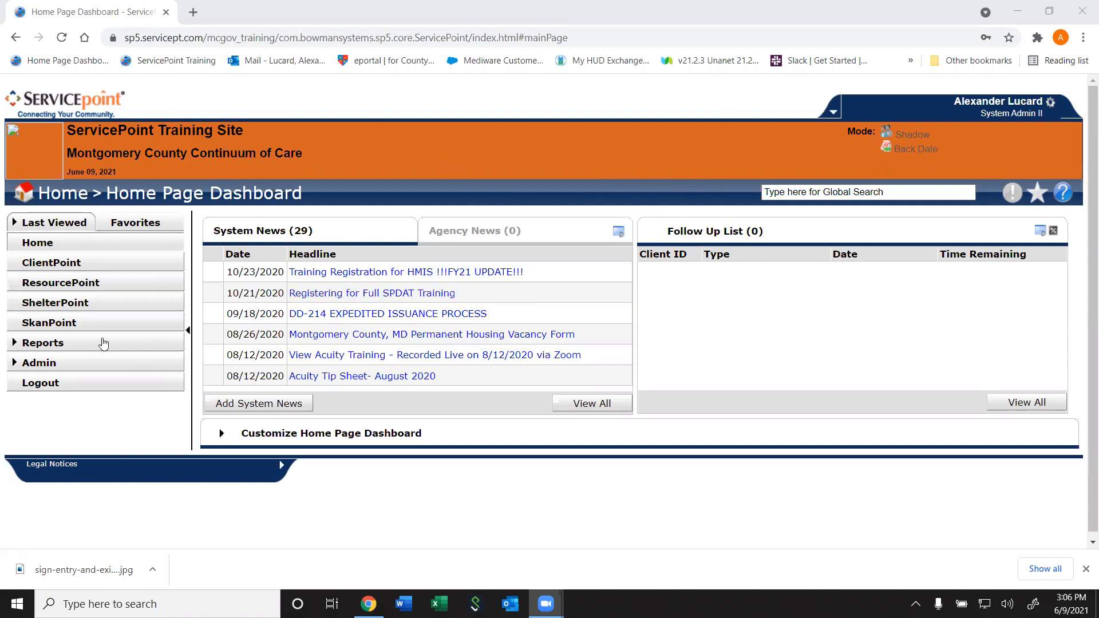
Search ClientPoint by the client's first and last name and open the matching profile
{"action": "left_click", "coordinate": [67, 262]}
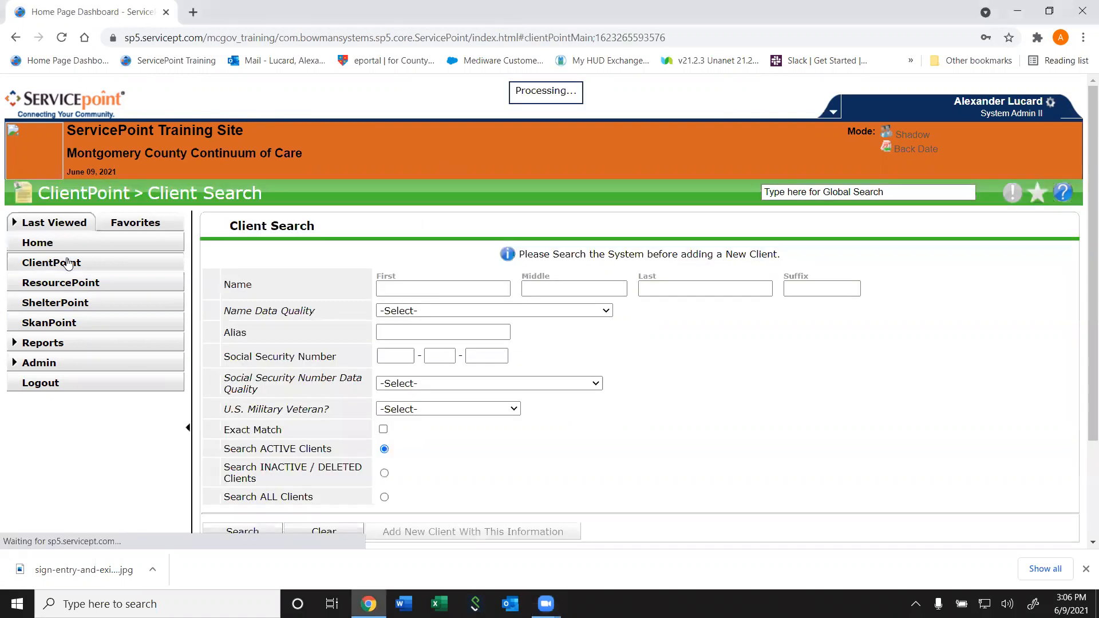
{"action": "left_click", "coordinate": [451, 159]}
{"action": "type", "text": "co"}
{"action": "key", "text": "Tab"}
{"action": "key", "text": "Tab"}
{"action": "type", "text": "ca"}
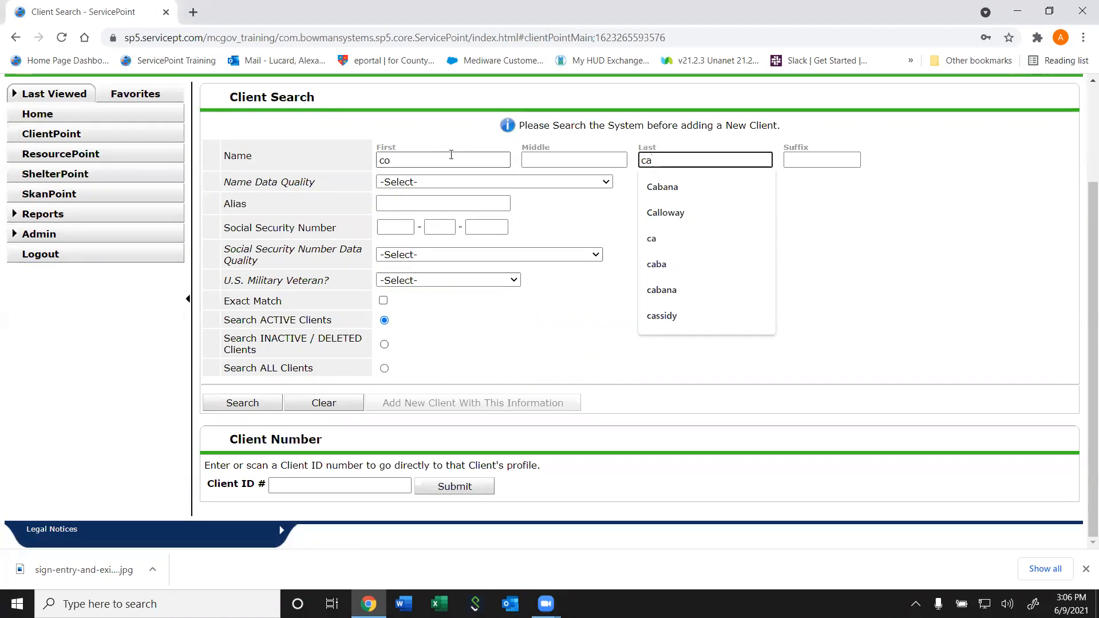
{"action": "key", "text": "Return"}
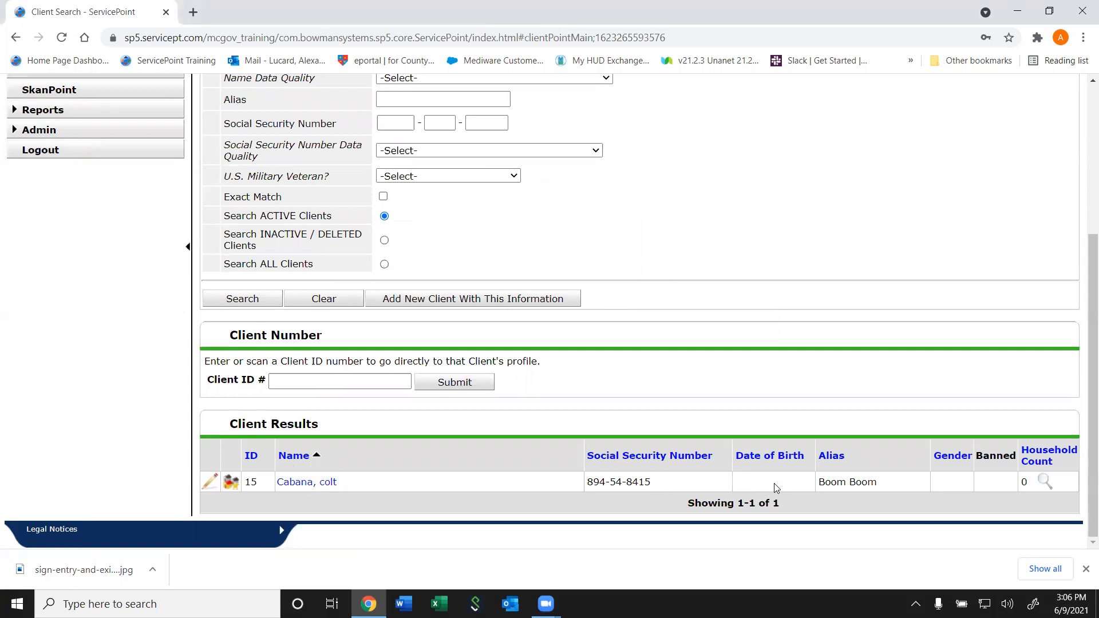
{"action": "left_click", "coordinate": [320, 487]}
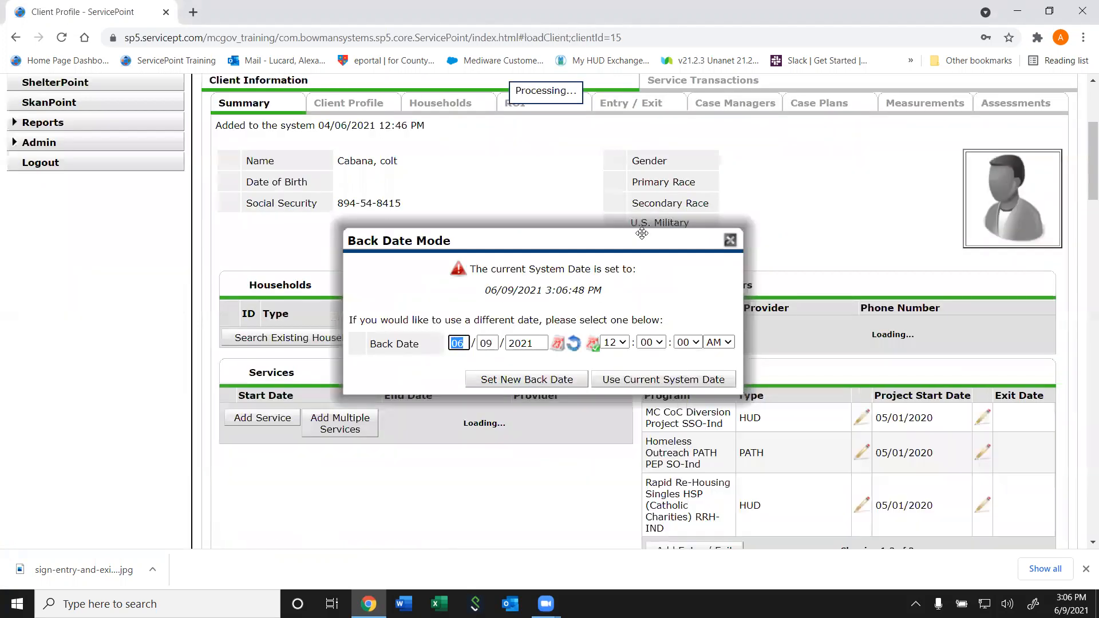
Dismiss Back Date Mode and review the summary's three Entry/Exits starting 05/01/2020 with no exit
{"action": "left_click", "coordinate": [730, 240]}
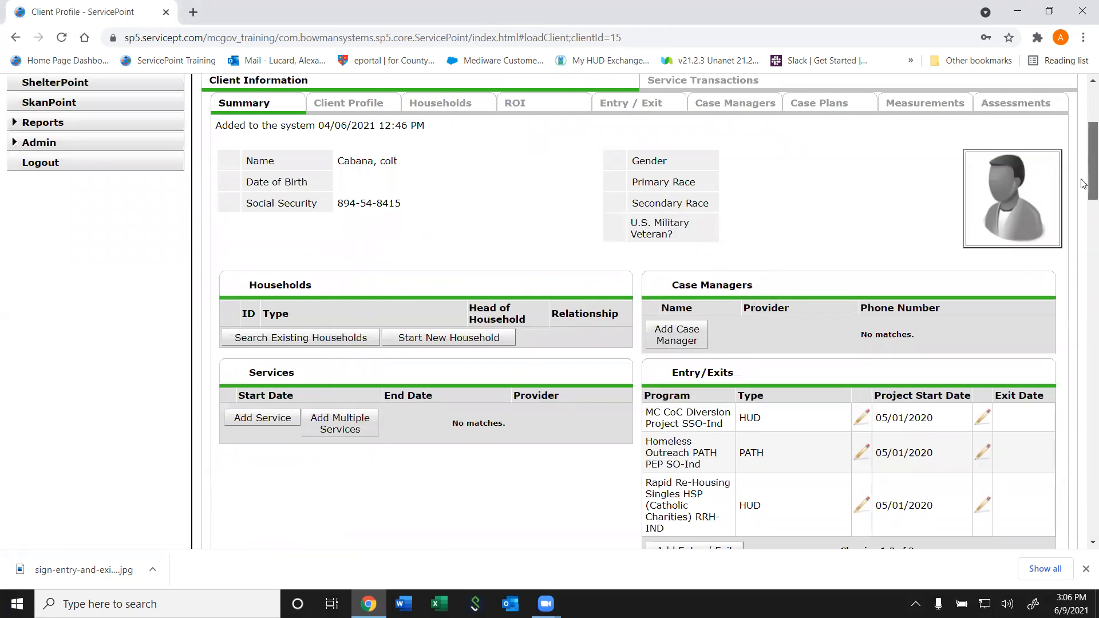
{"action": "scroll", "coordinate": [1084, 170], "scroll_direction": "up", "scroll_amount": 2}
{"action": "scroll", "coordinate": [1083, 170], "scroll_direction": "down", "scroll_amount": 3}
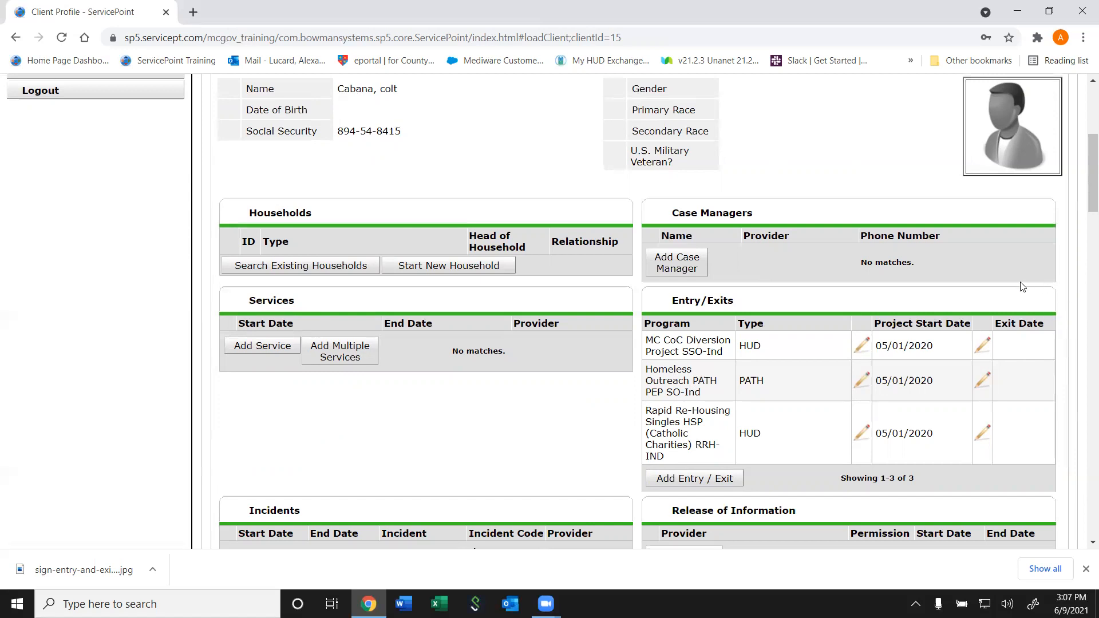
{"action": "mouse_move", "coordinate": [1083, 192]}
{"action": "left_mouse_down"}
{"action": "mouse_move", "coordinate": [1084, 147]}
{"action": "mouse_move", "coordinate": [1081, 192]}
{"action": "left_mouse_up"}
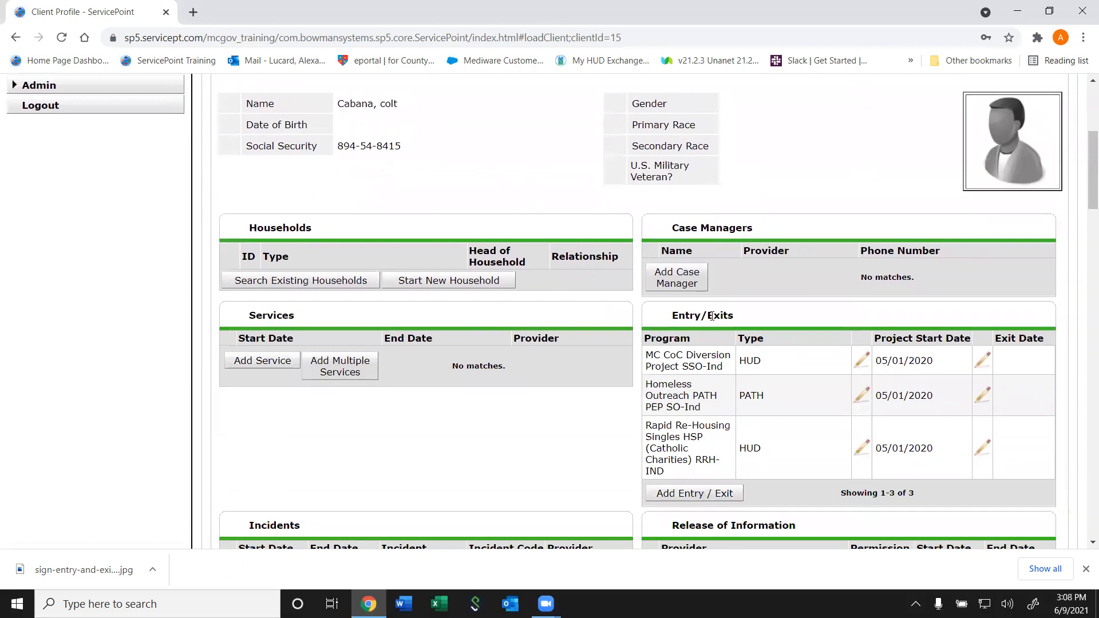
{"action": "scroll", "coordinate": [1083, 186], "scroll_direction": "up", "scroll_amount": 1}
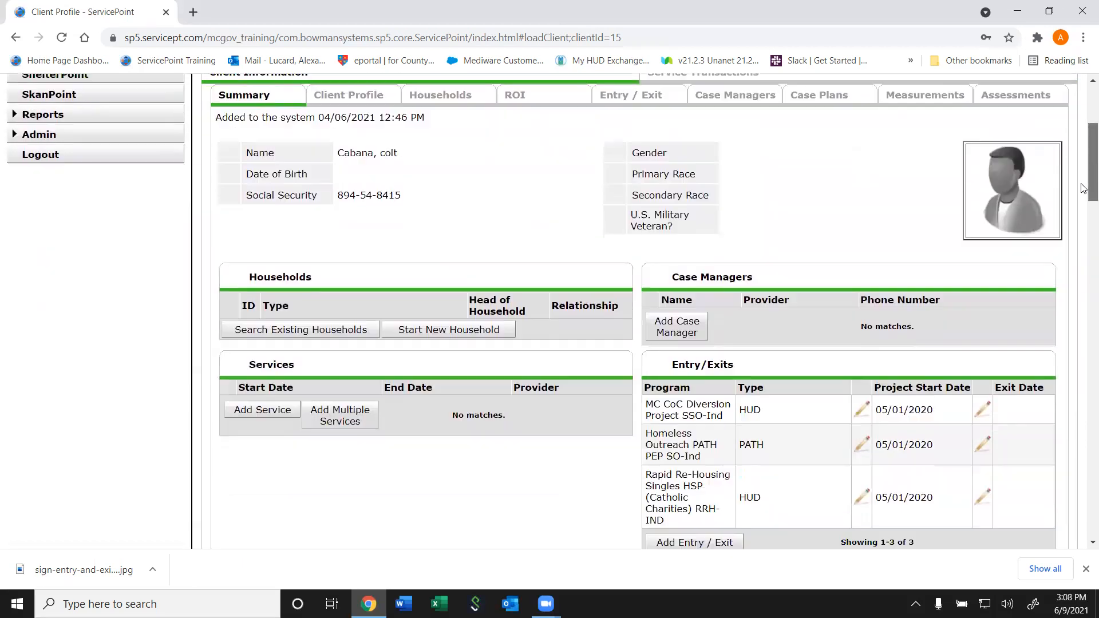
{"action": "scroll", "coordinate": [1082, 189], "scroll_direction": "down", "scroll_amount": 5}
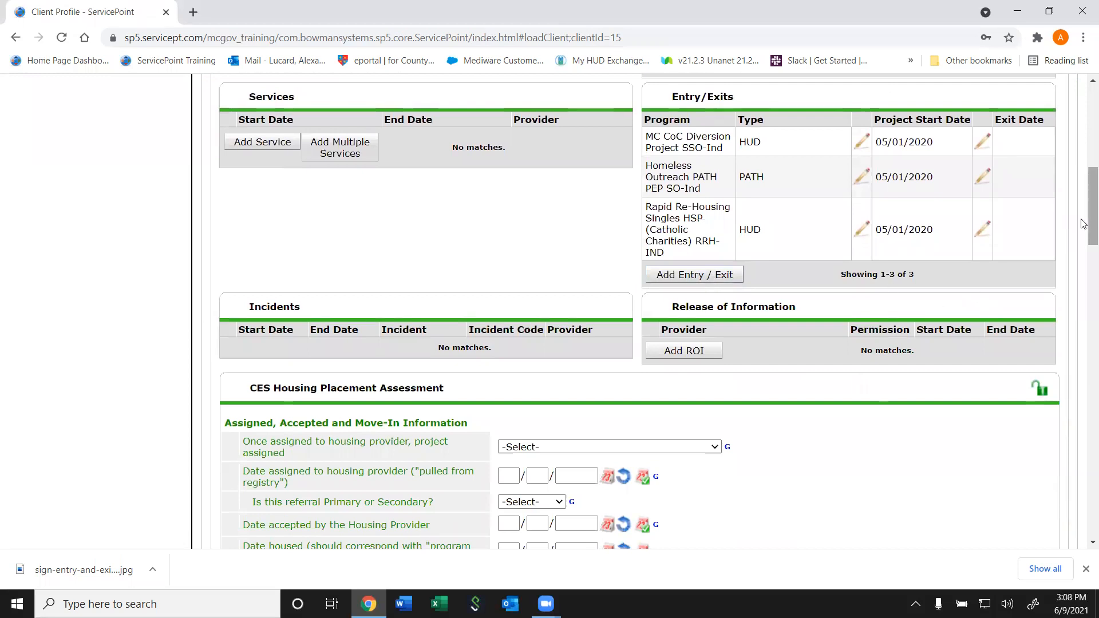
{"action": "scroll", "coordinate": [1083, 223], "scroll_direction": "up", "scroll_amount": 8}
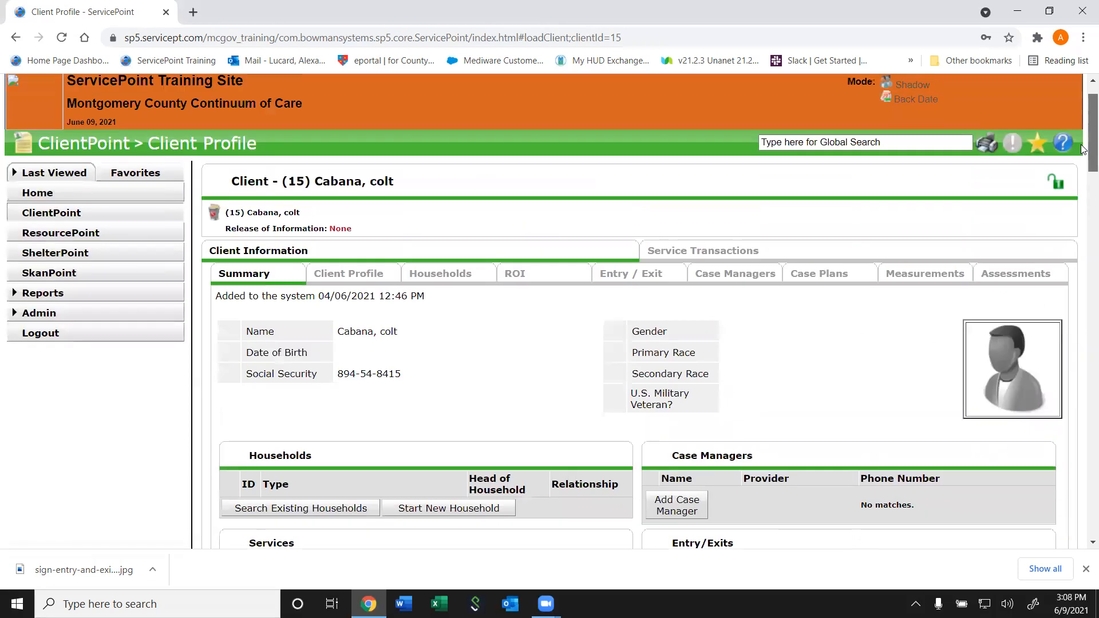
Add a new Entry/Exit with Dorothy Day Place Men's (CC) TH-Ind (24) as the provider
{"action": "left_click", "coordinate": [627, 280]}
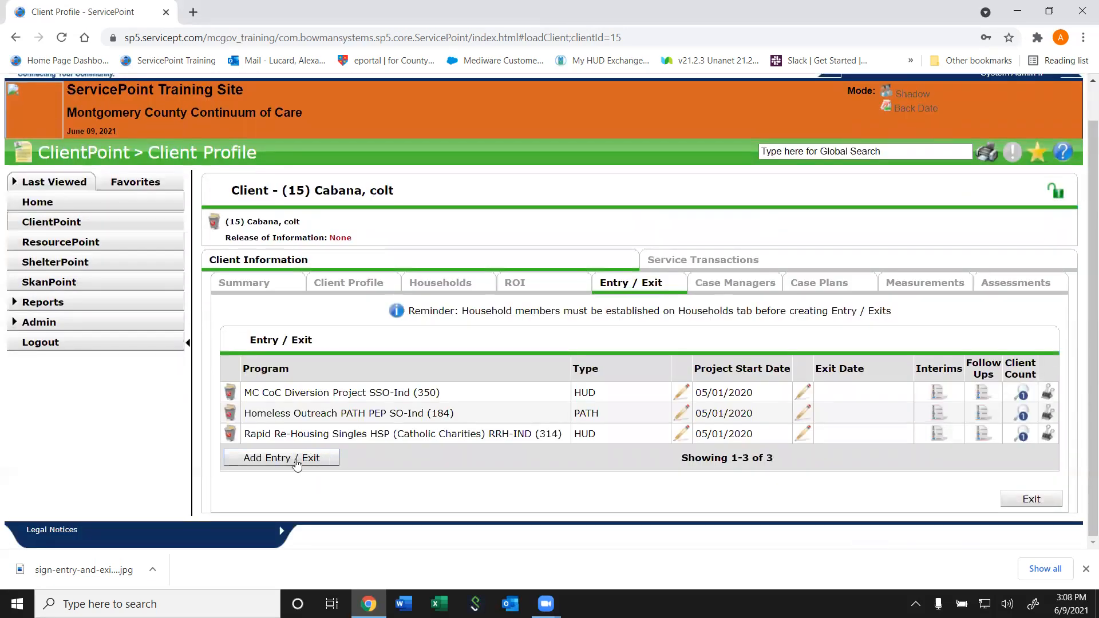
{"action": "left_click", "coordinate": [308, 458]}
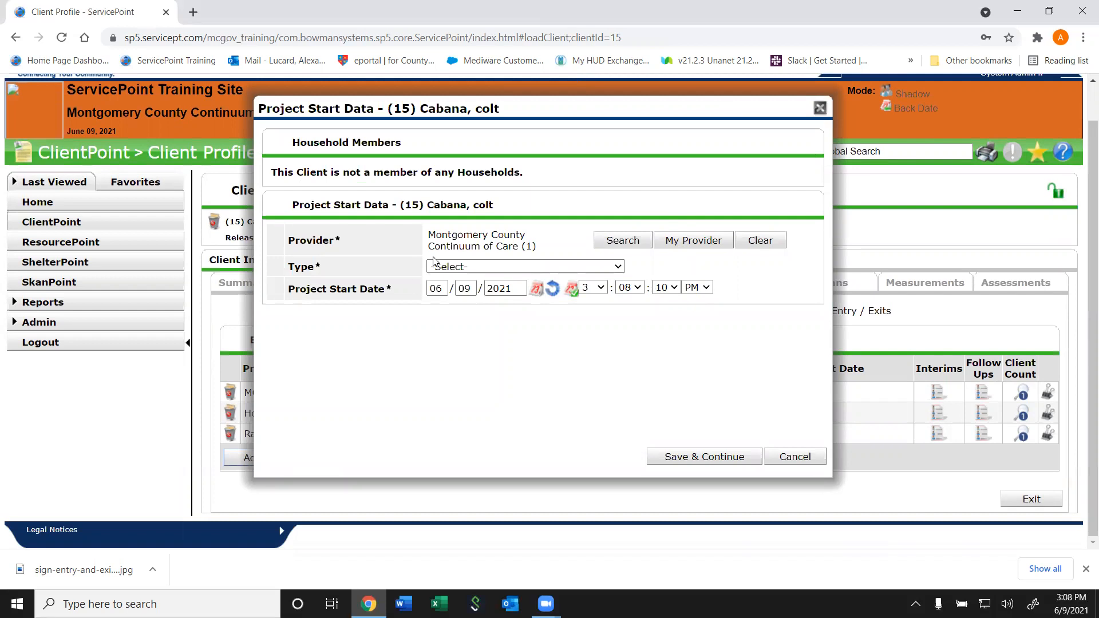
{"action": "left_click", "coordinate": [611, 243]}
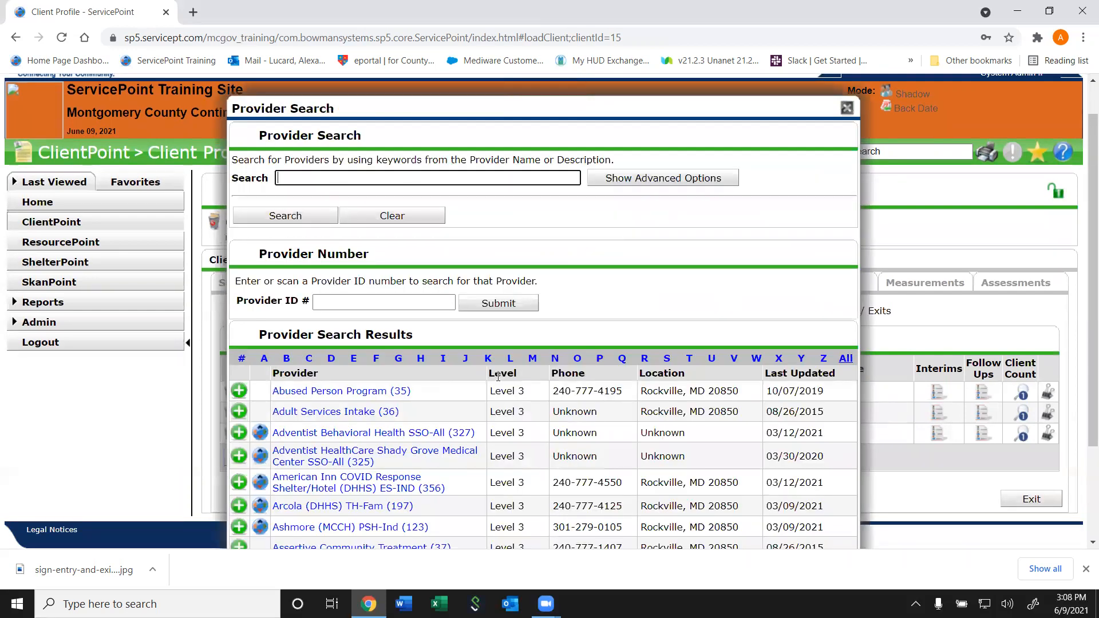
{"action": "scroll", "coordinate": [1084, 401], "scroll_direction": "down", "scroll_amount": 2}
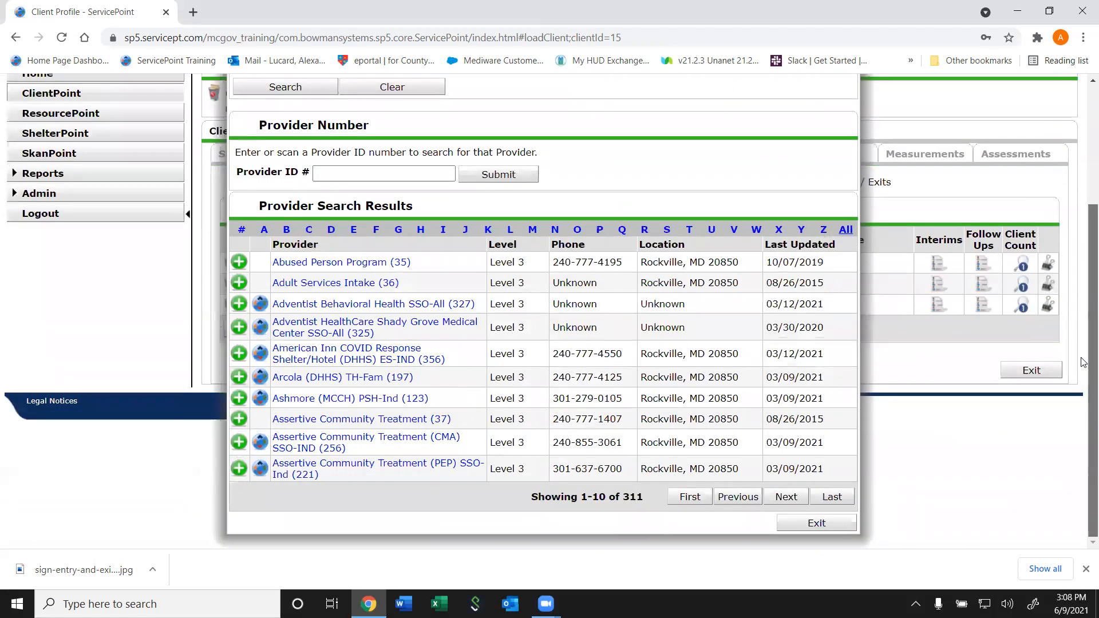
{"action": "scroll", "coordinate": [1084, 287], "scroll_direction": "up", "scroll_amount": 3}
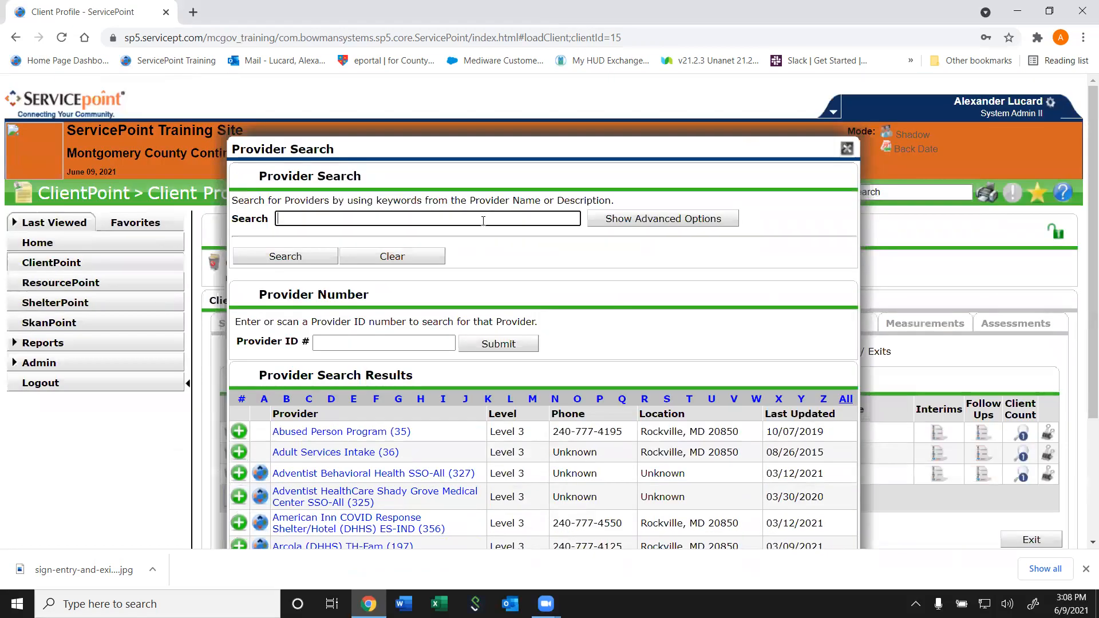
{"action": "left_click", "coordinate": [484, 220]}
{"action": "type", "text": "Dorothy"}
{"action": "key", "text": "Return"}
{"action": "scroll", "coordinate": [482, 221], "scroll_direction": "down", "scroll_amount": 1}
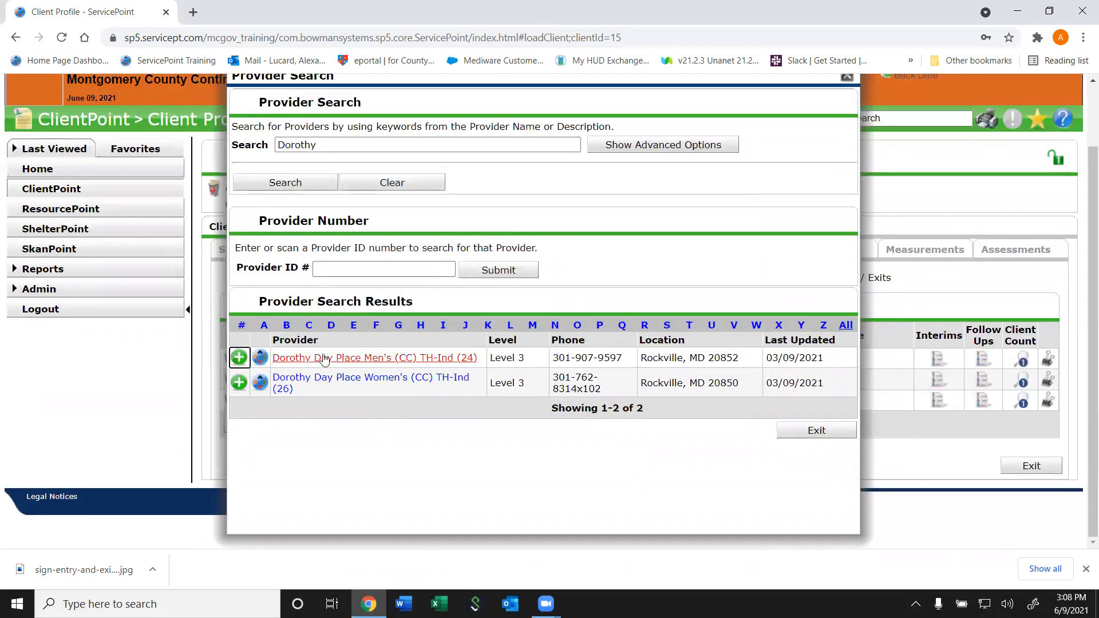
{"action": "left_click", "coordinate": [239, 358]}
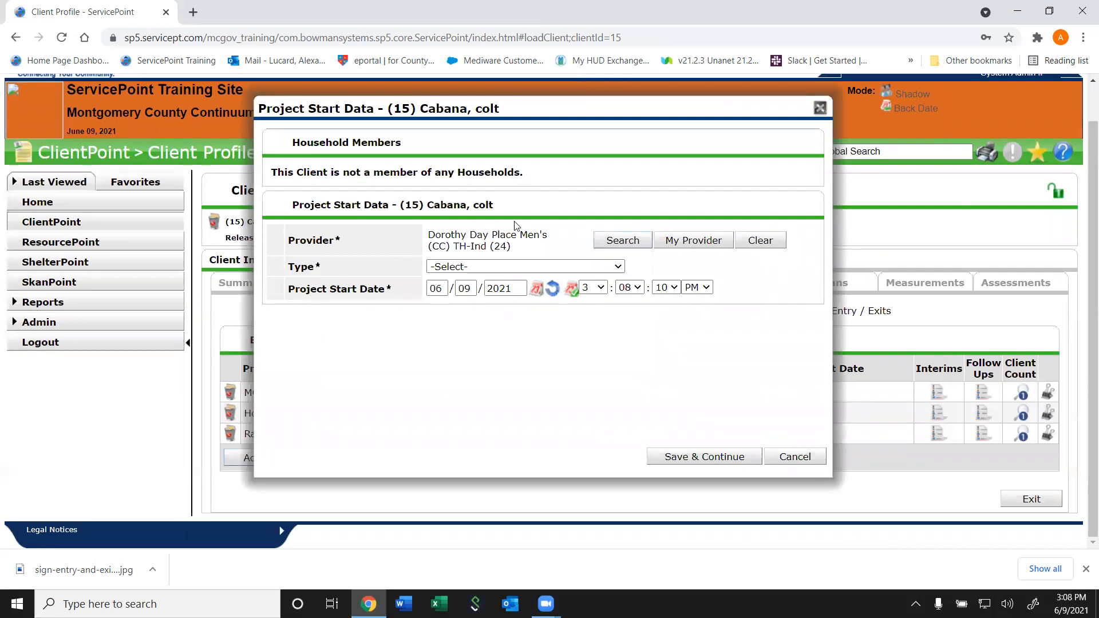
Set the new entry's type to HUD
{"action": "left_click", "coordinate": [474, 268]}
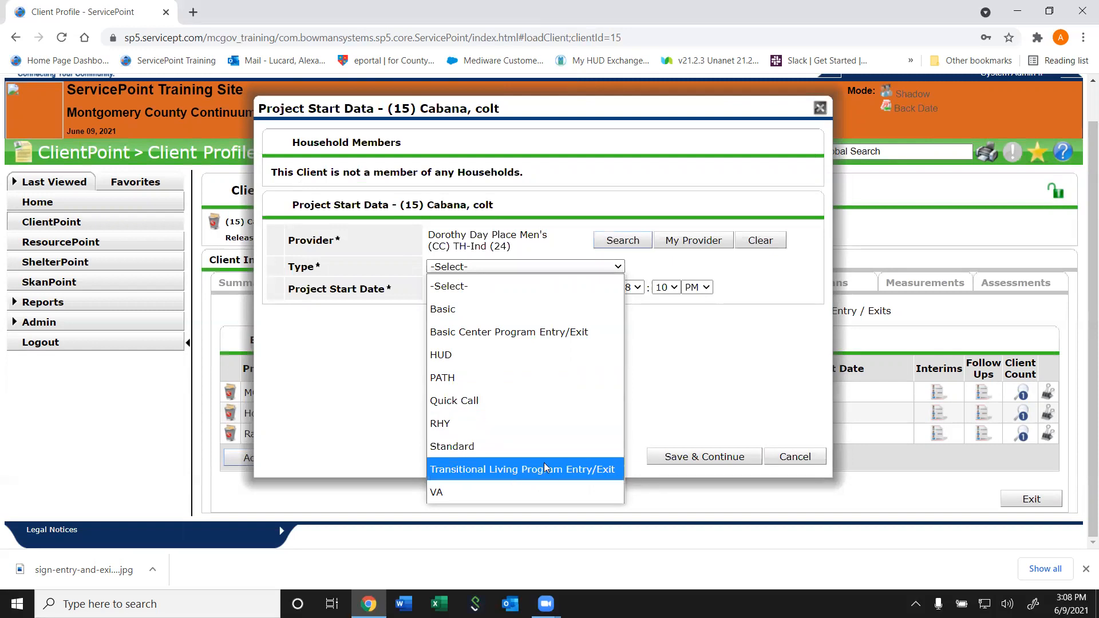
{"action": "left_click", "coordinate": [487, 362]}
{"action": "left_click", "coordinate": [488, 267]}
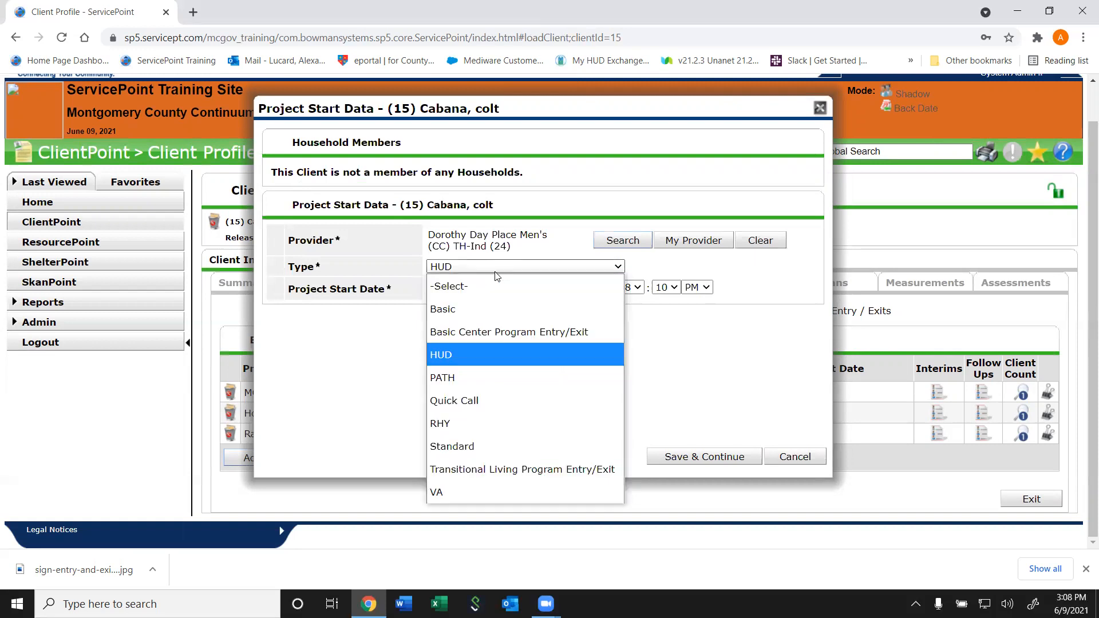
{"action": "left_click", "coordinate": [469, 376]}
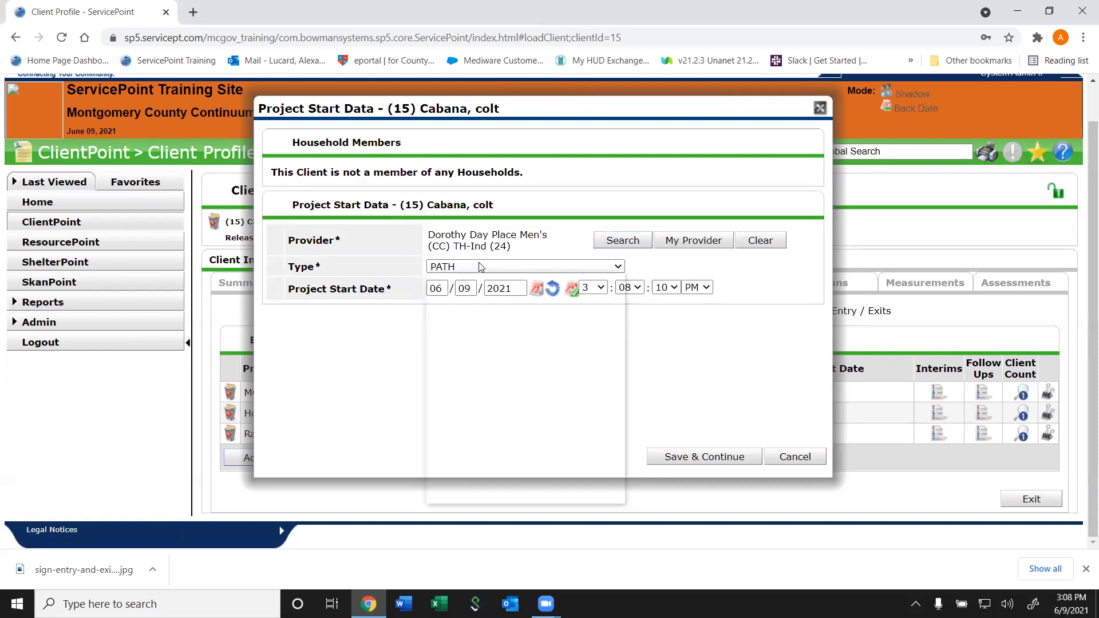
{"action": "left_click", "coordinate": [479, 266]}
{"action": "left_click", "coordinate": [454, 352]}
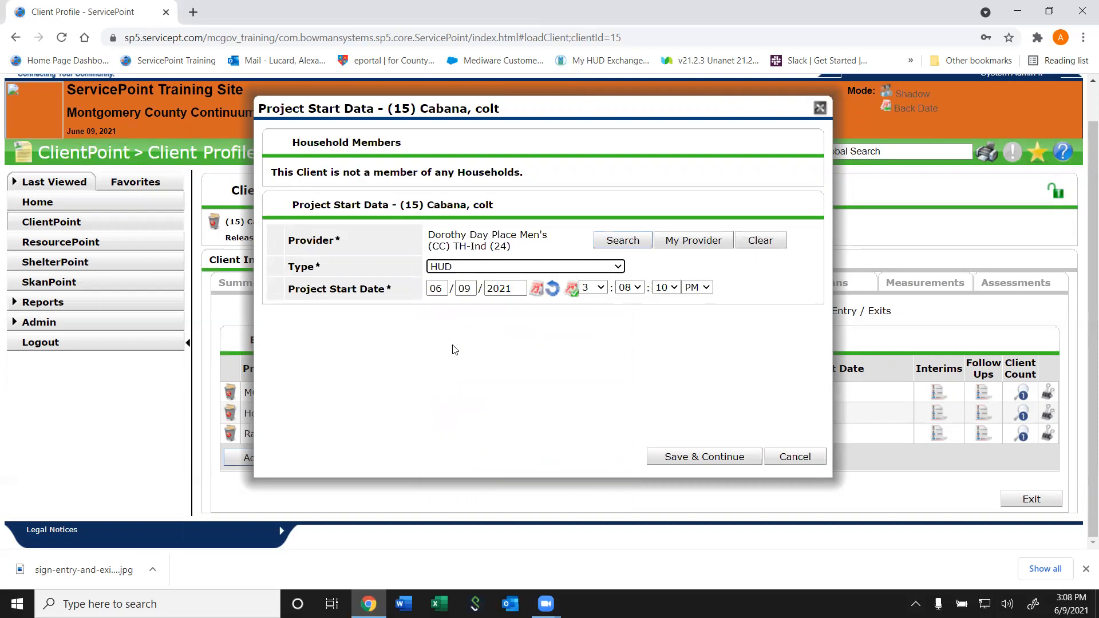
Enter start date 05/01/2020 at 6:00:00 PM, then cancel the drafted entry without saving
{"action": "double_click", "coordinate": [437, 289]}
{"action": "type", "text": "0"}
{"action": "type", "text": "5/01/202"}
{"action": "type", "text": "0"}
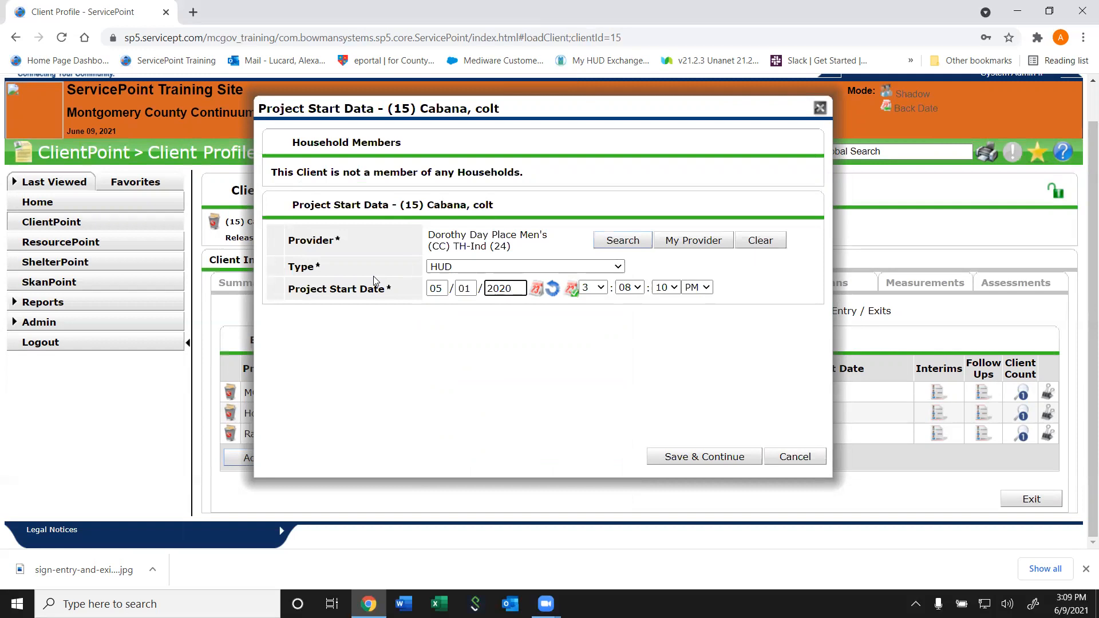
{"action": "left_click_drag", "start_coordinate": [395, 288], "coordinate": [332, 312]}
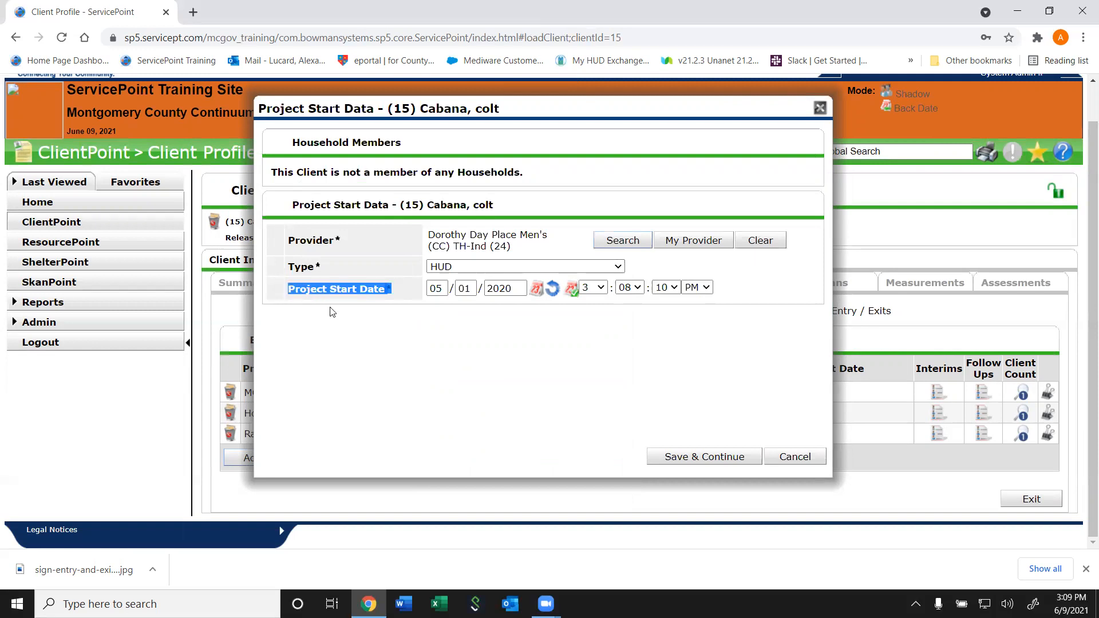
{"action": "left_click", "coordinate": [372, 334]}
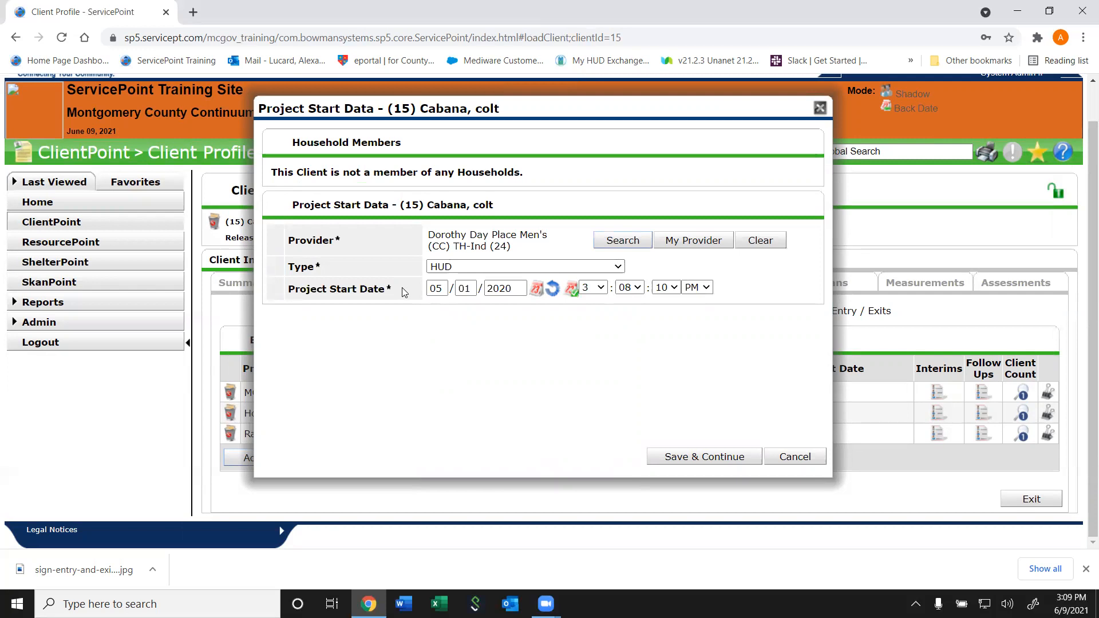
{"action": "left_click_drag", "start_coordinate": [402, 288], "coordinate": [297, 301]}
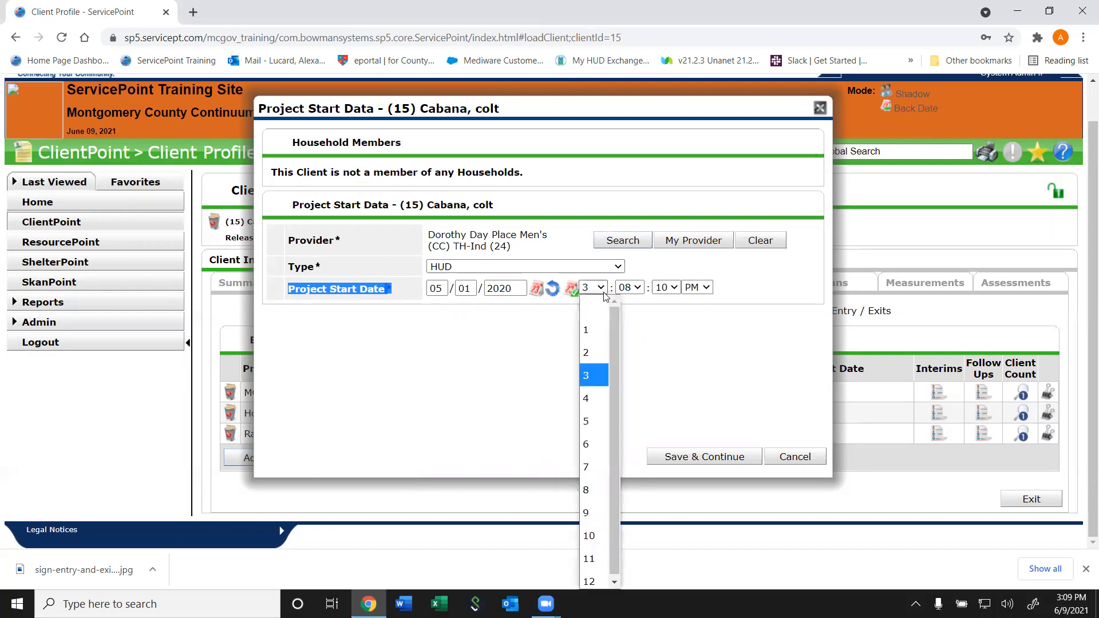
{"action": "left_click", "coordinate": [590, 444]}
{"action": "left_click", "coordinate": [629, 287]}
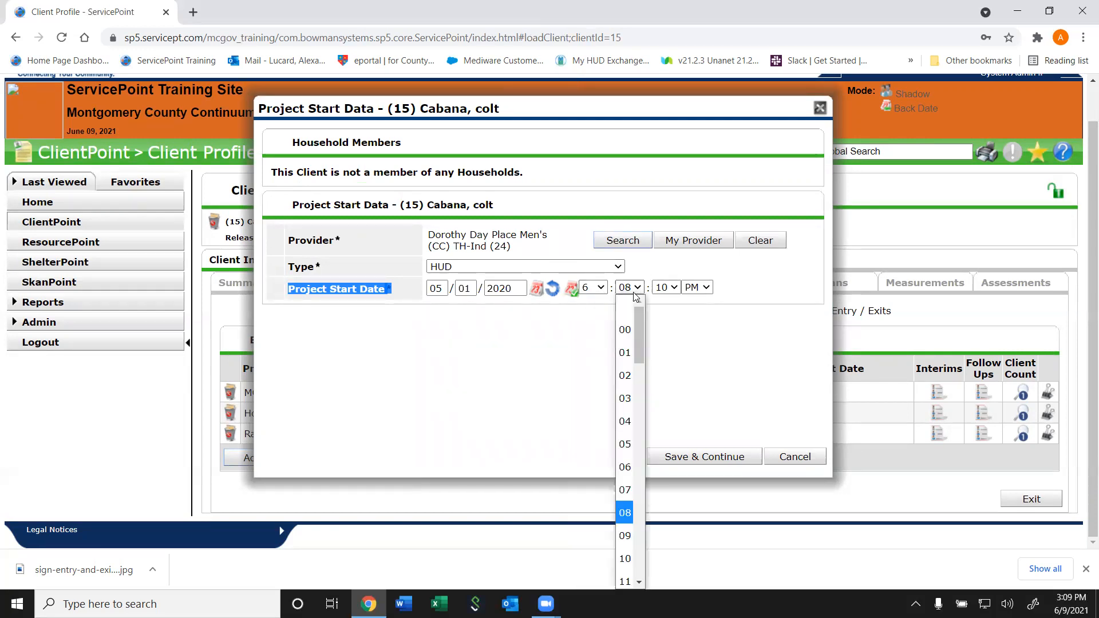
{"action": "left_click", "coordinate": [628, 330]}
{"action": "left_click", "coordinate": [673, 291]}
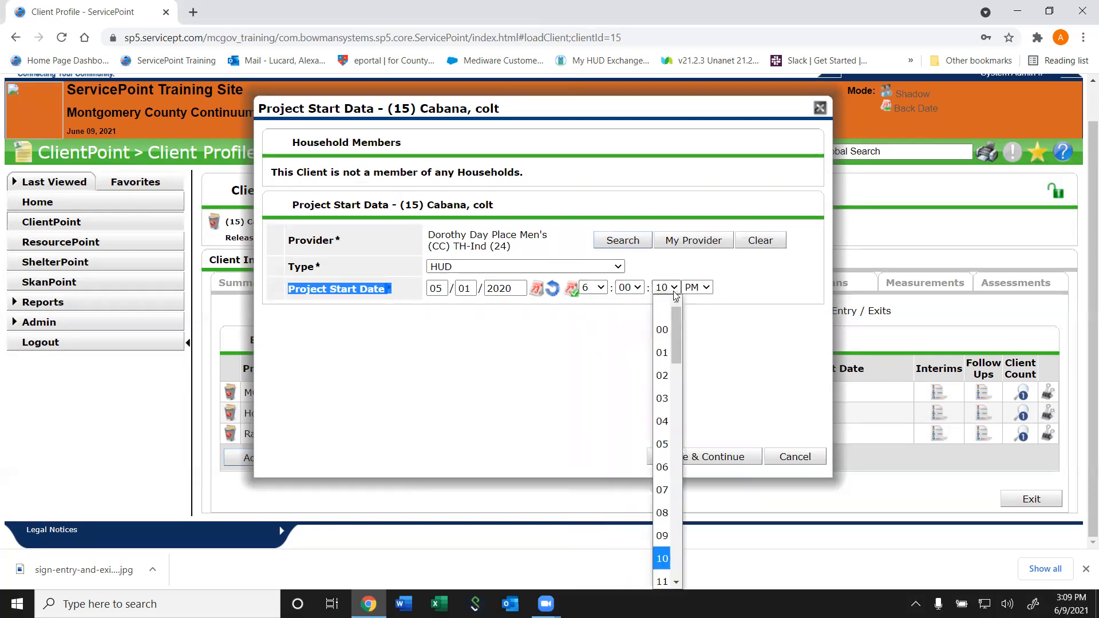
{"action": "left_click", "coordinate": [661, 332]}
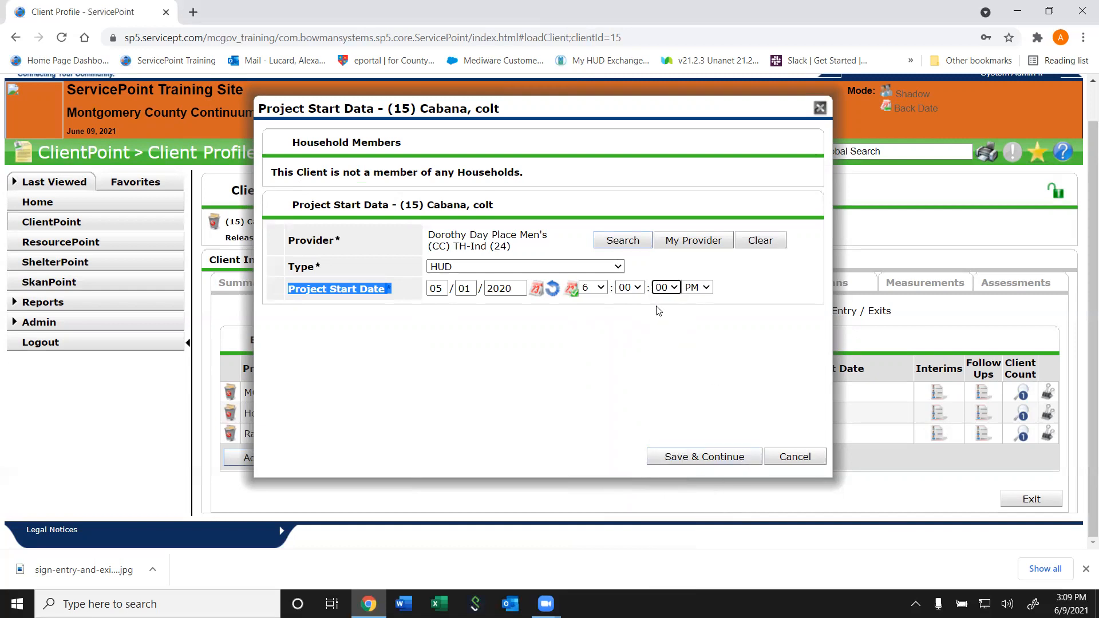
{"action": "left_click", "coordinate": [807, 458]}
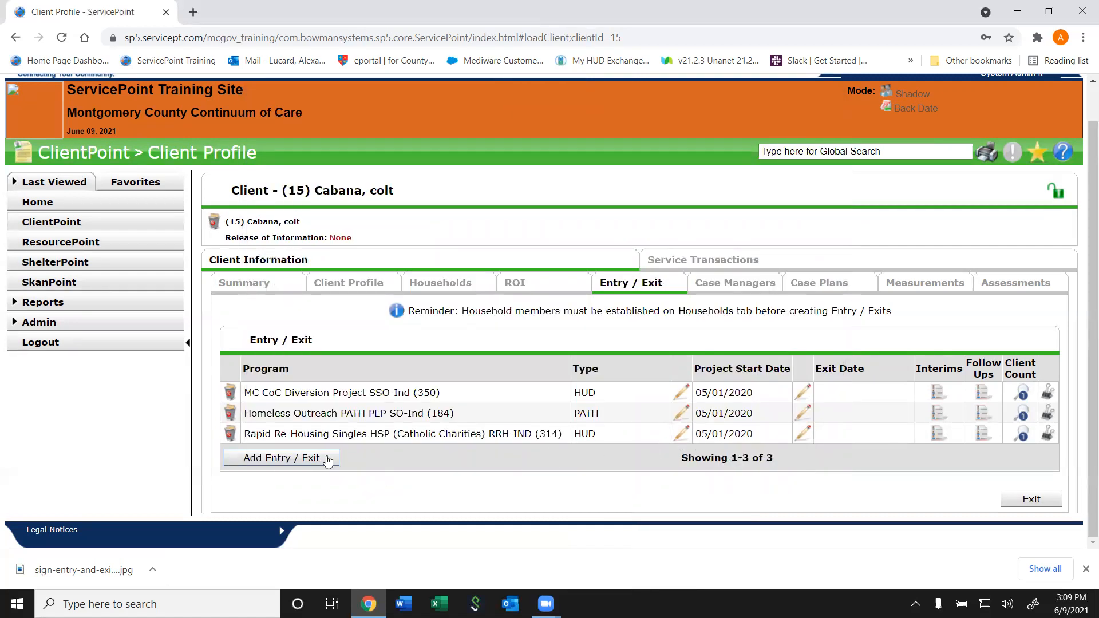
Edit the Rapid Re-Housing Singles HSP RRH-IND (314) entry's start data and continue to Entry/Exit Data
{"action": "left_click", "coordinate": [681, 434]}
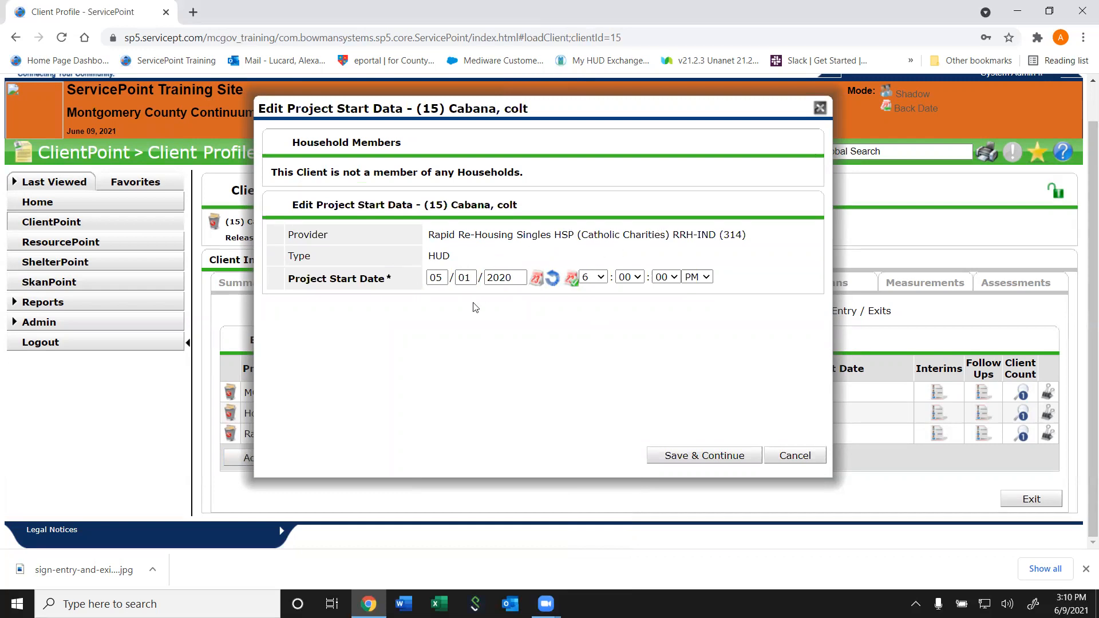
{"action": "left_click", "coordinate": [706, 457]}
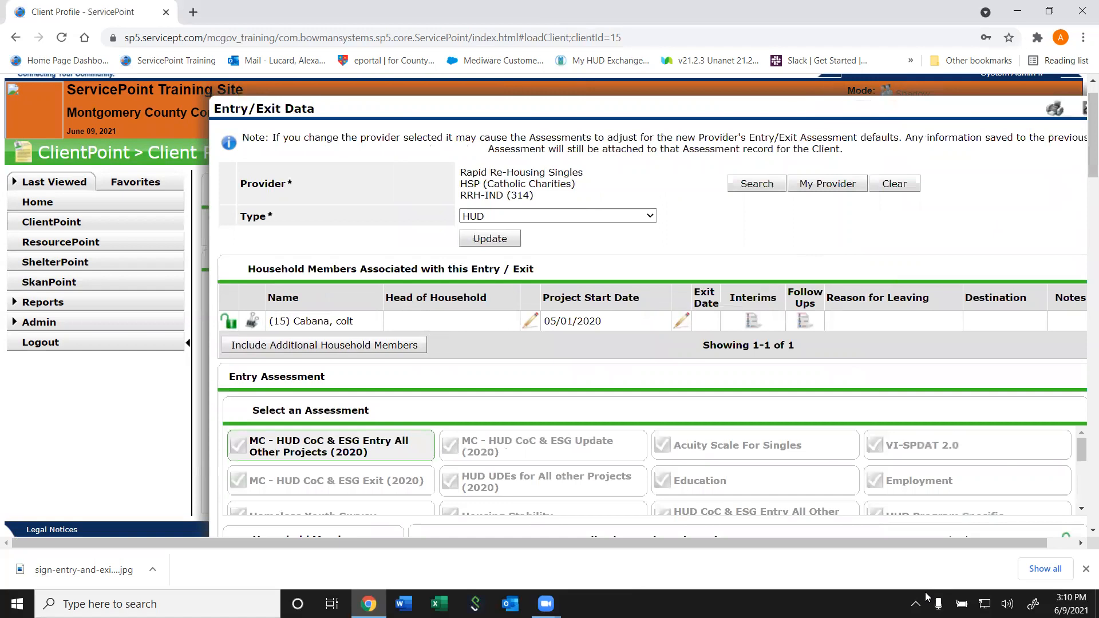
{"action": "left_click_drag", "start_coordinate": [927, 543], "coordinate": [1063, 547]}
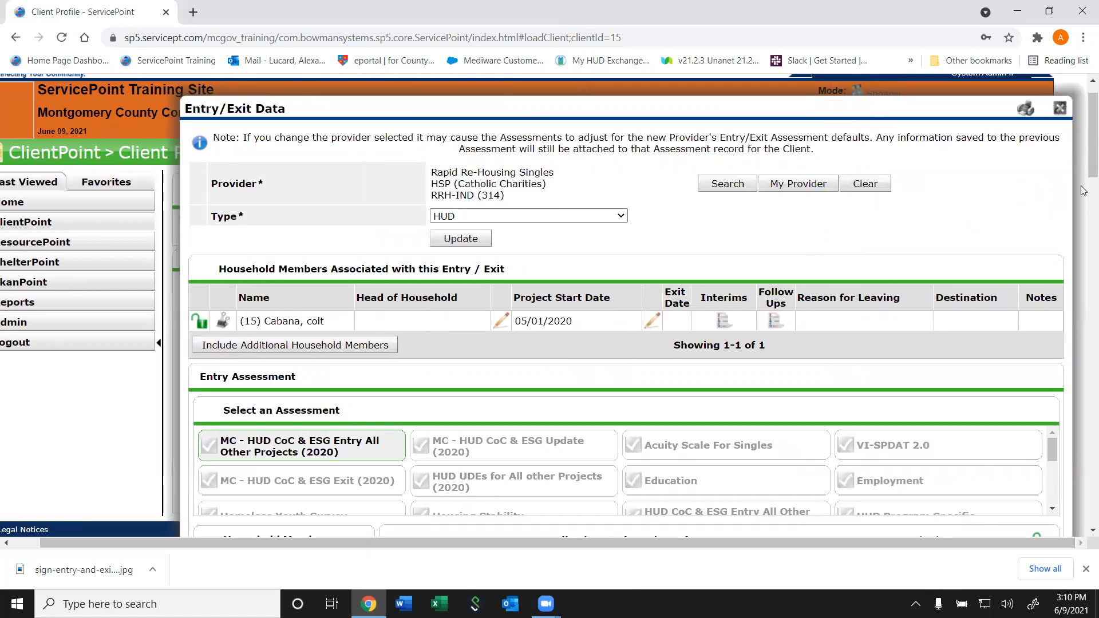
{"action": "left_click_drag", "start_coordinate": [1082, 138], "coordinate": [1082, 163]}
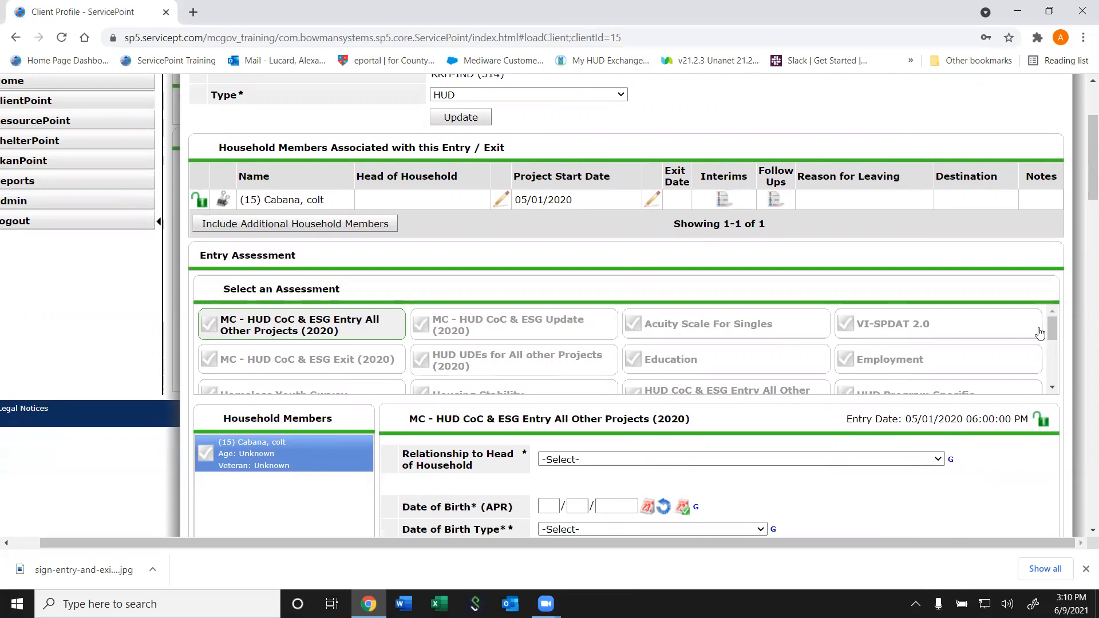
{"action": "mouse_move", "coordinate": [1052, 335]}
{"action": "left_mouse_down"}
{"action": "mouse_move", "coordinate": [1050, 393]}
{"action": "mouse_move", "coordinate": [1048, 322]}
{"action": "left_mouse_up"}
{"action": "left_click_drag", "start_coordinate": [427, 416], "coordinate": [560, 431]}
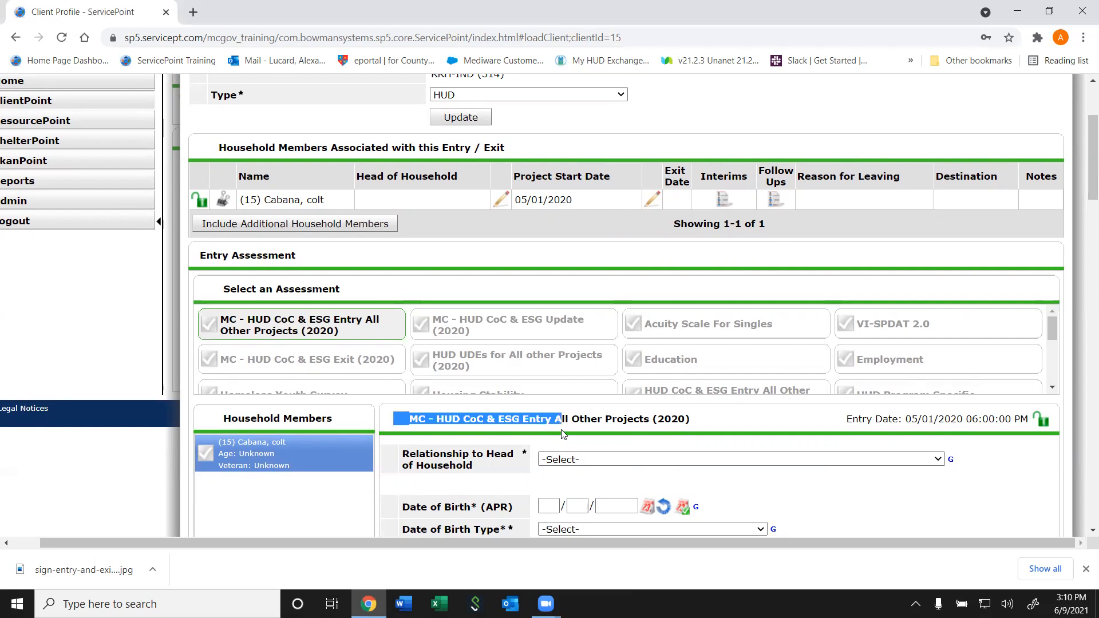
{"action": "left_click", "coordinate": [555, 430]}
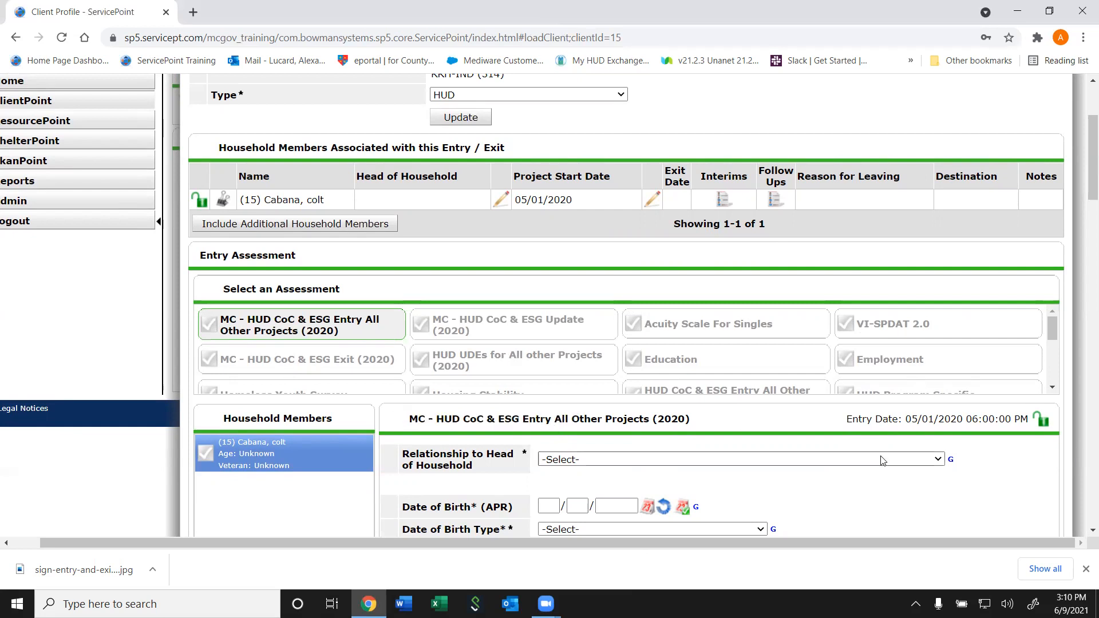
{"action": "left_click_drag", "start_coordinate": [846, 419], "coordinate": [964, 419]}
{"action": "left_click", "coordinate": [964, 418]}
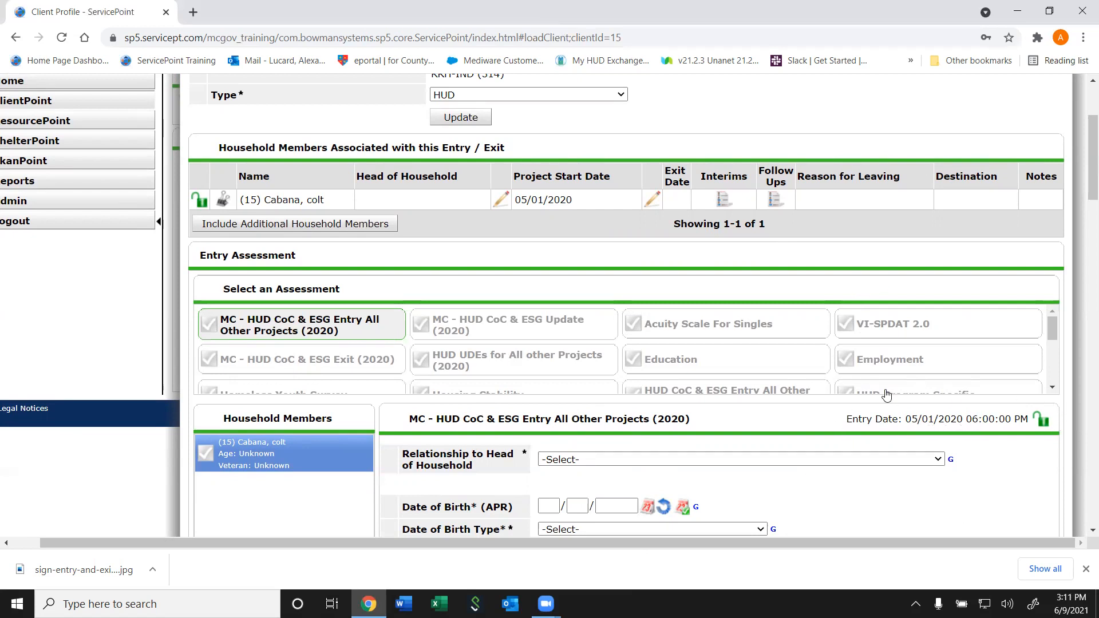
{"action": "mouse_move", "coordinate": [1089, 163]}
{"action": "left_mouse_down"}
{"action": "mouse_move", "coordinate": [1082, 178]}
{"action": "mouse_move", "coordinate": [1083, 168]}
{"action": "left_mouse_up"}
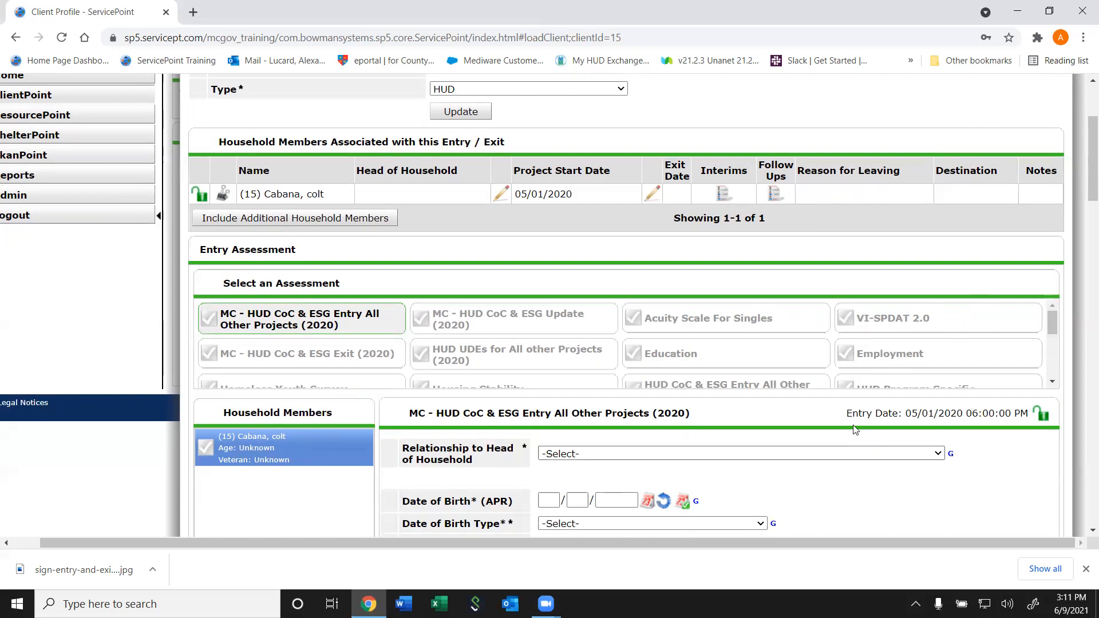
{"action": "left_click_drag", "start_coordinate": [1084, 184], "coordinate": [1084, 225]}
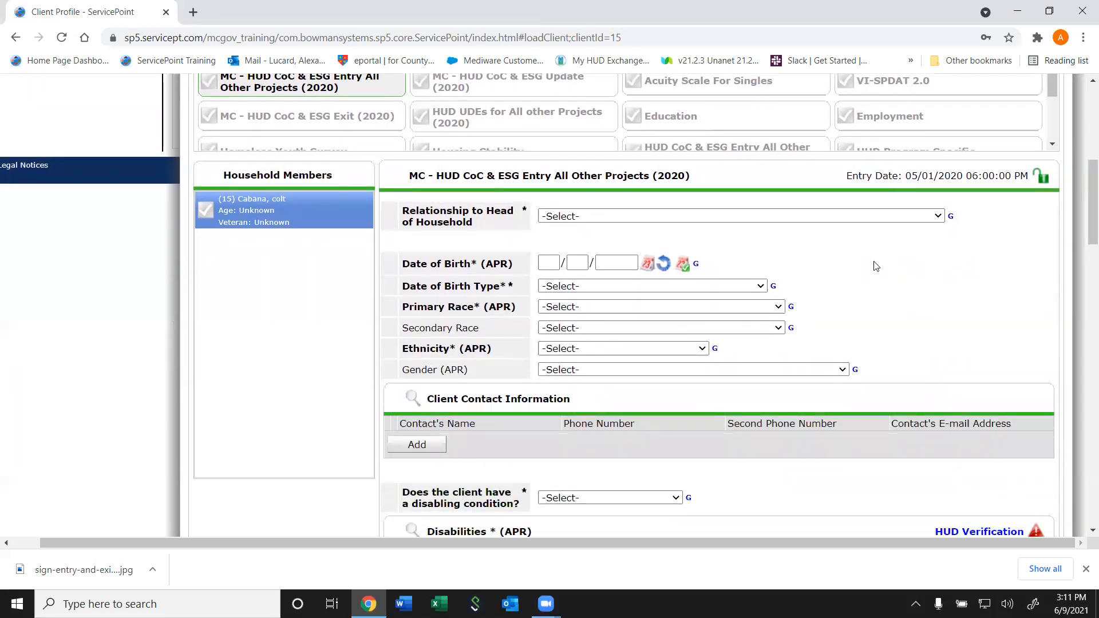
{"action": "left_click_drag", "start_coordinate": [846, 182], "coordinate": [973, 178]}
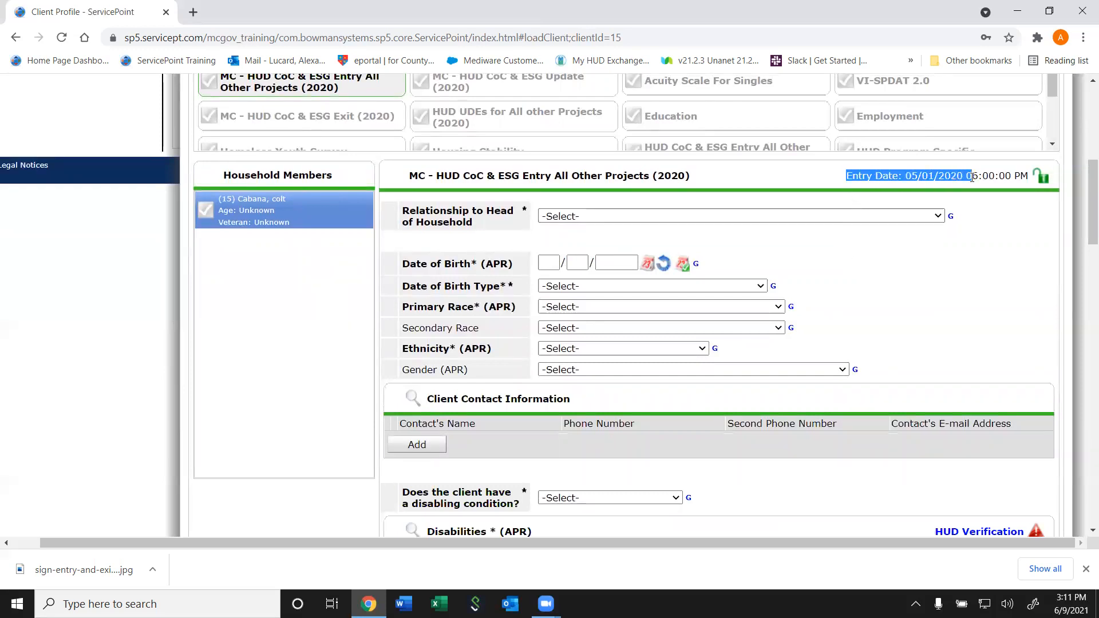
{"action": "left_click", "coordinate": [974, 178]}
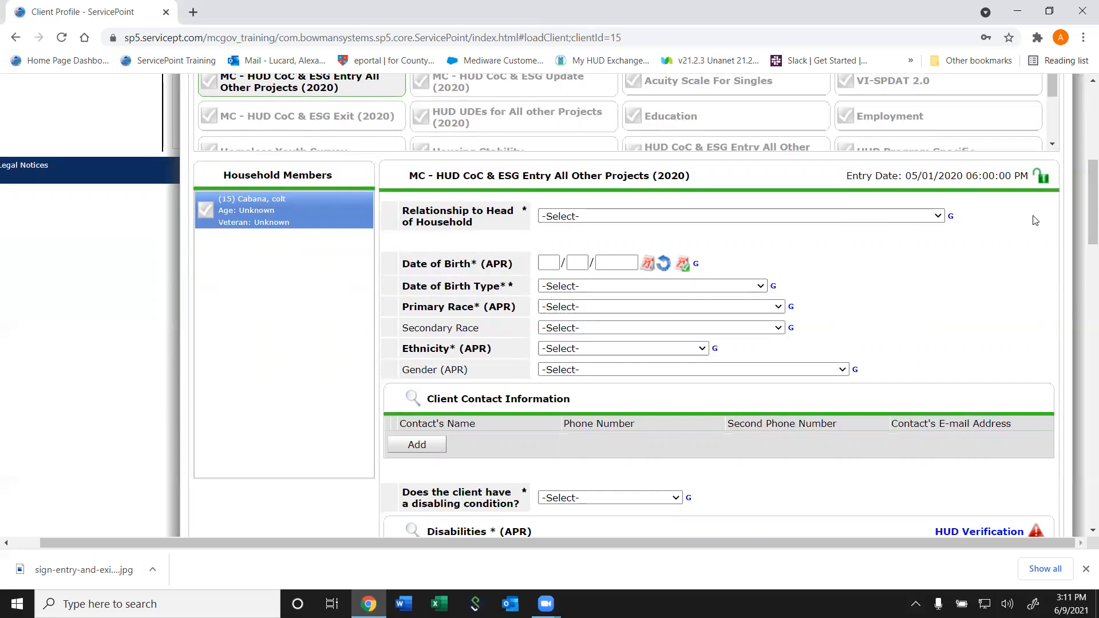
{"action": "left_click_drag", "start_coordinate": [1083, 203], "coordinate": [1047, 232]}
{"action": "scroll", "coordinate": [1048, 232], "scroll_direction": "up", "scroll_amount": 3}
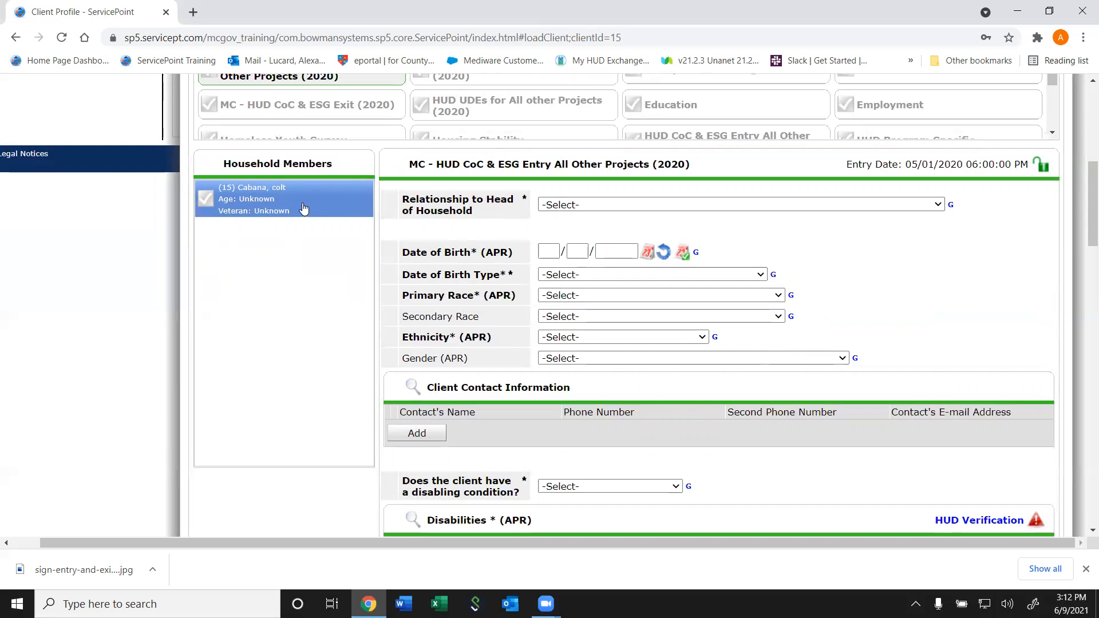
Choose Self (head of household) in the Relationship to Head of Household dropdown
{"action": "left_click", "coordinate": [581, 205]}
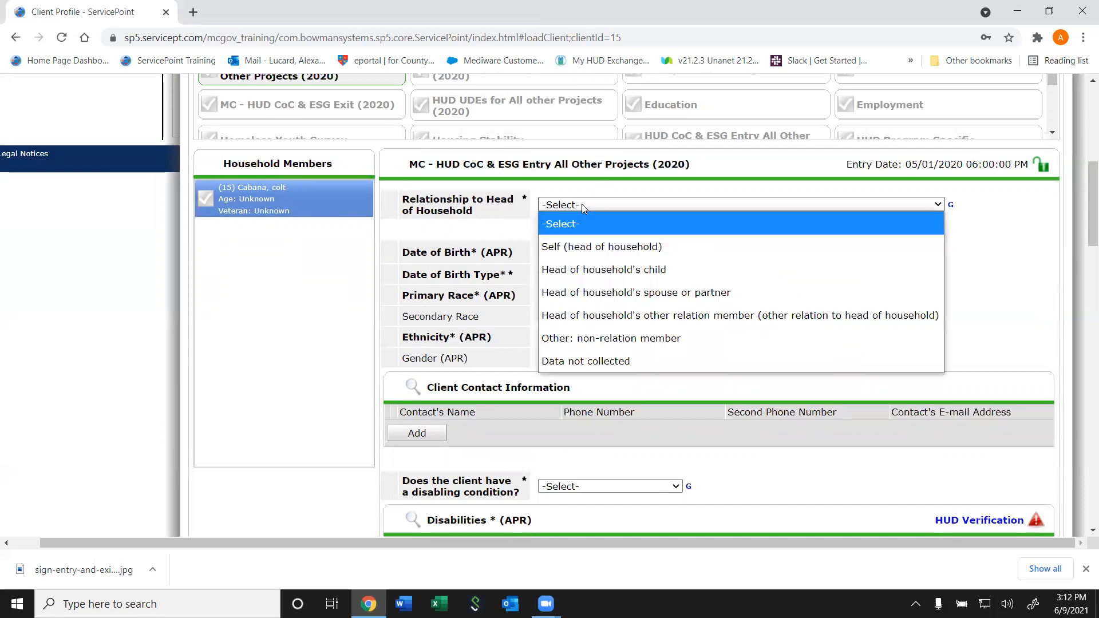
{"action": "left_click", "coordinate": [570, 251]}
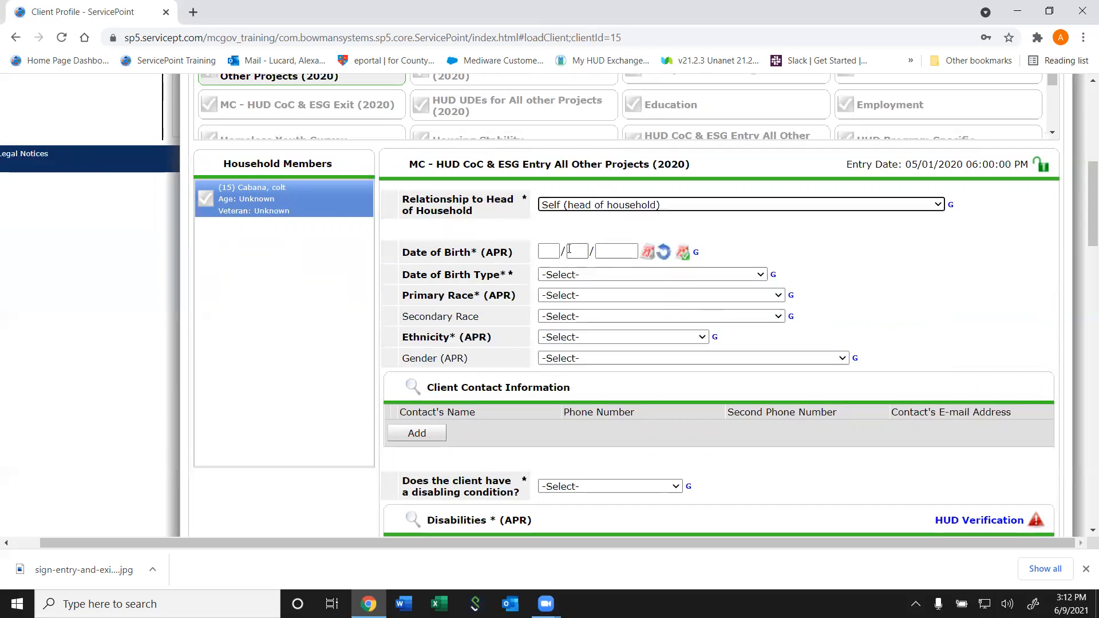
{"action": "left_click", "coordinate": [628, 208]}
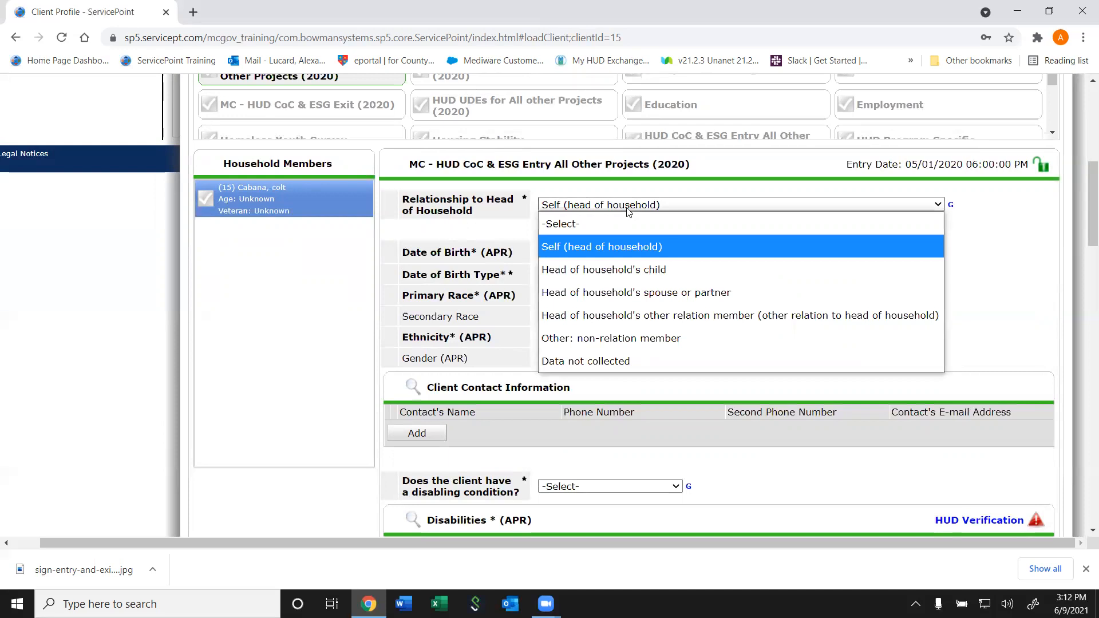
{"action": "left_click", "coordinate": [580, 251]}
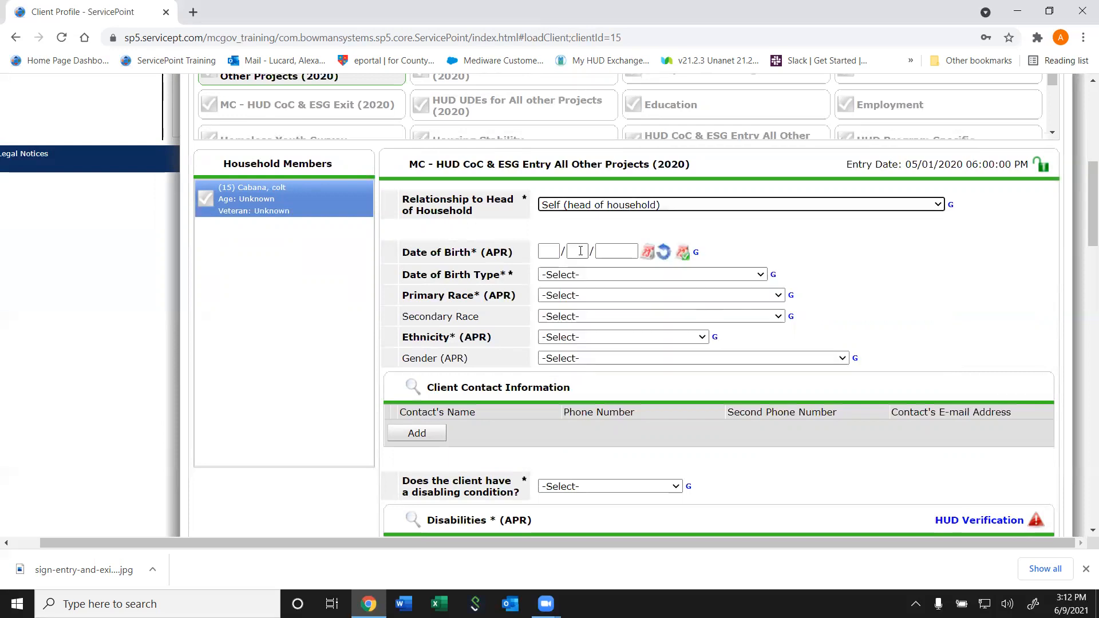
{"action": "left_click", "coordinate": [617, 207]}
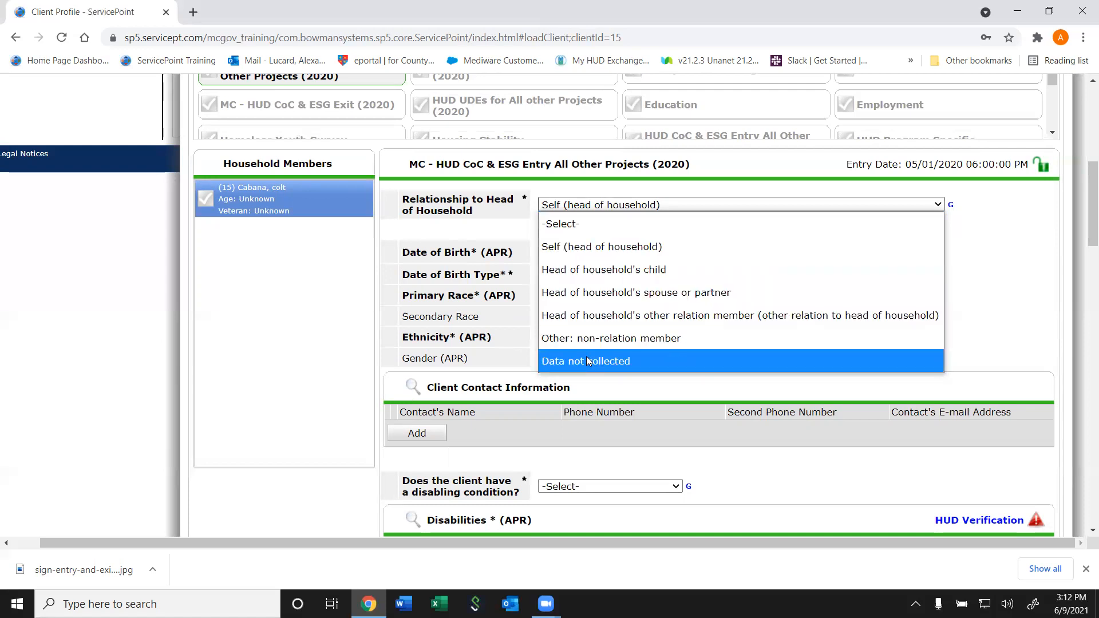
{"action": "left_click", "coordinate": [905, 246]}
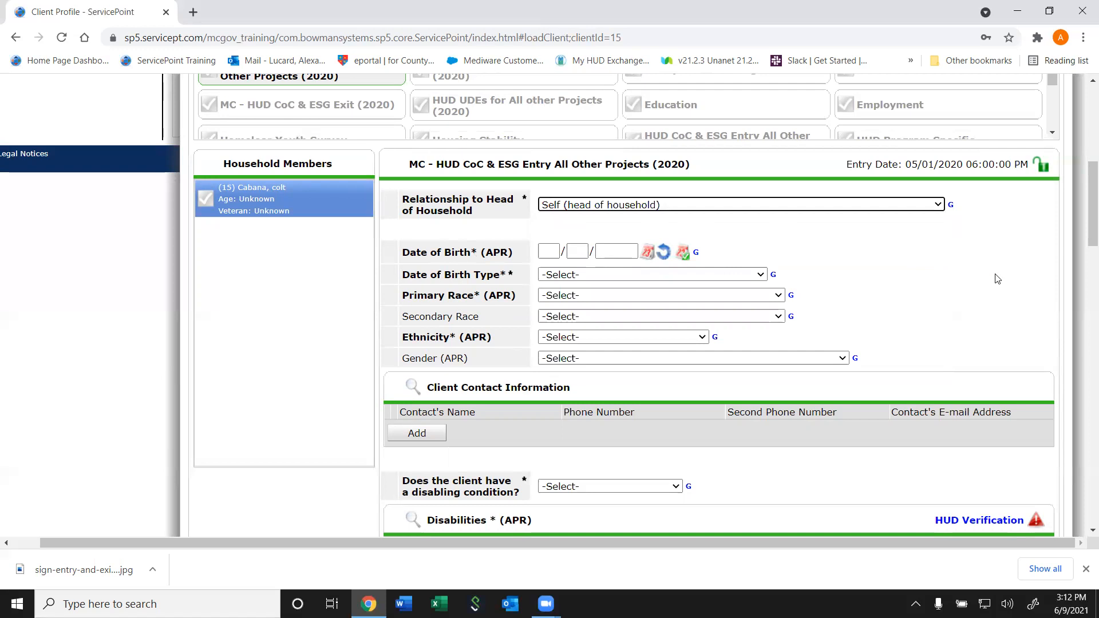
Enter the client's date of birth as 01/01/1950
{"action": "left_click", "coordinate": [561, 253]}
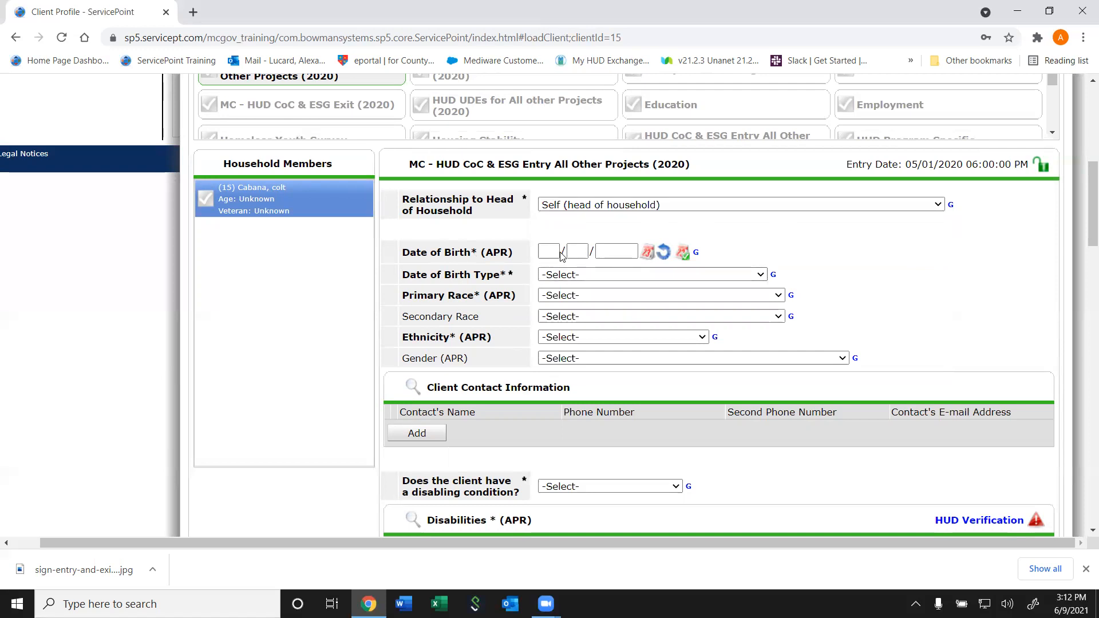
{"action": "left_click", "coordinate": [547, 252]}
{"action": "key", "text": "Tab"}
{"action": "type", "text": "01"}
{"action": "key", "text": "Tab"}
{"action": "type", "text": "1950"}
{"action": "left_click", "coordinate": [568, 273]}
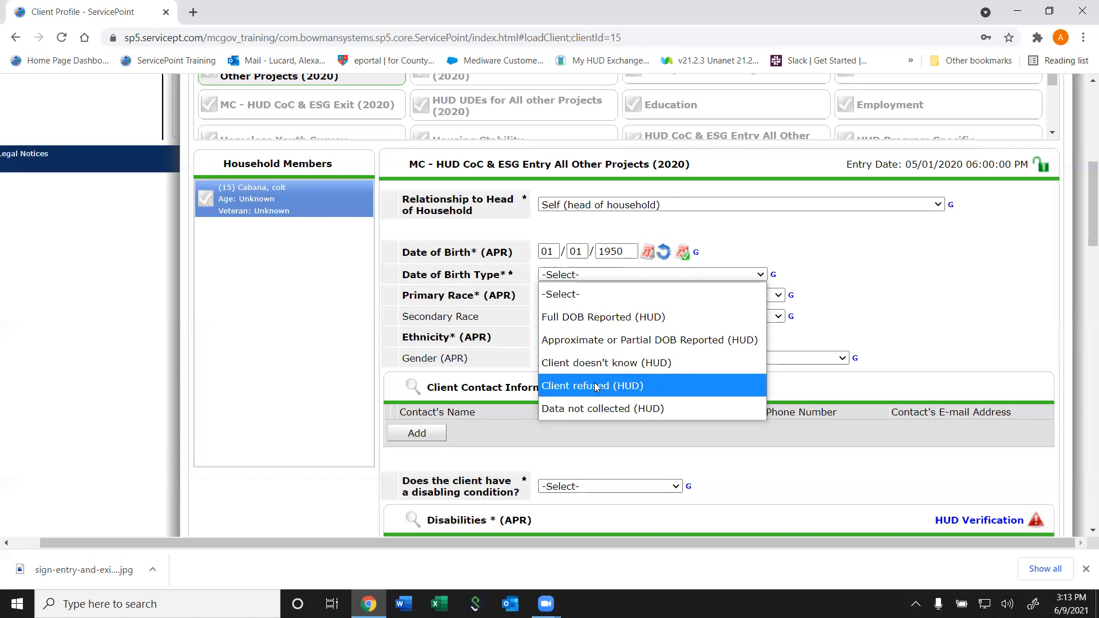
Set Date of Birth Type to Full DOB Reported (HUD)
{"action": "left_click", "coordinate": [601, 412]}
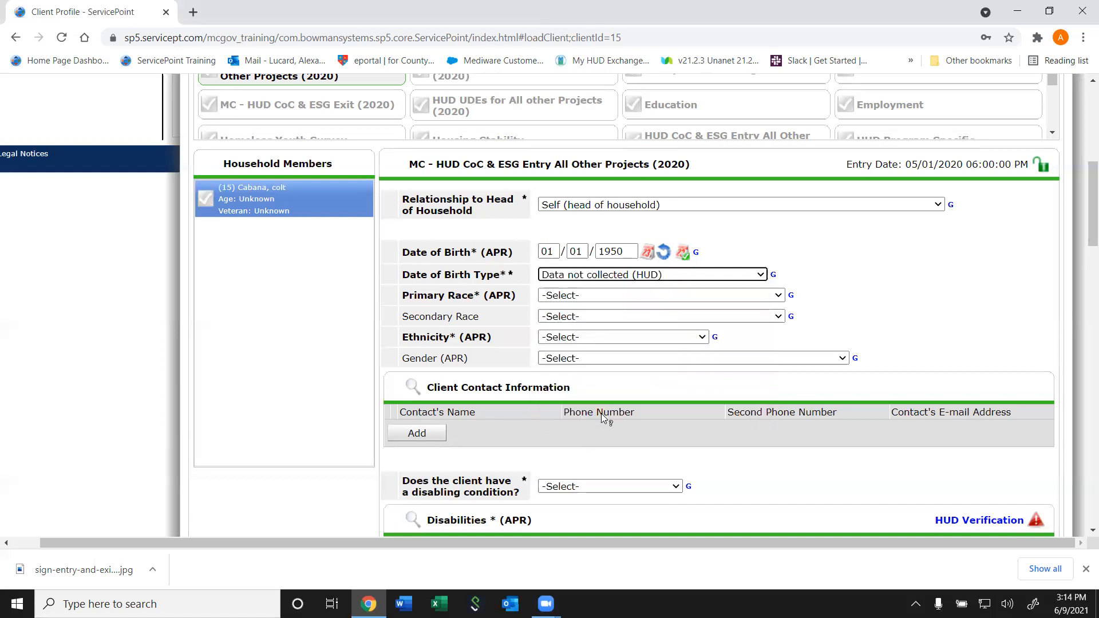
{"action": "left_click", "coordinate": [645, 280]}
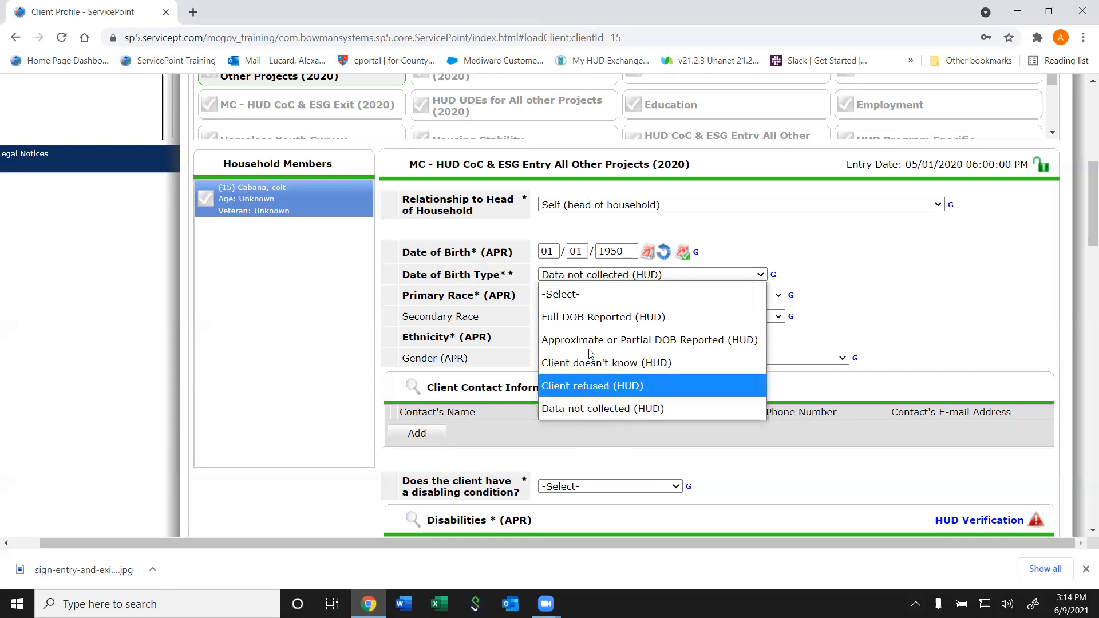
{"action": "left_click", "coordinate": [578, 316]}
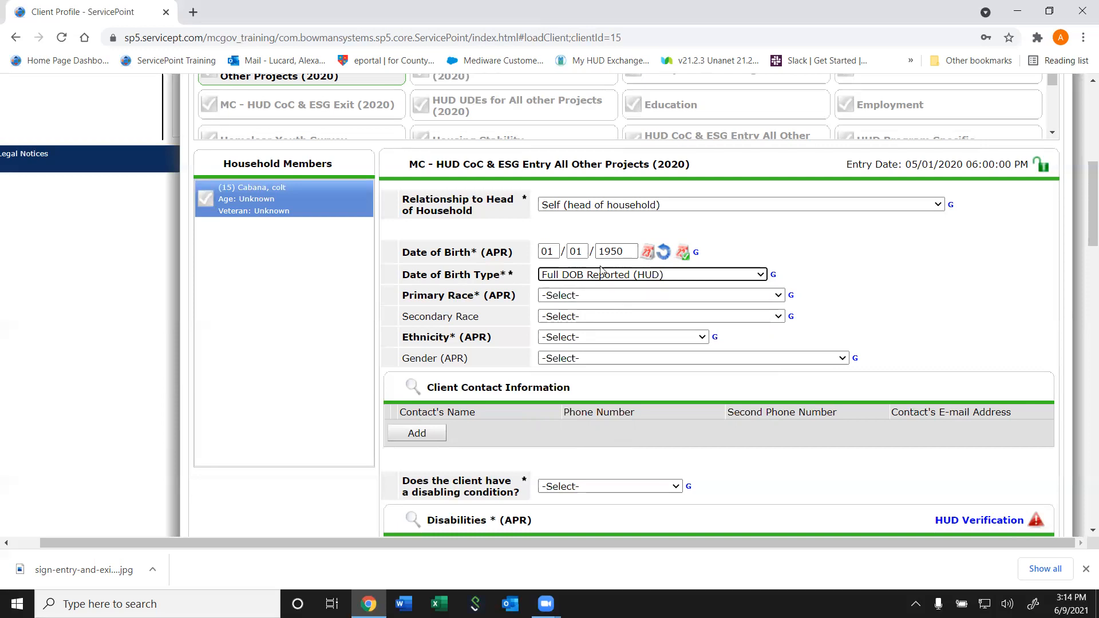
Set Primary Race to White (HUD) and view the Ethnicity question's help description
{"action": "left_click", "coordinate": [550, 296]}
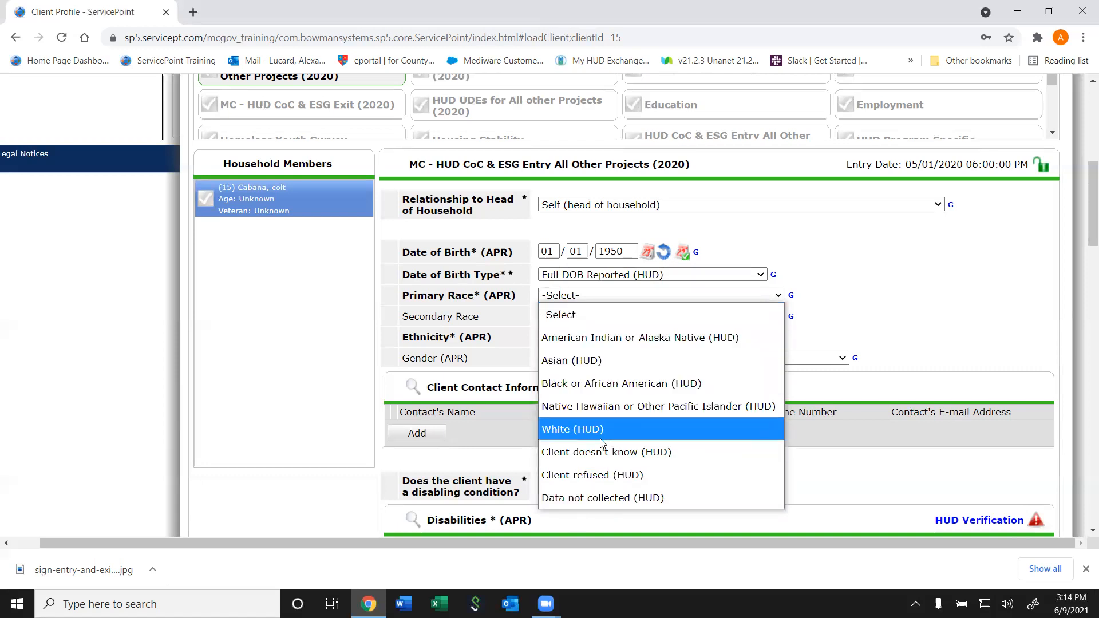
{"action": "left_click", "coordinate": [570, 434]}
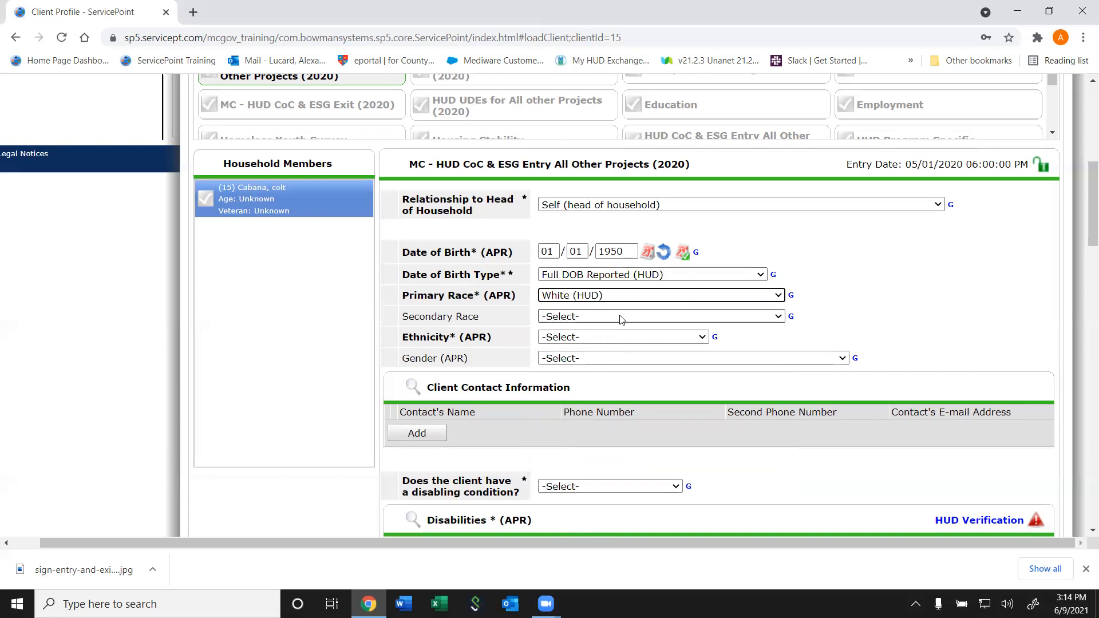
{"action": "left_click", "coordinate": [591, 318]}
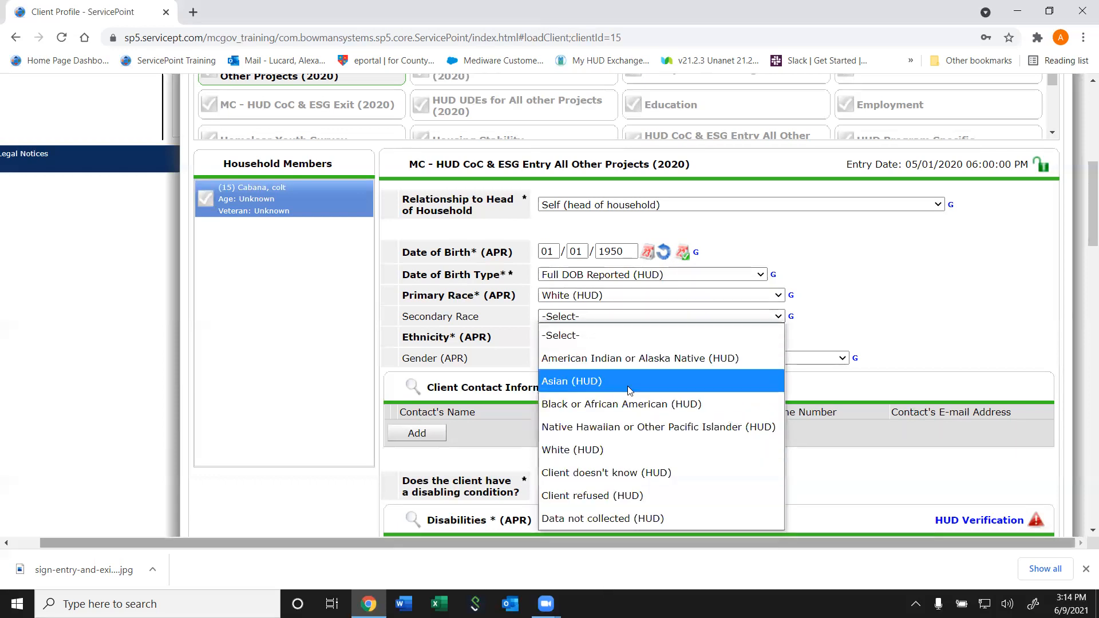
{"action": "left_click", "coordinate": [483, 341]}
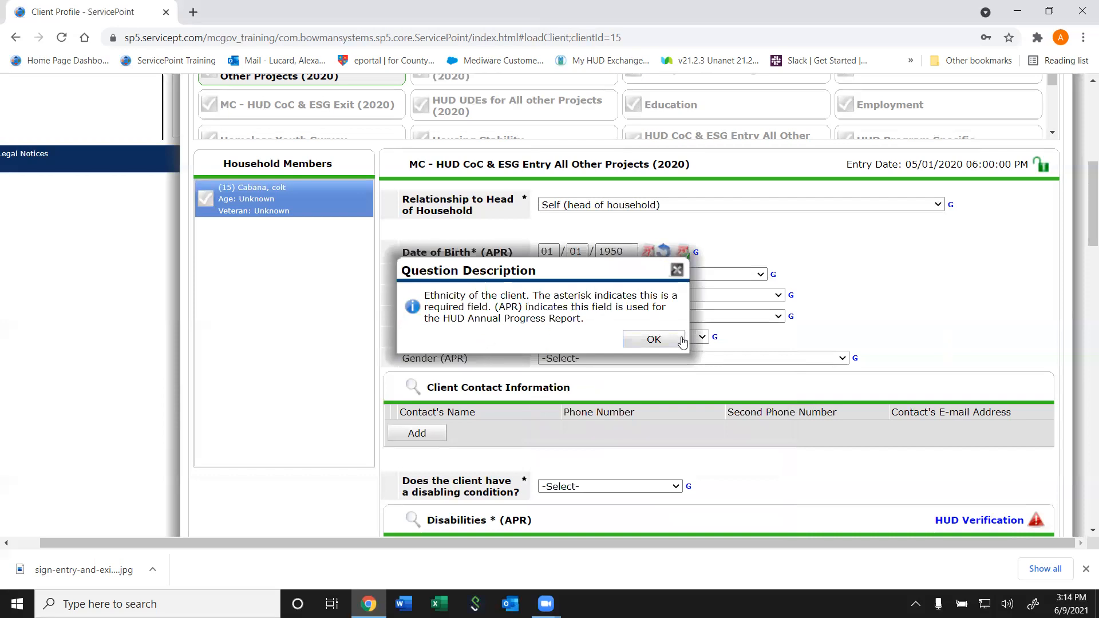
{"action": "left_click", "coordinate": [654, 341]}
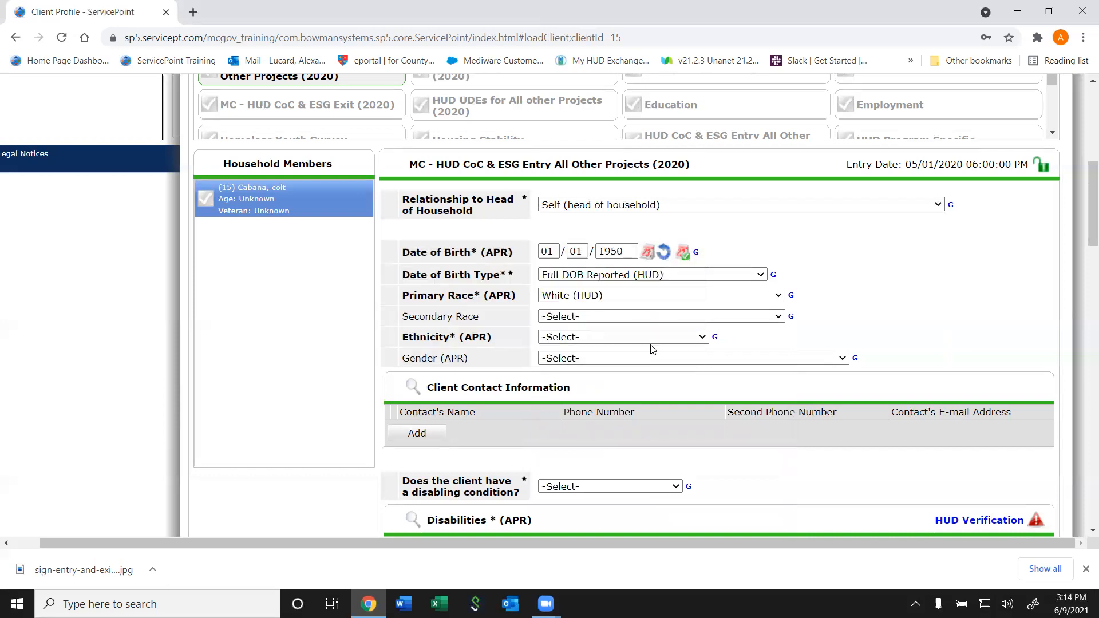
Choose Non-Hispanic/Non-Latino (HUD) ethnicity and Male gender, and begin a new client contact record
{"action": "left_click", "coordinate": [596, 337]}
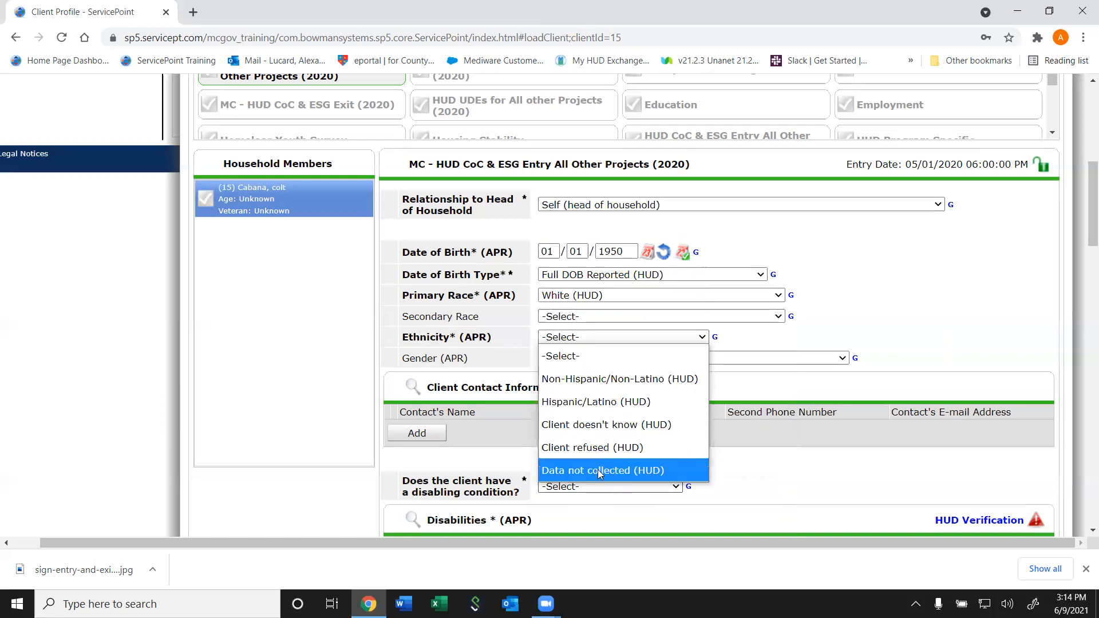
{"action": "left_click", "coordinate": [593, 379]}
{"action": "left_click", "coordinate": [574, 359]}
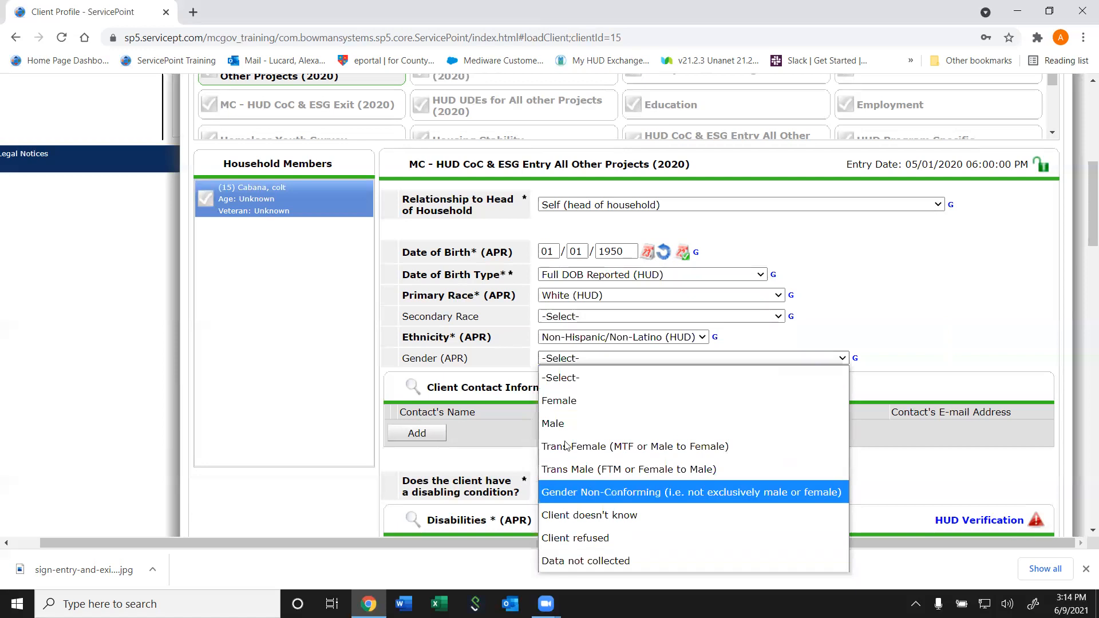
{"action": "left_click", "coordinate": [568, 421]}
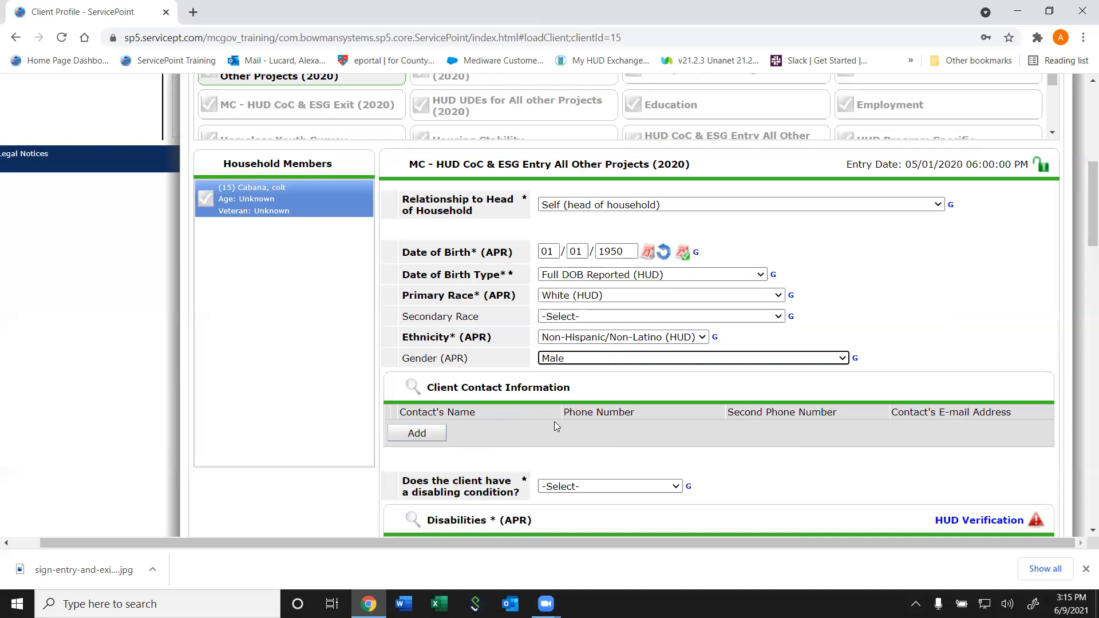
{"action": "left_click", "coordinate": [436, 434]}
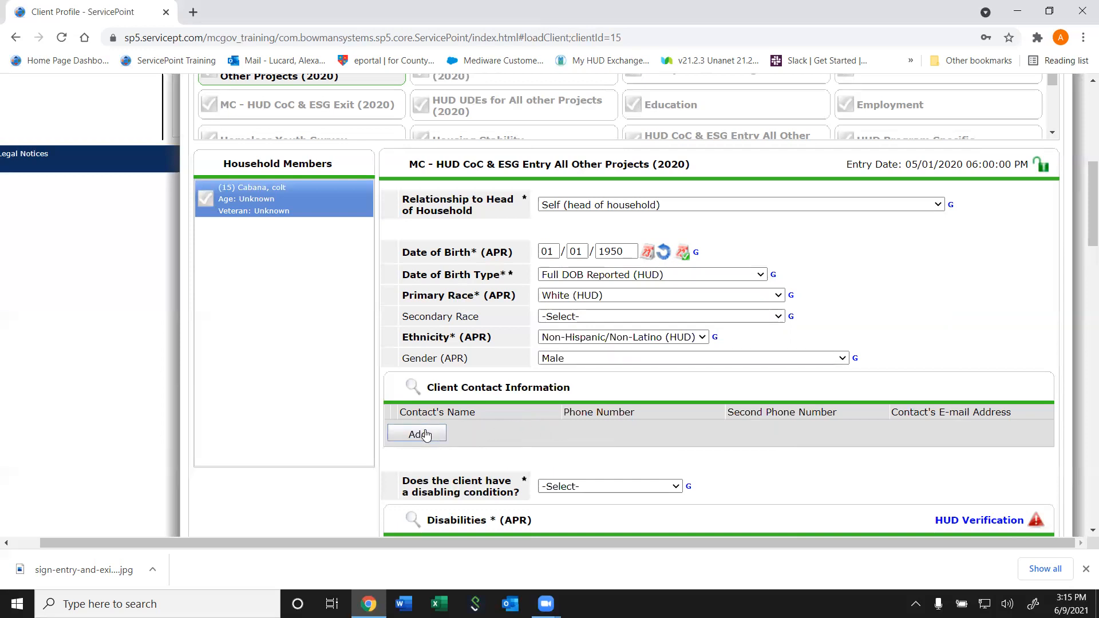
Set the contact type to Primary and the contact relationship to Self
{"action": "scroll", "coordinate": [509, 185], "scroll_direction": "down", "scroll_amount": 5}
{"action": "scroll", "coordinate": [503, 244], "scroll_direction": "up", "scroll_amount": 7}
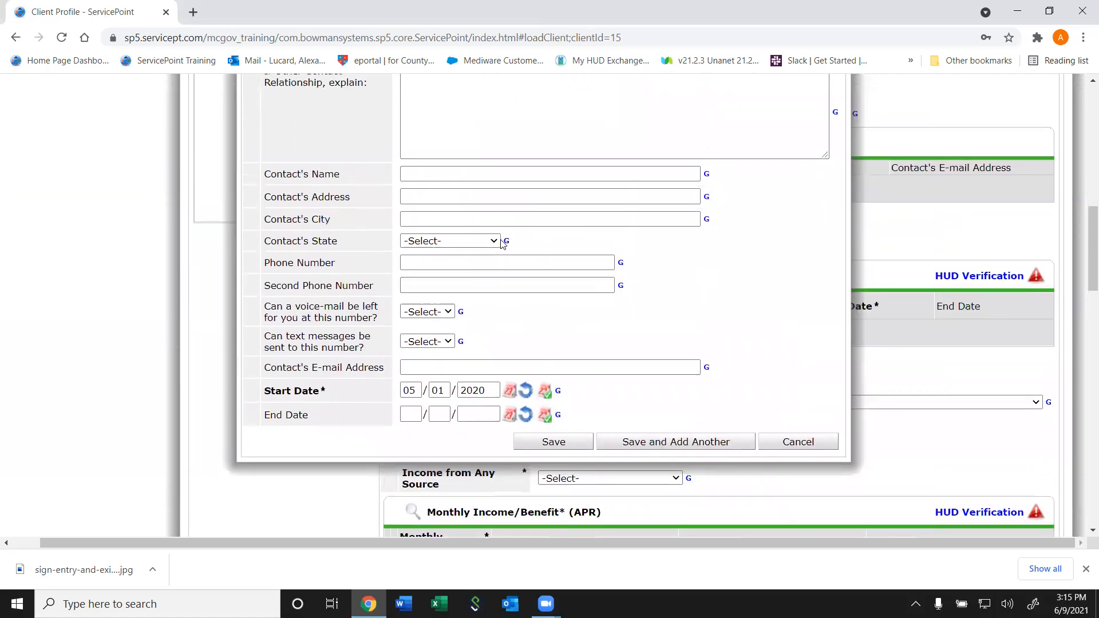
{"action": "scroll", "coordinate": [501, 244], "scroll_direction": "down", "scroll_amount": 1}
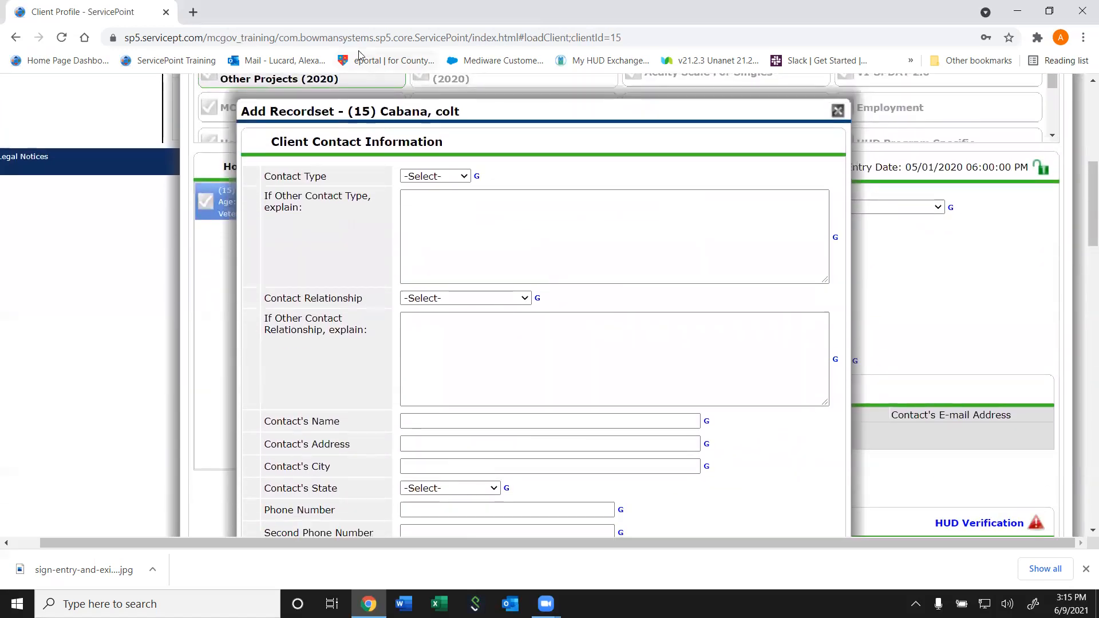
{"action": "left_click", "coordinate": [425, 178]}
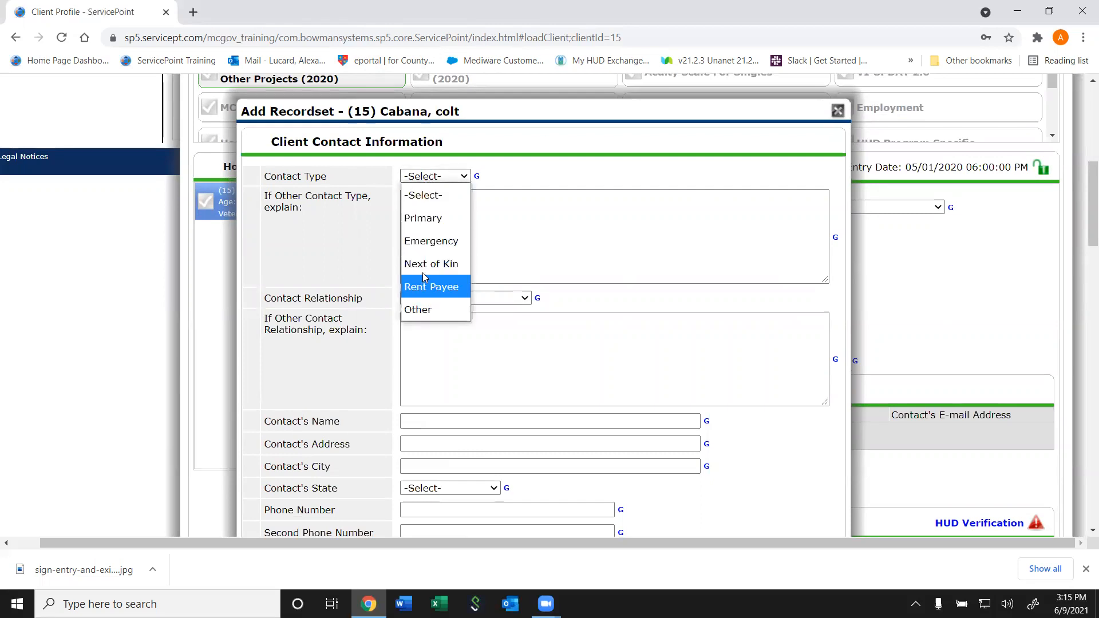
{"action": "left_click", "coordinate": [431, 221]}
{"action": "left_click", "coordinate": [436, 178]}
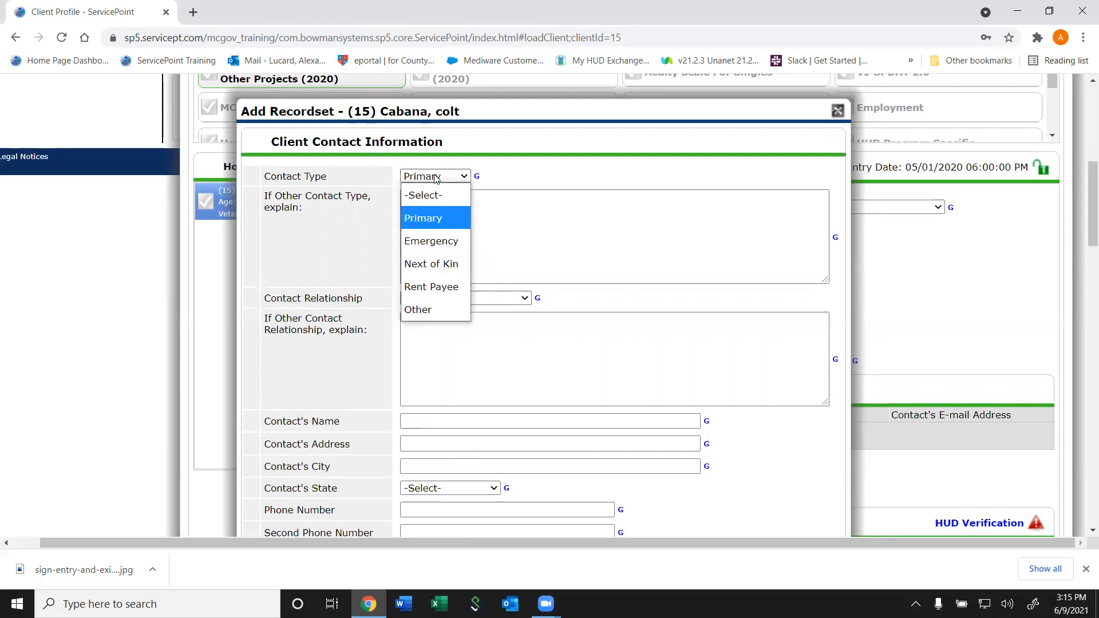
{"action": "left_click", "coordinate": [418, 310]}
{"action": "left_click", "coordinate": [454, 218]}
{"action": "type", "text": "Self"}
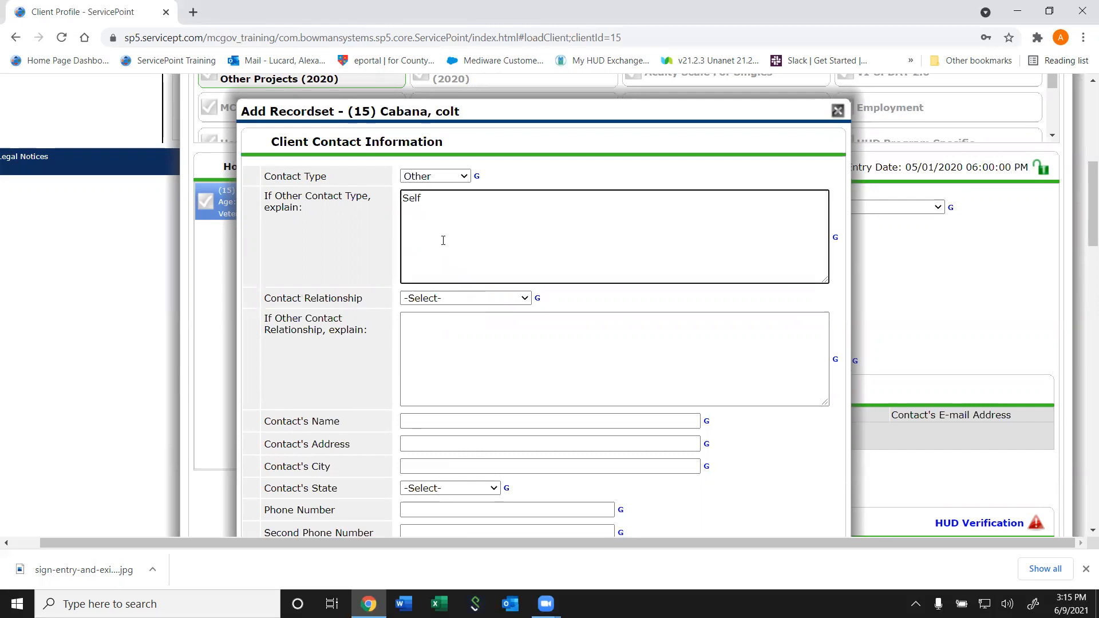
{"action": "left_click", "coordinate": [450, 299]}
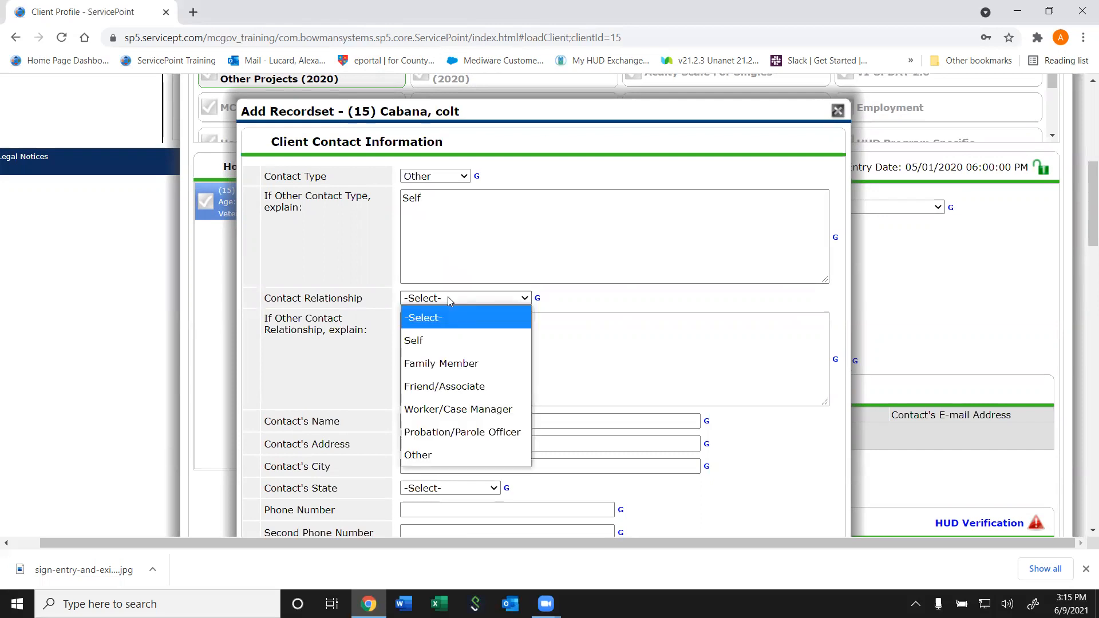
{"action": "left_click", "coordinate": [440, 343]}
{"action": "left_click", "coordinate": [449, 177]}
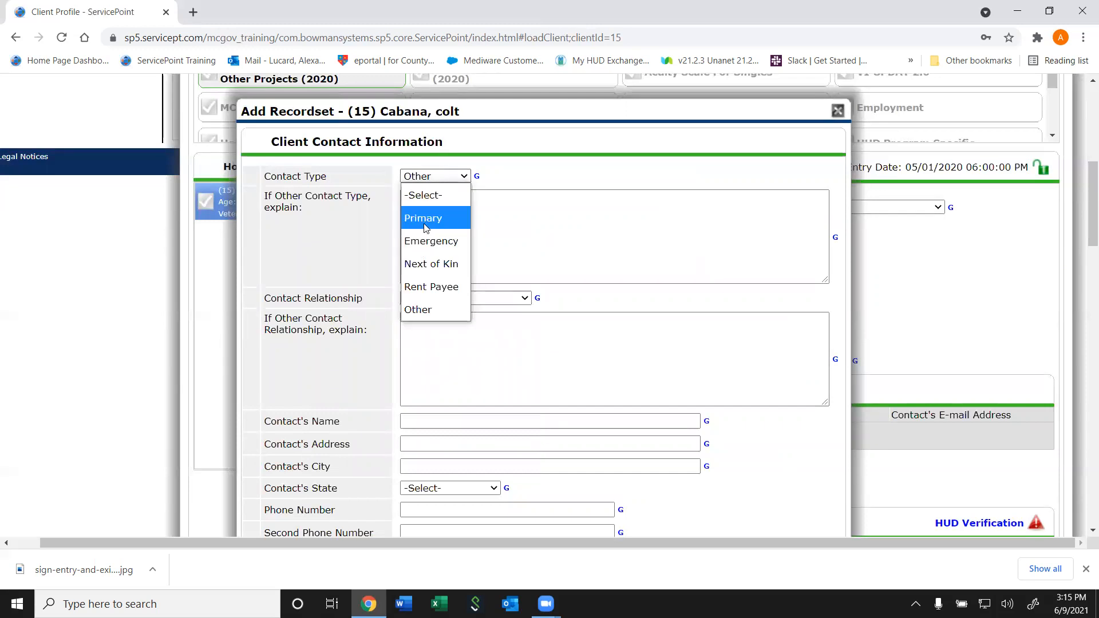
{"action": "left_click", "coordinate": [425, 218]}
{"action": "left_click", "coordinate": [432, 178]}
{"action": "left_click", "coordinate": [432, 179]}
{"action": "left_click", "coordinate": [404, 199]}
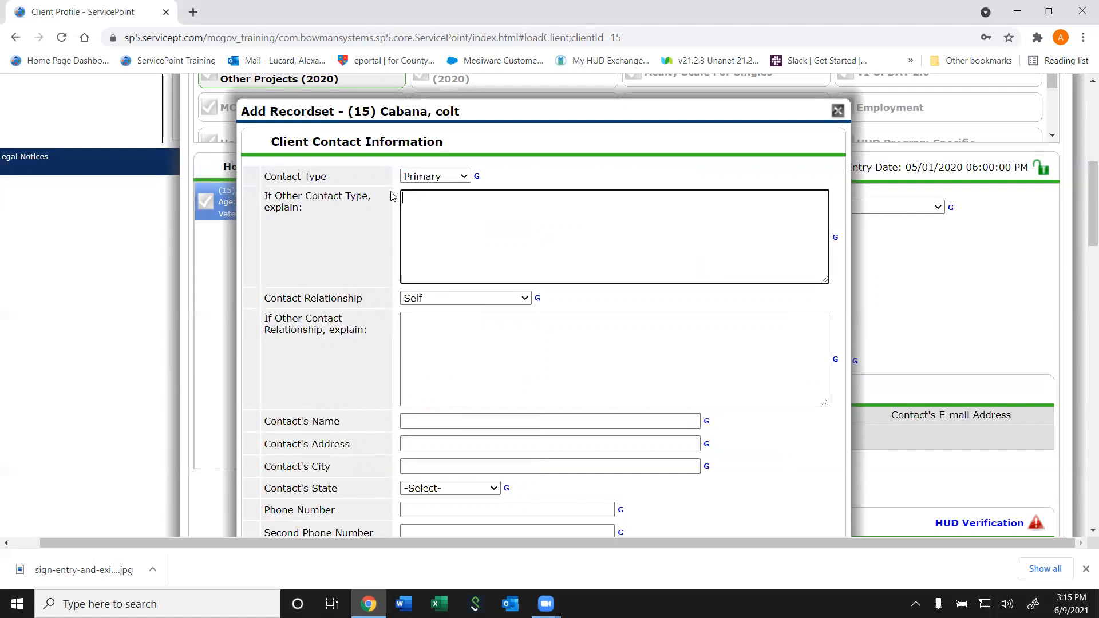
Enter the client's own name, street address and city for the contact
{"action": "left_click", "coordinate": [435, 424]}
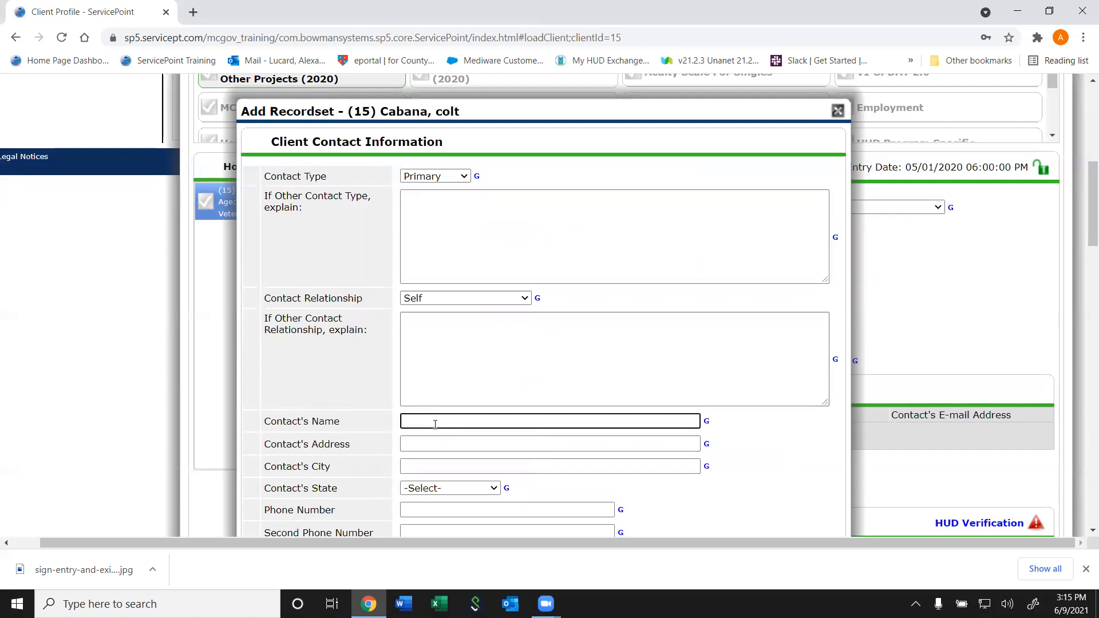
{"action": "type", "text": "Colt Cabana"}
{"action": "key", "text": "Tab"}
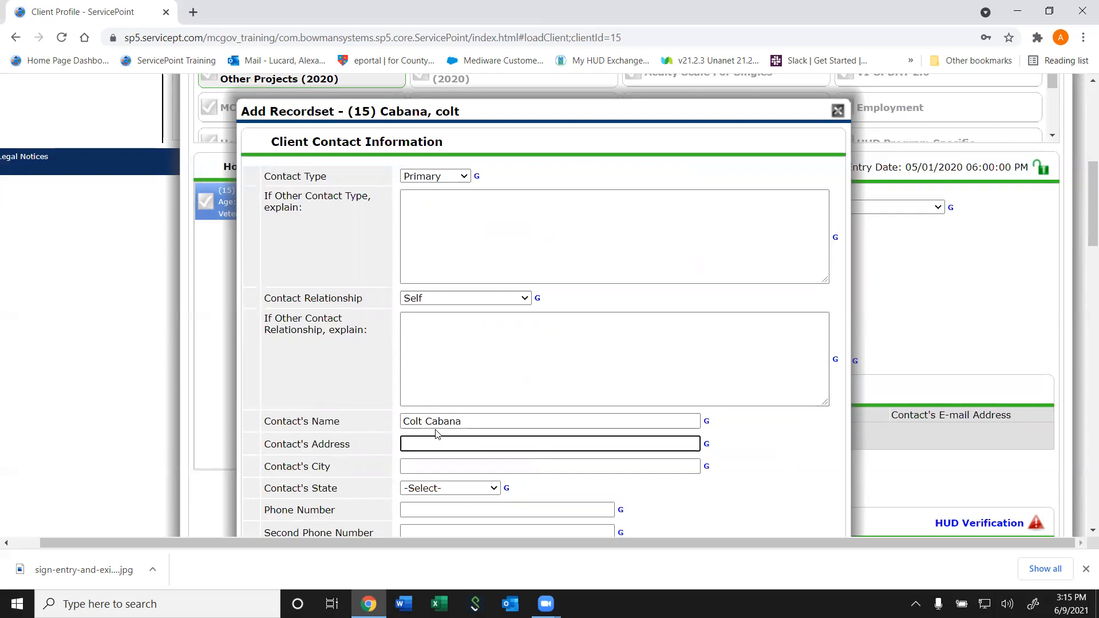
{"action": "type", "text": "123 4 XC"}
{"action": "key", "text": "BackSpace"}
{"action": "key", "text": "BackSpace"}
{"action": "type", "text": "4th Chicah"}
{"action": "key", "text": "BackSpace"}
{"action": "type", "text": "go S"}
{"action": "type", "text": "venue"}
{"action": "key", "text": "Tab"}
{"action": "type", "text": "Rockville"}
{"action": "key", "text": "Tab"}
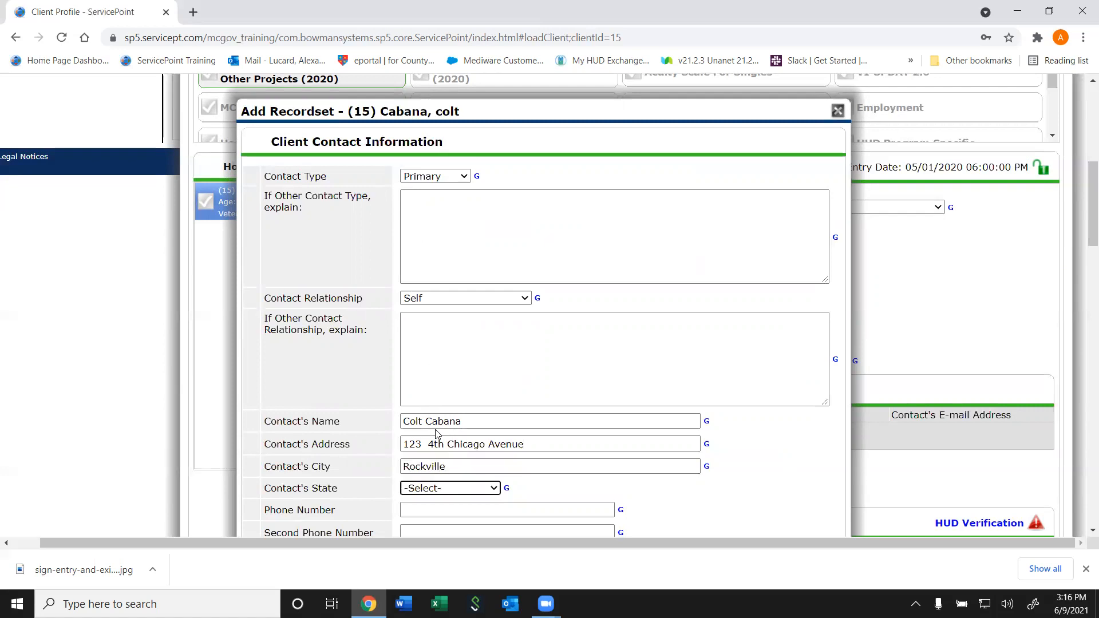
Set the contact's state to Maryland and enter the contact's phone number
{"action": "left_click", "coordinate": [450, 488]}
{"action": "left_click_drag", "start_coordinate": [491, 170], "coordinate": [491, 239]}
{"action": "left_click", "coordinate": [431, 316]}
{"action": "left_click_drag", "start_coordinate": [1084, 220], "coordinate": [1083, 270]}
{"action": "left_click", "coordinate": [440, 220]}
{"action": "type", "text": "123-456-7890"}
{"action": "key", "text": "Tab"}
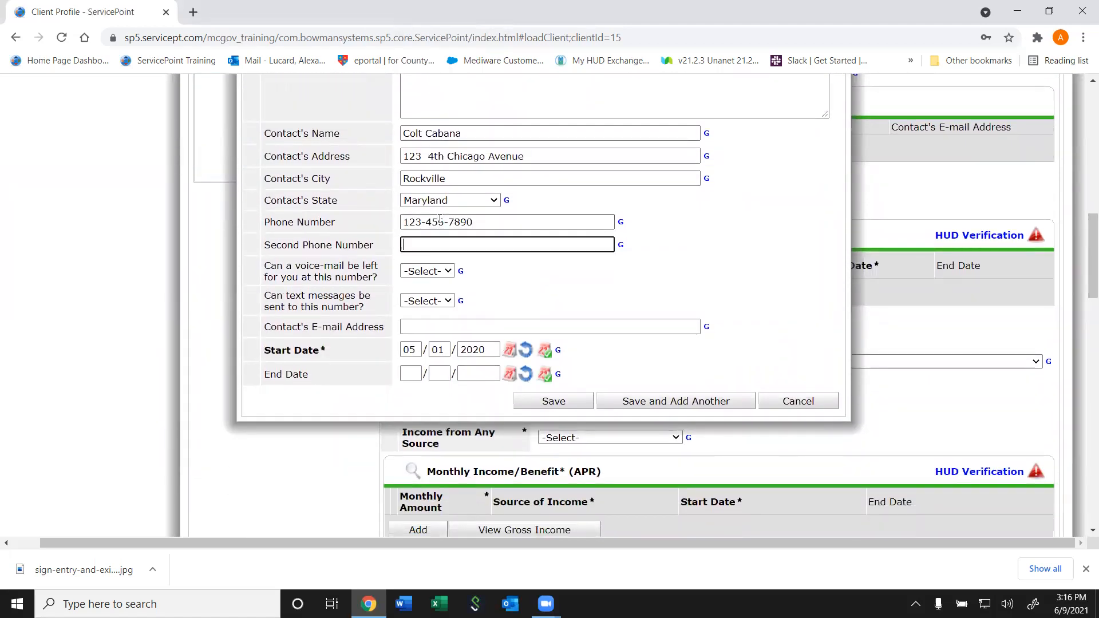
Allow both voice-mails and text messages at that number, then enter the client's e-mail address
{"action": "left_click", "coordinate": [442, 272]}
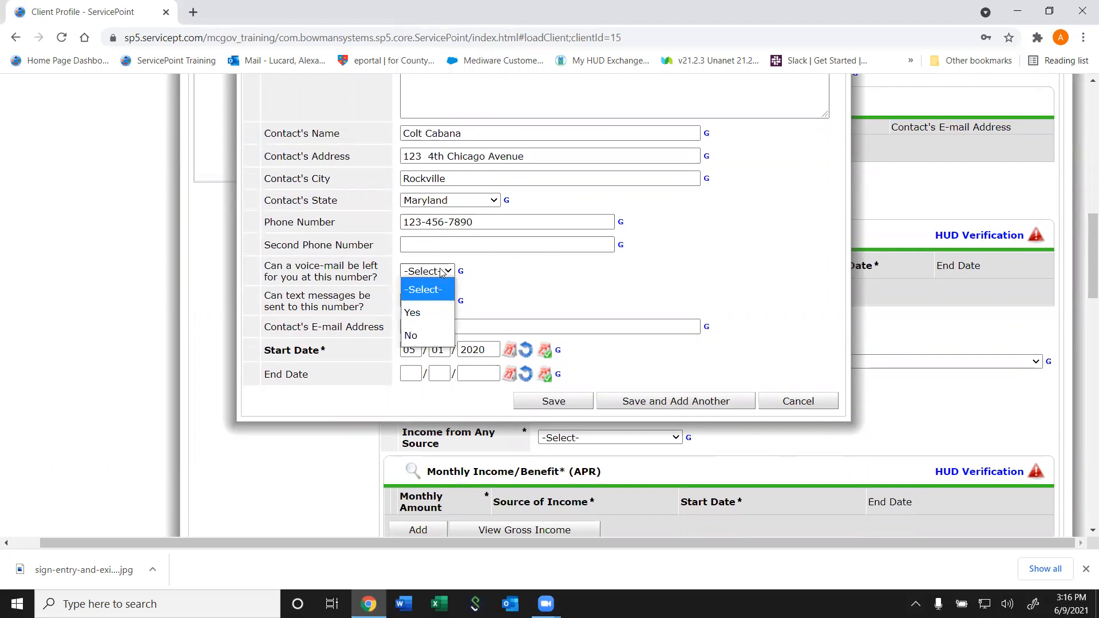
{"action": "left_click", "coordinate": [430, 324]}
{"action": "left_click", "coordinate": [428, 302]}
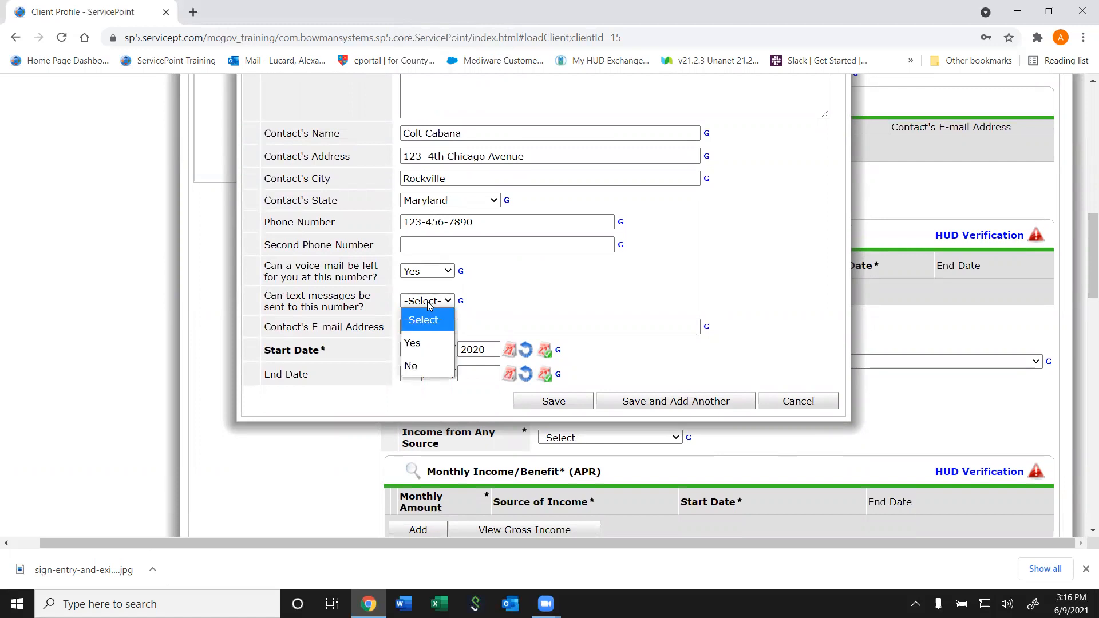
{"action": "left_click", "coordinate": [412, 343]}
{"action": "left_click", "coordinate": [431, 327]}
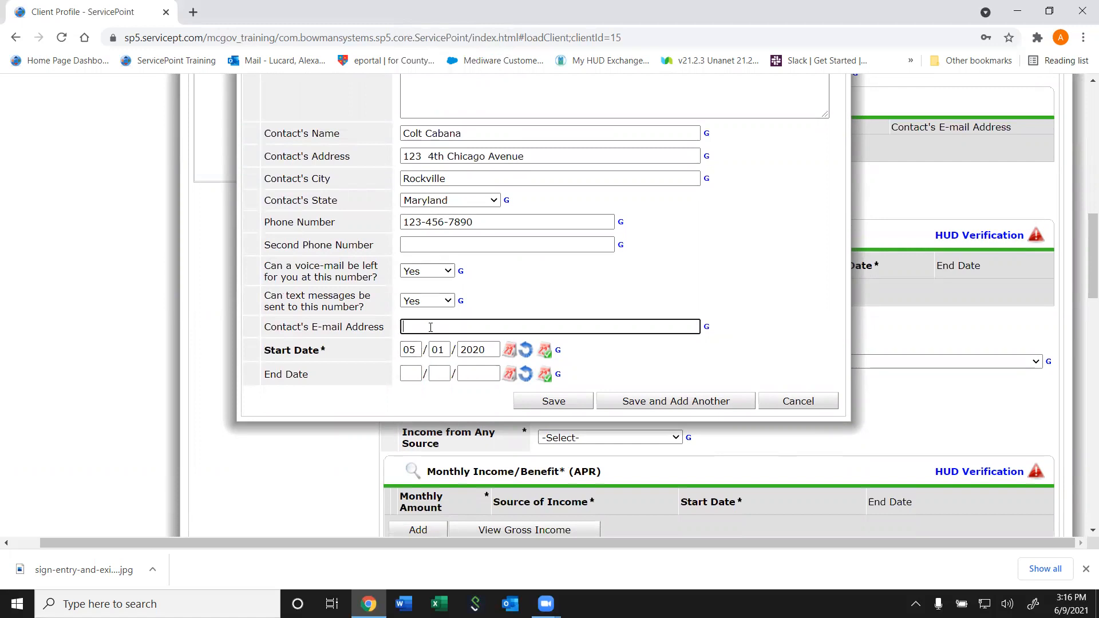
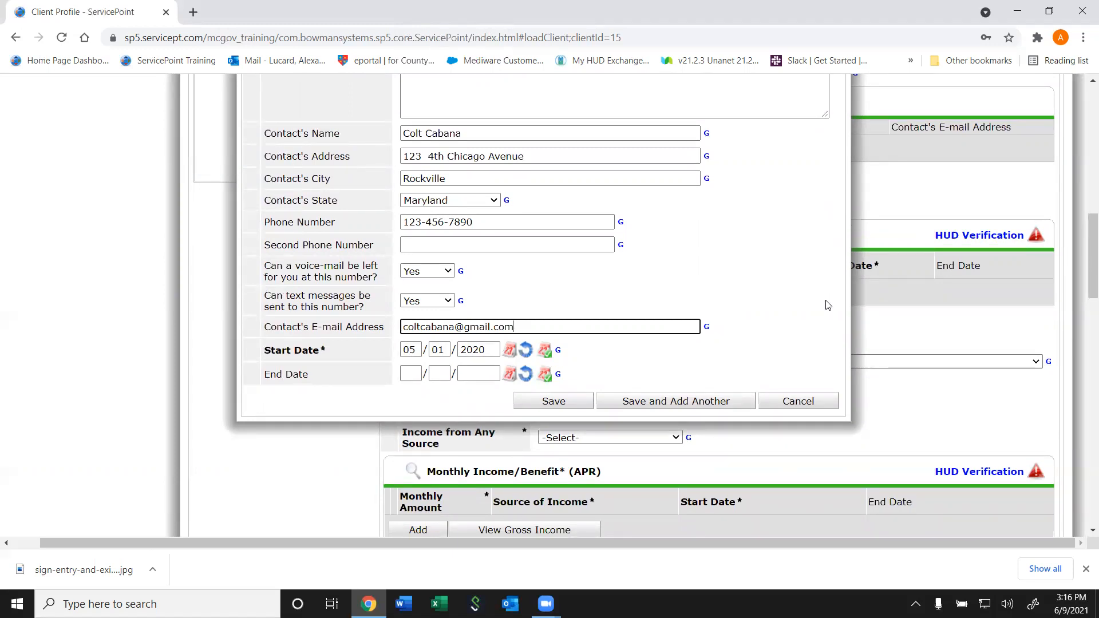
{"action": "left_click", "coordinate": [556, 402]}
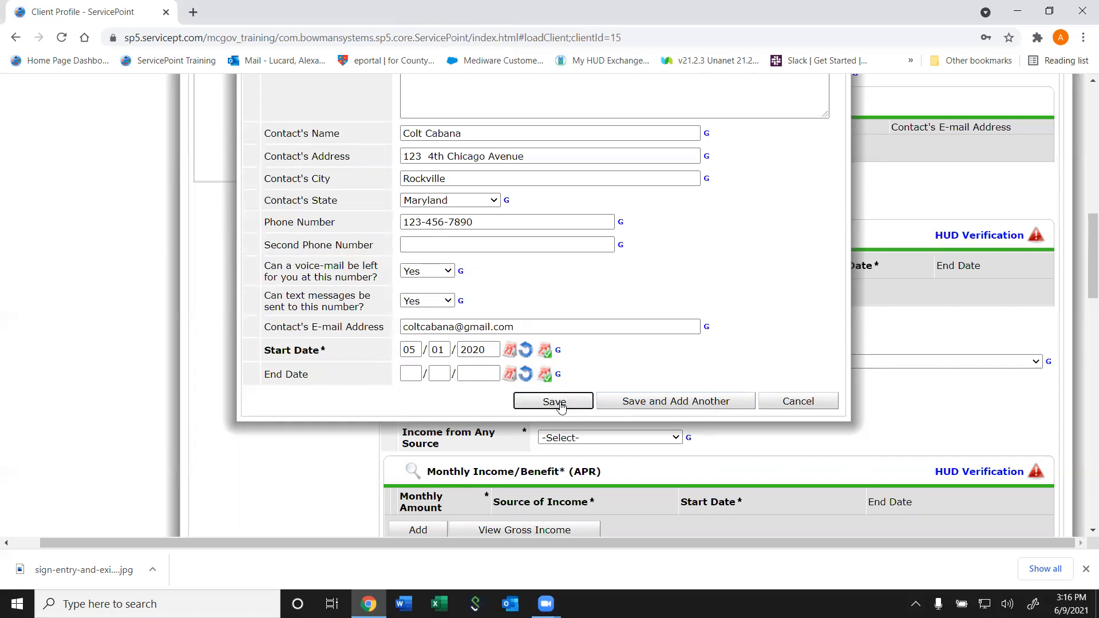
{"action": "left_click", "coordinate": [642, 403]}
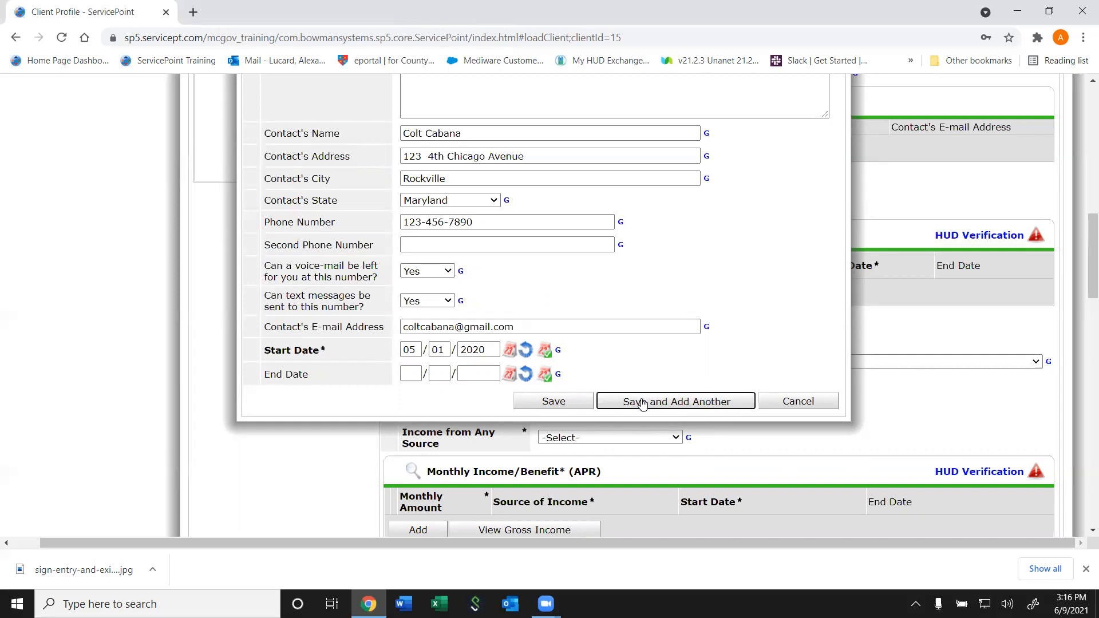
Start a new contact of type Other described 'Good friend', with relationship Friend/Associate
{"action": "left_click", "coordinate": [642, 403]}
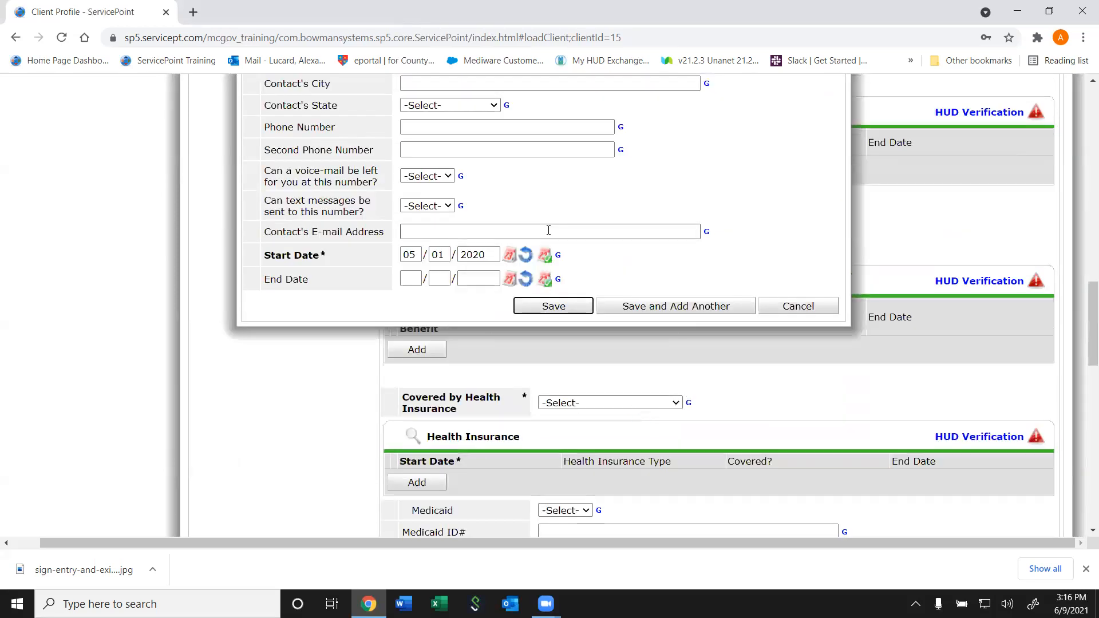
{"action": "scroll", "coordinate": [549, 232], "scroll_direction": "up", "scroll_amount": 5}
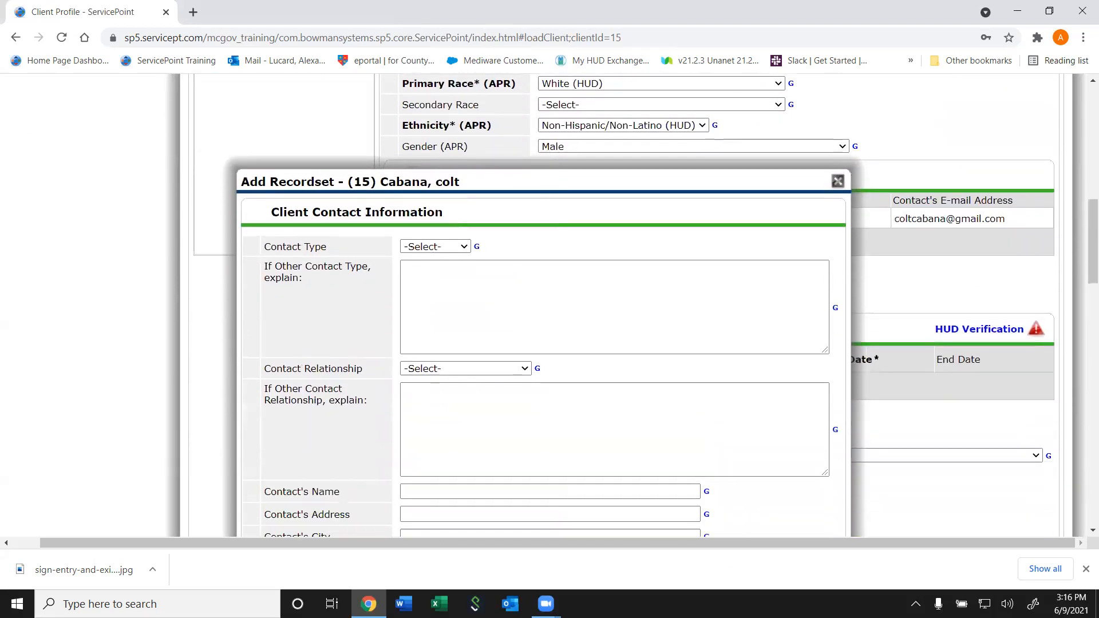
{"action": "left_click", "coordinate": [405, 251]}
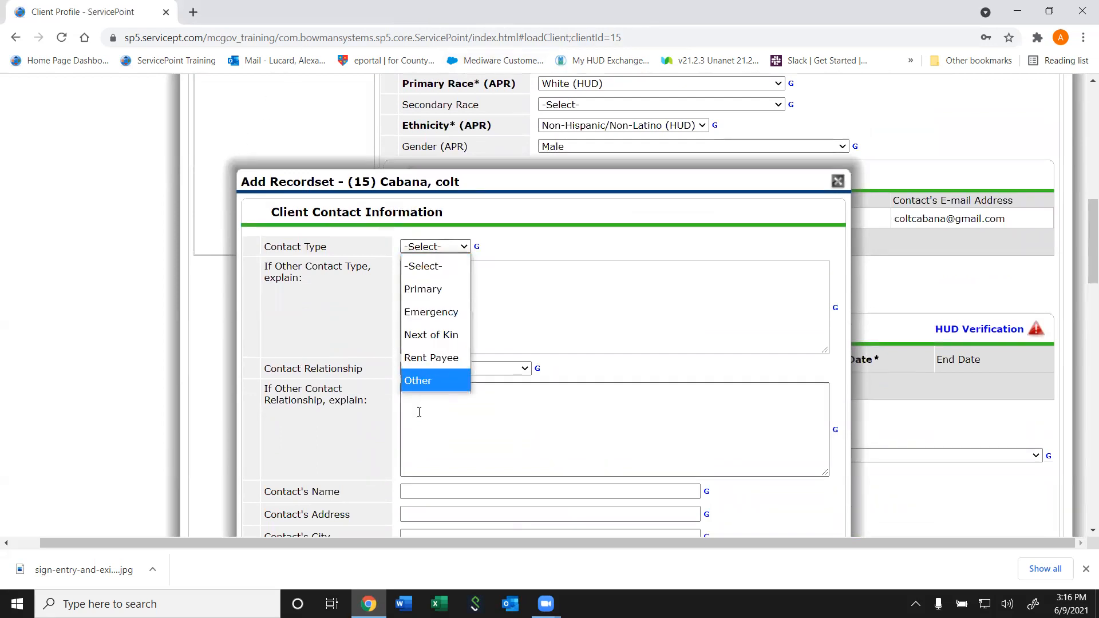
{"action": "left_click", "coordinate": [424, 379]}
{"action": "left_click", "coordinate": [469, 308]}
{"action": "type", "text": "G"}
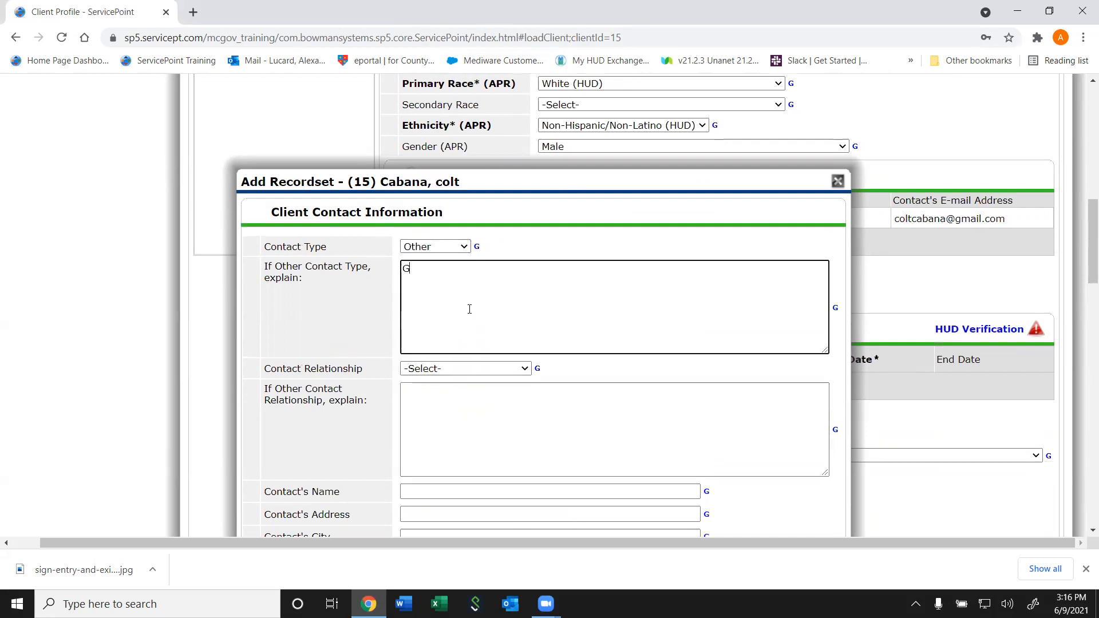
{"action": "type", "text": "ood friend"}
{"action": "key", "text": "Tab"}
{"action": "key", "text": "Tab"}
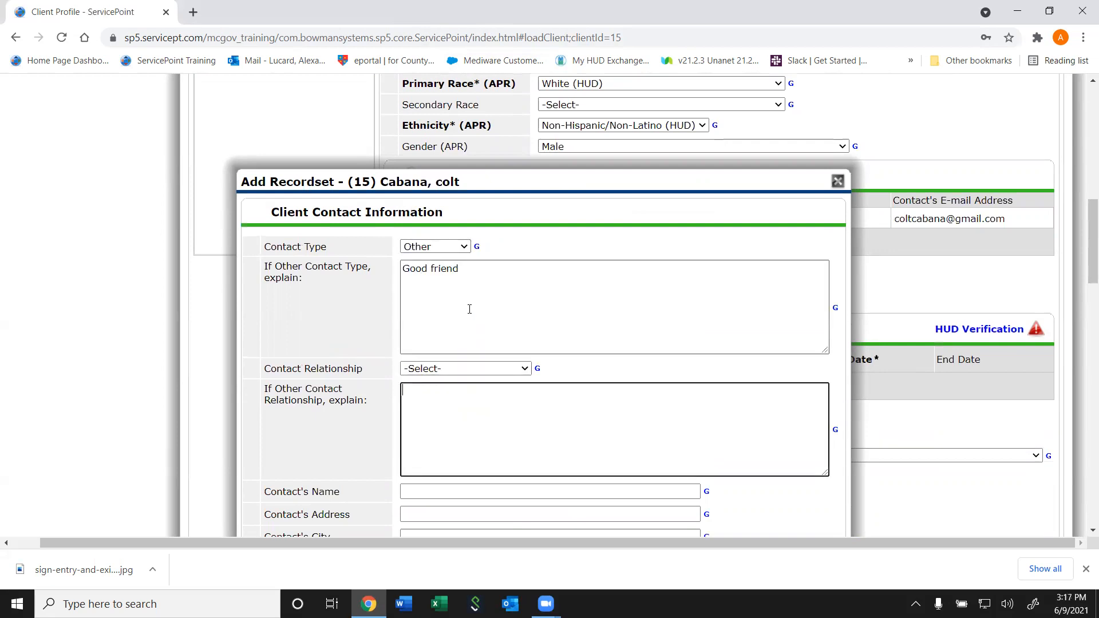
{"action": "left_click", "coordinate": [471, 368]}
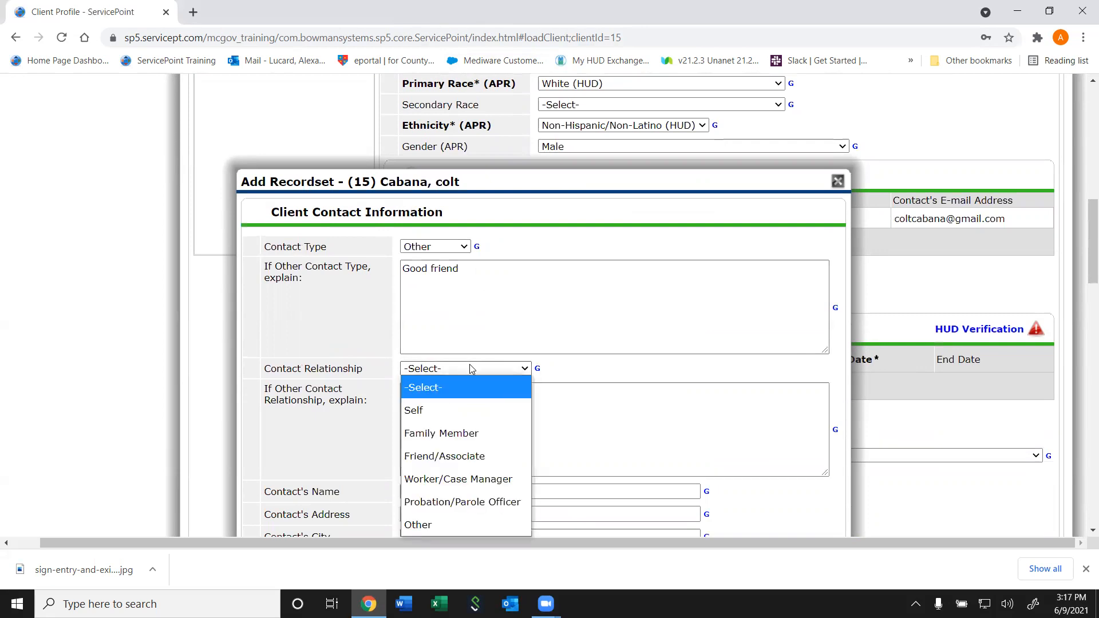
{"action": "left_click", "coordinate": [444, 456]}
{"action": "left_click", "coordinate": [446, 416]}
Enter the friend's name, street address and city, with state Maryland
{"action": "scroll", "coordinate": [467, 391], "scroll_direction": "down", "scroll_amount": 3}
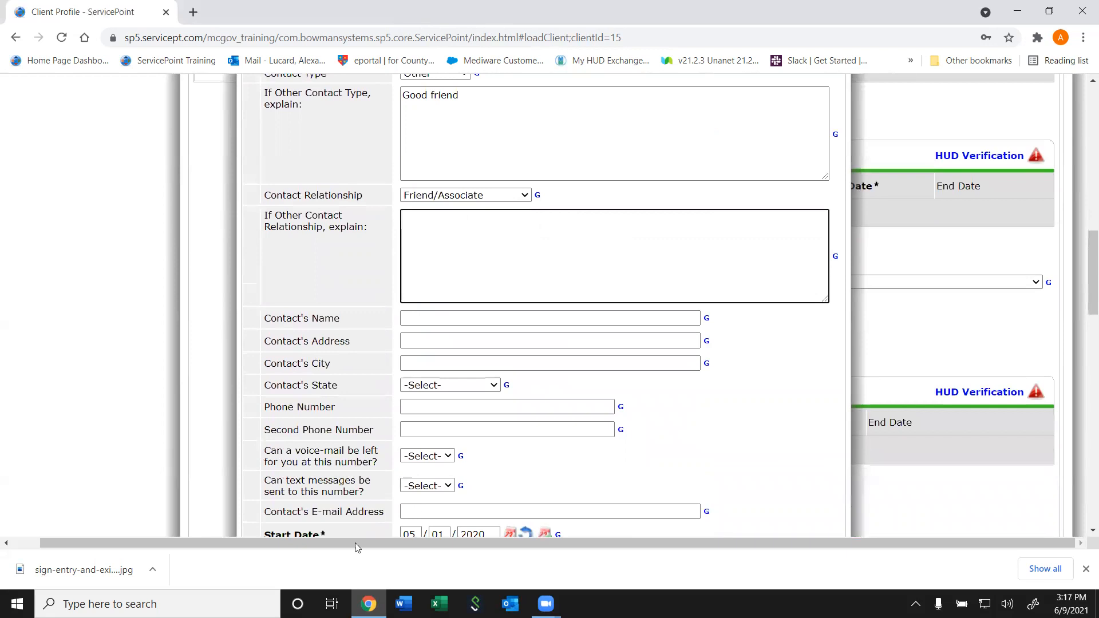
{"action": "left_click", "coordinate": [462, 319]}
{"action": "type", "text": "John Silver"}
{"action": "key", "text": "Tab"}
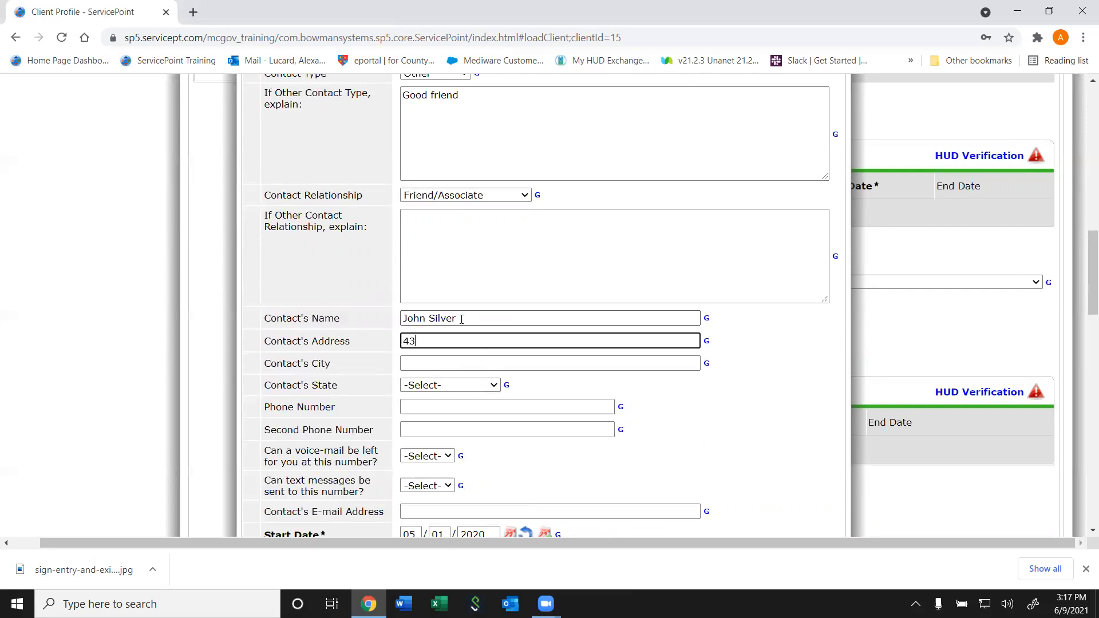
{"action": "key", "text": "Tab"}
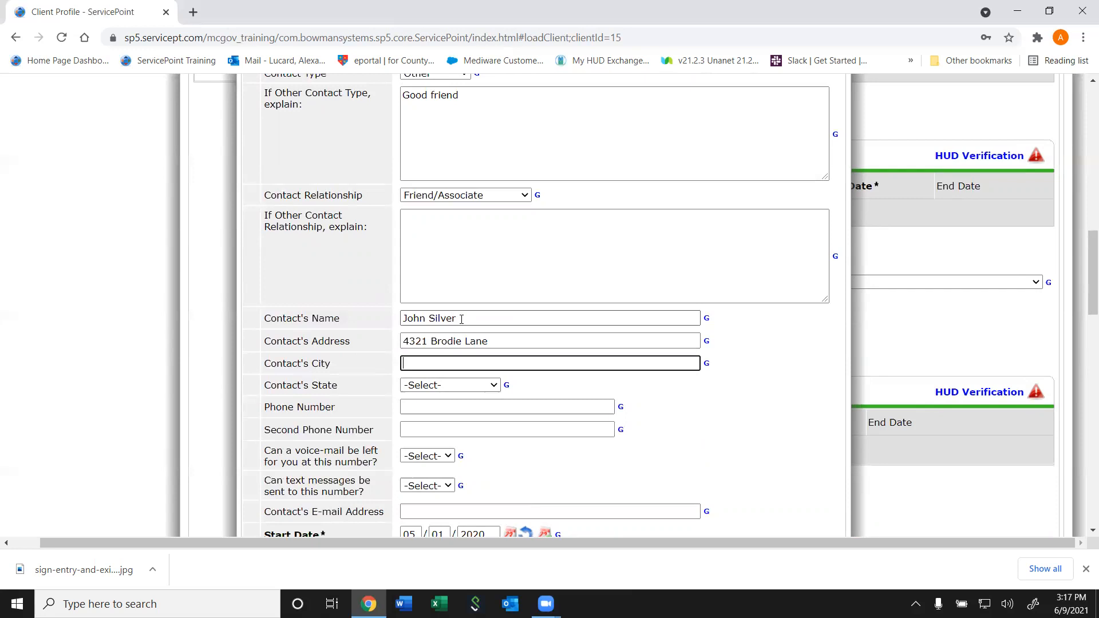
{"action": "type", "text": "Silver Spring"}
{"action": "key", "text": "Tab"}
{"action": "key", "text": "m"}
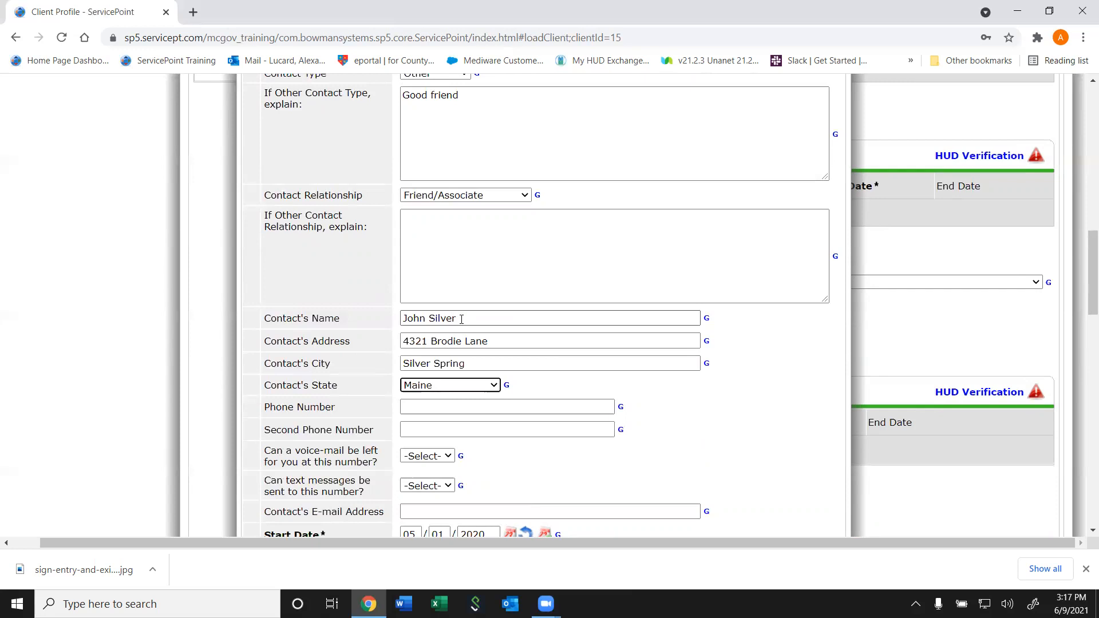
{"action": "left_click", "coordinate": [484, 385]}
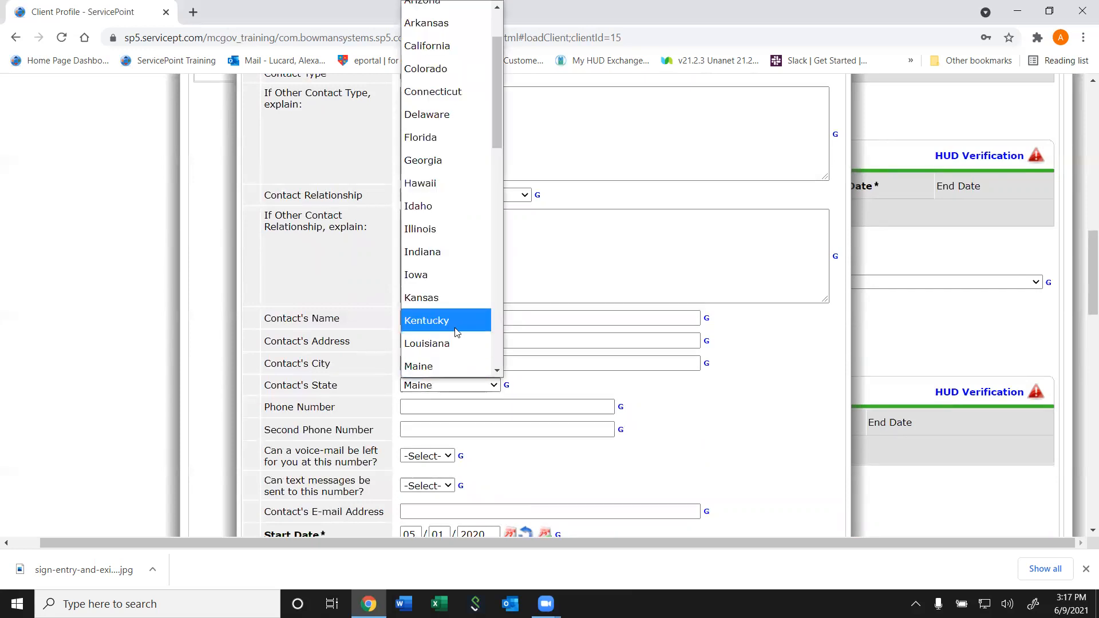
{"action": "scroll", "coordinate": [486, 366], "scroll_direction": "down", "scroll_amount": 2}
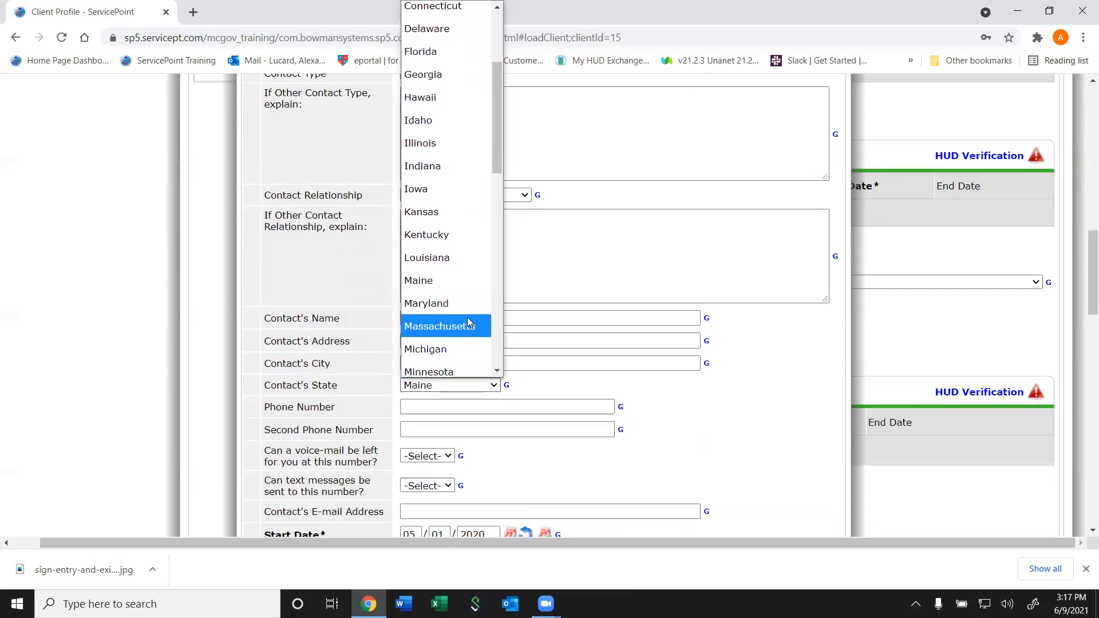
{"action": "left_click", "coordinate": [452, 304]}
Enter the friend's phone number, allow voice-mails but not texts, set e-mail to n/a, and save
{"action": "left_click", "coordinate": [434, 406]}
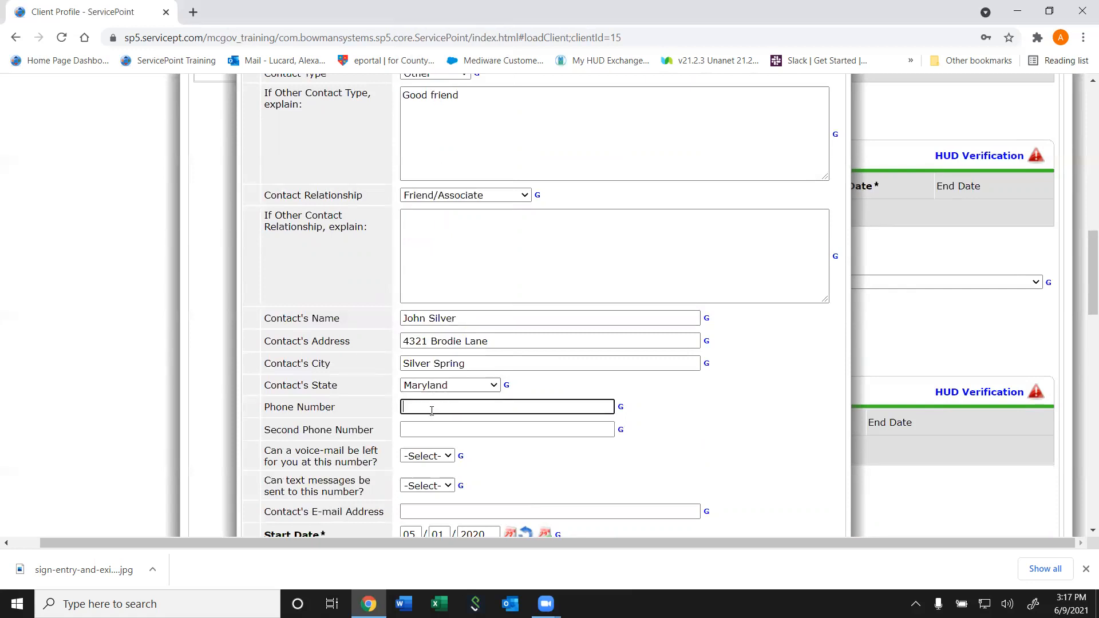
{"action": "type", "text": "986-ey7"}
{"action": "left_click", "coordinate": [424, 457]}
{"action": "left_click", "coordinate": [414, 498]}
{"action": "left_click", "coordinate": [426, 485]}
{"action": "left_click", "coordinate": [416, 556]}
{"action": "left_click", "coordinate": [441, 513]}
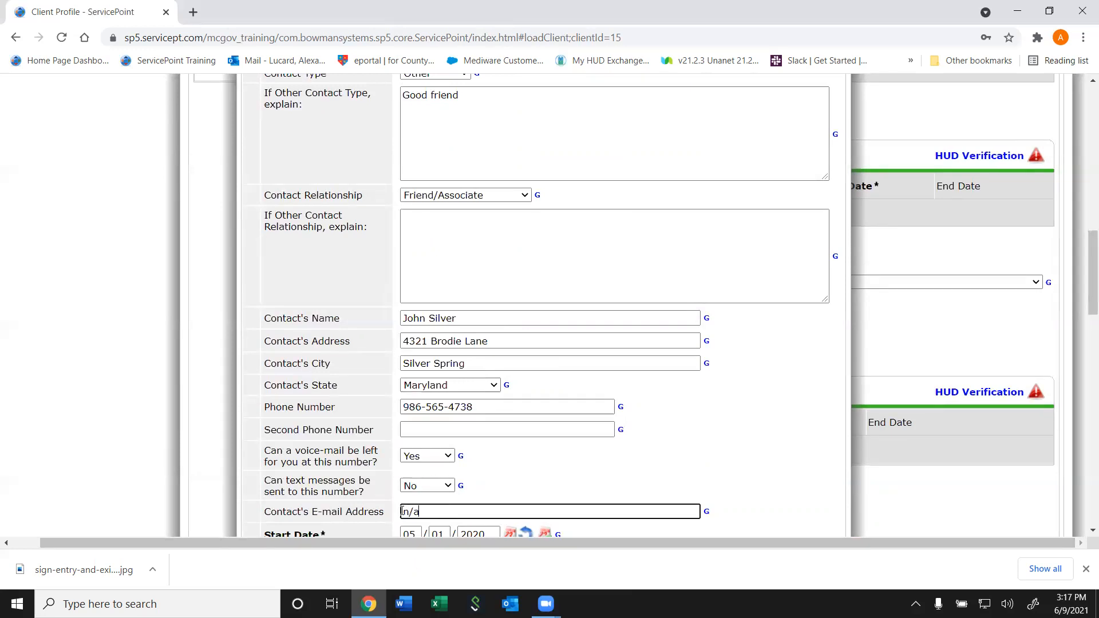
{"action": "left_click_drag", "start_coordinate": [1082, 274], "coordinate": [1084, 318]}
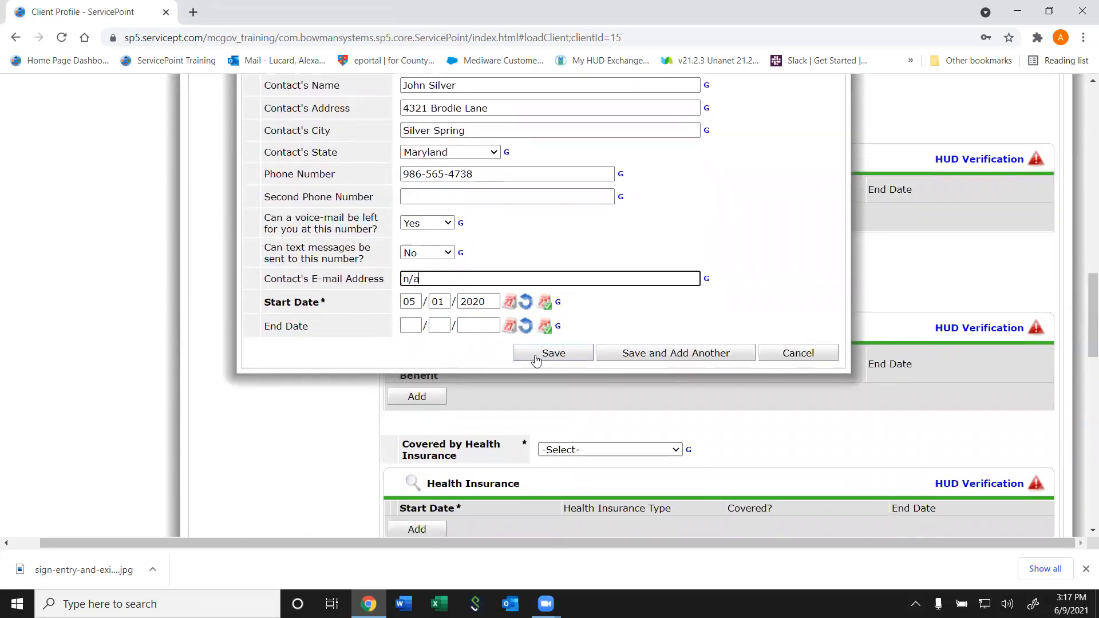
{"action": "left_click", "coordinate": [535, 355]}
Scroll to 'Does the client have a disabling condition?' and answer Yes (HUD)
{"action": "scroll", "coordinate": [578, 297], "scroll_direction": "up", "scroll_amount": 10}
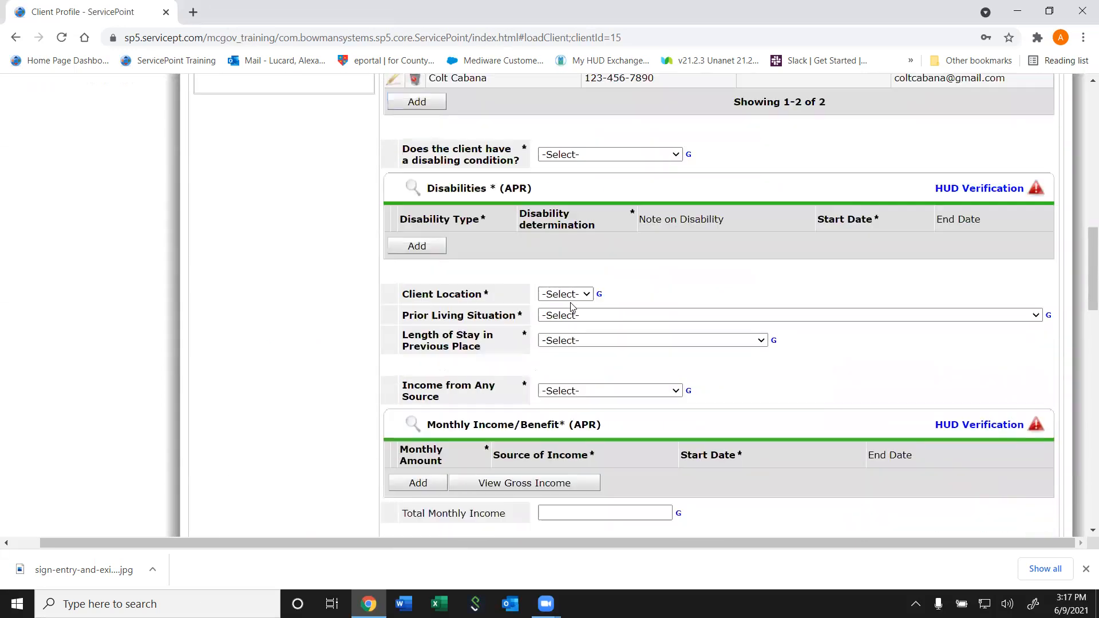
{"action": "scroll", "coordinate": [570, 306], "scroll_direction": "down", "scroll_amount": 3}
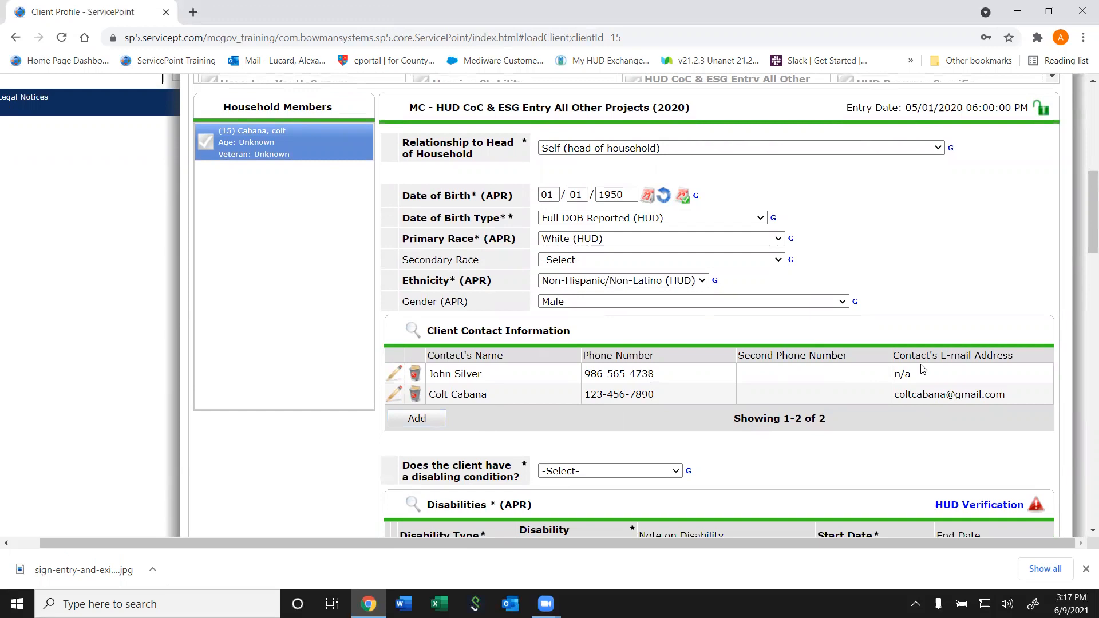
{"action": "left_click_drag", "start_coordinate": [1090, 212], "coordinate": [1090, 263]}
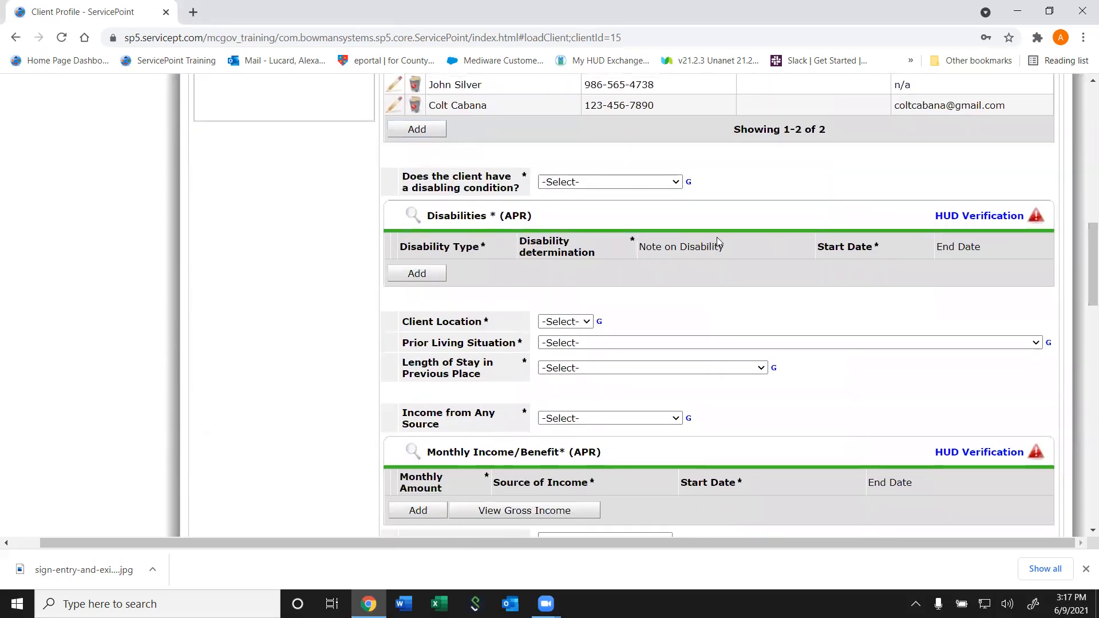
{"action": "left_click", "coordinate": [611, 182]}
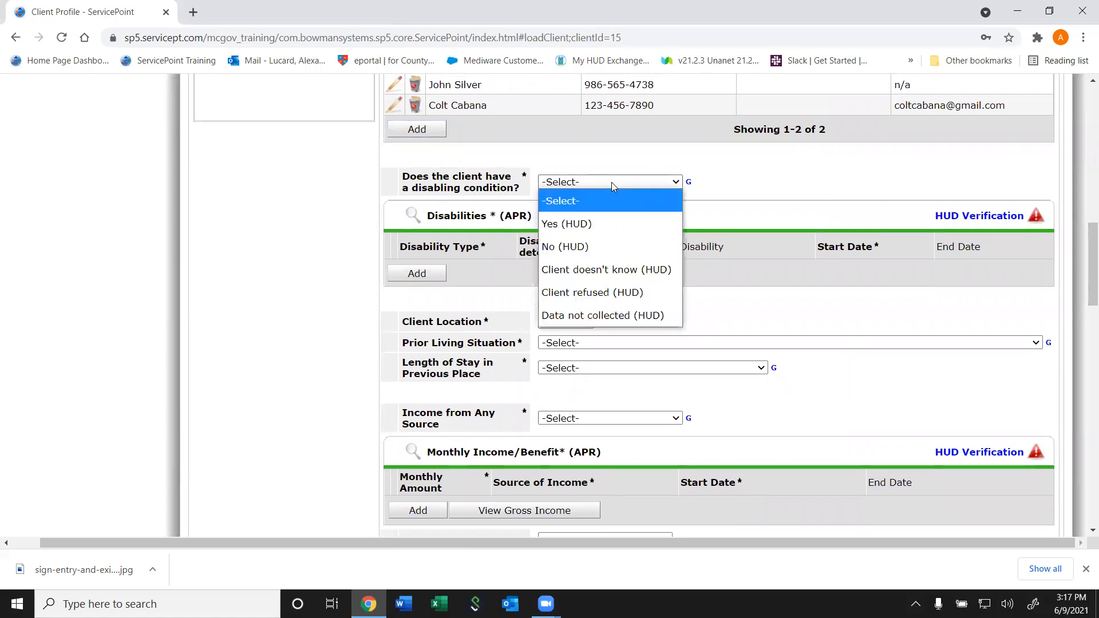
{"action": "left_click", "coordinate": [578, 225]}
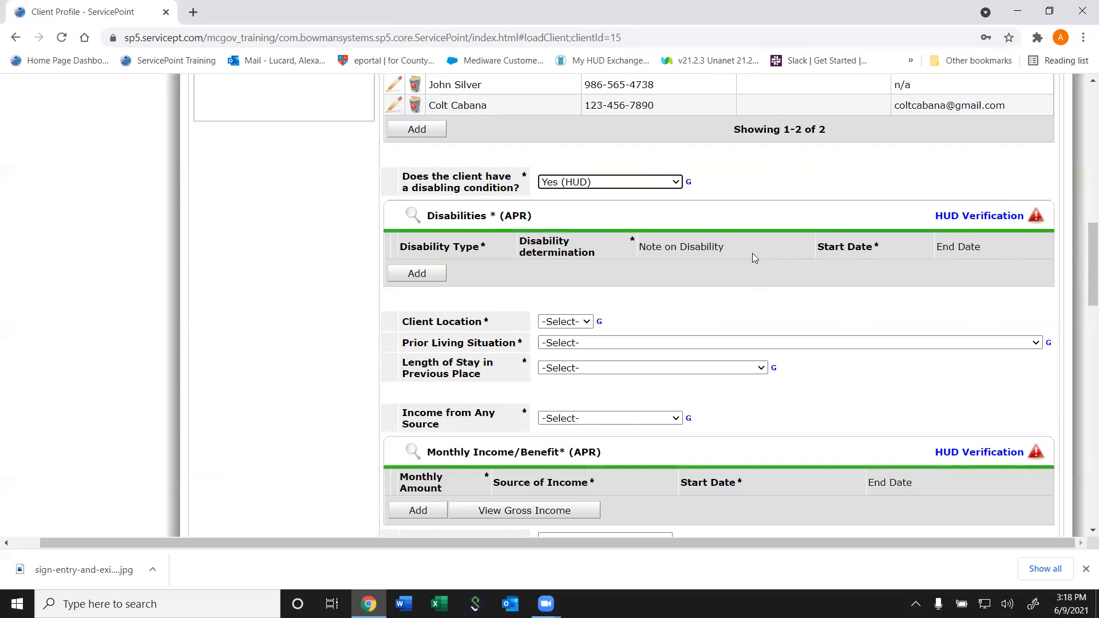
Discard a started disability record and set all disability types to No (HUD) in HUD Verification
{"action": "left_click", "coordinate": [417, 266]}
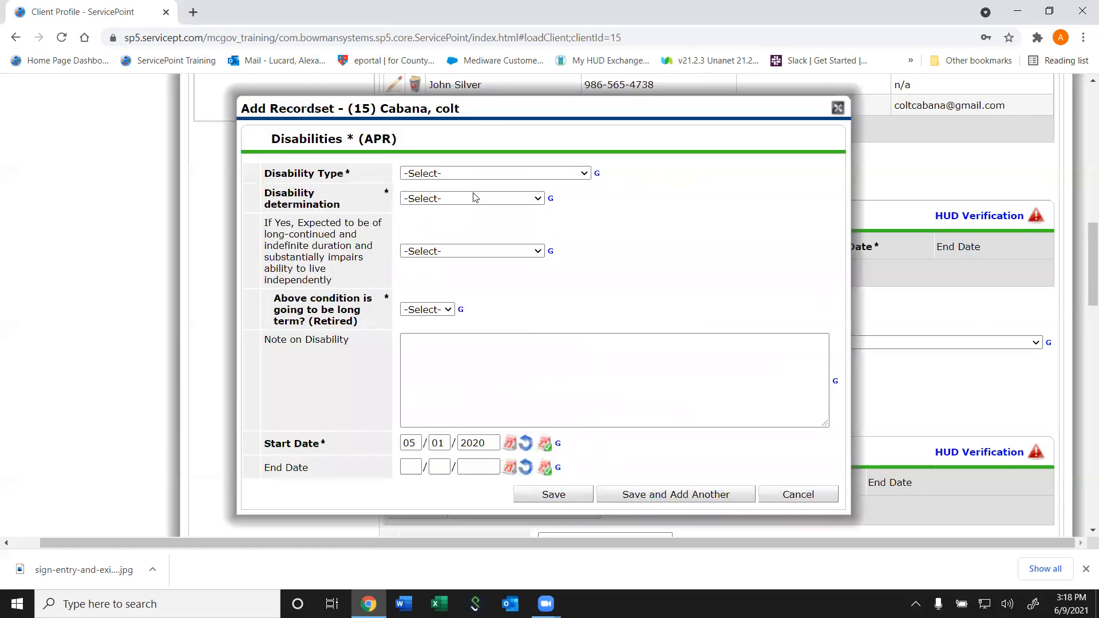
{"action": "left_click", "coordinate": [525, 175]}
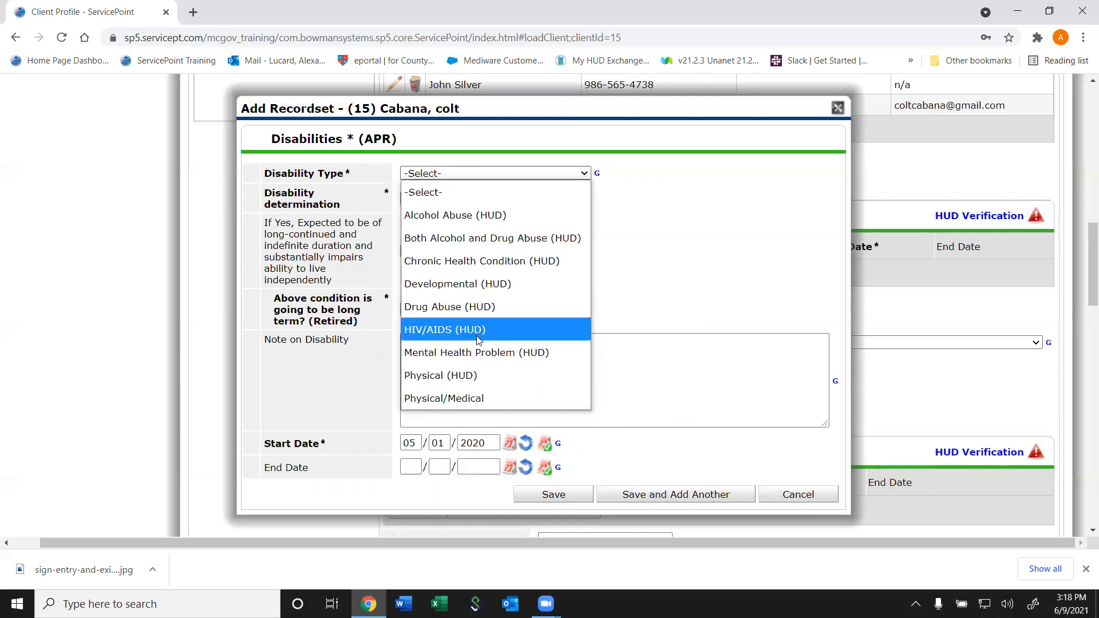
{"action": "left_click", "coordinate": [773, 503]}
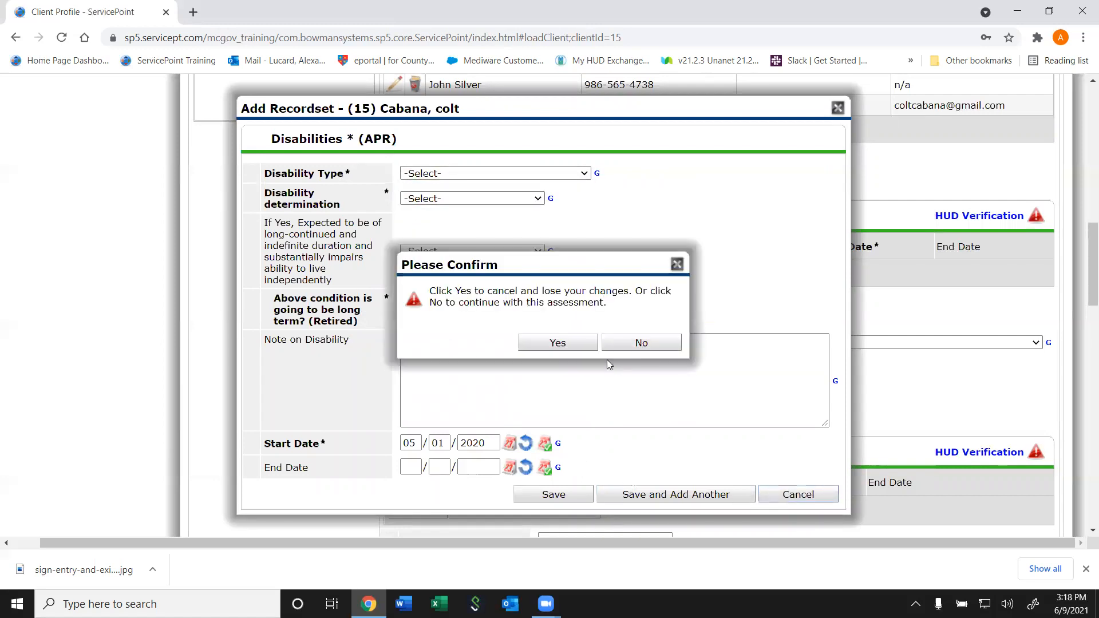
{"action": "left_click", "coordinate": [579, 345]}
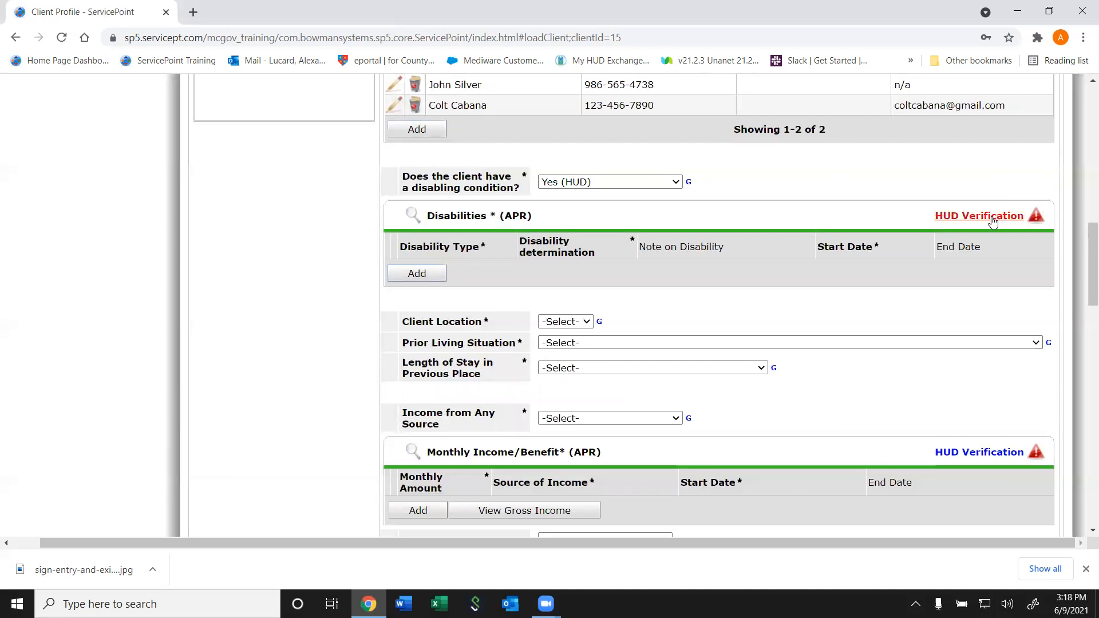
{"action": "left_click", "coordinate": [993, 222]}
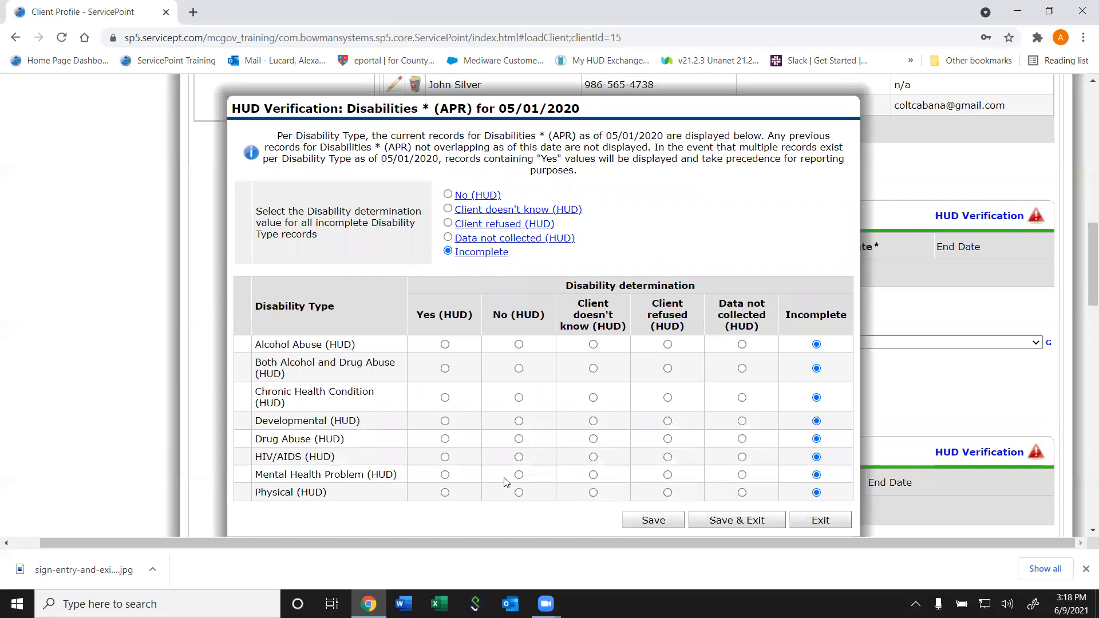
{"action": "left_click", "coordinate": [449, 195]}
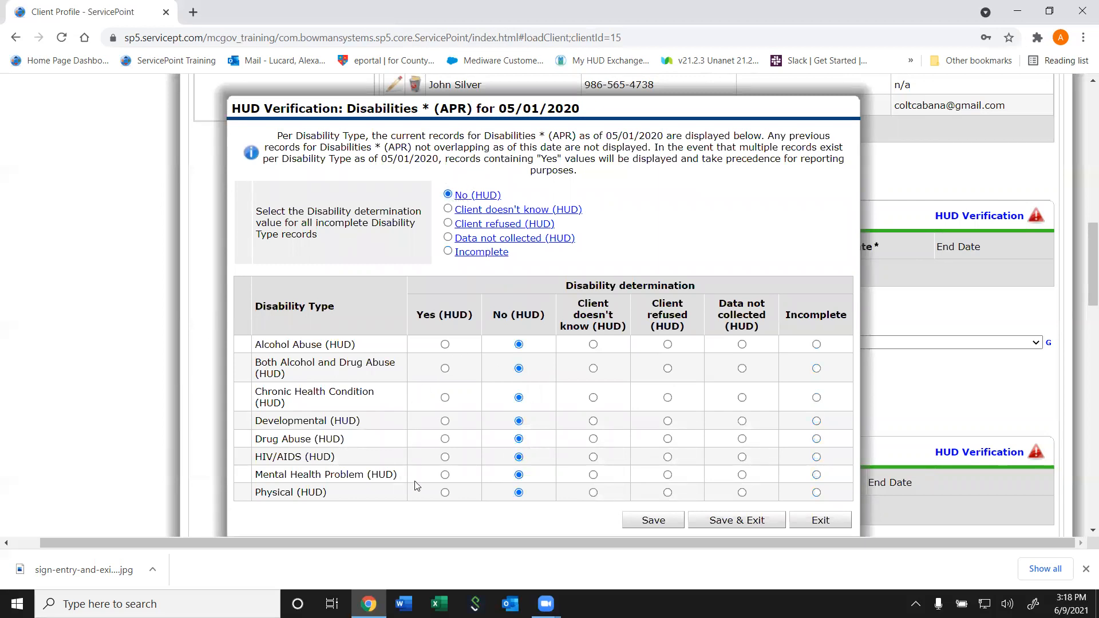
Mark Mental Health Problem Yes (HUD), long-term and indefinite, note 'Severe manic-depression', and save
{"action": "left_click", "coordinate": [445, 475]}
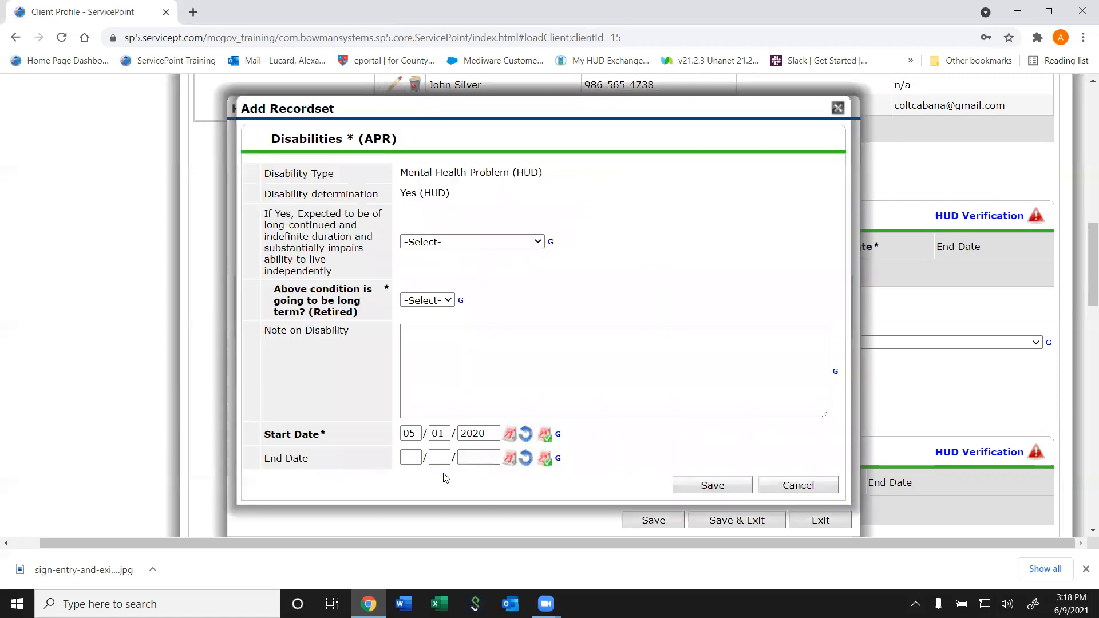
{"action": "left_click", "coordinate": [448, 243]}
{"action": "left_click", "coordinate": [440, 283]}
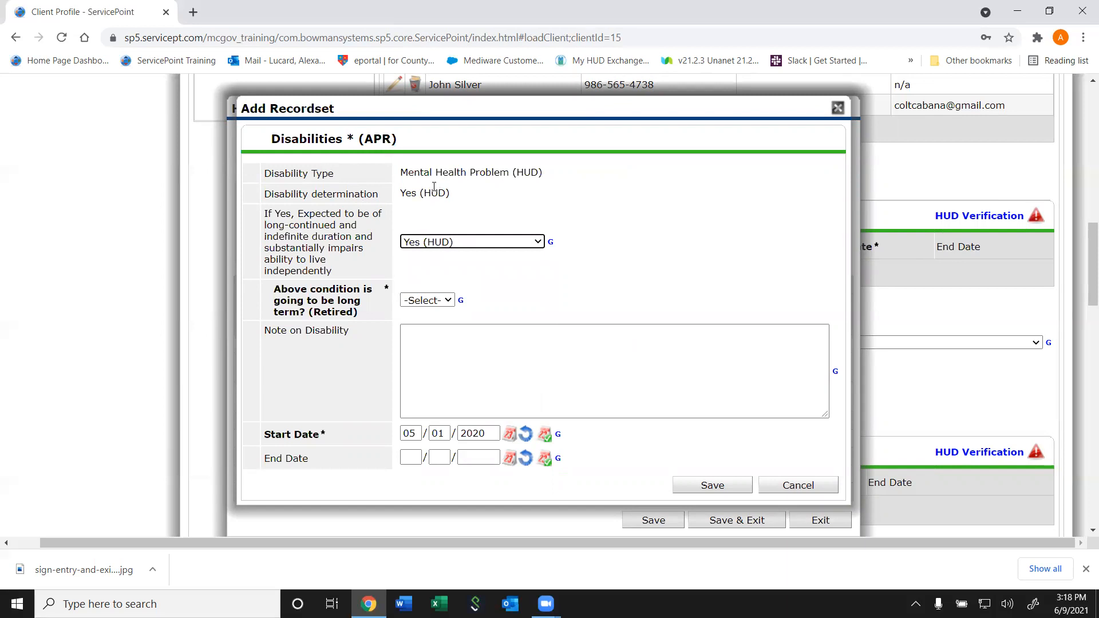
{"action": "left_click", "coordinate": [430, 300]}
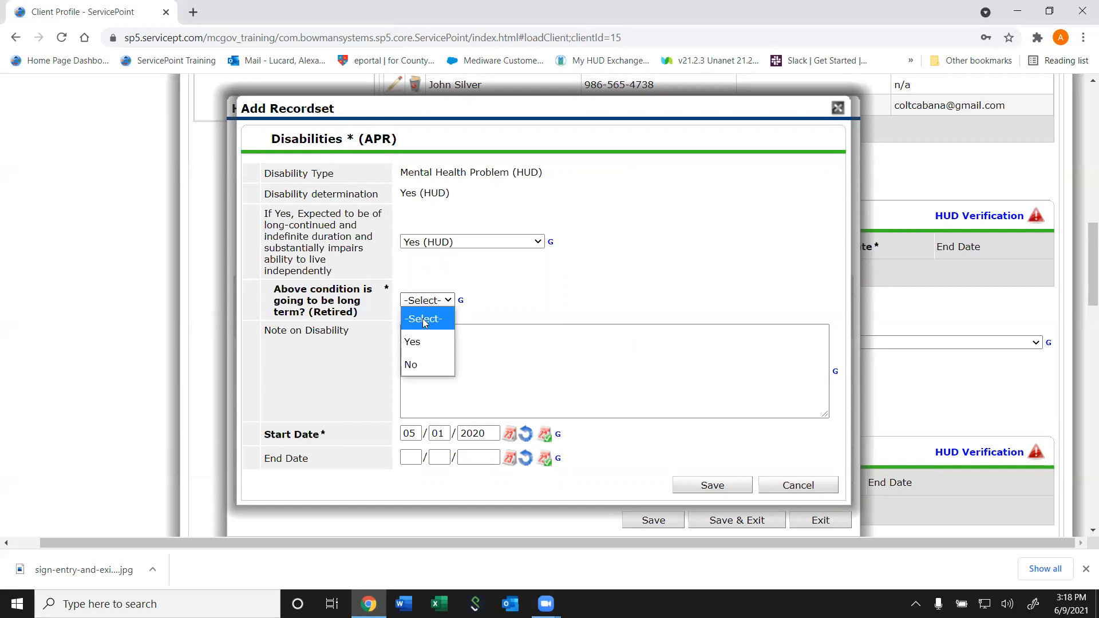
{"action": "left_click", "coordinate": [417, 342]}
{"action": "left_click", "coordinate": [438, 375]}
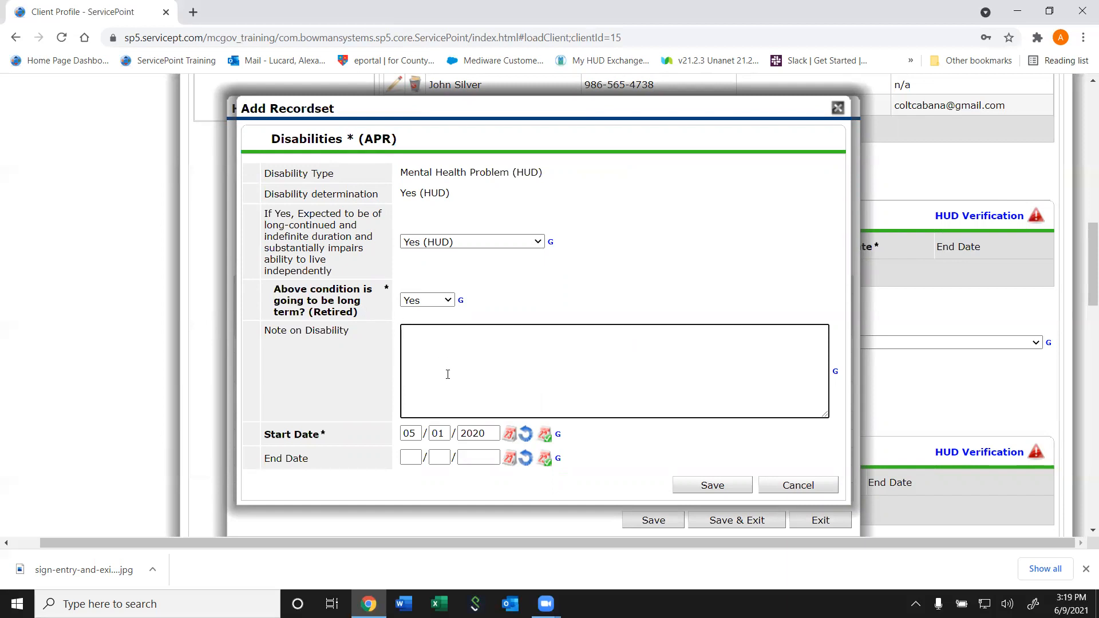
{"action": "type", "text": "Severe manic-depression"}
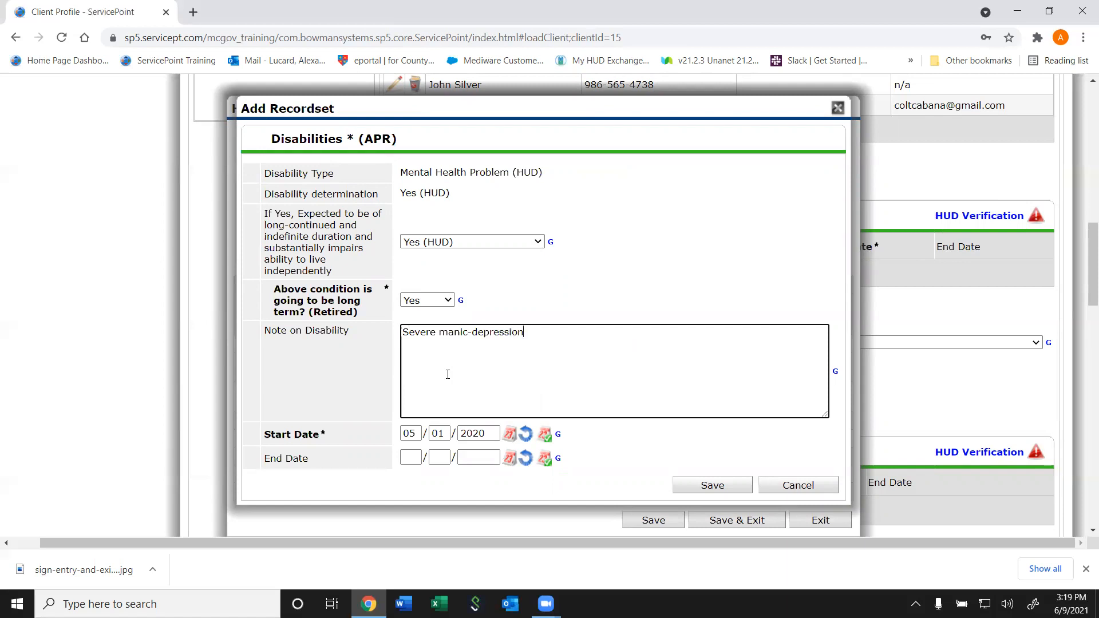
{"action": "left_click", "coordinate": [717, 487]}
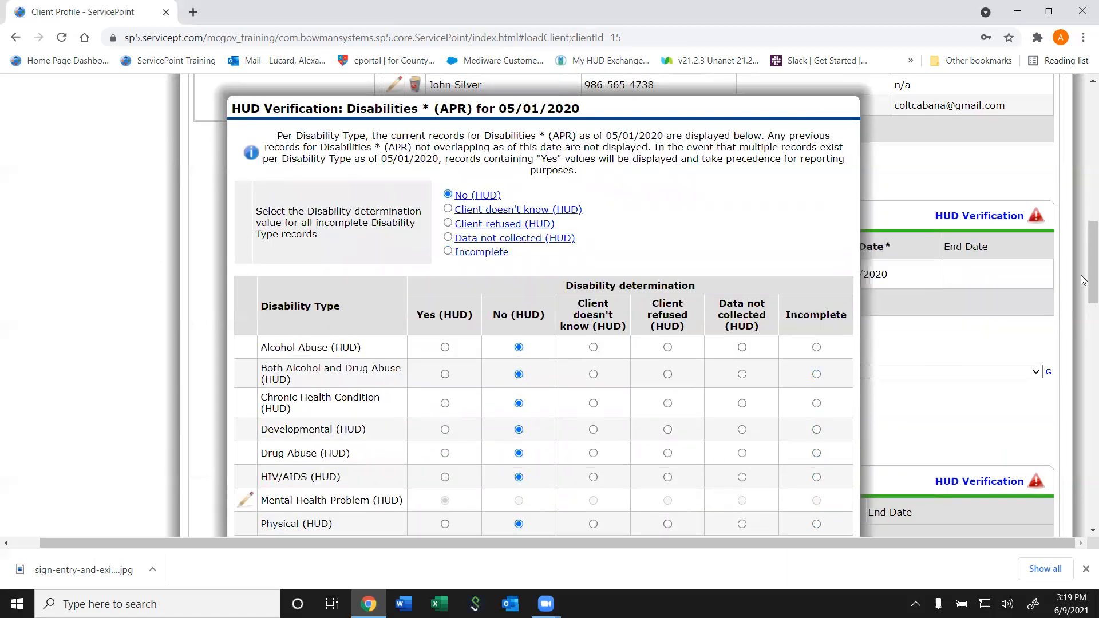
{"action": "scroll", "coordinate": [1083, 281], "scroll_direction": "down", "scroll_amount": 4}
{"action": "left_click", "coordinate": [736, 315]}
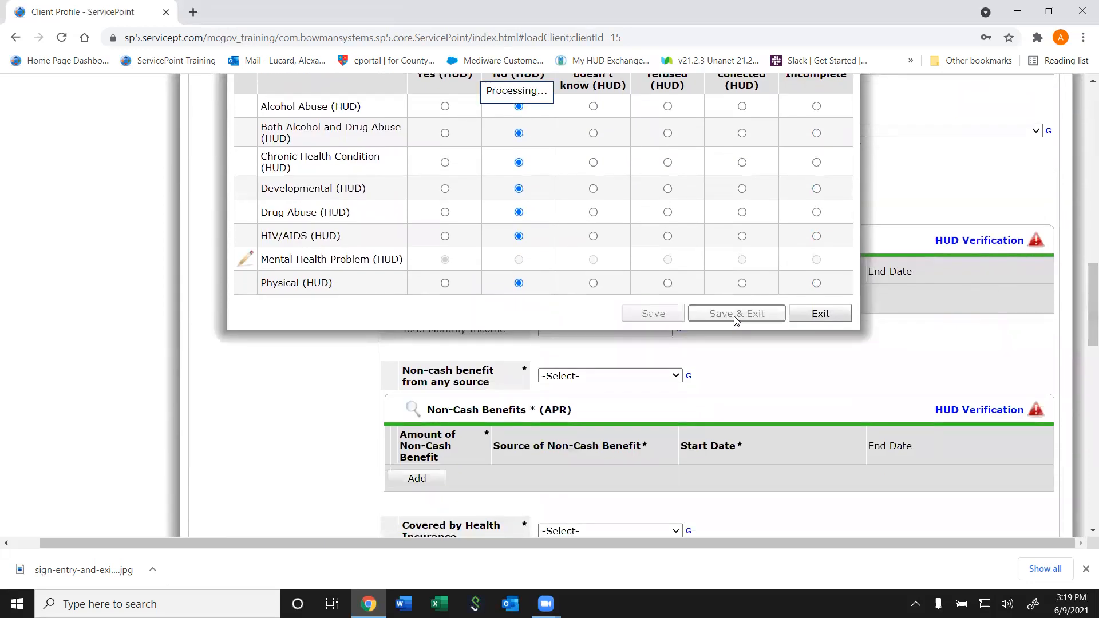
{"action": "scroll", "coordinate": [736, 321], "scroll_direction": "up", "scroll_amount": 4}
{"action": "scroll", "coordinate": [736, 321], "scroll_direction": "down", "scroll_amount": 5}
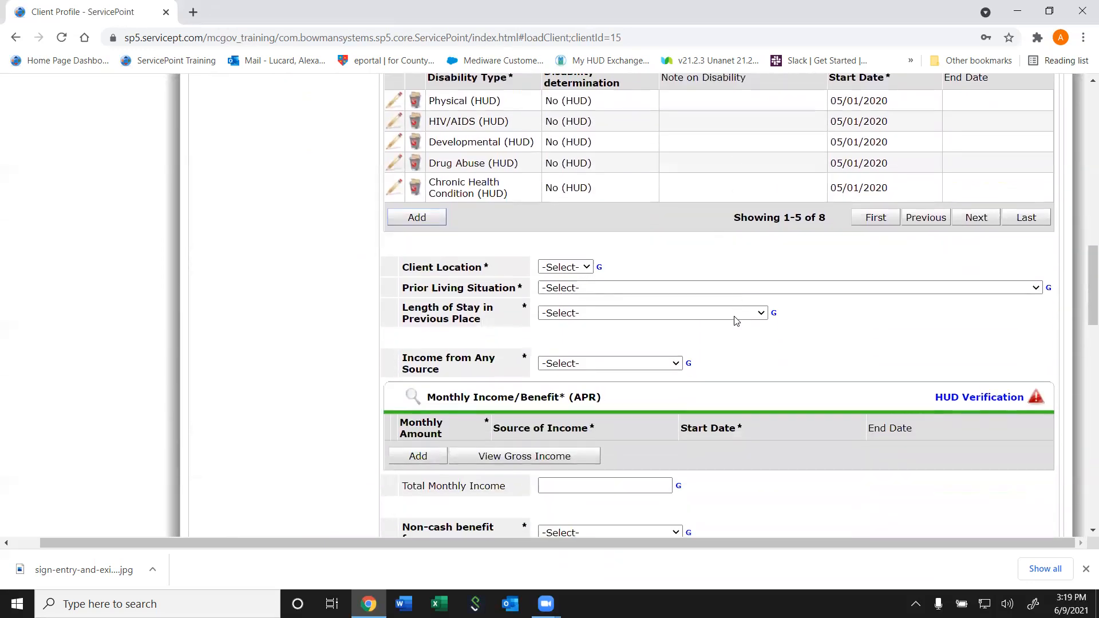
{"action": "scroll", "coordinate": [665, 292], "scroll_direction": "up", "scroll_amount": 10}
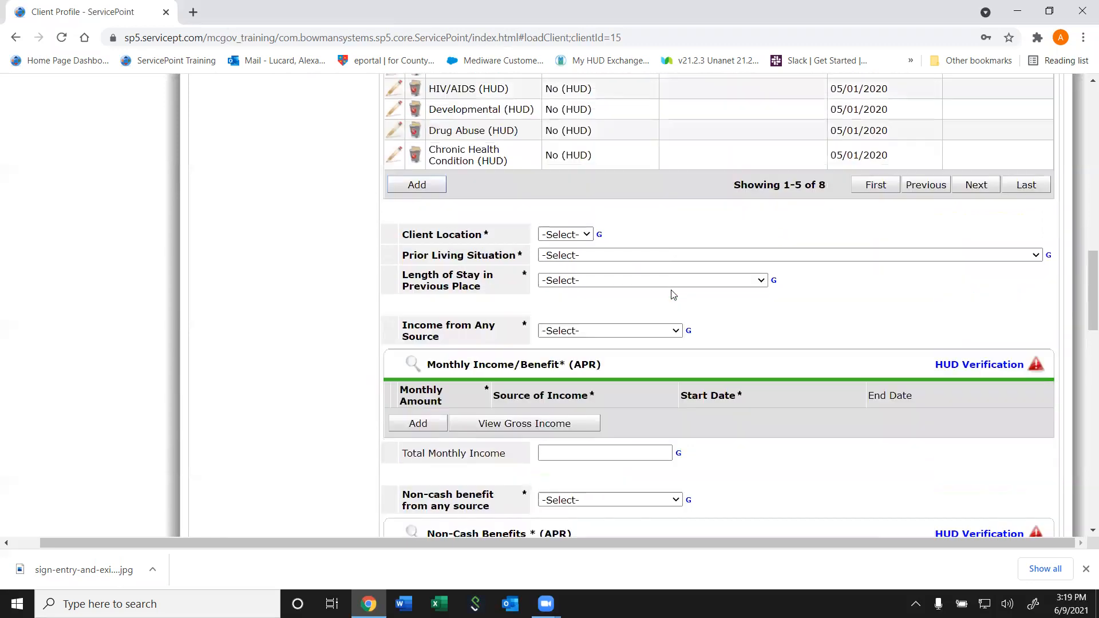
{"action": "scroll", "coordinate": [671, 294], "scroll_direction": "down", "scroll_amount": 5}
{"action": "scroll", "coordinate": [673, 294], "scroll_direction": "down", "scroll_amount": 4}
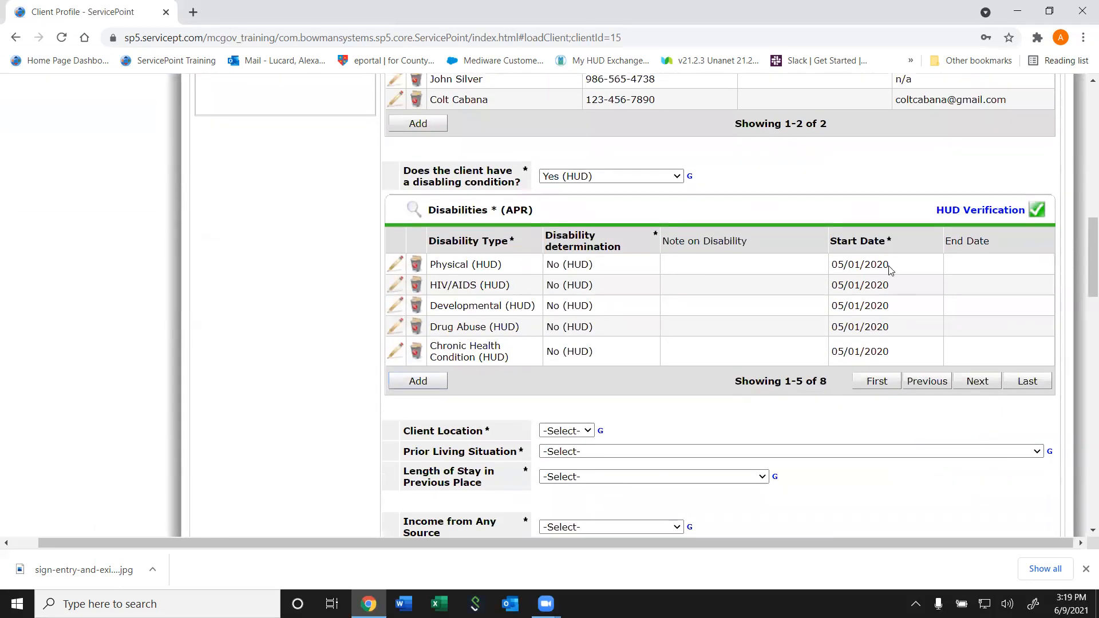
{"action": "left_click", "coordinate": [975, 381]}
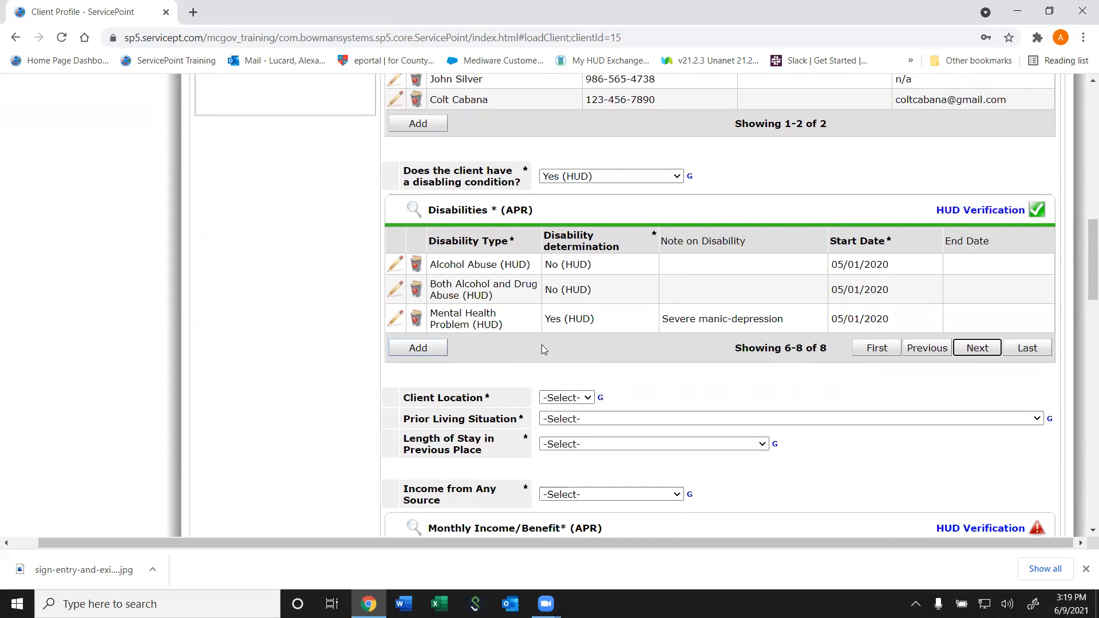
{"action": "left_click", "coordinate": [423, 348]}
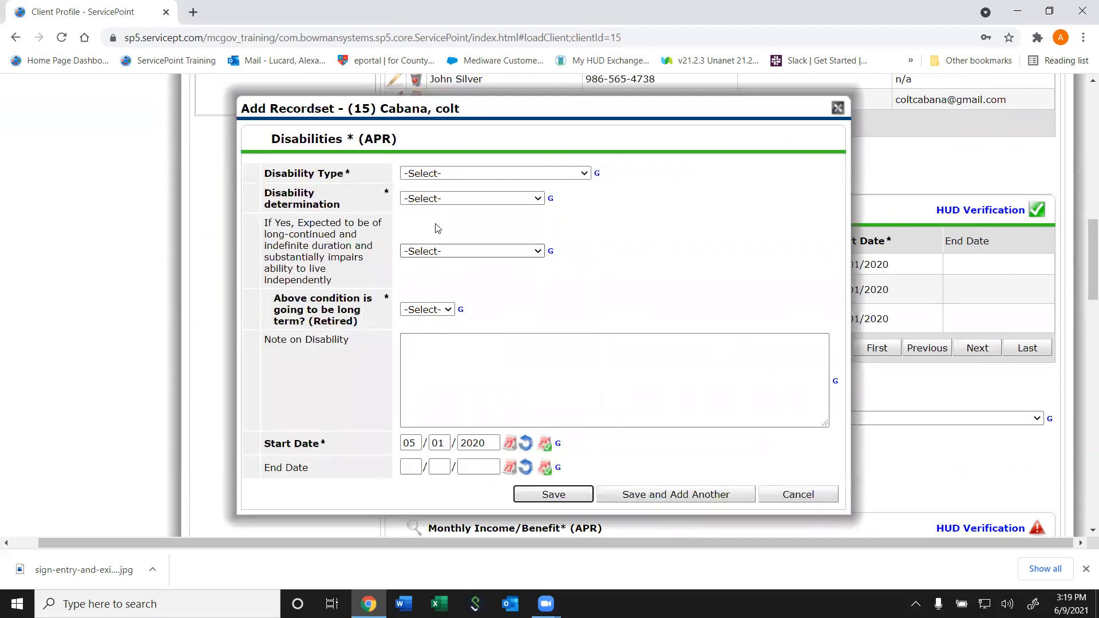
{"action": "left_click", "coordinate": [796, 495]}
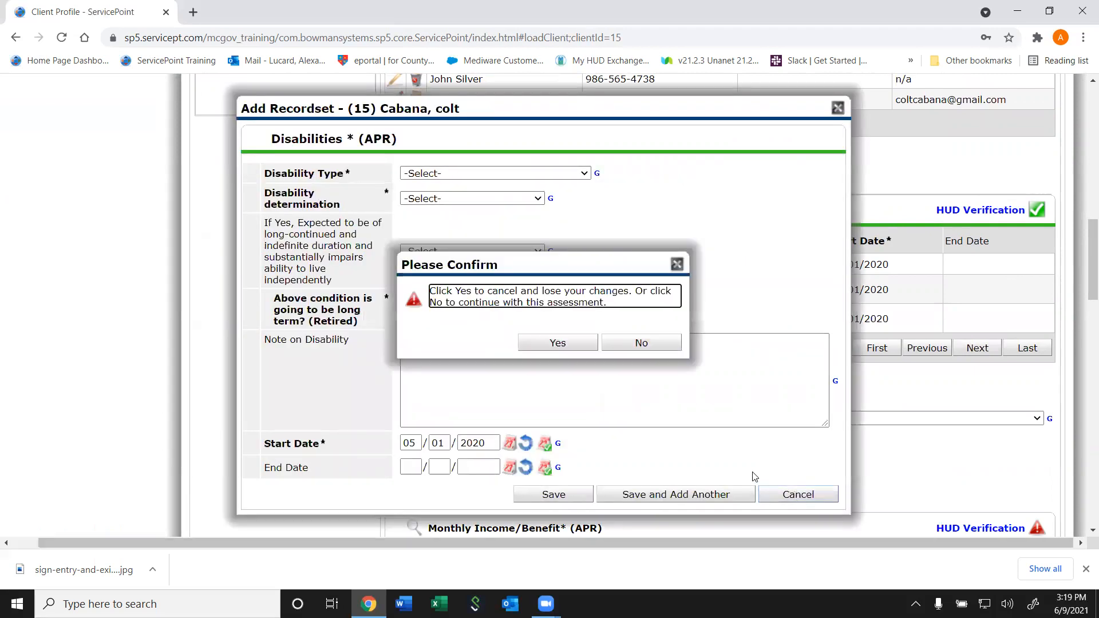
{"action": "left_click", "coordinate": [642, 344]}
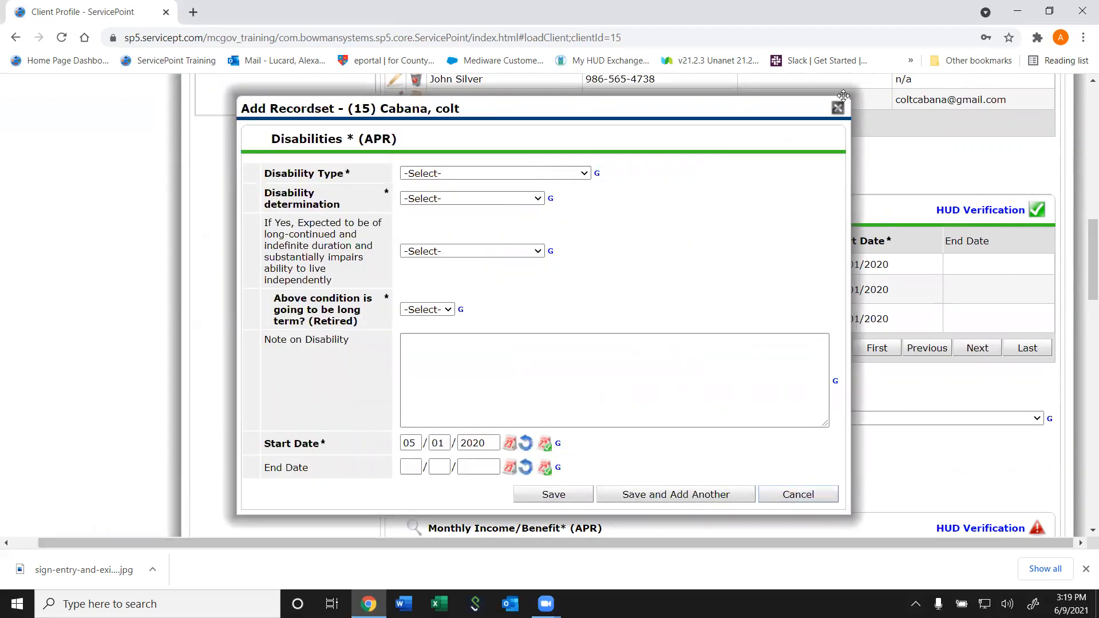
{"action": "left_click", "coordinate": [838, 107]}
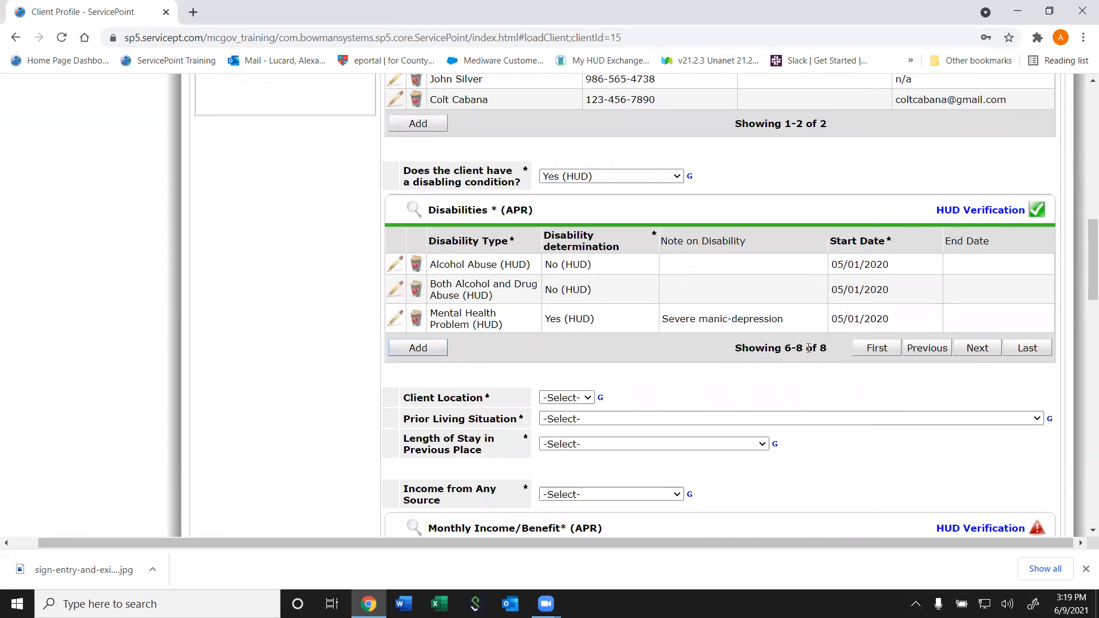
{"action": "left_click", "coordinate": [1010, 210]}
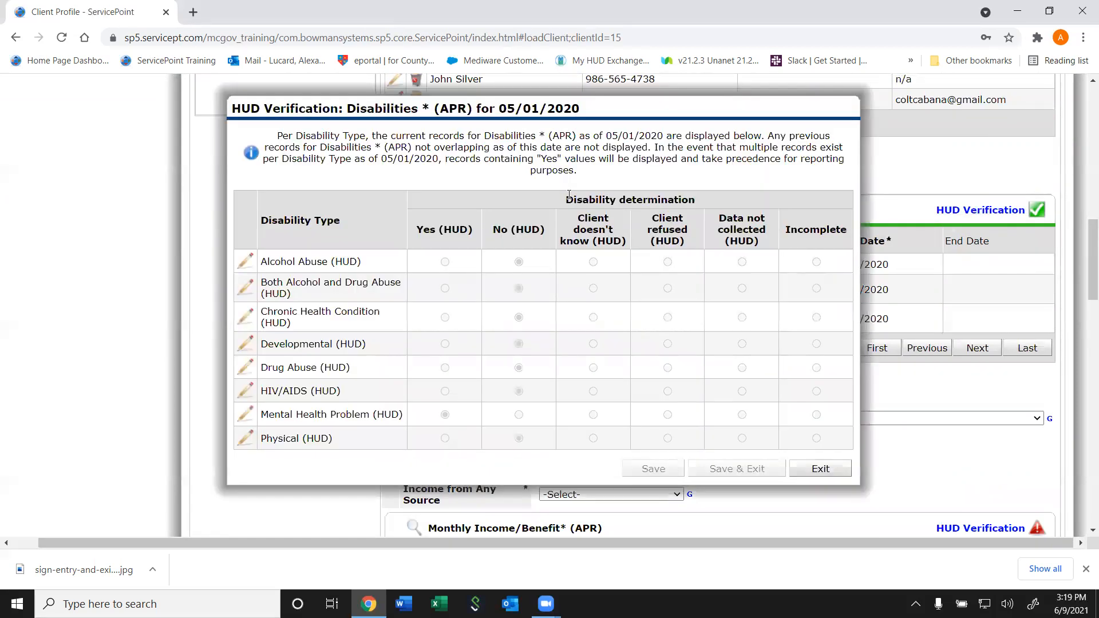
{"action": "left_click", "coordinate": [813, 469]}
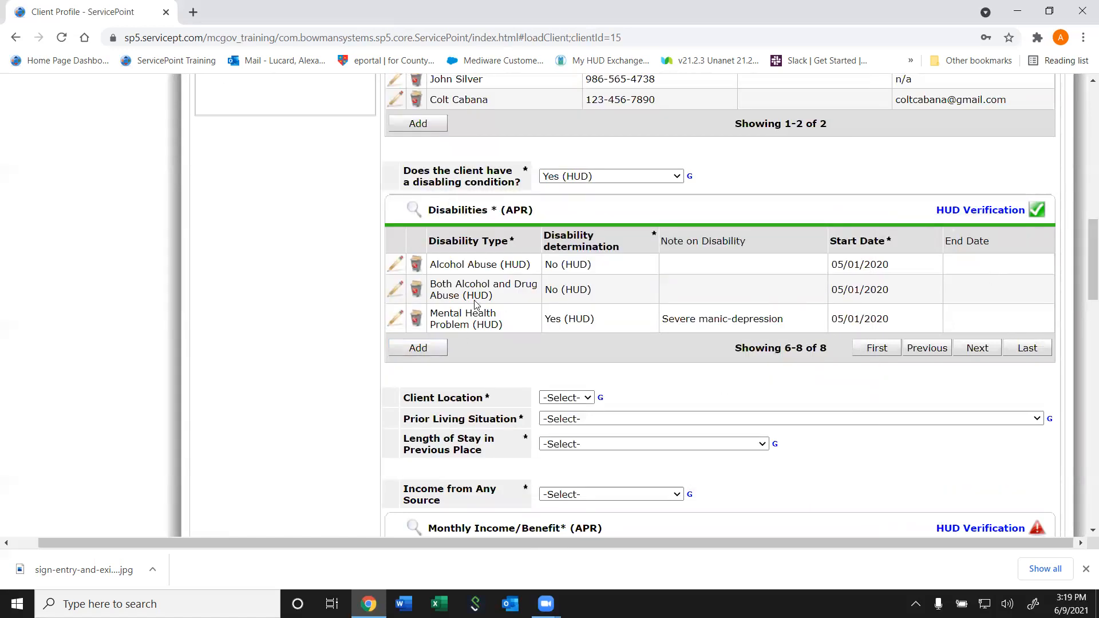
{"action": "left_click", "coordinate": [1089, 216]}
{"action": "left_click_drag", "start_coordinate": [1090, 216], "coordinate": [1084, 312]}
{"action": "scroll", "coordinate": [923, 271], "scroll_direction": "down", "scroll_amount": 3}
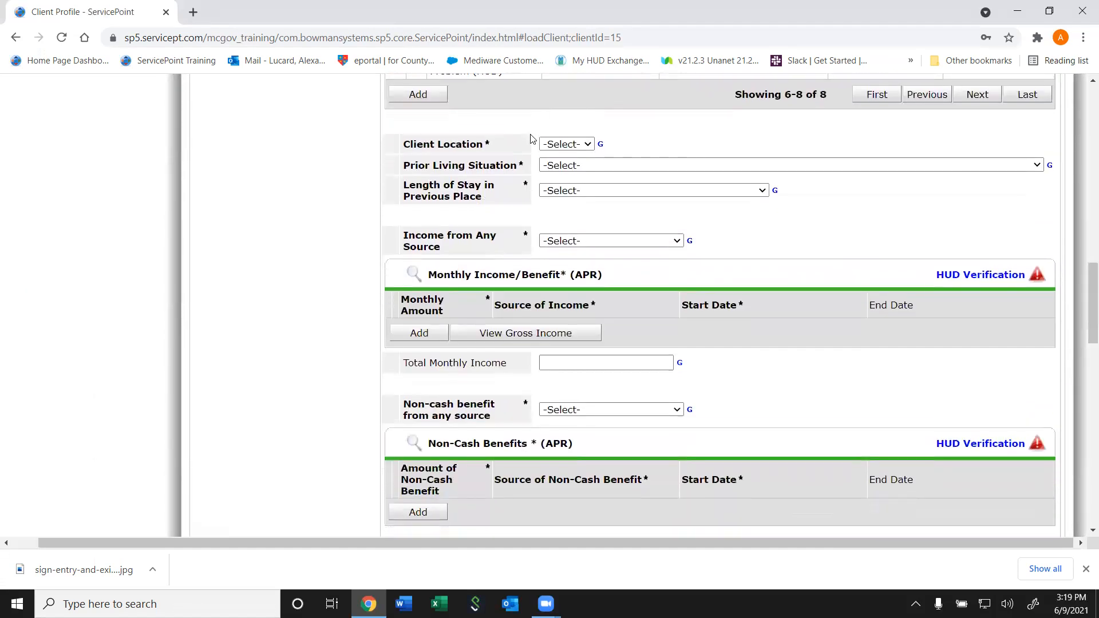
Set Client Location MD-601, prior living at a friend's place, and stay of one month to under 90 days
{"action": "left_click", "coordinate": [566, 144]}
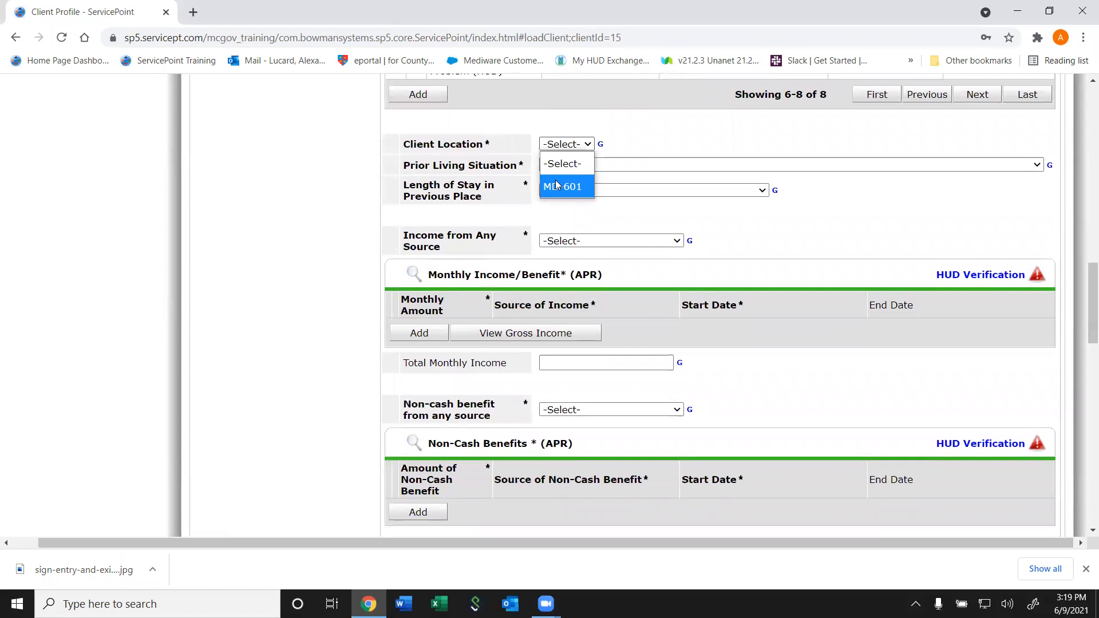
{"action": "left_click", "coordinate": [557, 185]}
{"action": "left_click", "coordinate": [585, 165]}
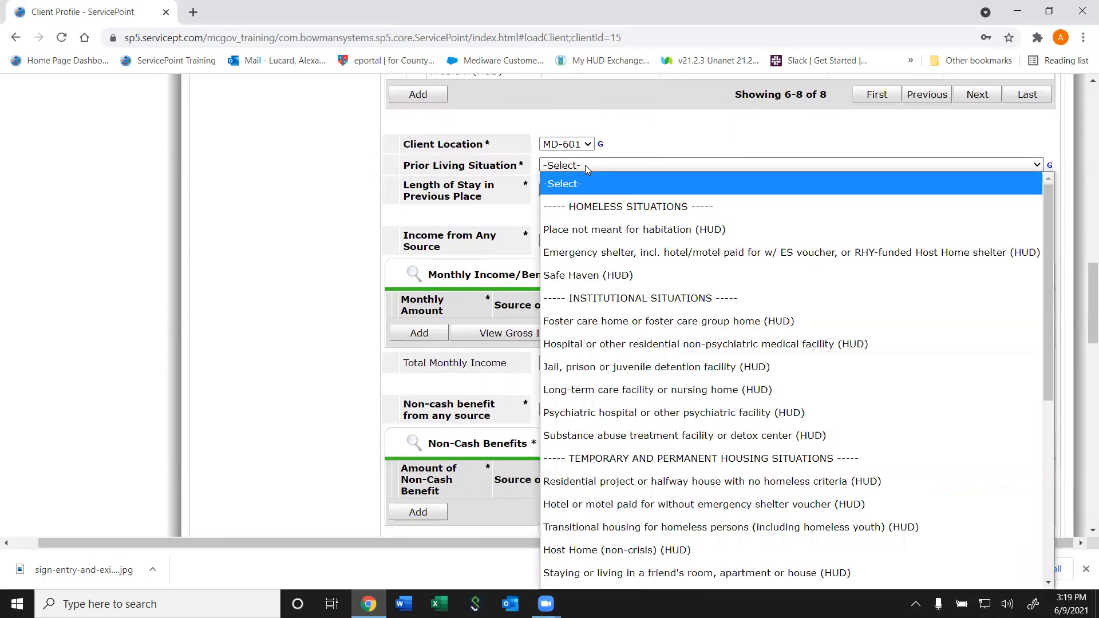
{"action": "left_click_drag", "start_coordinate": [1050, 310], "coordinate": [690, 389]}
{"action": "left_click", "coordinate": [690, 369]}
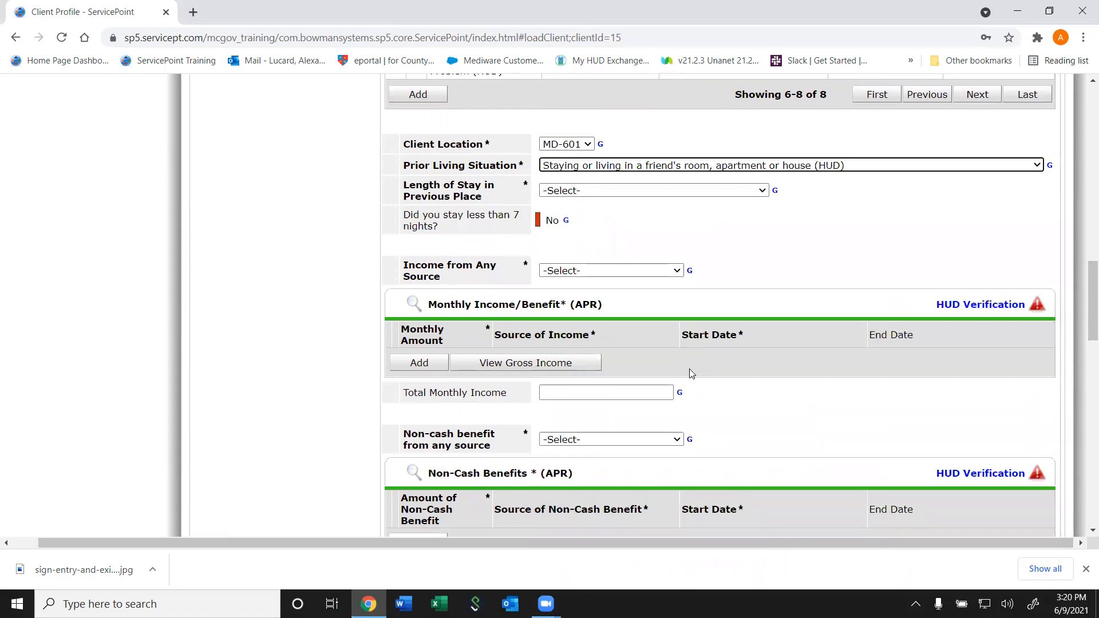
{"action": "left_click", "coordinate": [582, 194]}
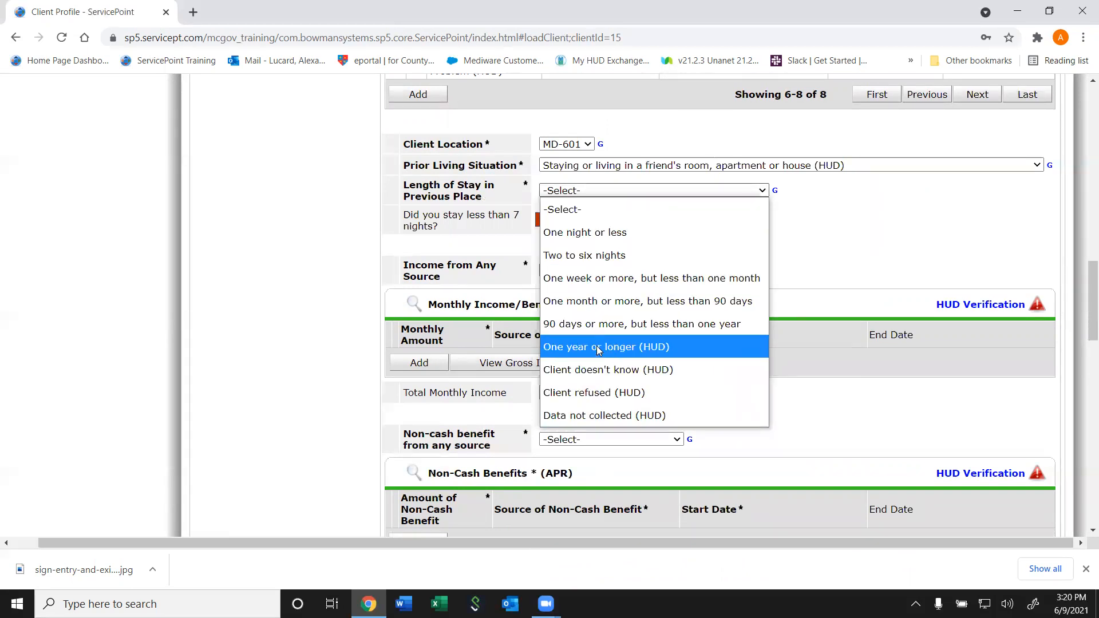
{"action": "left_click", "coordinate": [610, 302]}
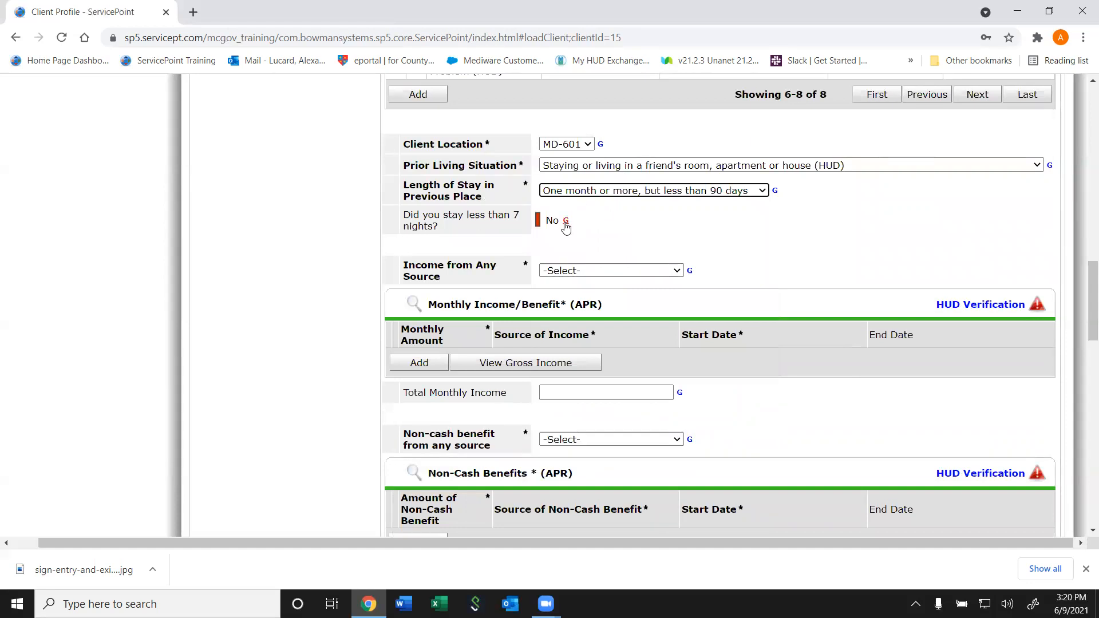
View and close the answer history of the less-than-7-nights question
{"action": "left_click_drag", "start_coordinate": [571, 225], "coordinate": [403, 217]}
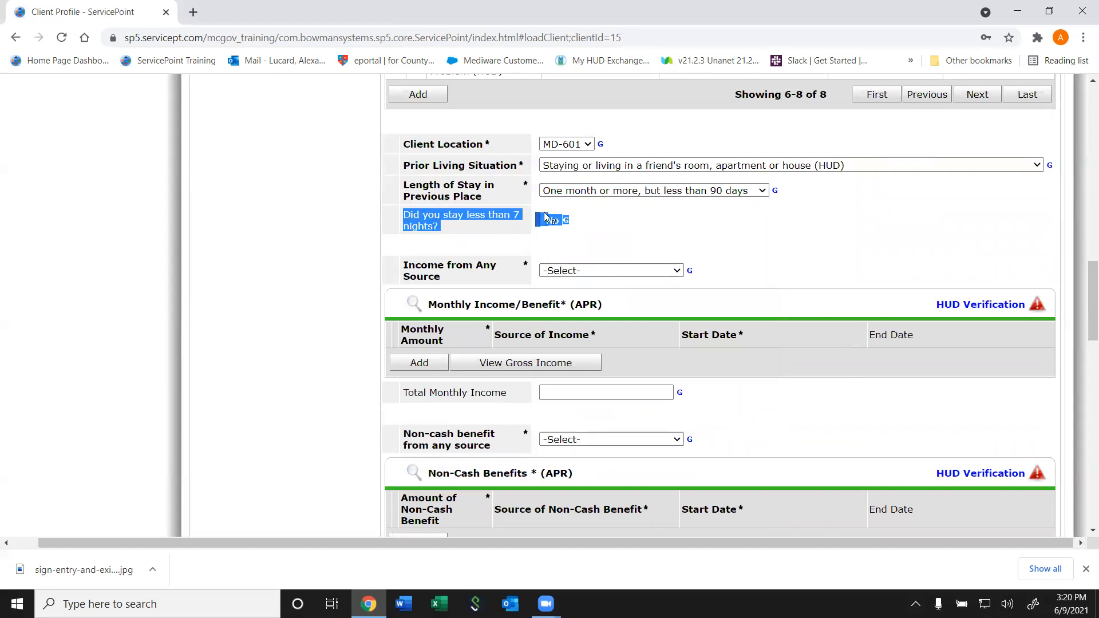
{"action": "left_click", "coordinate": [680, 234]}
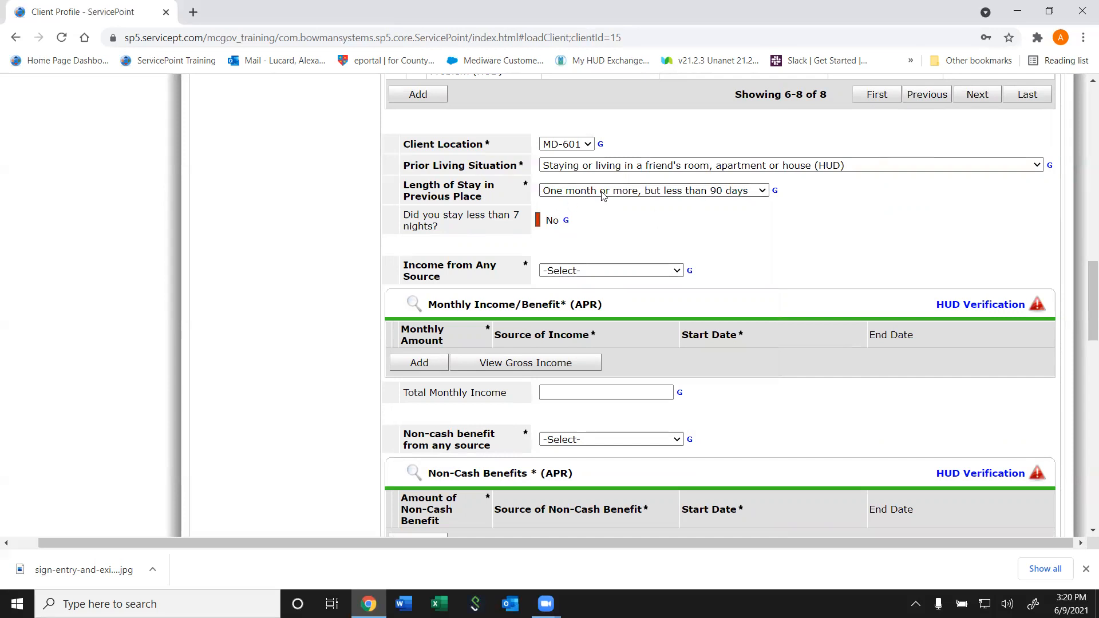
{"action": "left_click", "coordinate": [539, 220]}
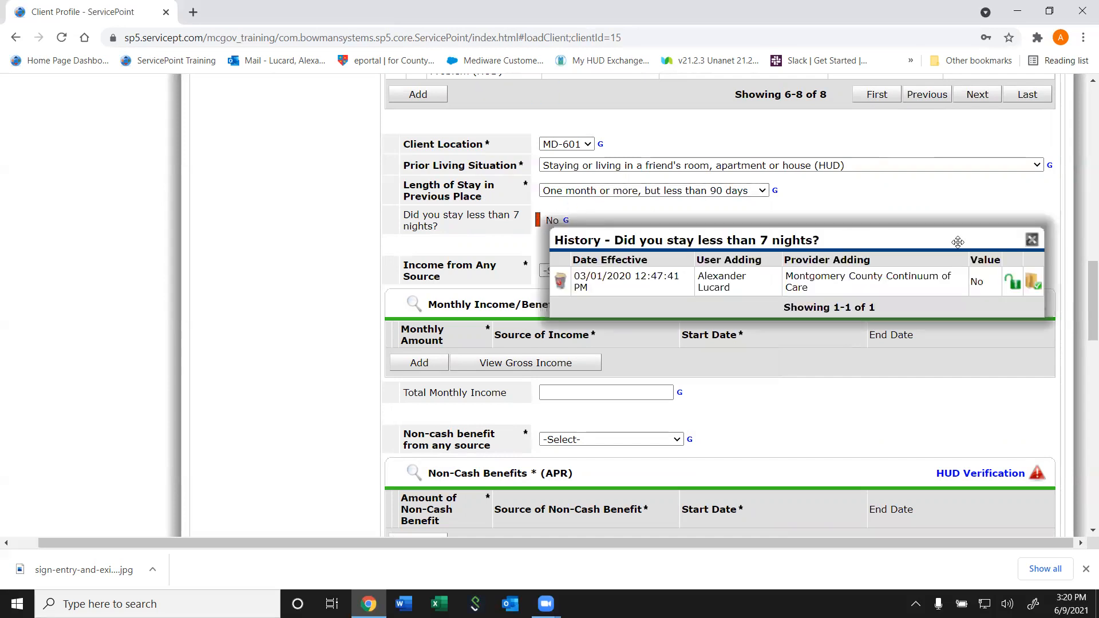
{"action": "left_click", "coordinate": [1032, 241]}
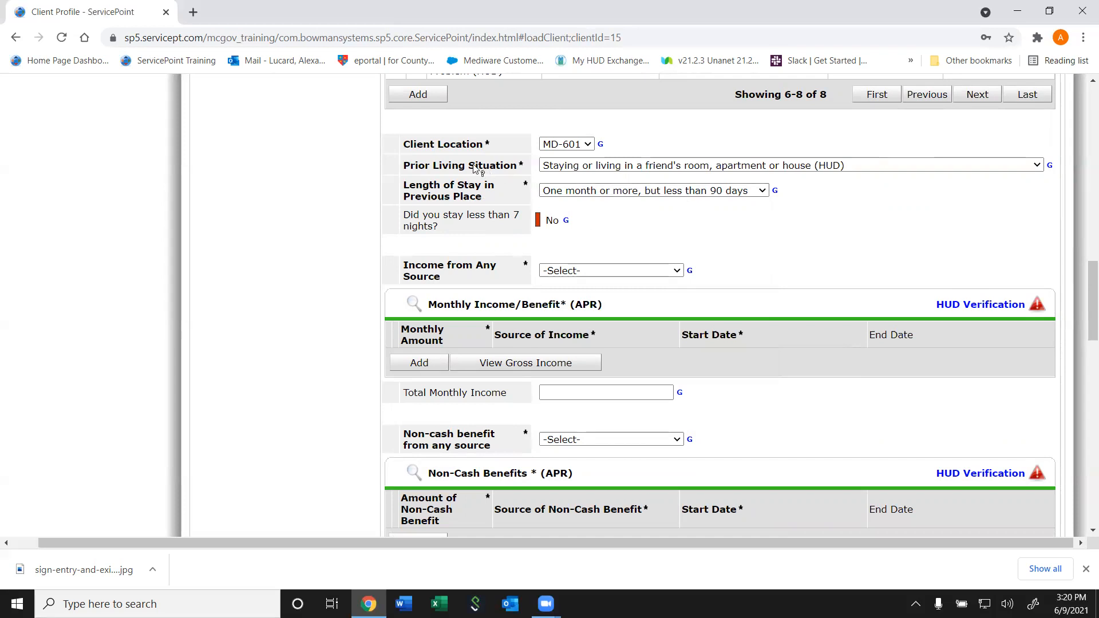
Change the prior living situation to emergency shelter, then to hotel or motel without voucher
{"action": "left_click", "coordinate": [584, 168]}
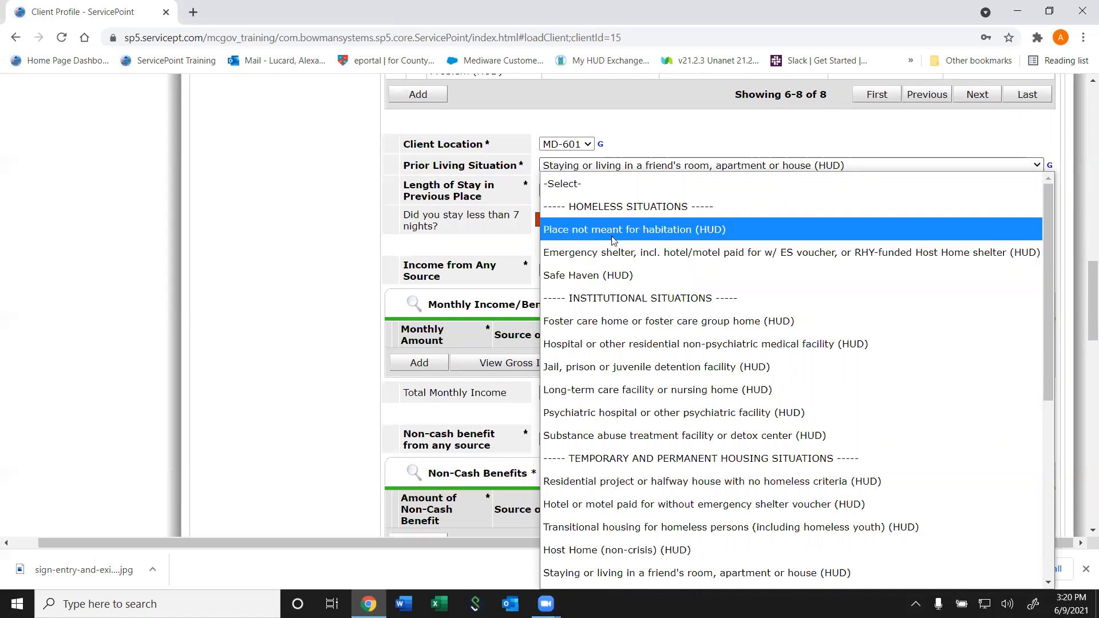
{"action": "left_click", "coordinate": [498, 194]}
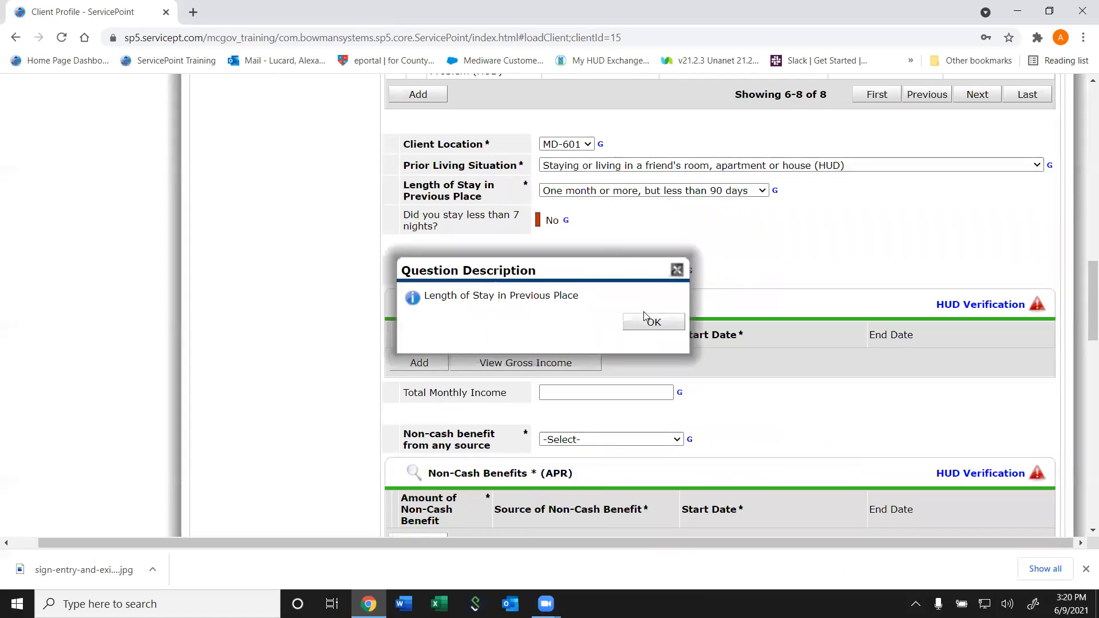
{"action": "left_click", "coordinate": [644, 316]}
{"action": "left_click", "coordinate": [664, 172]}
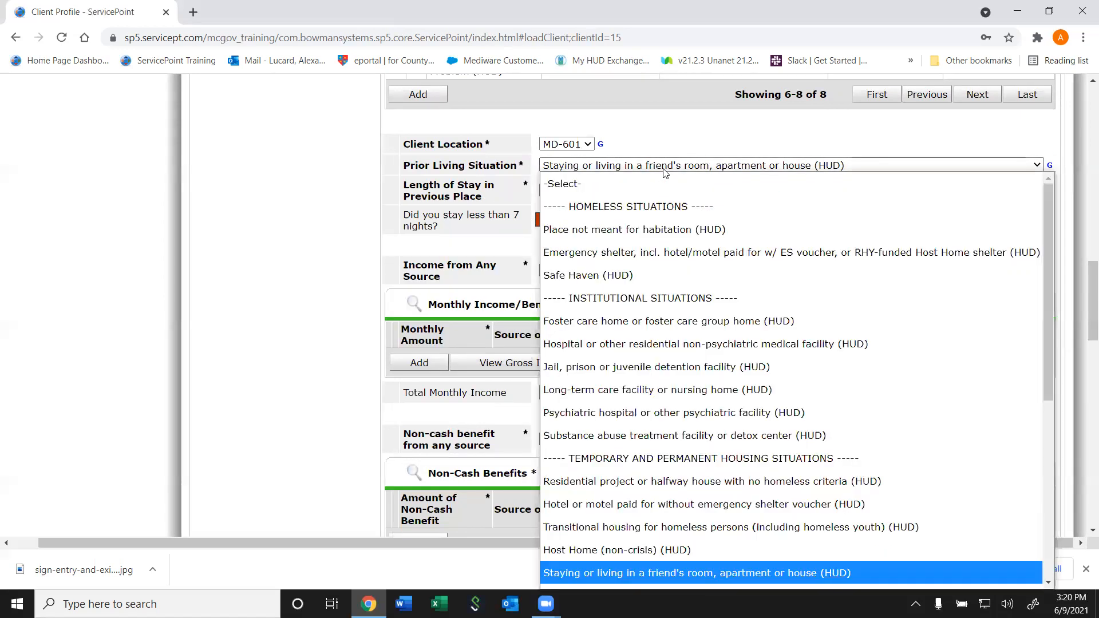
{"action": "left_click", "coordinate": [633, 247]}
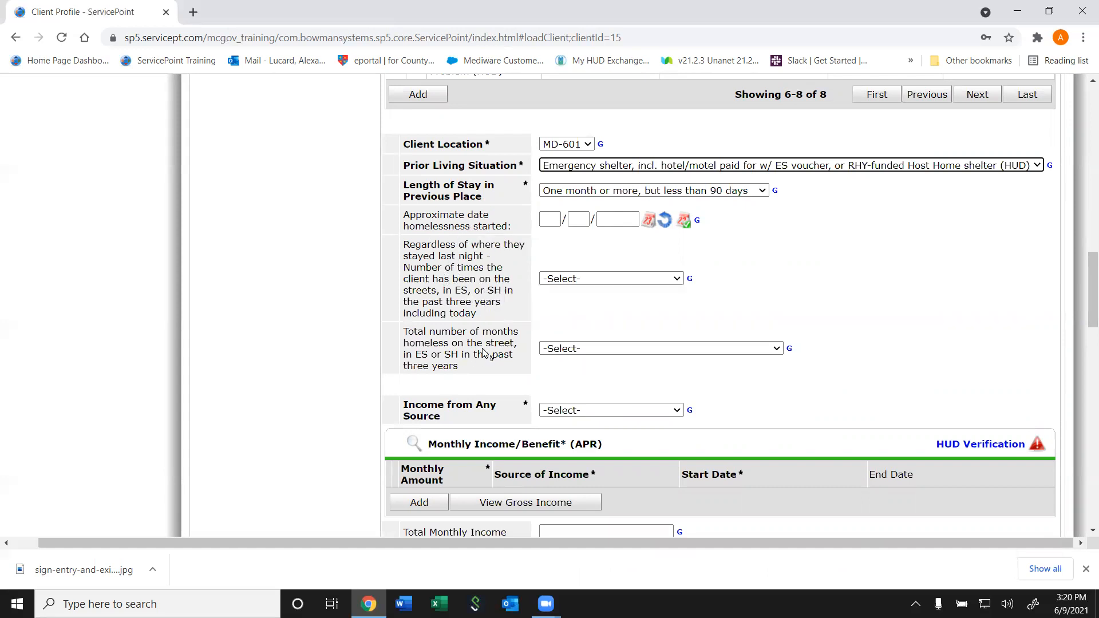
{"action": "left_click", "coordinate": [613, 165]}
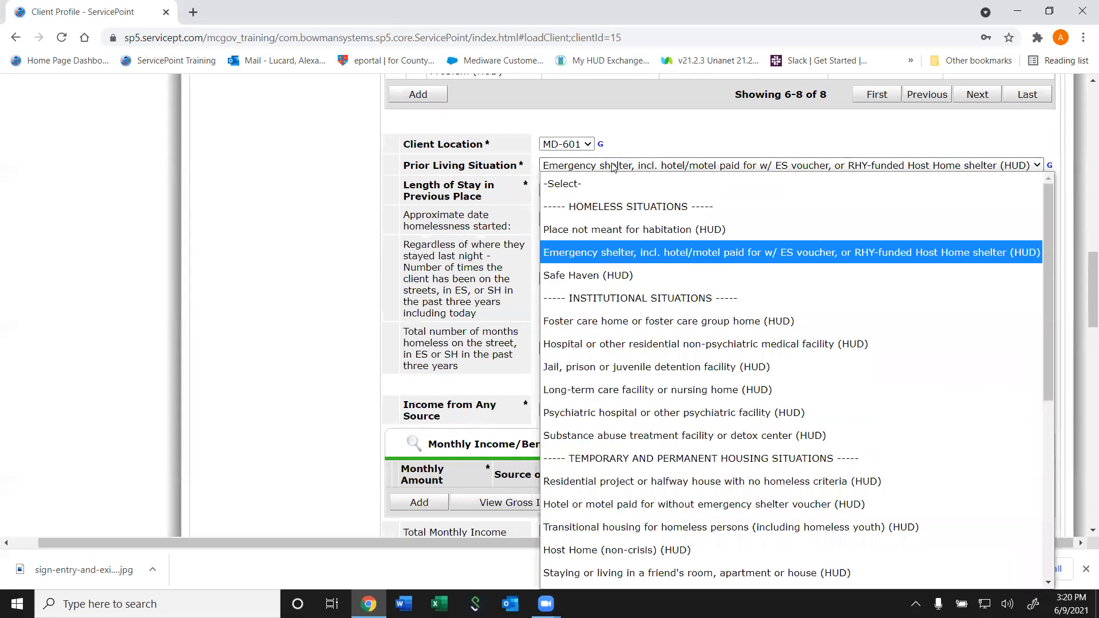
{"action": "left_click", "coordinate": [597, 506]}
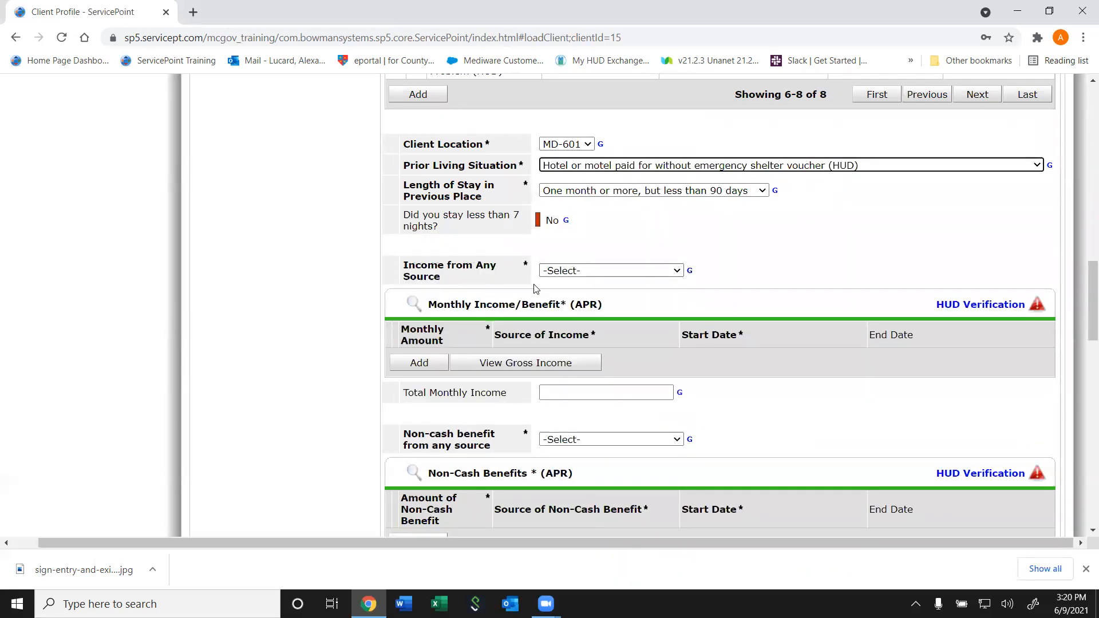
{"action": "left_click", "coordinate": [601, 165]}
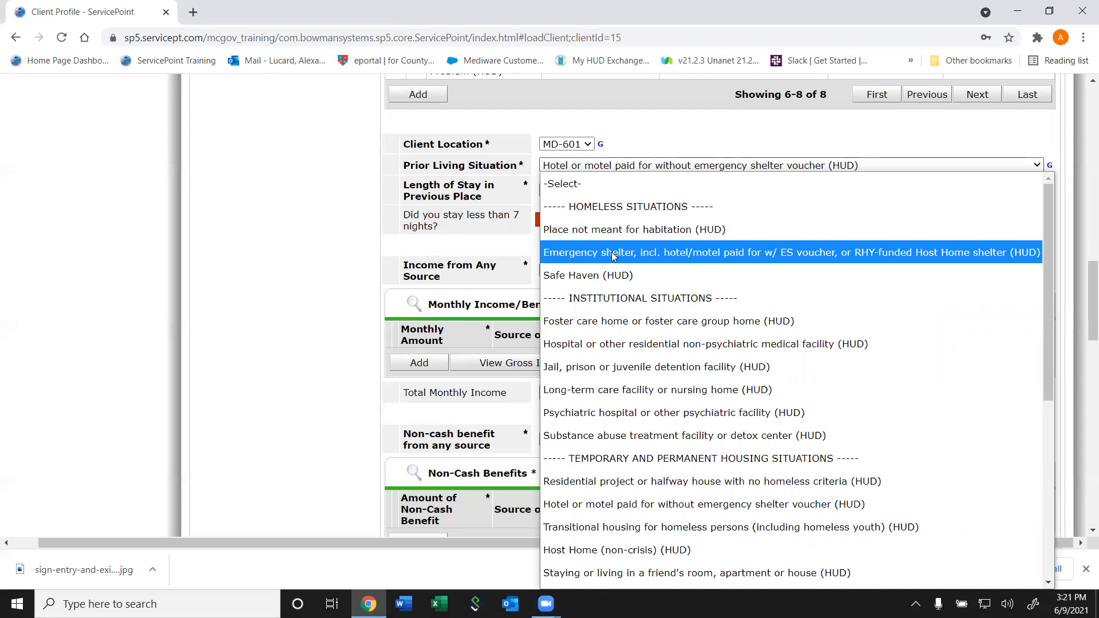
Set prior living to Place not meant for habitation, stay one week to under a month, homelessness start 04/15/2020
{"action": "left_click", "coordinate": [627, 229]}
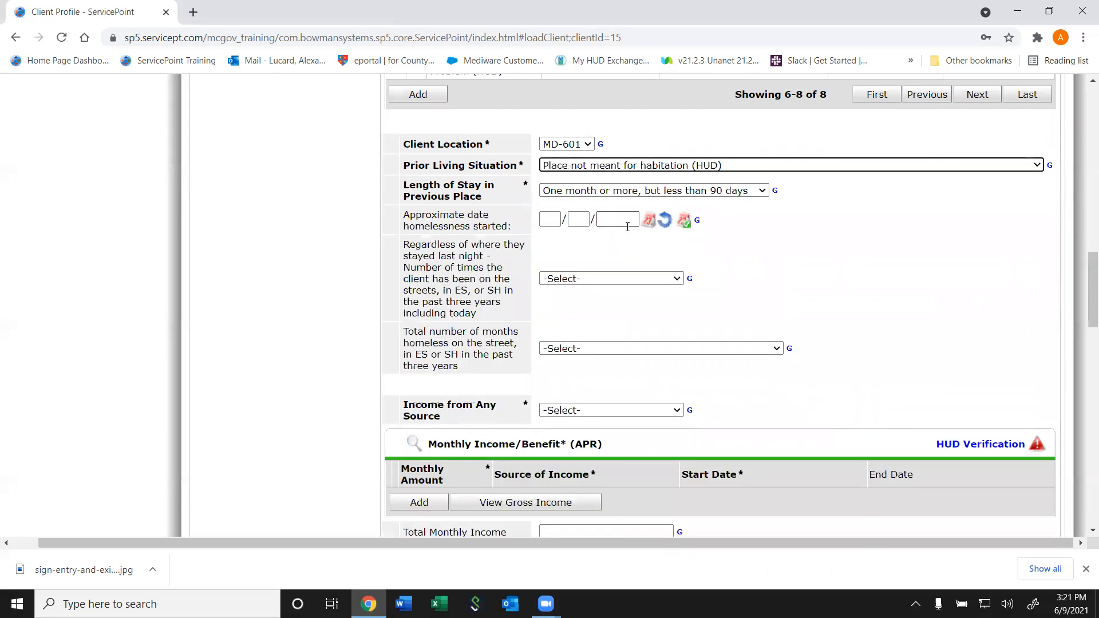
{"action": "left_click", "coordinate": [579, 191]}
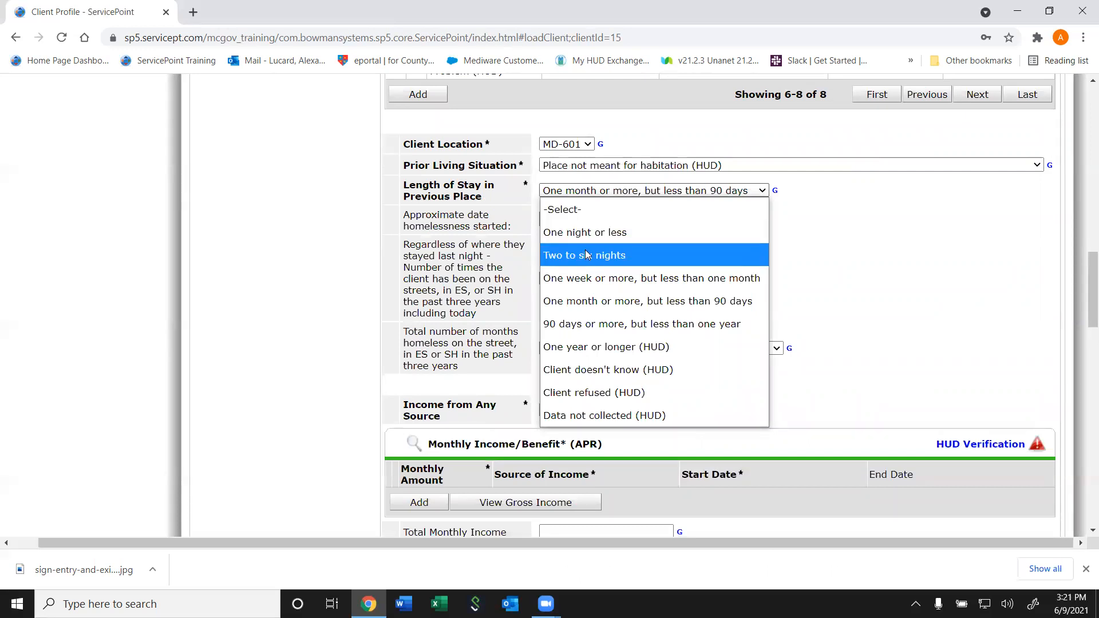
{"action": "left_click", "coordinate": [591, 274]}
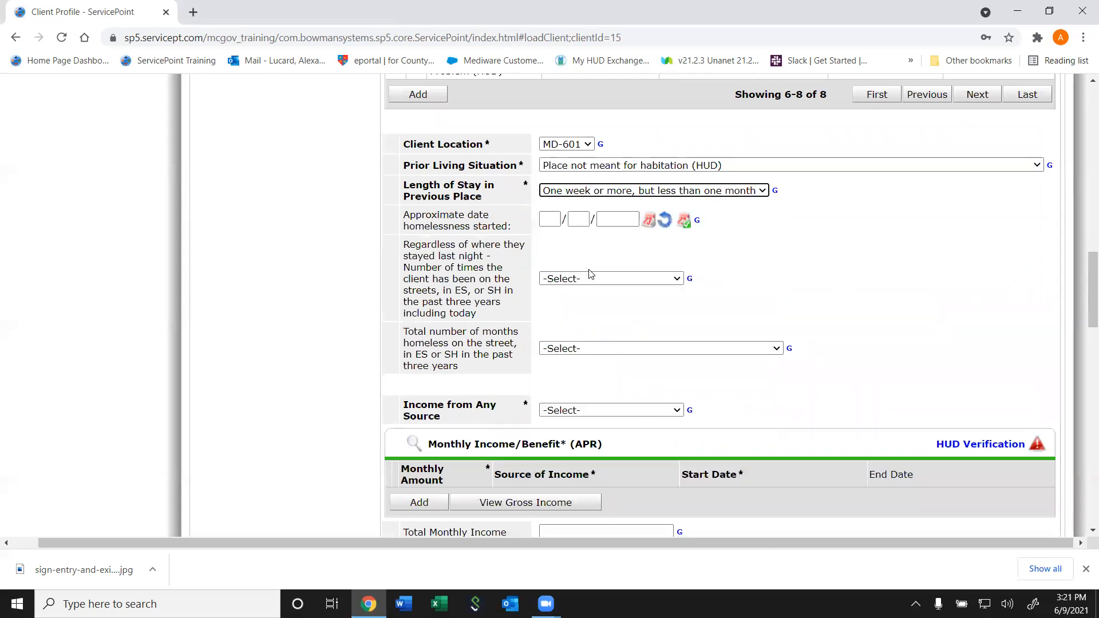
{"action": "left_click", "coordinate": [554, 219]}
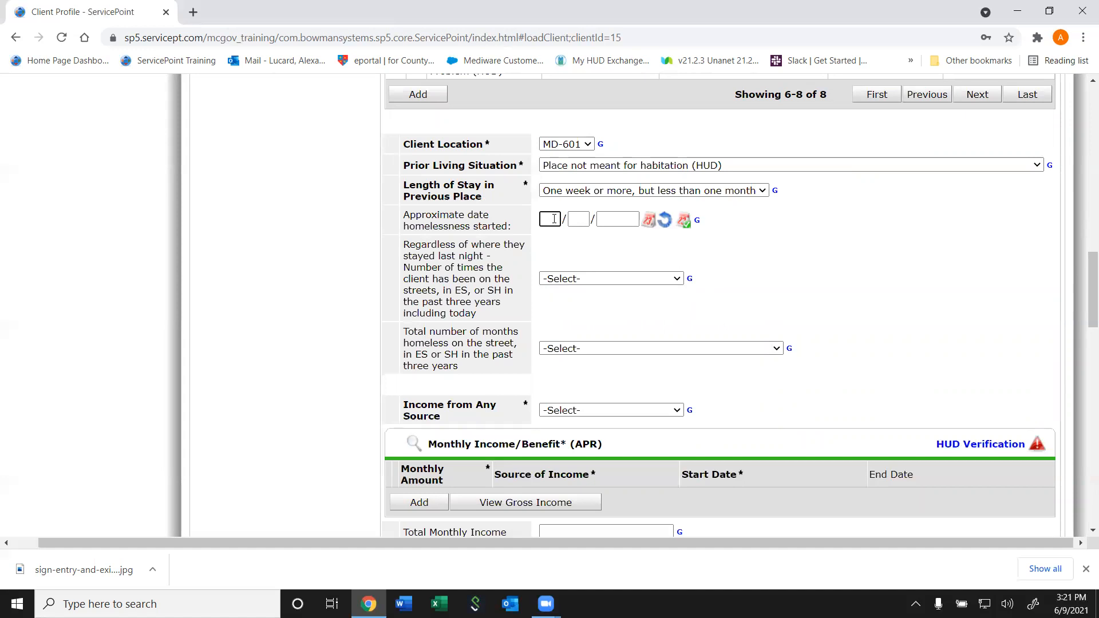
{"action": "type", "text": "04/"}
{"action": "type", "text": "15"}
{"action": "mouse_move", "coordinate": [1091, 297]}
{"action": "left_mouse_down"}
{"action": "mouse_move", "coordinate": [1082, 297]}
{"action": "mouse_move", "coordinate": [1081, 171]}
{"action": "mouse_move", "coordinate": [1079, 303]}
{"action": "left_mouse_up"}
Answer One time (HUD) homeless in three years and One month total months homeless
{"action": "left_click", "coordinate": [581, 258]}
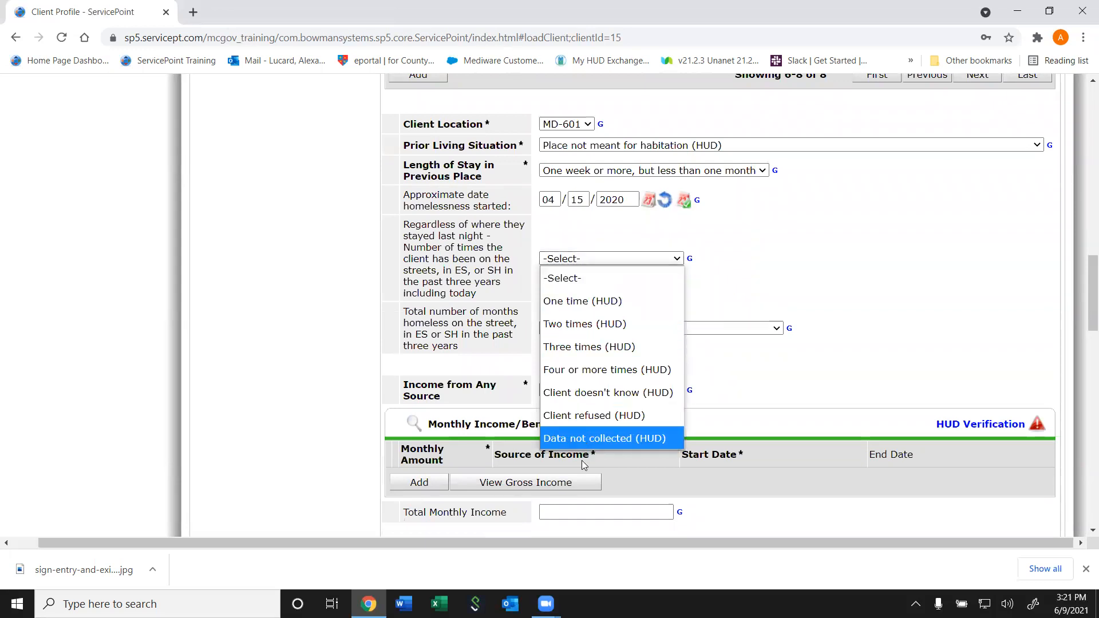
{"action": "left_click", "coordinate": [588, 302]}
{"action": "left_click", "coordinate": [572, 328]}
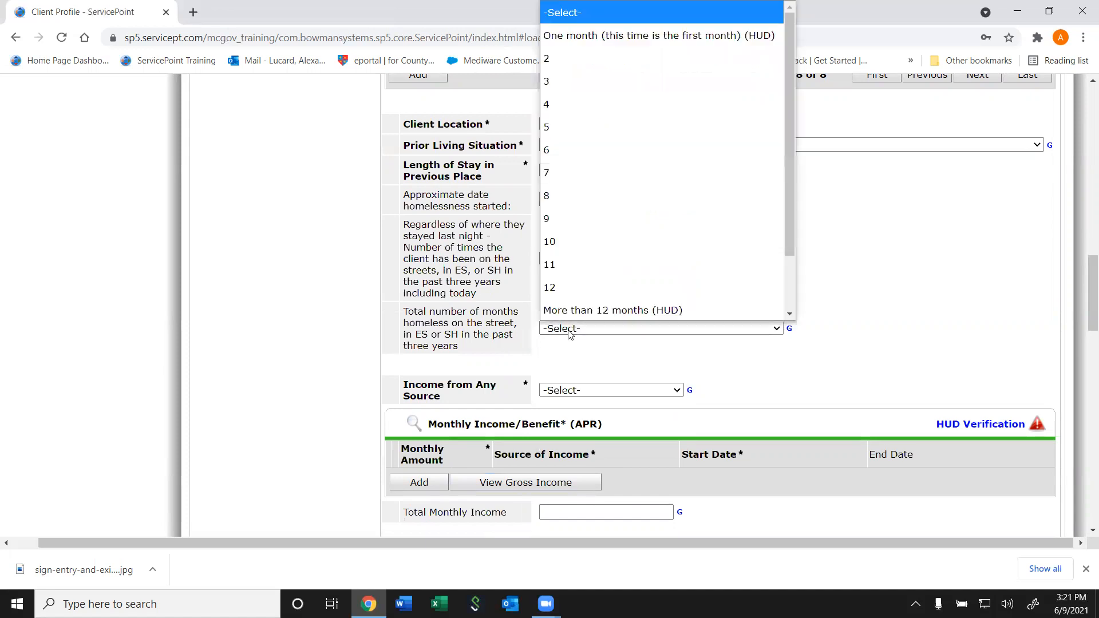
{"action": "scroll", "coordinate": [589, 226], "scroll_direction": "down", "scroll_amount": 1}
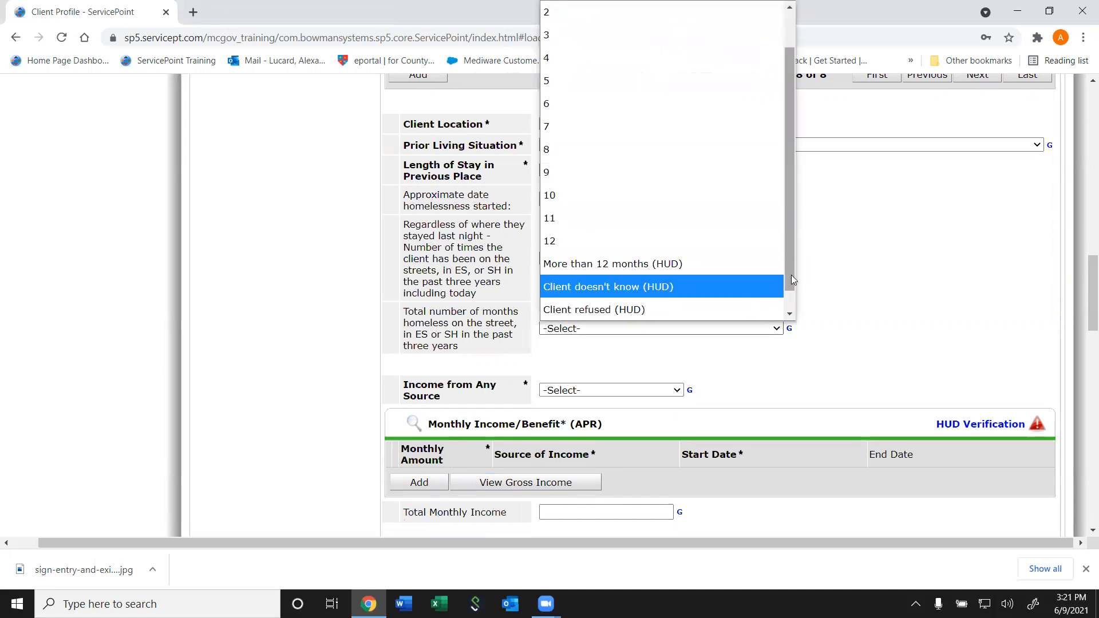
{"action": "left_click_drag", "start_coordinate": [788, 269], "coordinate": [789, 205]}
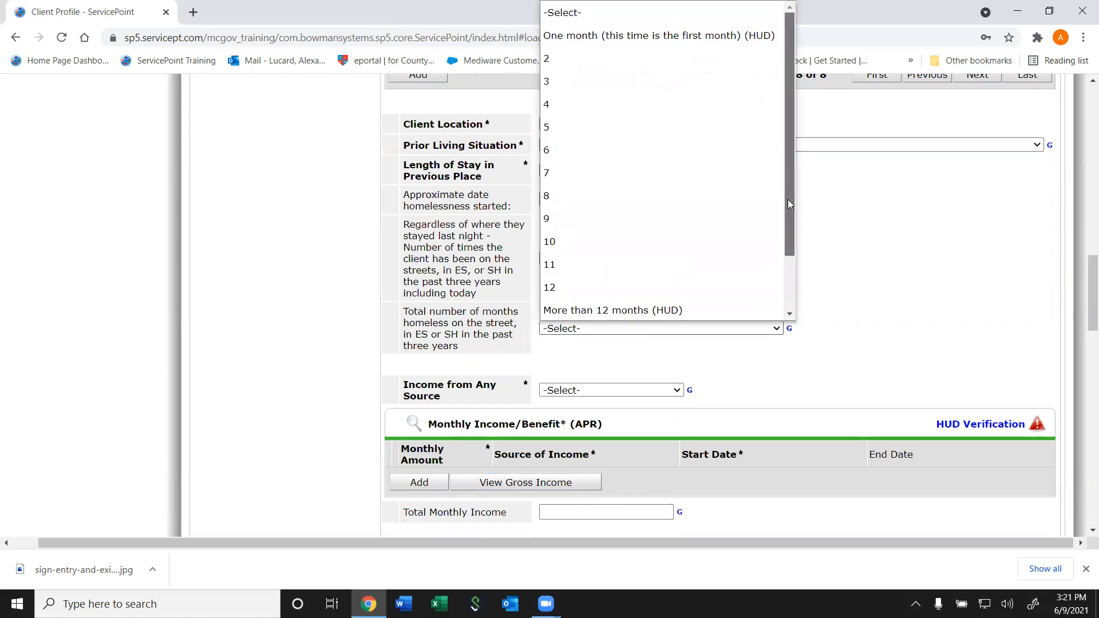
{"action": "left_click", "coordinate": [711, 37]}
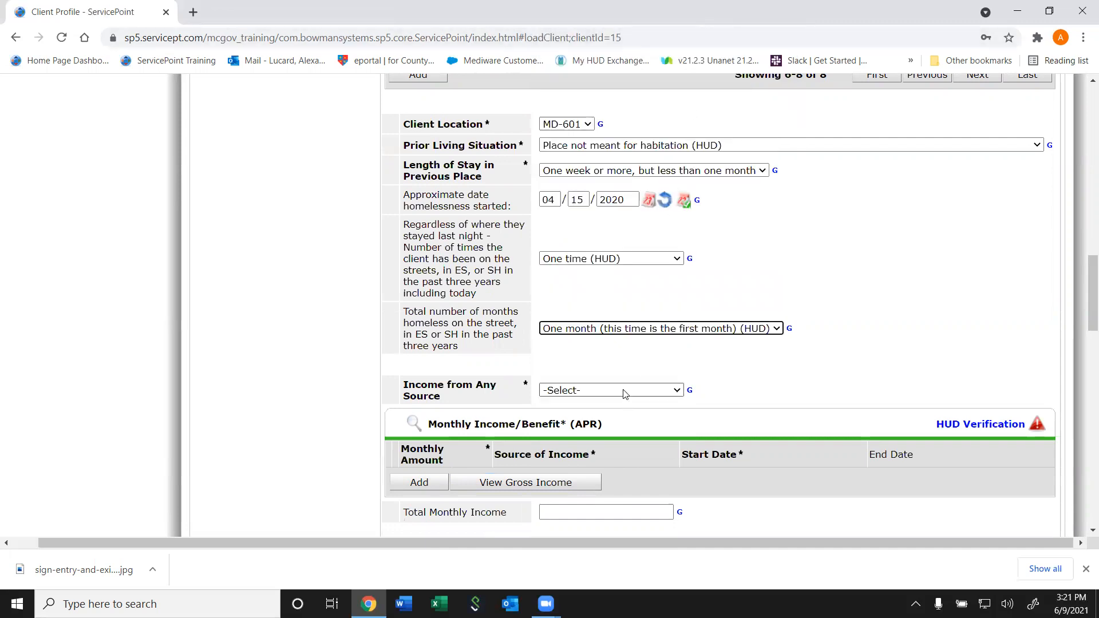
{"action": "left_click_drag", "start_coordinate": [1092, 270], "coordinate": [1090, 257]}
Briefly try residential project as prior living, restore Place not meant for habitation, and scroll down to income
{"action": "left_click", "coordinate": [708, 225]}
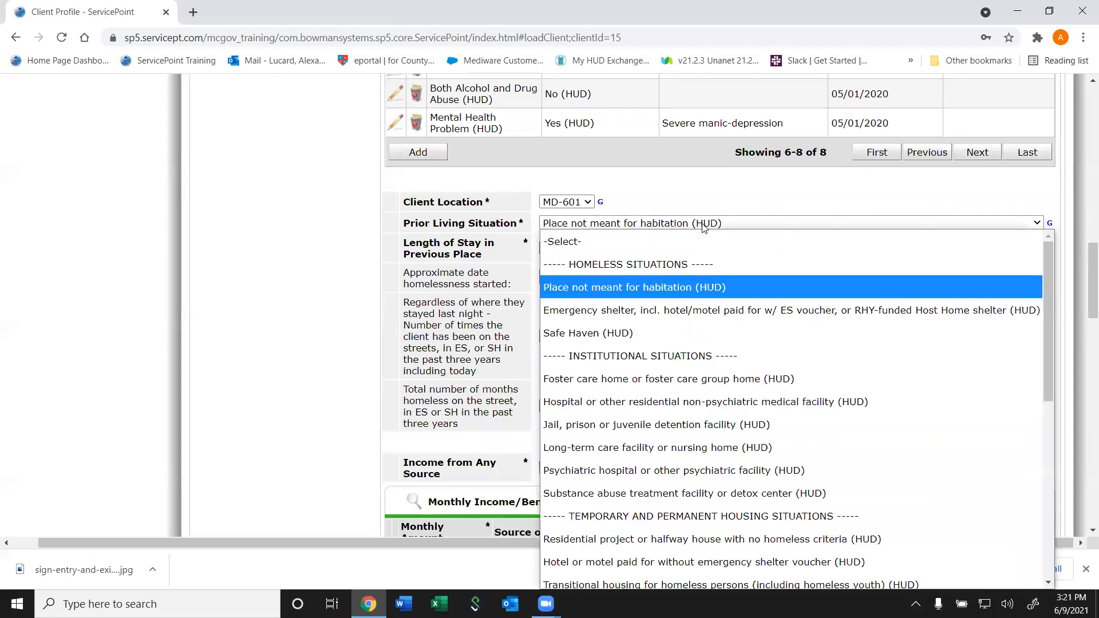
{"action": "left_click", "coordinate": [650, 549]}
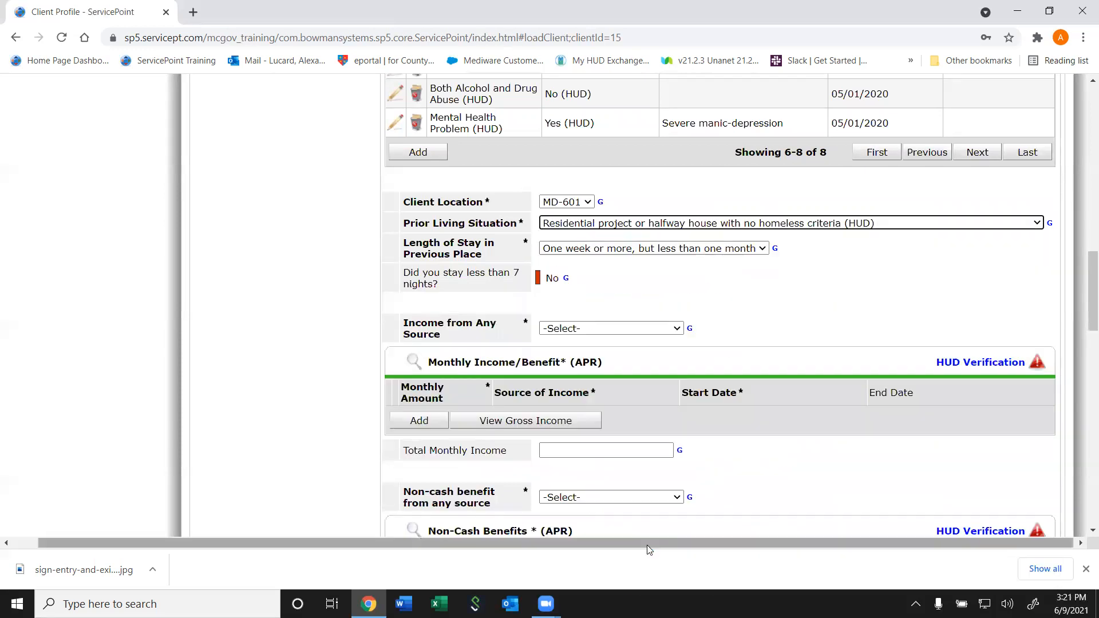
{"action": "left_click", "coordinate": [651, 225]}
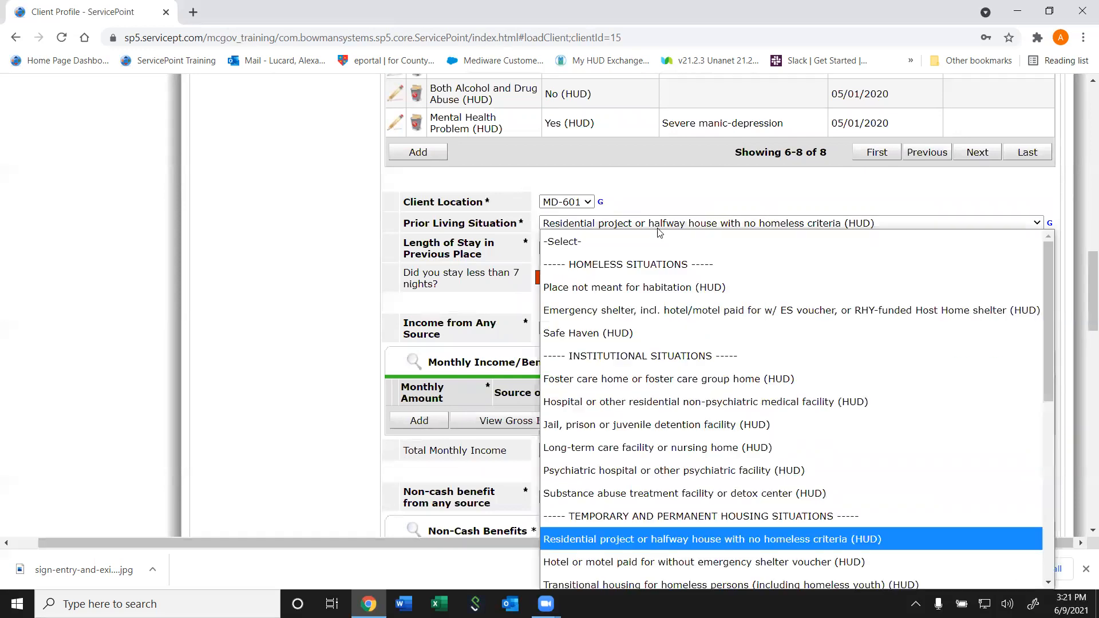
{"action": "left_click", "coordinate": [641, 288]}
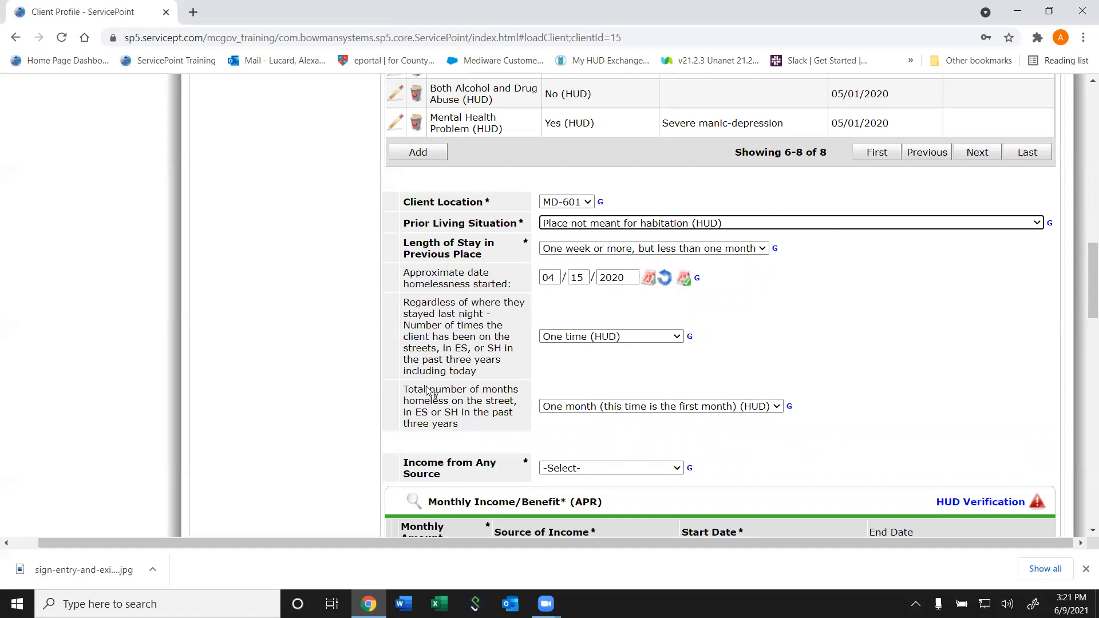
{"action": "left_click", "coordinate": [585, 224]}
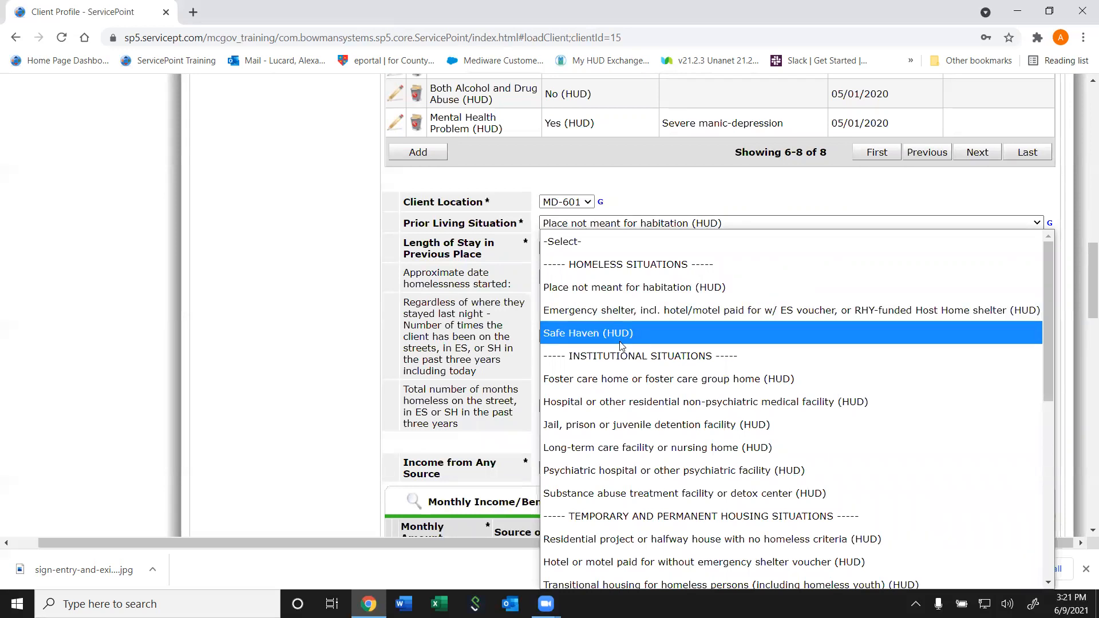
{"action": "left_click", "coordinate": [356, 325]}
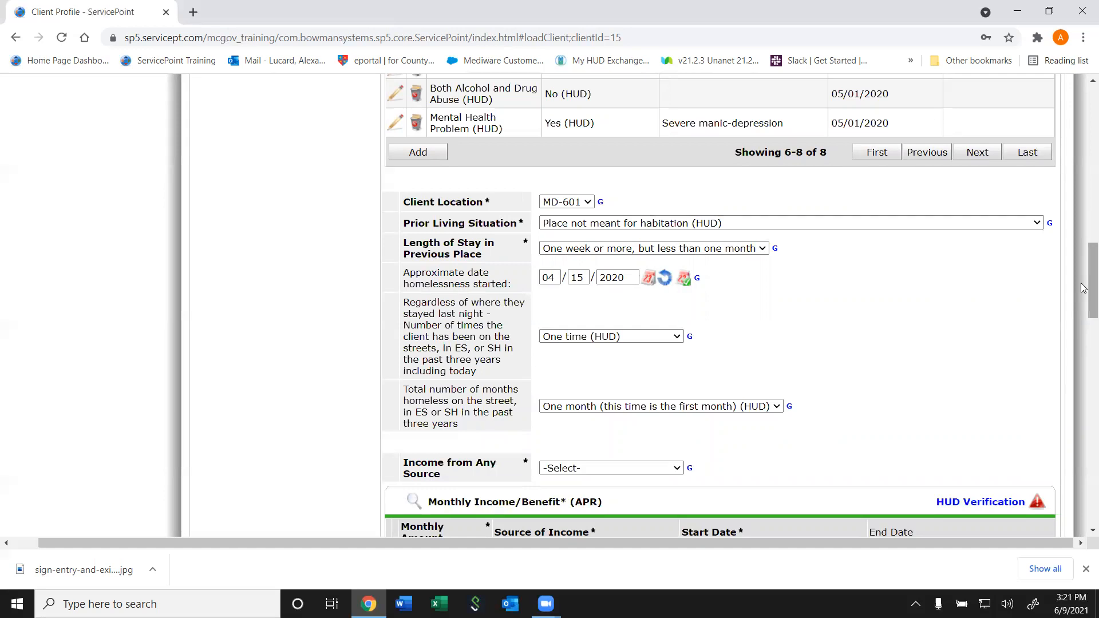
{"action": "left_click_drag", "start_coordinate": [1091, 291], "coordinate": [1083, 331]}
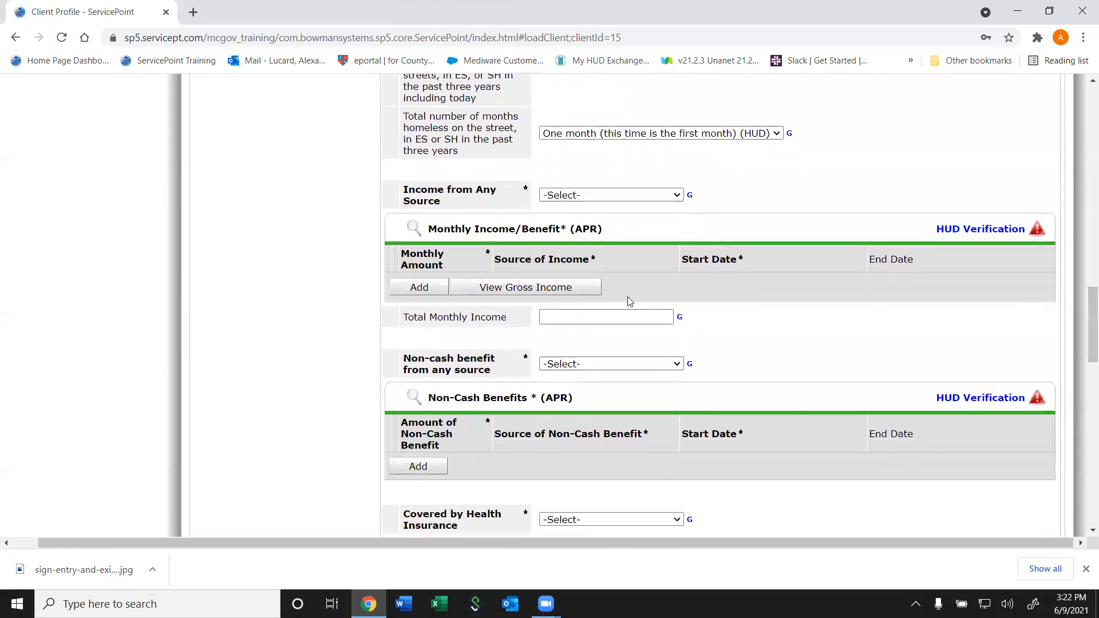
Answer Yes to Income from Any Source and mark every income source No in HUD Verification
{"action": "left_click", "coordinate": [619, 193]}
{"action": "left_click", "coordinate": [596, 234]}
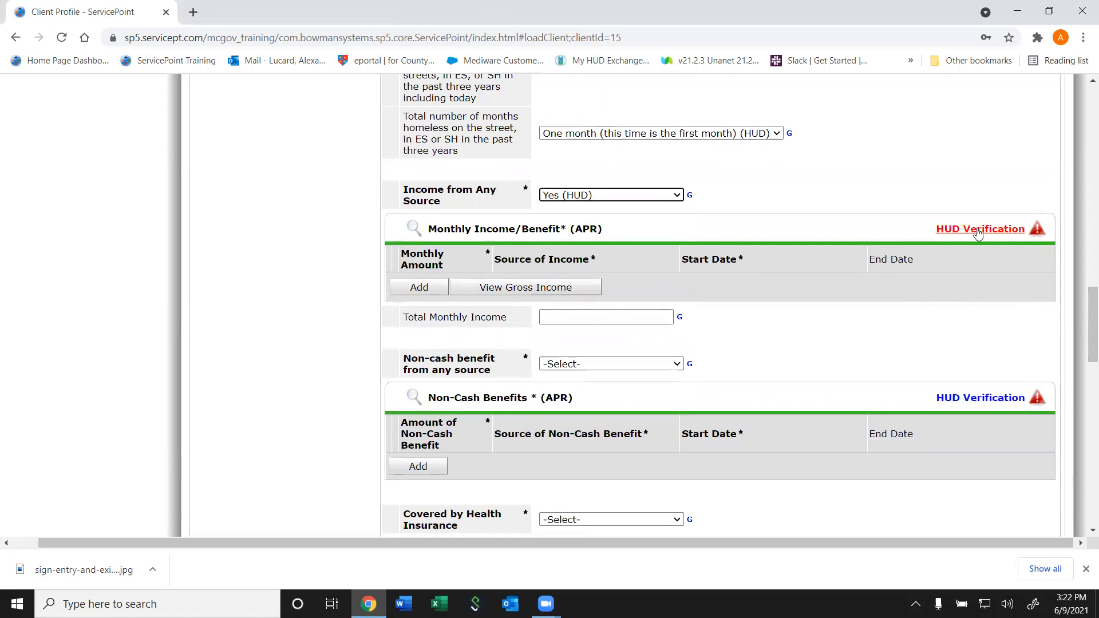
{"action": "left_click_drag", "start_coordinate": [978, 230], "coordinate": [618, 234]}
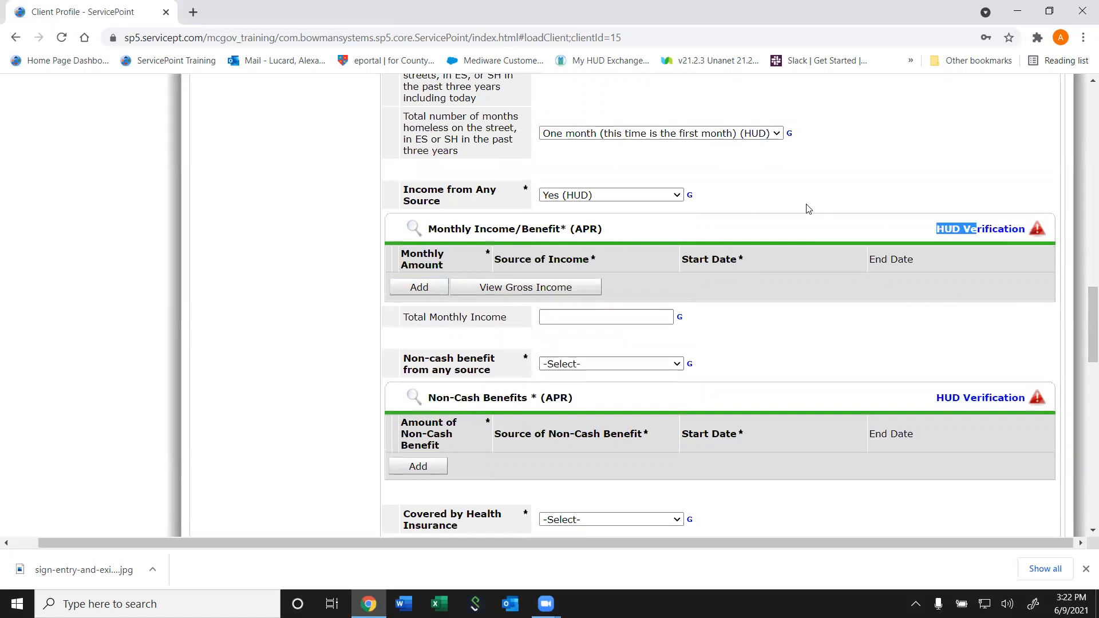
{"action": "left_click", "coordinate": [943, 231]}
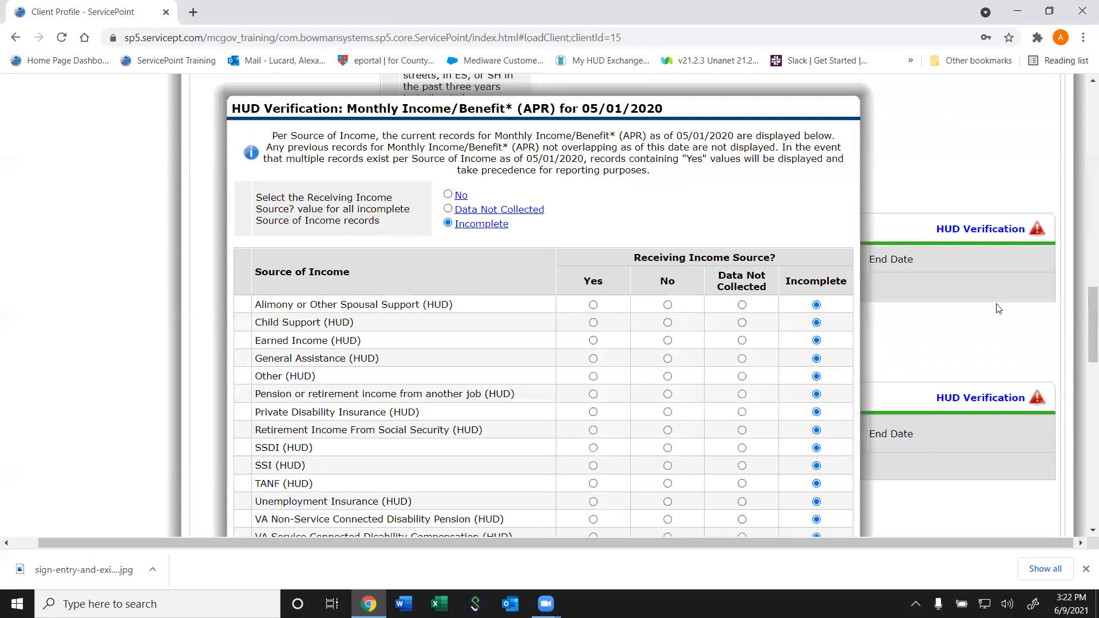
{"action": "left_click", "coordinate": [1082, 278]}
{"action": "left_click_drag", "start_coordinate": [1082, 263], "coordinate": [1082, 344]}
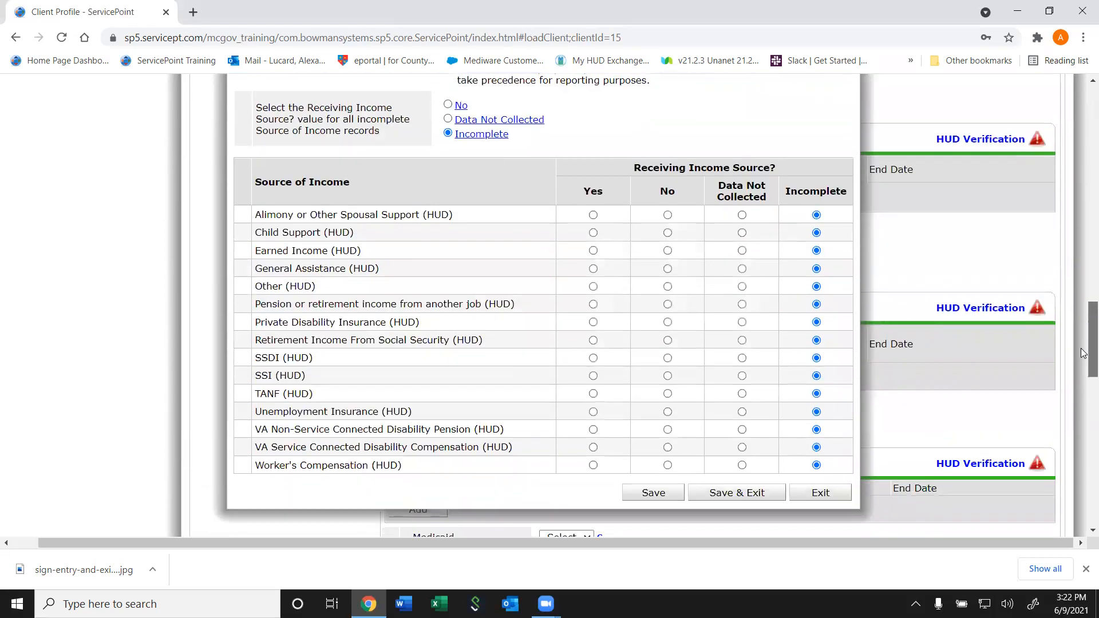
{"action": "left_click", "coordinate": [450, 108]}
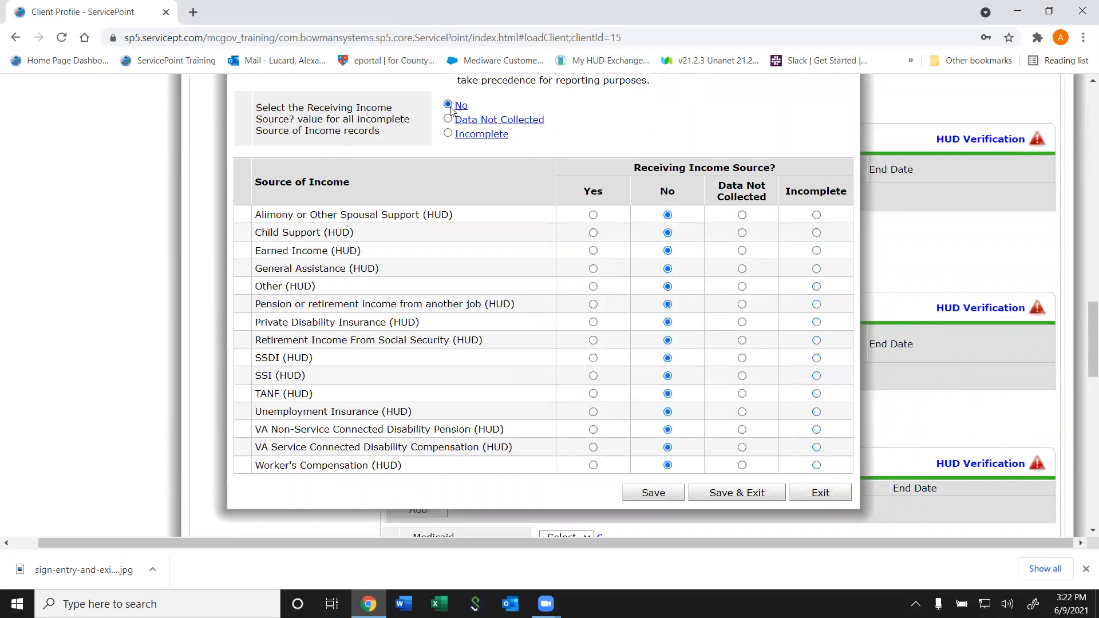
Record Earned Income as Yes with 1000 monthly, save it, and save the verification
{"action": "left_click", "coordinate": [594, 251]}
{"action": "left_click", "coordinate": [539, 192]}
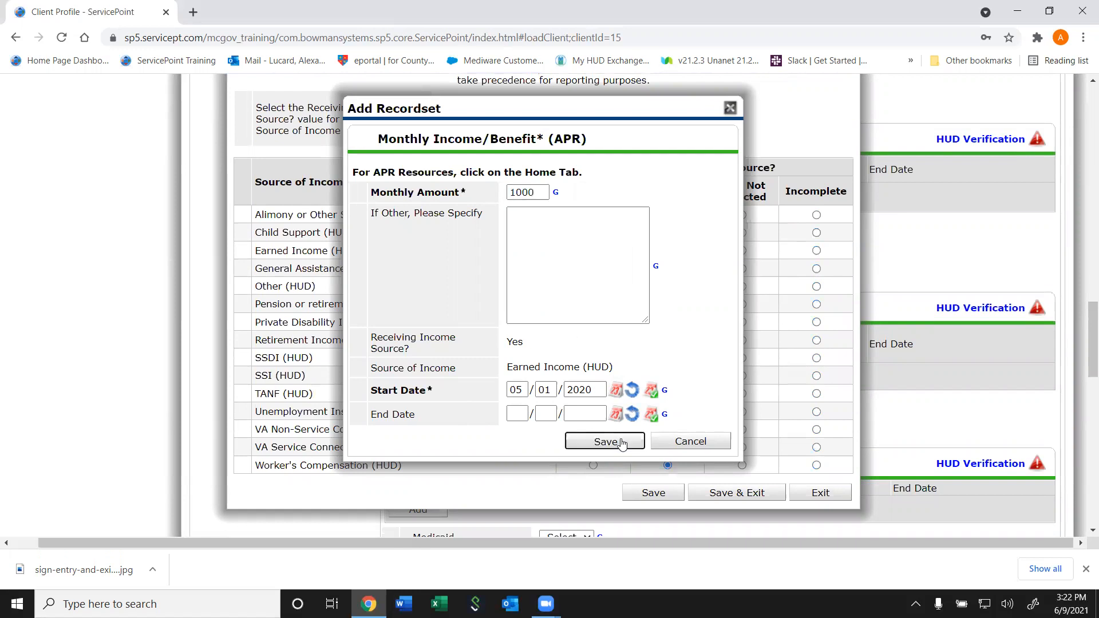
{"action": "left_click", "coordinate": [604, 442]}
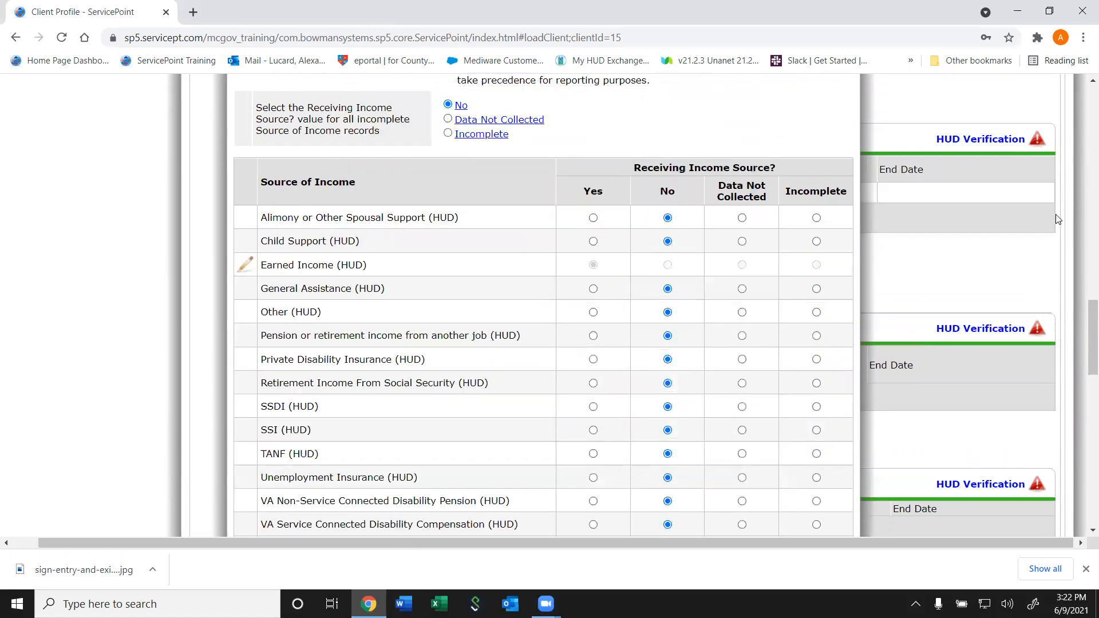
{"action": "scroll", "coordinate": [833, 352], "scroll_direction": "down", "scroll_amount": 3}
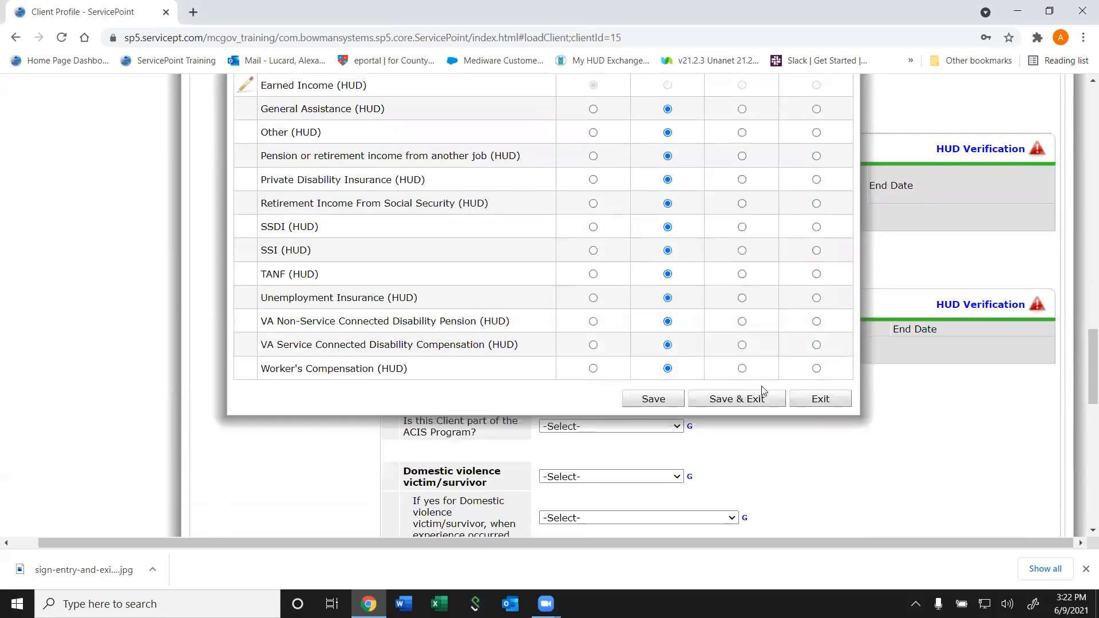
{"action": "left_click", "coordinate": [762, 393]}
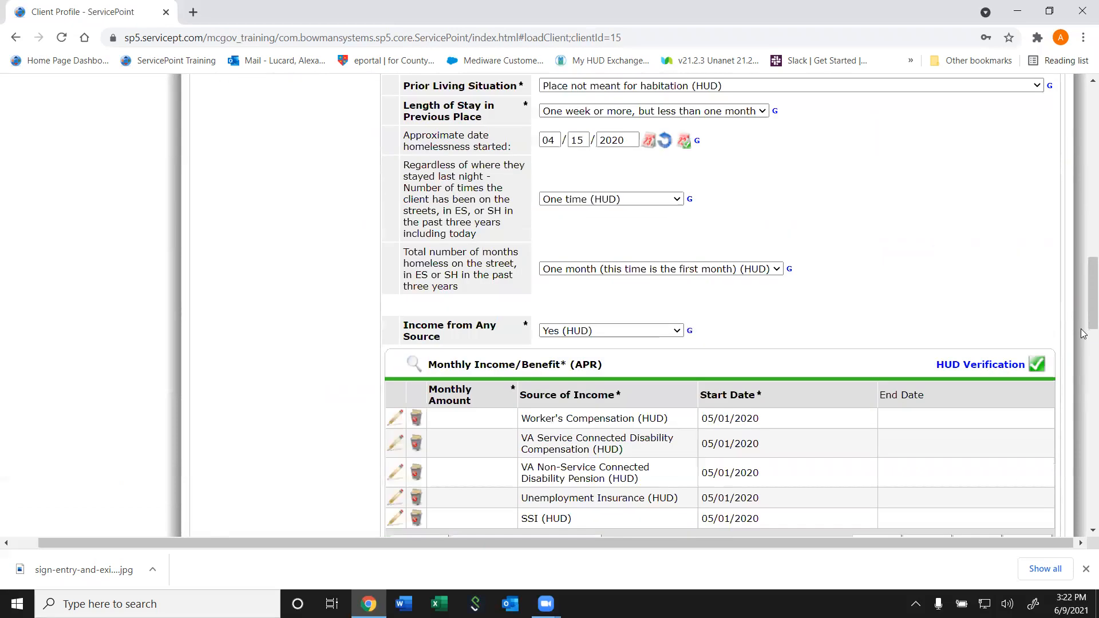
Page to the last income records and briefly change Income from Any Source to No
{"action": "left_click", "coordinate": [1084, 334]}
{"action": "left_click_drag", "start_coordinate": [1084, 335], "coordinate": [1084, 300]}
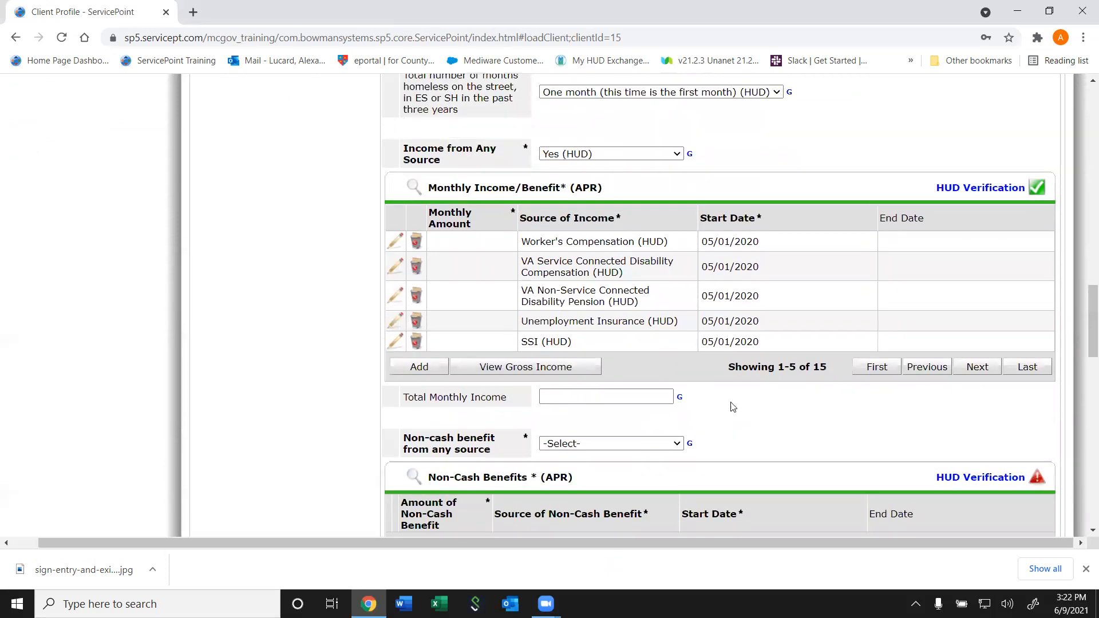
{"action": "left_click", "coordinate": [594, 397]}
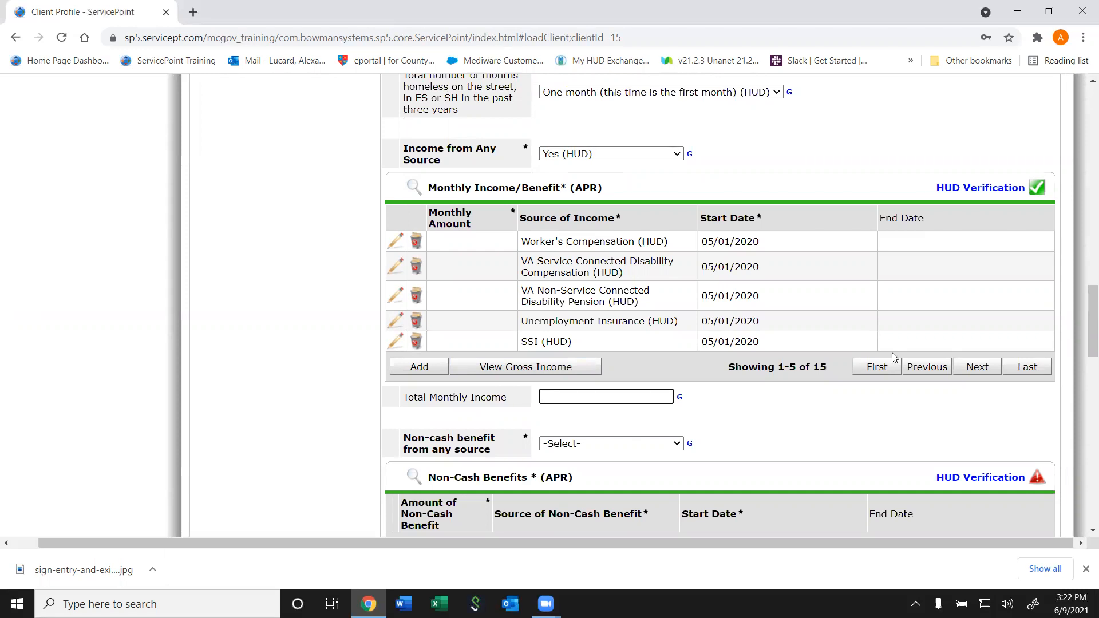
{"action": "left_click", "coordinate": [1025, 368]}
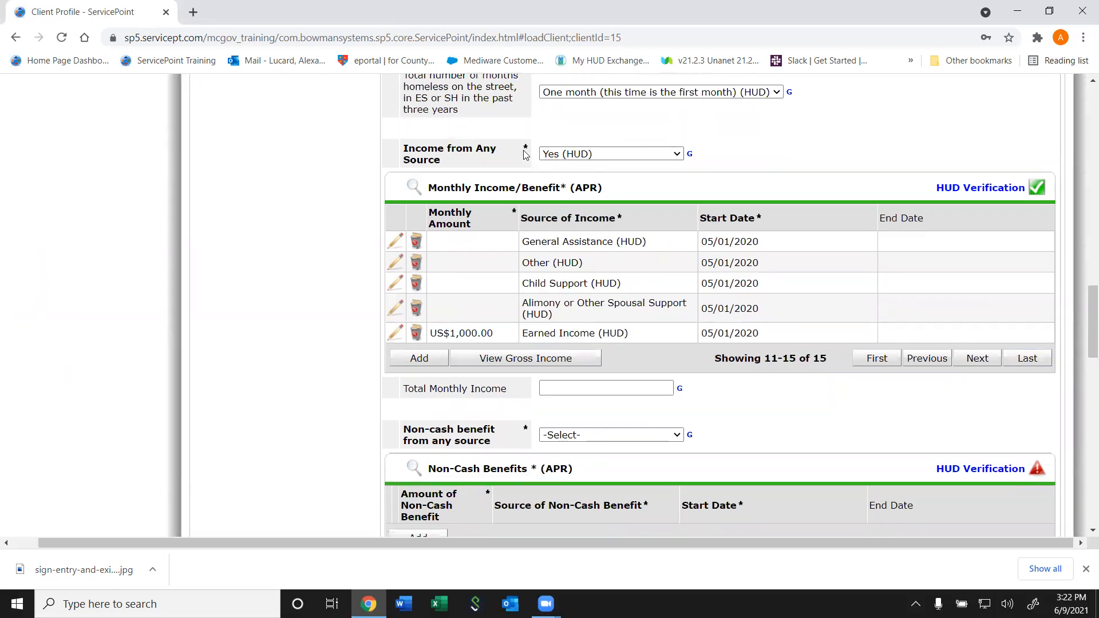
{"action": "left_click", "coordinate": [581, 153]}
{"action": "left_click", "coordinate": [568, 219]}
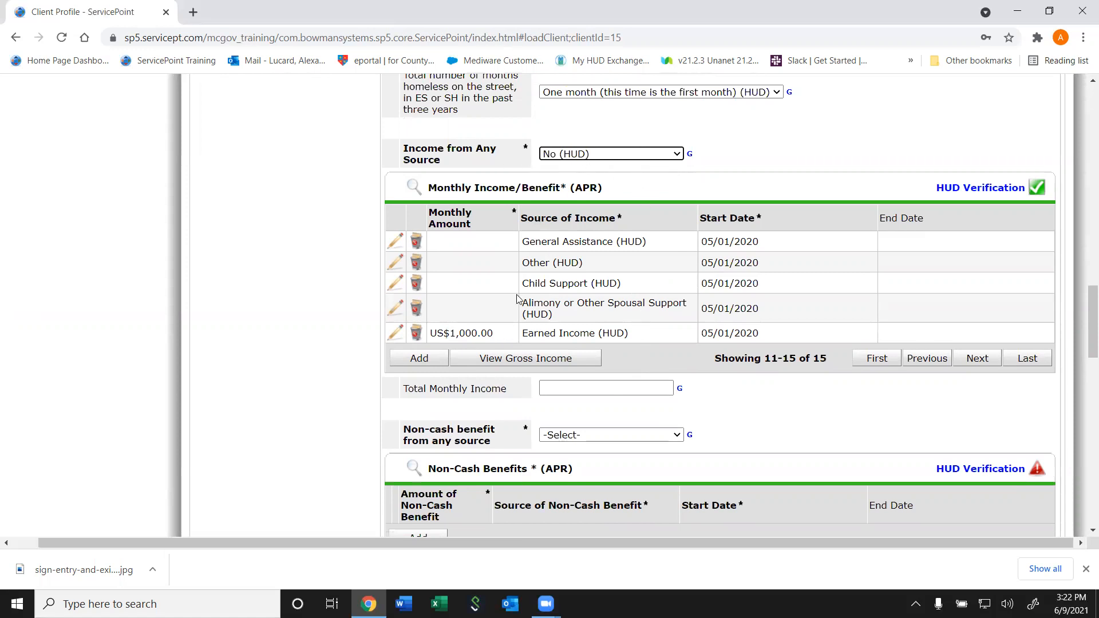
Set Income from Any Source back to Yes and enter Total Monthly Income 1000
{"action": "left_click", "coordinate": [581, 153]}
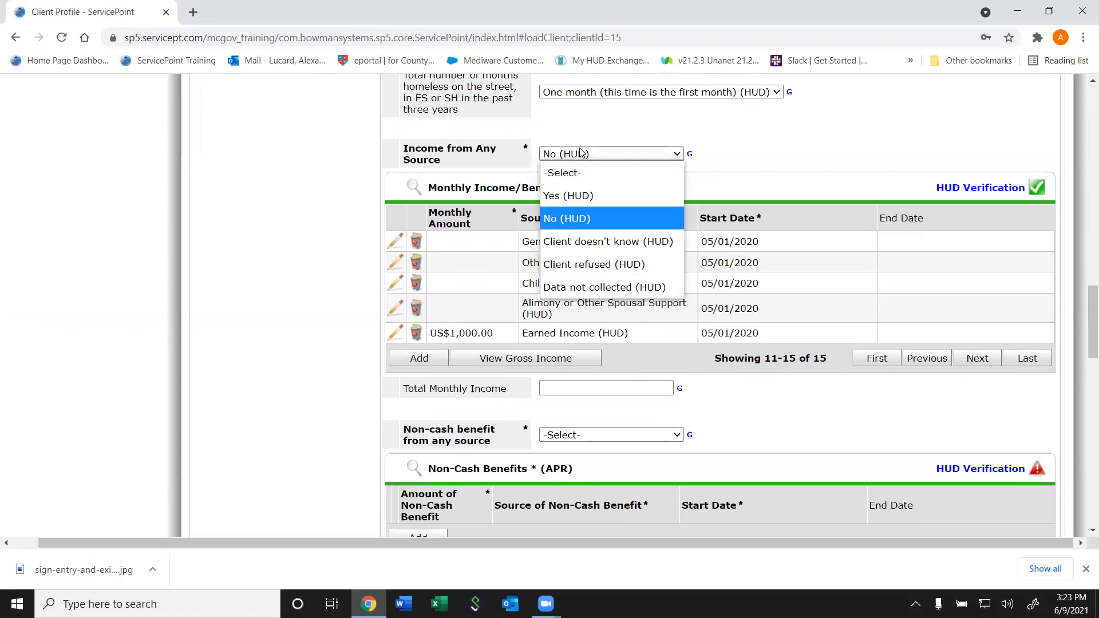
{"action": "left_click", "coordinate": [570, 196]}
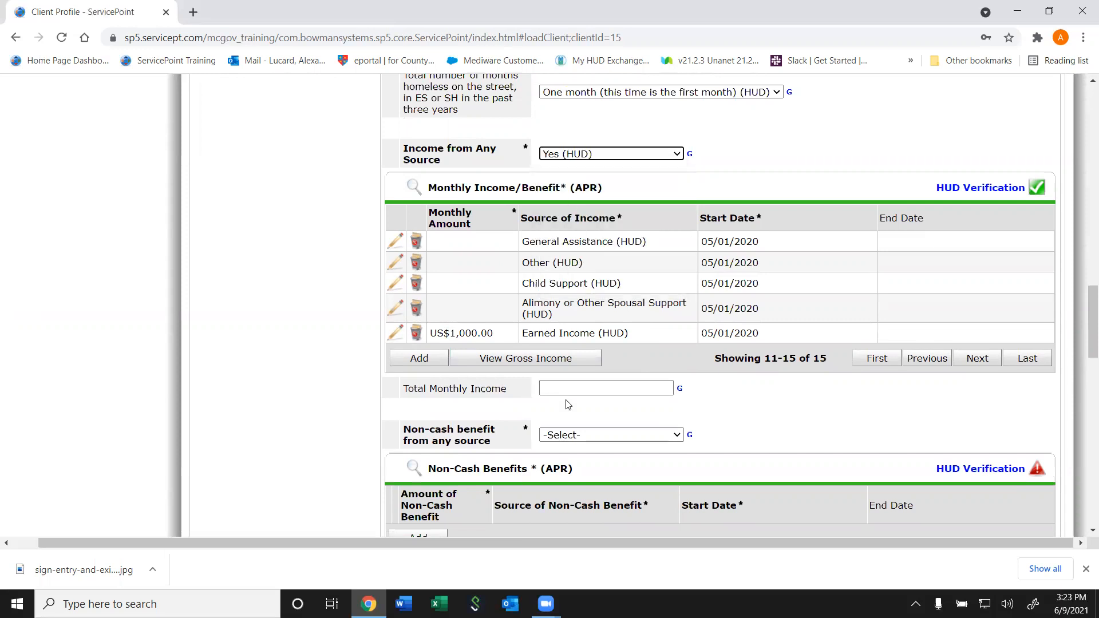
{"action": "left_click", "coordinate": [605, 388]}
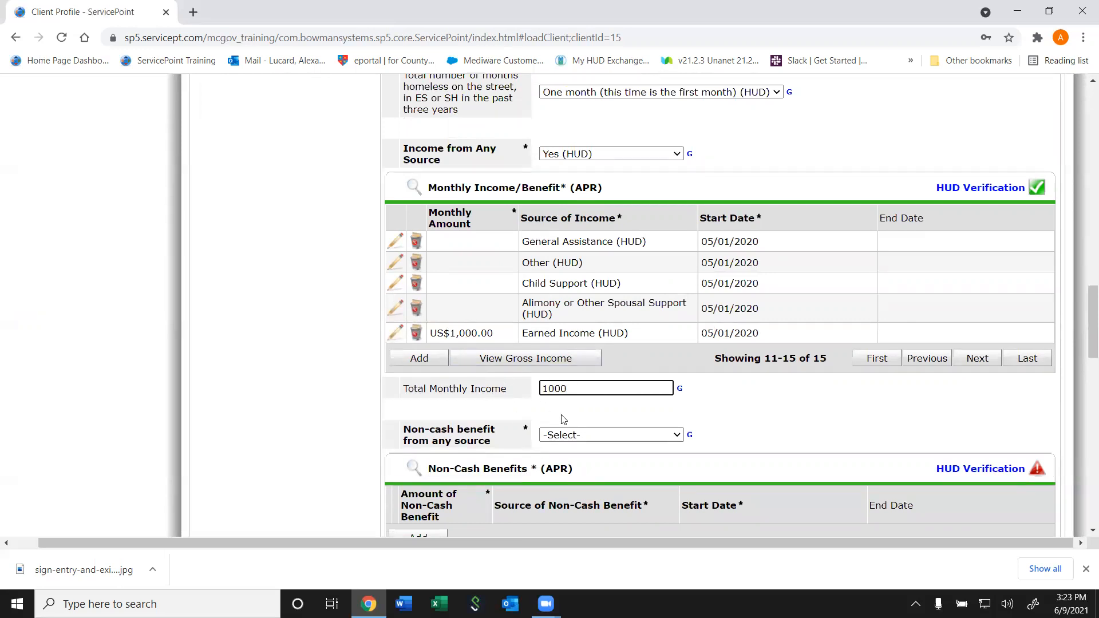
{"action": "type", "text": "1000"}
{"action": "scroll", "coordinate": [612, 366], "scroll_direction": "down", "scroll_amount": 2}
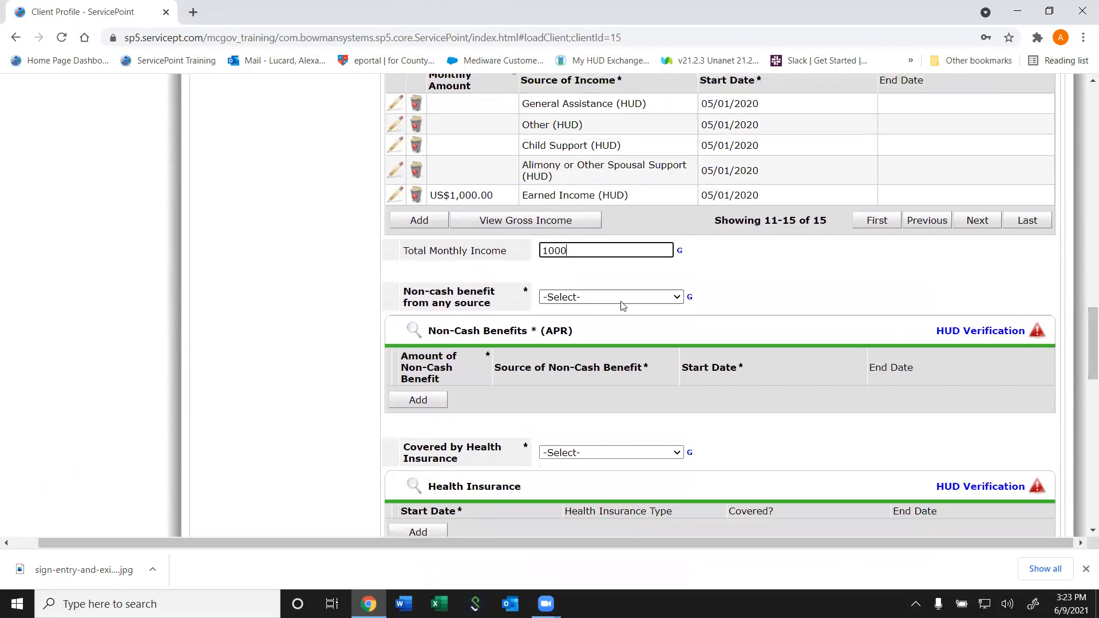
{"action": "left_click", "coordinate": [621, 301]}
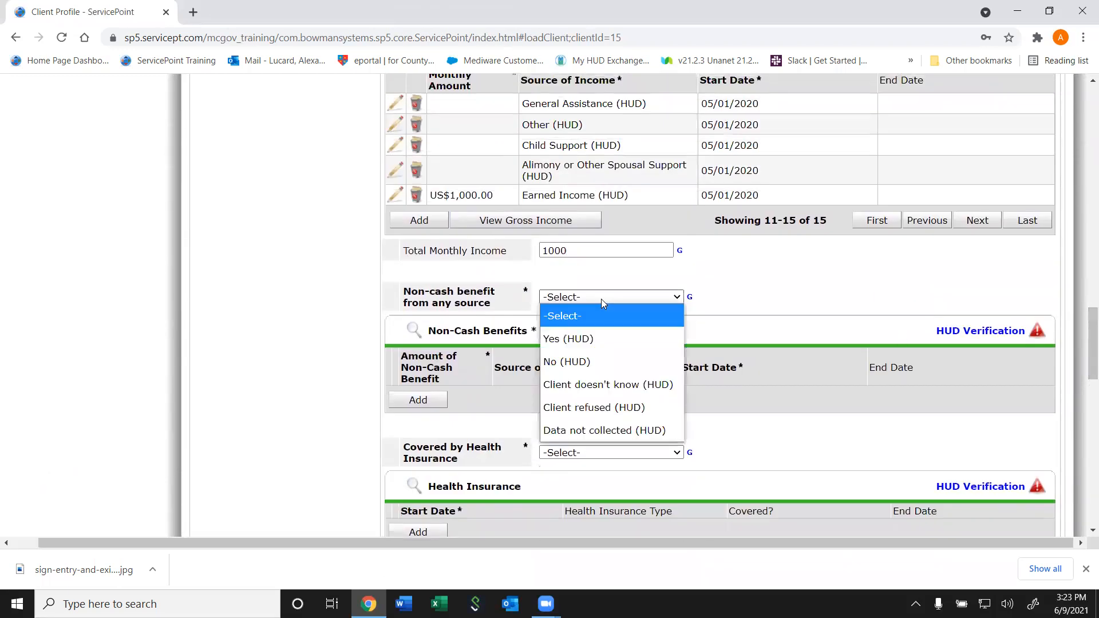
Answer No to non-cash benefits and mark every source No in its HUD Verification
{"action": "left_click", "coordinate": [561, 356]}
{"action": "left_click", "coordinate": [998, 335]}
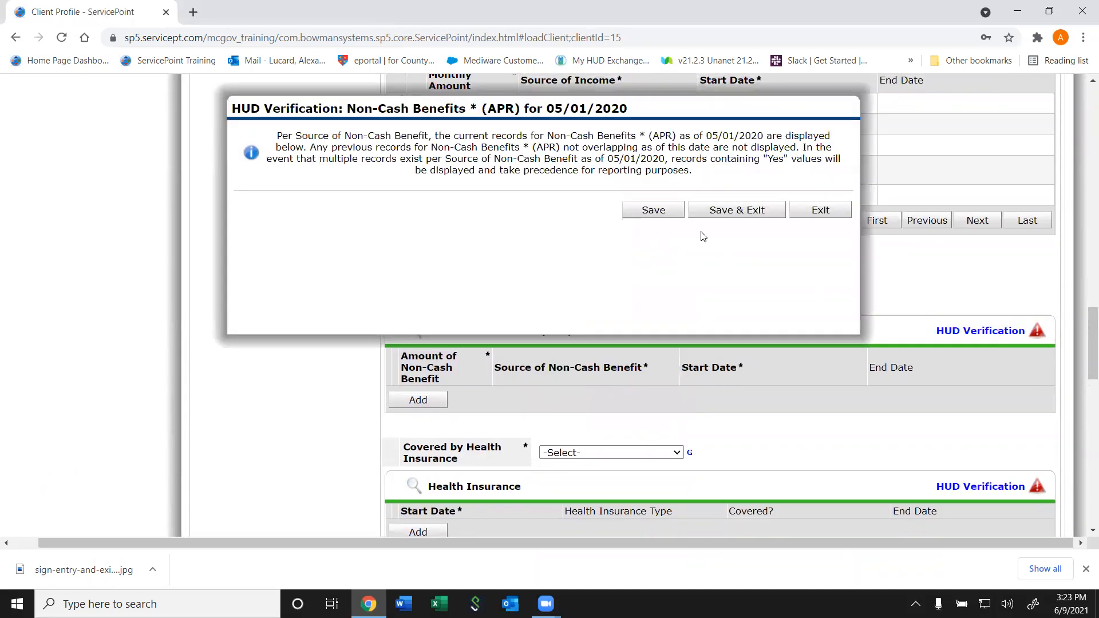
{"action": "left_click", "coordinate": [460, 210]}
{"action": "left_click", "coordinate": [720, 449]}
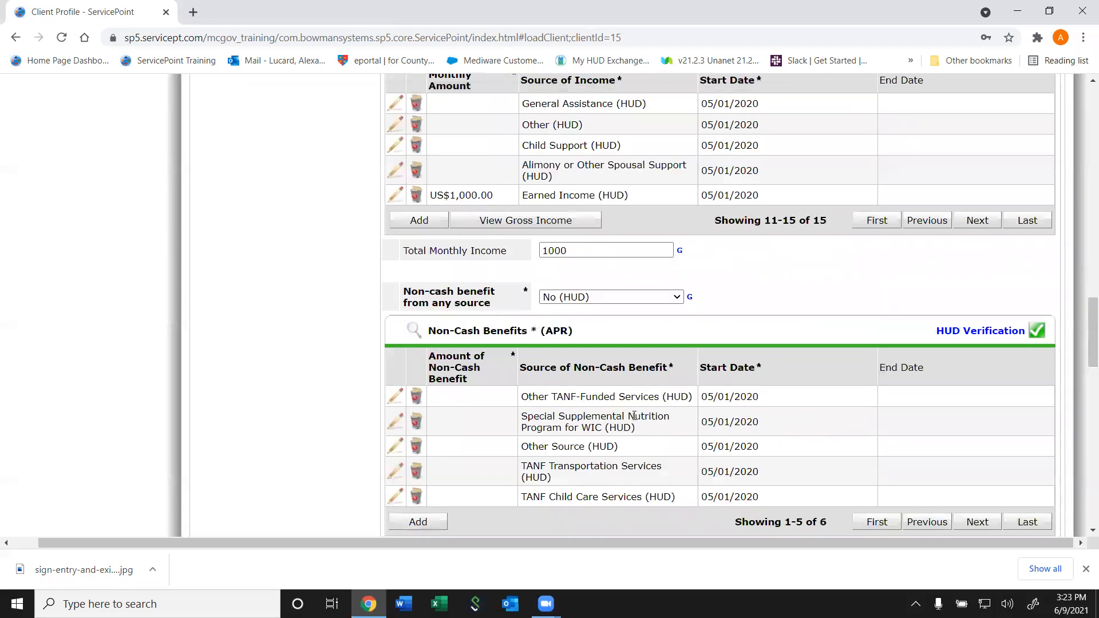
Switch the non-cash benefit answer to Yes and back to No
{"action": "scroll", "coordinate": [636, 412], "scroll_direction": "down", "scroll_amount": 1}
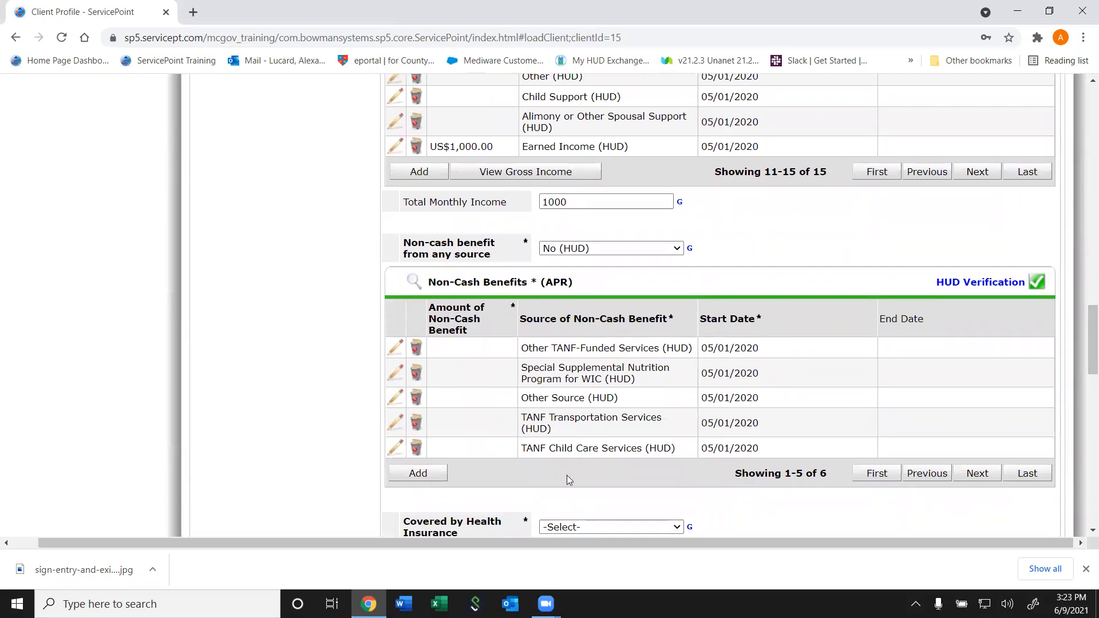
{"action": "left_click", "coordinate": [577, 243]}
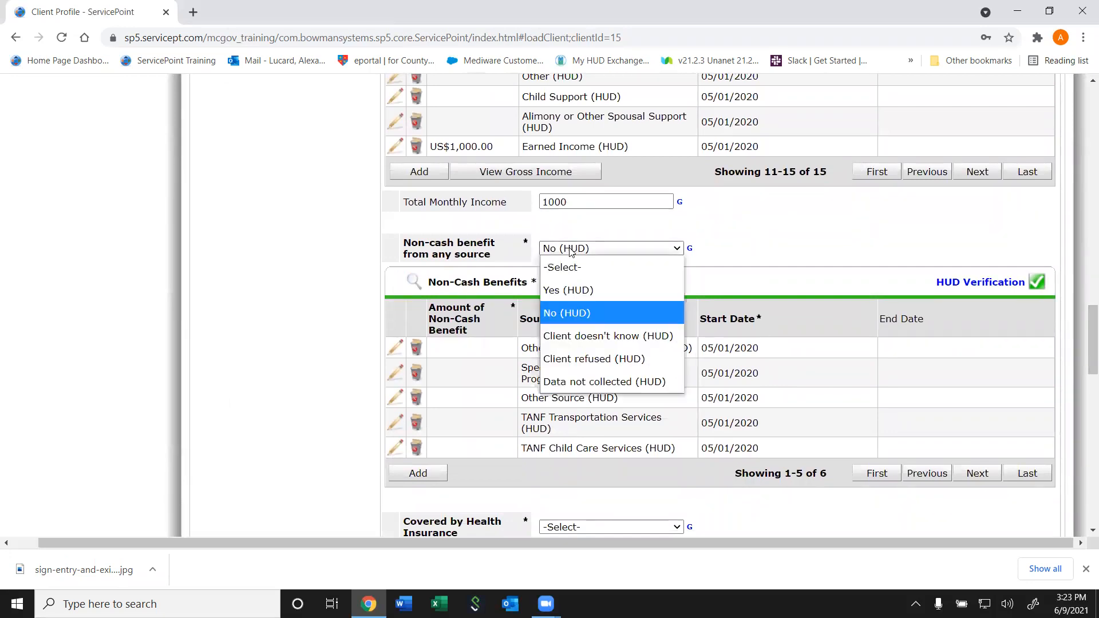
{"action": "left_click", "coordinate": [570, 288]}
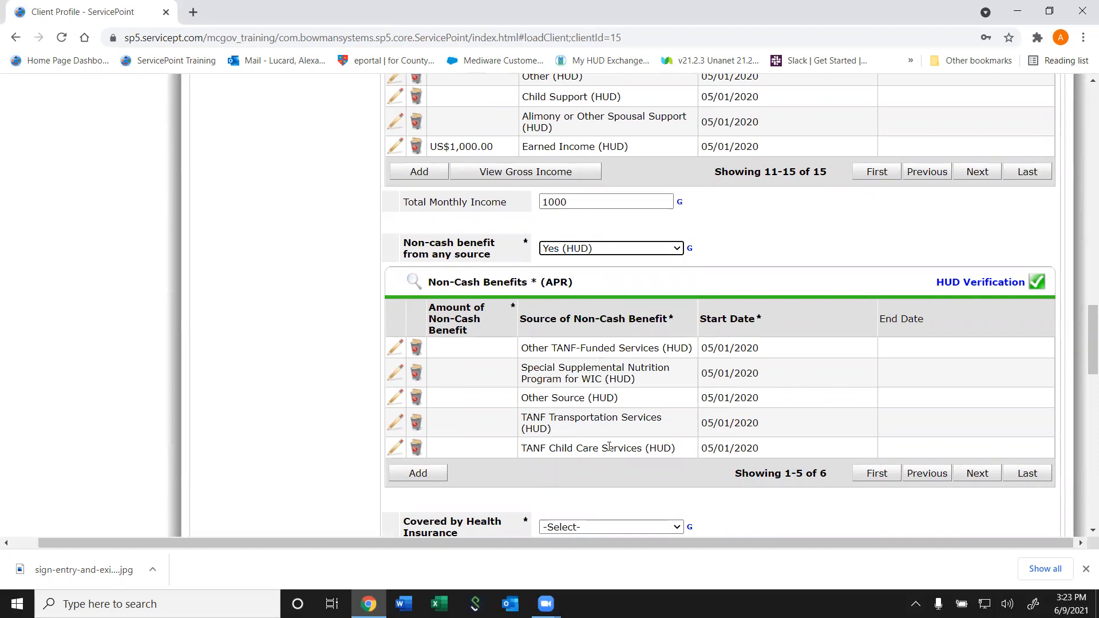
{"action": "left_click", "coordinate": [600, 252]}
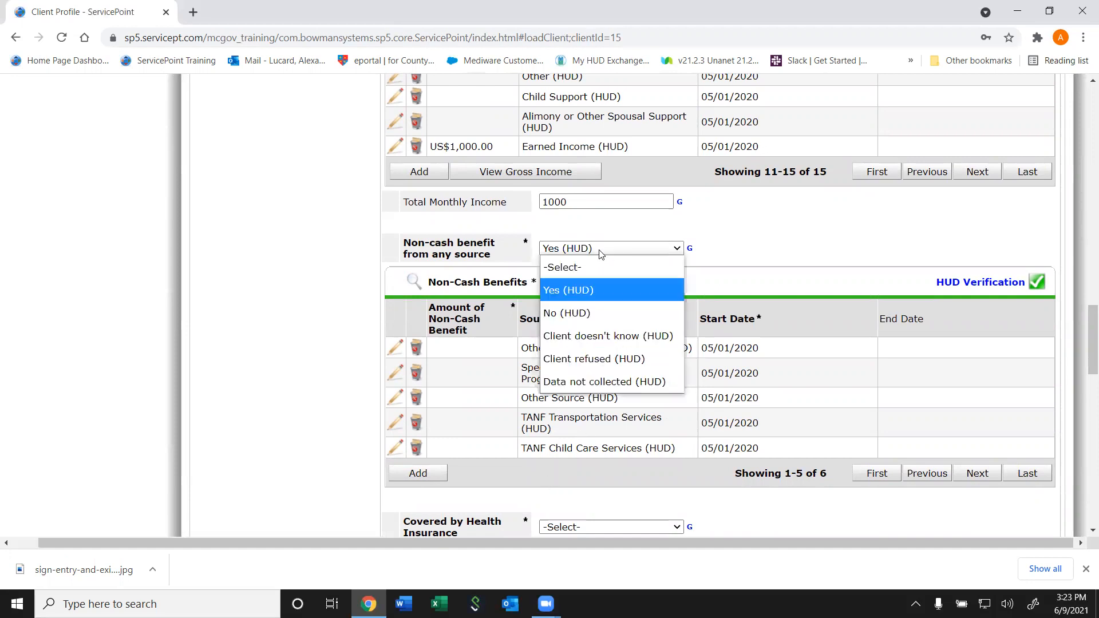
{"action": "left_click", "coordinate": [583, 316]}
{"action": "left_click_drag", "start_coordinate": [1083, 371], "coordinate": [1084, 414]}
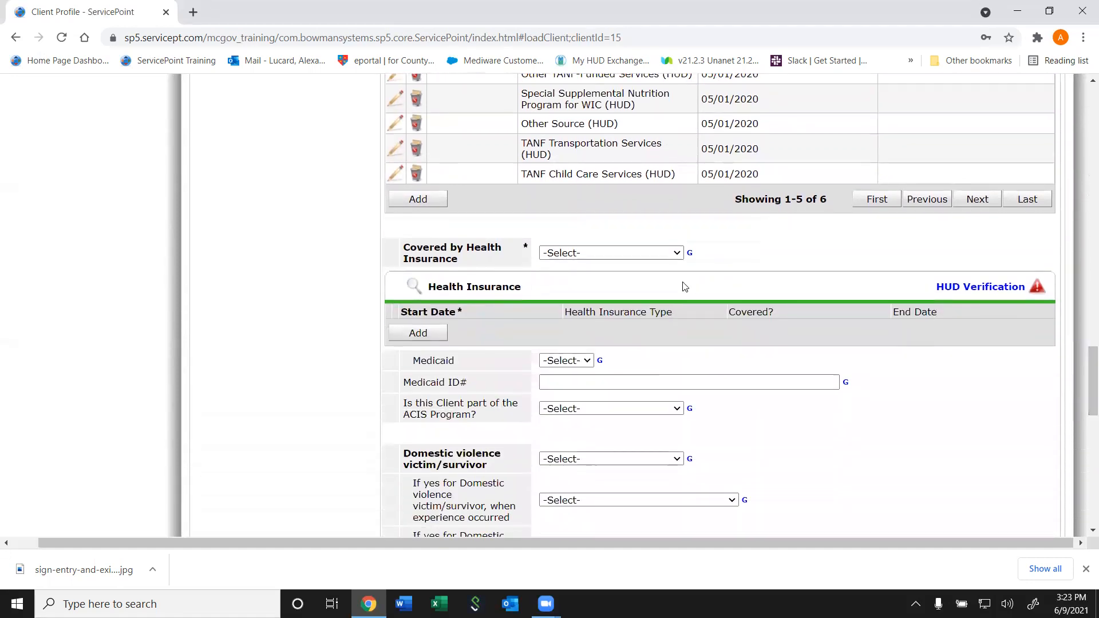
Answer Yes to health insurance coverage and mark every insurance type not covered in HUD Verification
{"action": "left_click", "coordinate": [627, 258]}
{"action": "left_click", "coordinate": [600, 289]}
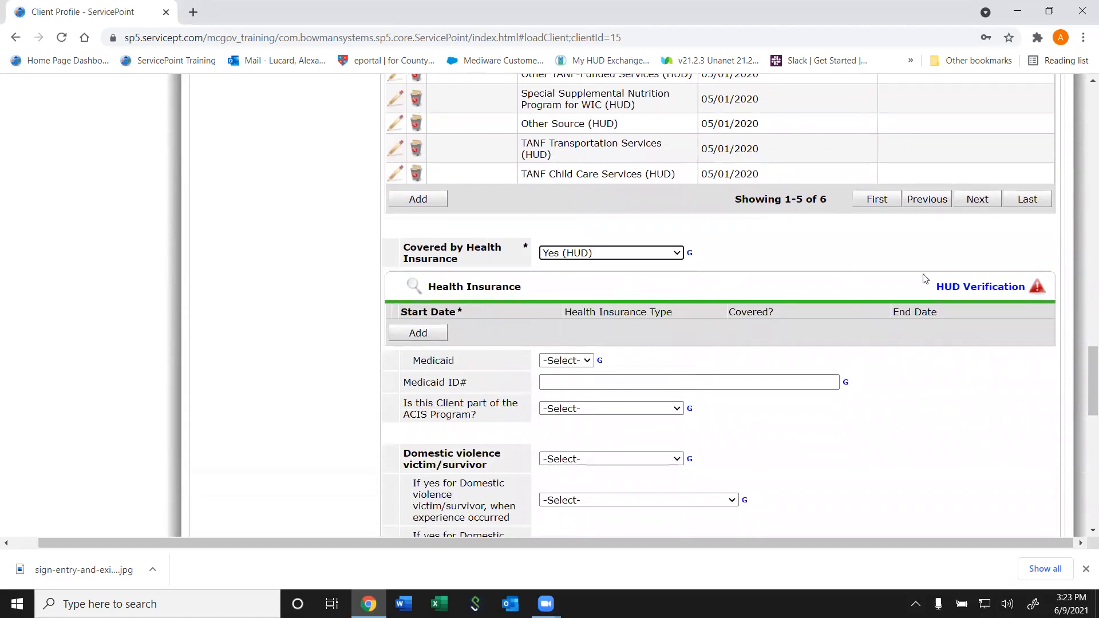
{"action": "left_click", "coordinate": [962, 288]}
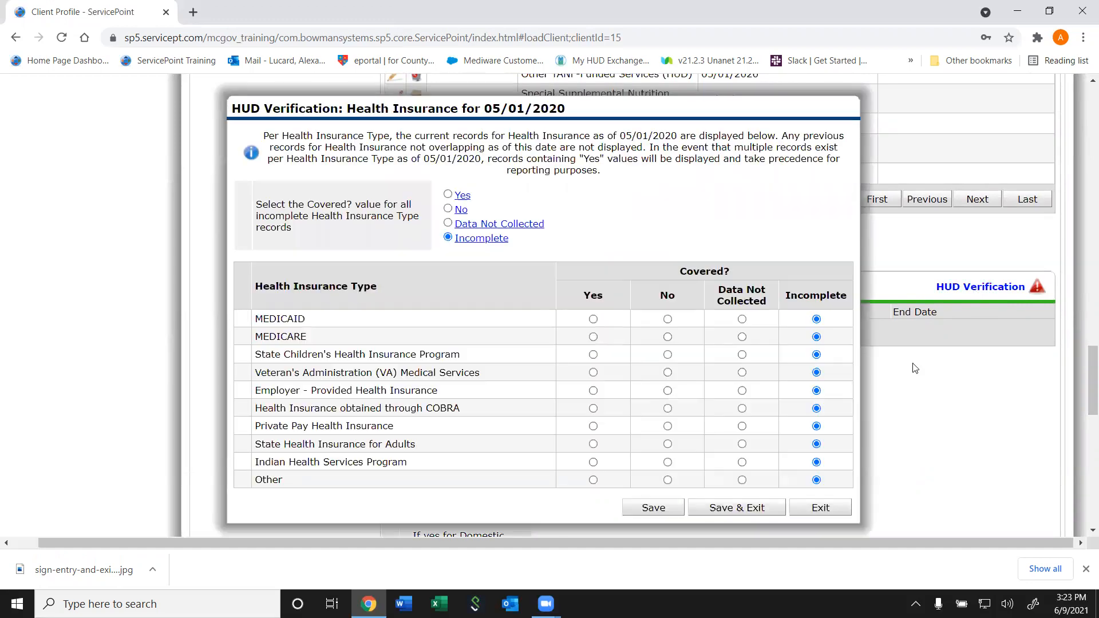
{"action": "left_click", "coordinate": [456, 208]}
{"action": "left_click", "coordinate": [721, 507]}
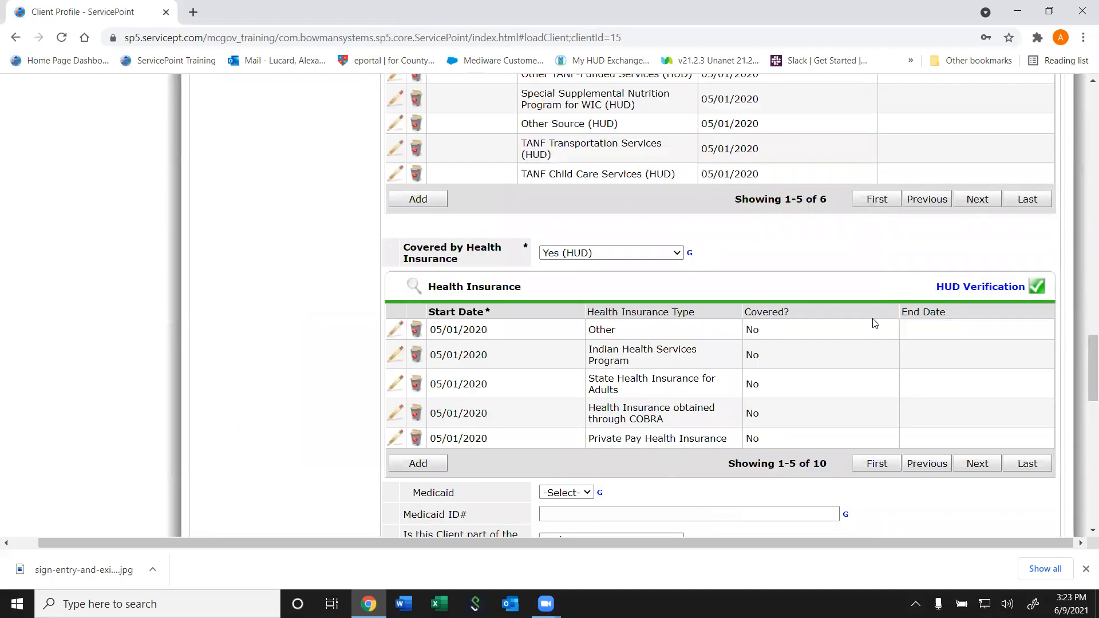
{"action": "left_click_drag", "start_coordinate": [1083, 354], "coordinate": [1084, 391]}
Set Medicaid coverage to Yes and enter the client's Medicaid ID number
{"action": "left_click", "coordinate": [575, 240]}
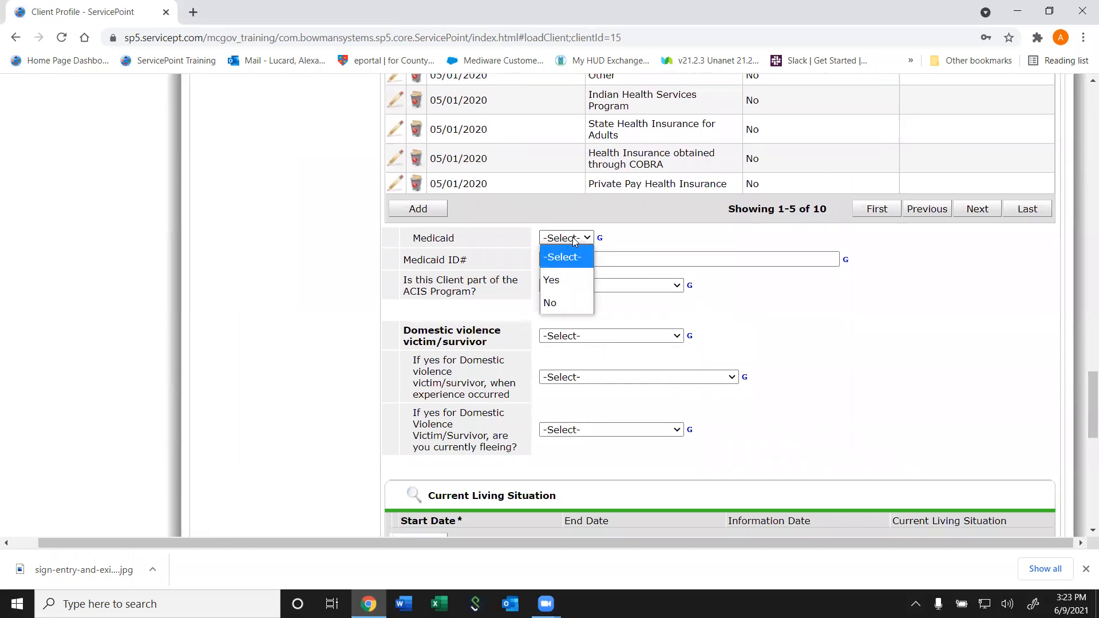
{"action": "left_click", "coordinate": [552, 280]}
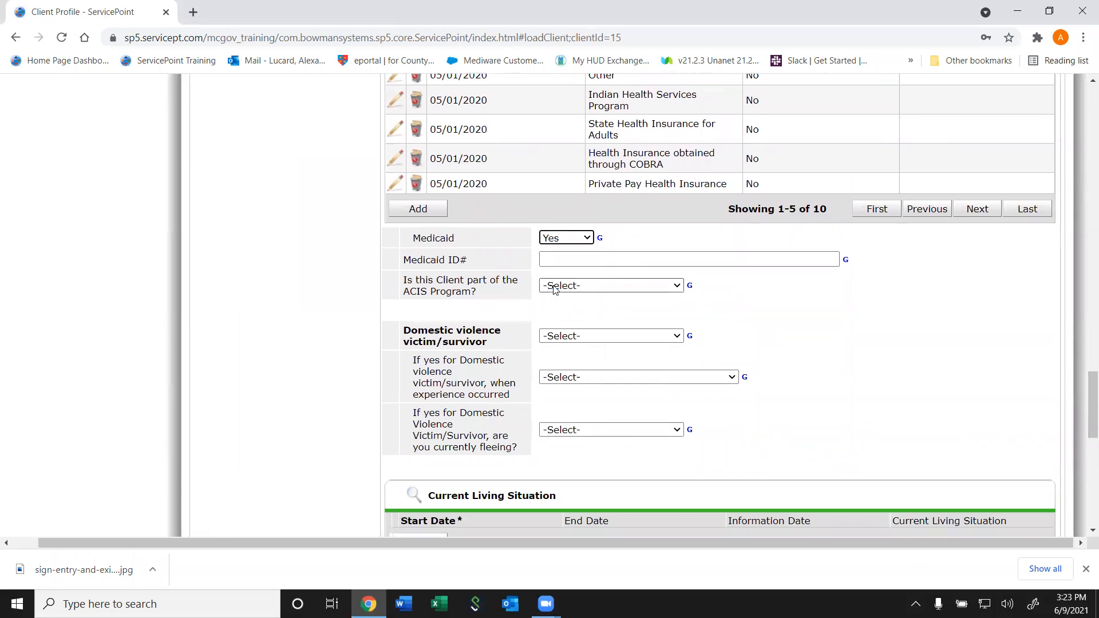
{"action": "left_click", "coordinate": [579, 260]}
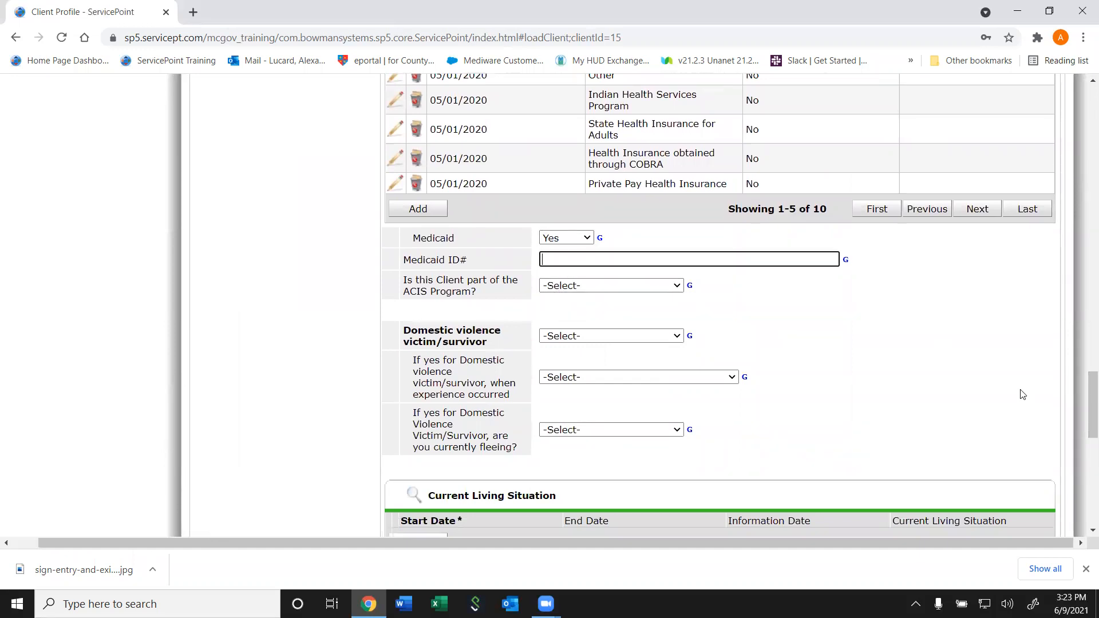
{"action": "scroll", "coordinate": [1084, 495], "scroll_direction": "down", "scroll_amount": 10}
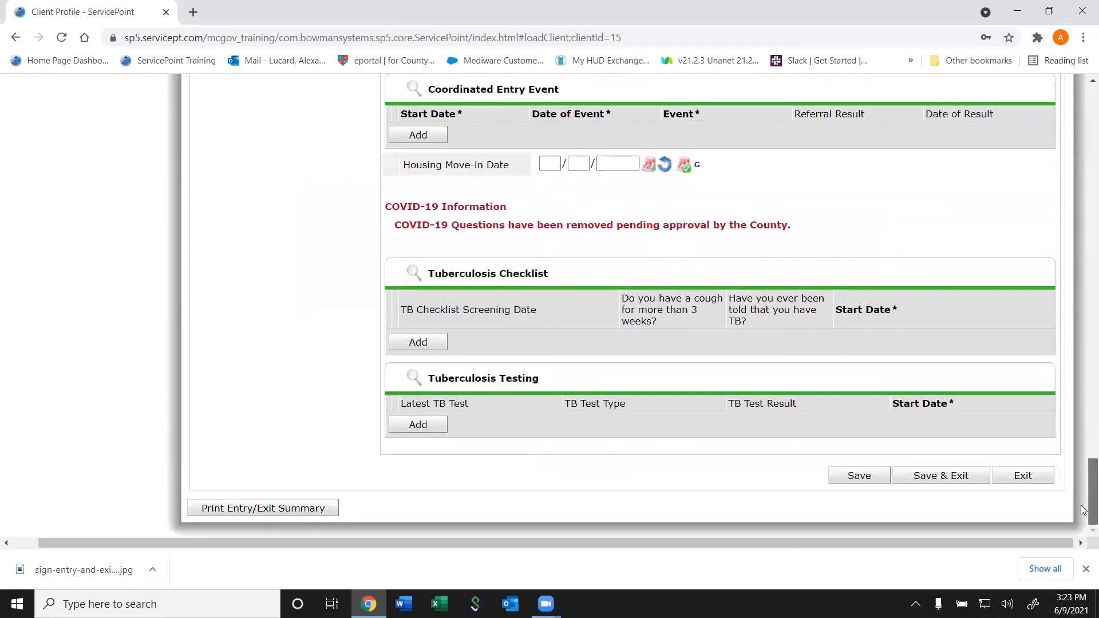
{"action": "scroll", "coordinate": [1083, 486], "scroll_direction": "up", "scroll_amount": 10}
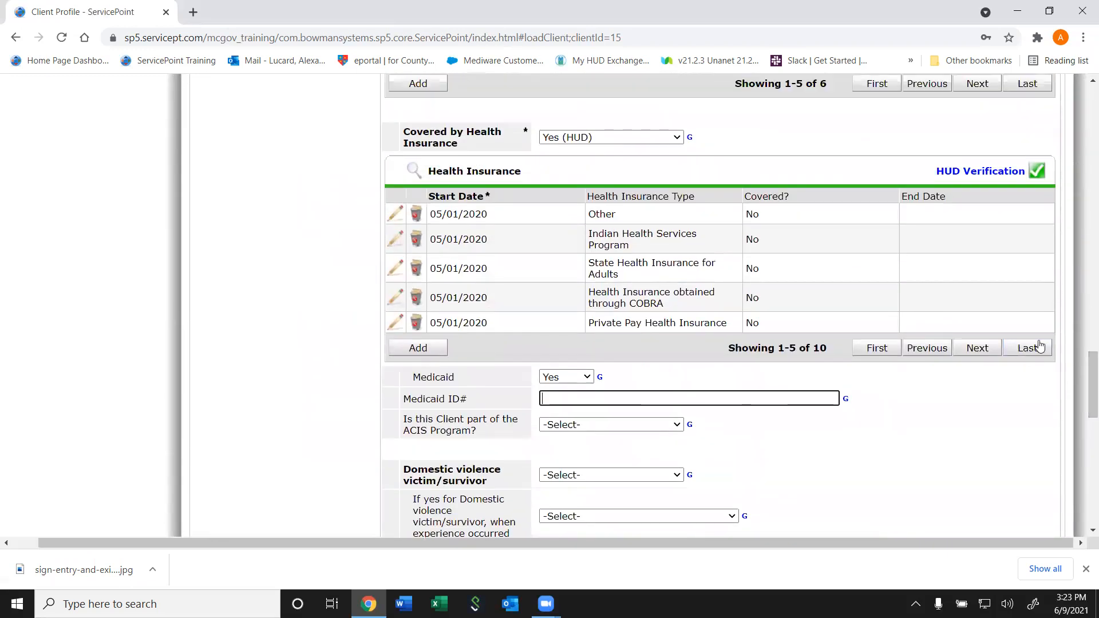
{"action": "left_click", "coordinate": [977, 347]}
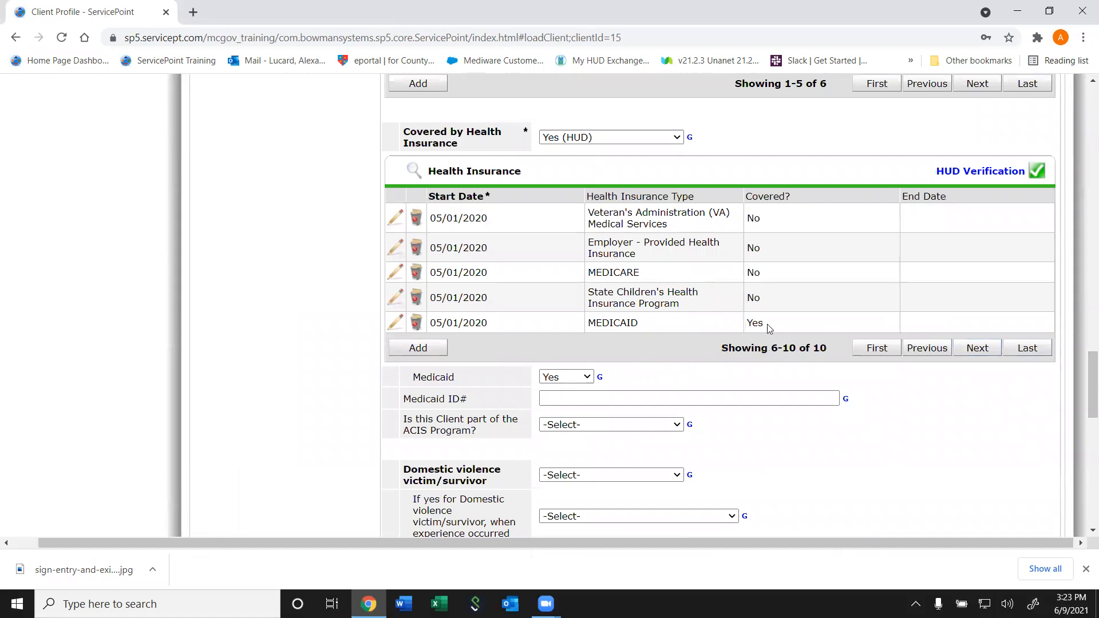
{"action": "left_click", "coordinate": [610, 399]}
{"action": "type", "text": "549u54u"}
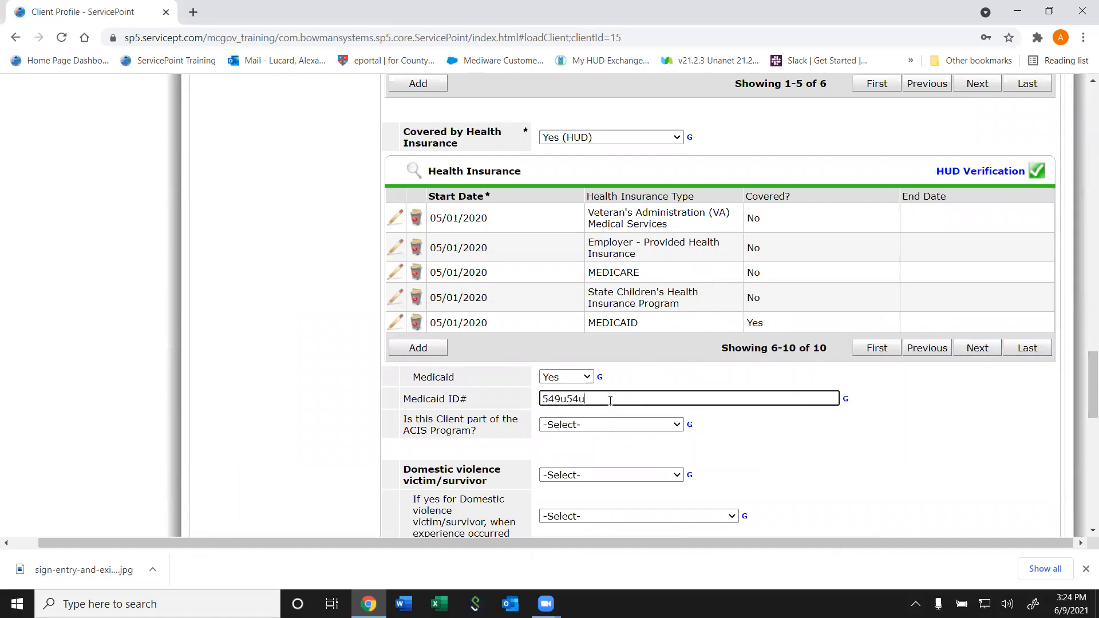
{"action": "type", "text": "439u4398"}
{"action": "type", "text": "36593"}
{"action": "scroll", "coordinate": [1091, 395], "scroll_direction": "down", "scroll_amount": 2}
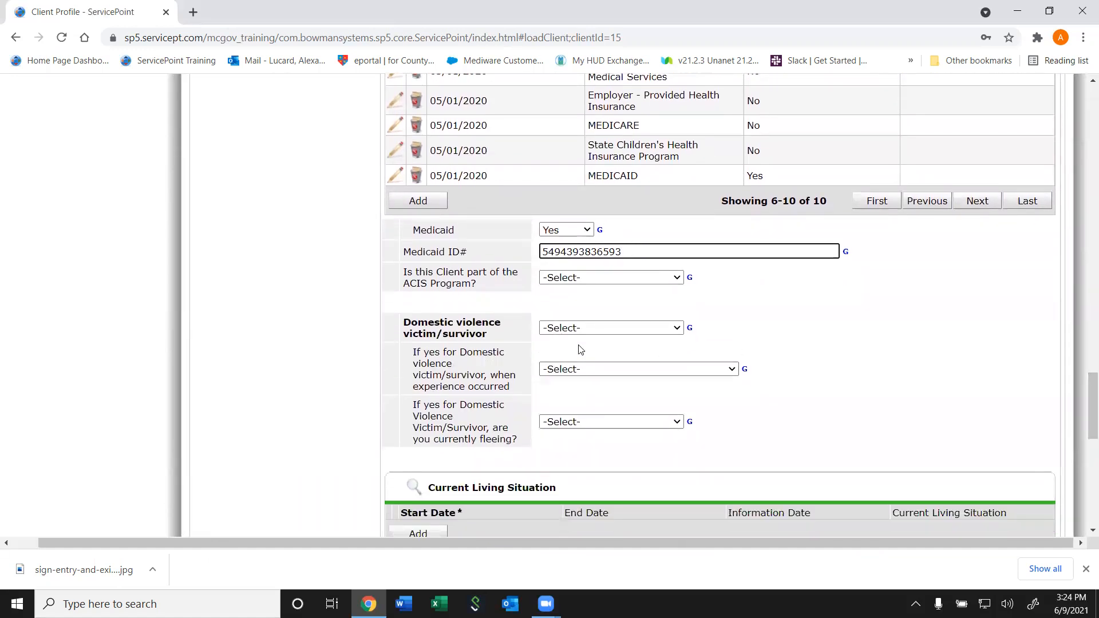
Answer No (HUD) to 'Is this Client part of the ACIS Program?'
{"action": "left_click", "coordinate": [575, 290]}
{"action": "left_click", "coordinate": [574, 280]}
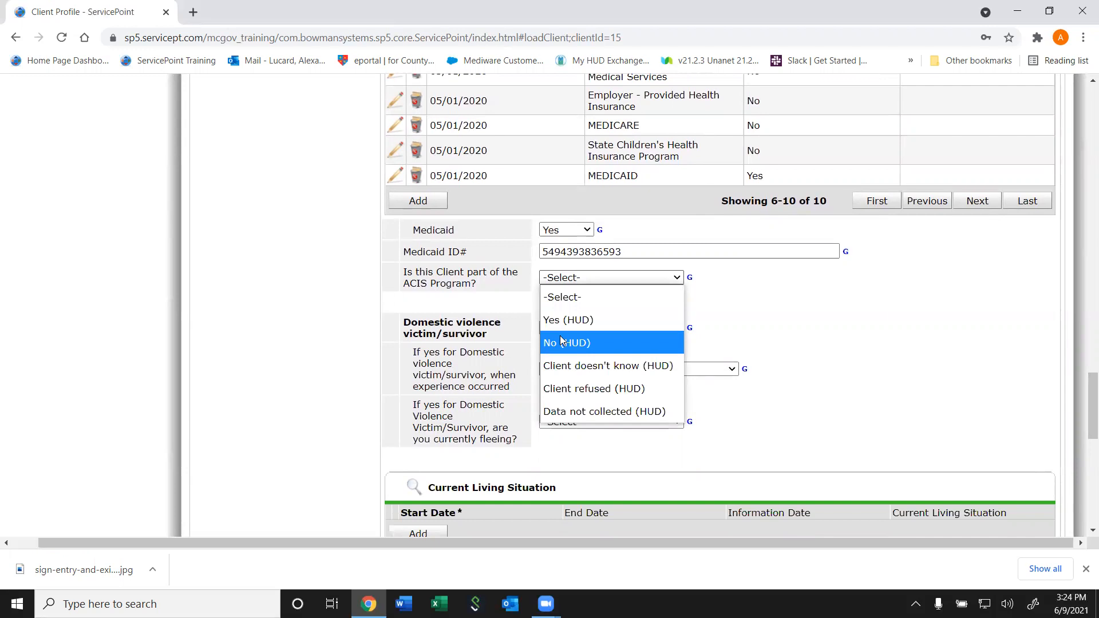
{"action": "left_click", "coordinate": [516, 296]}
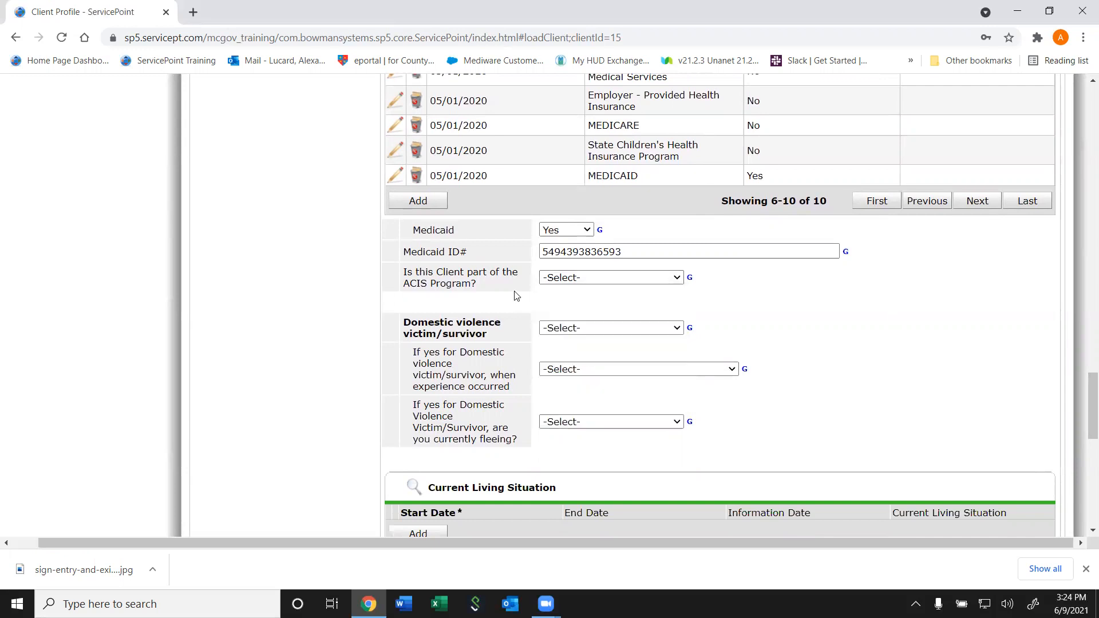
{"action": "left_click", "coordinate": [552, 281]}
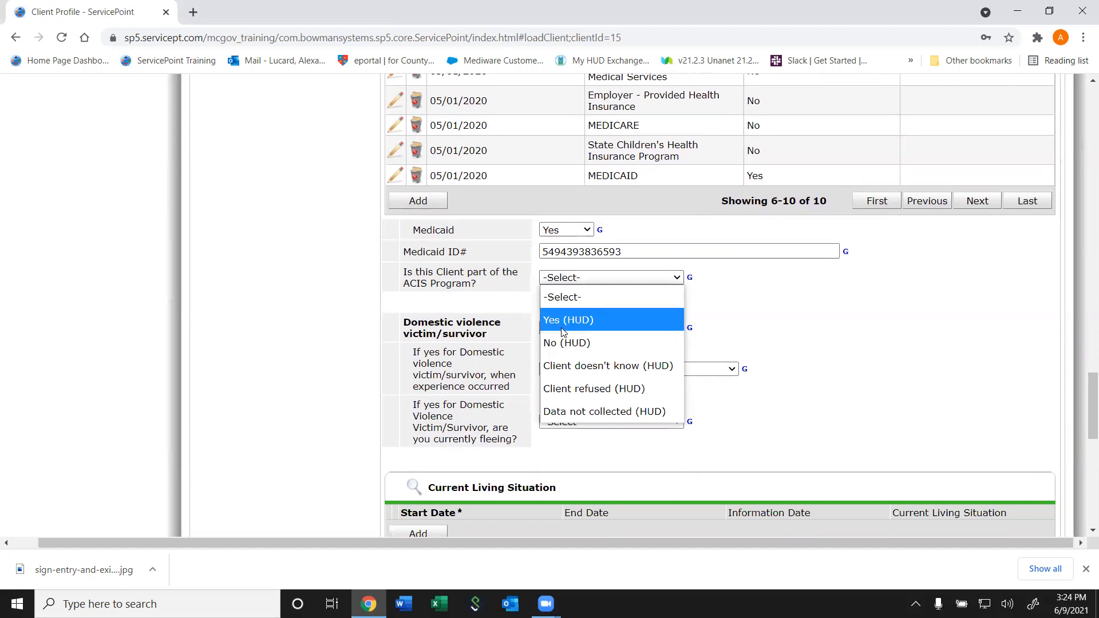
{"action": "left_click", "coordinate": [561, 346]}
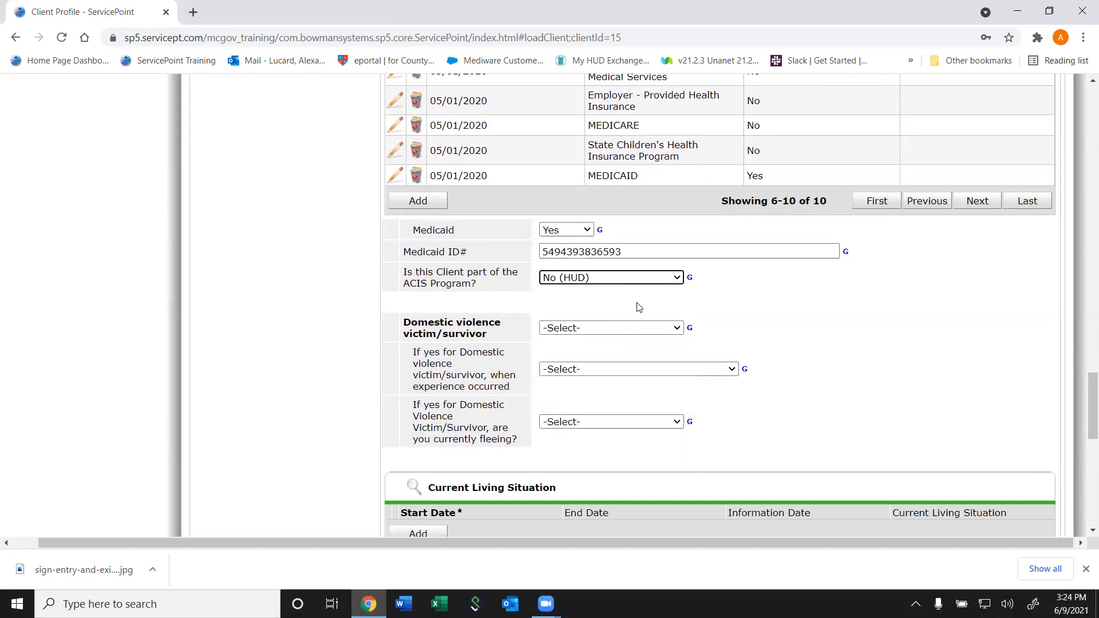
{"action": "left_click", "coordinate": [646, 286]}
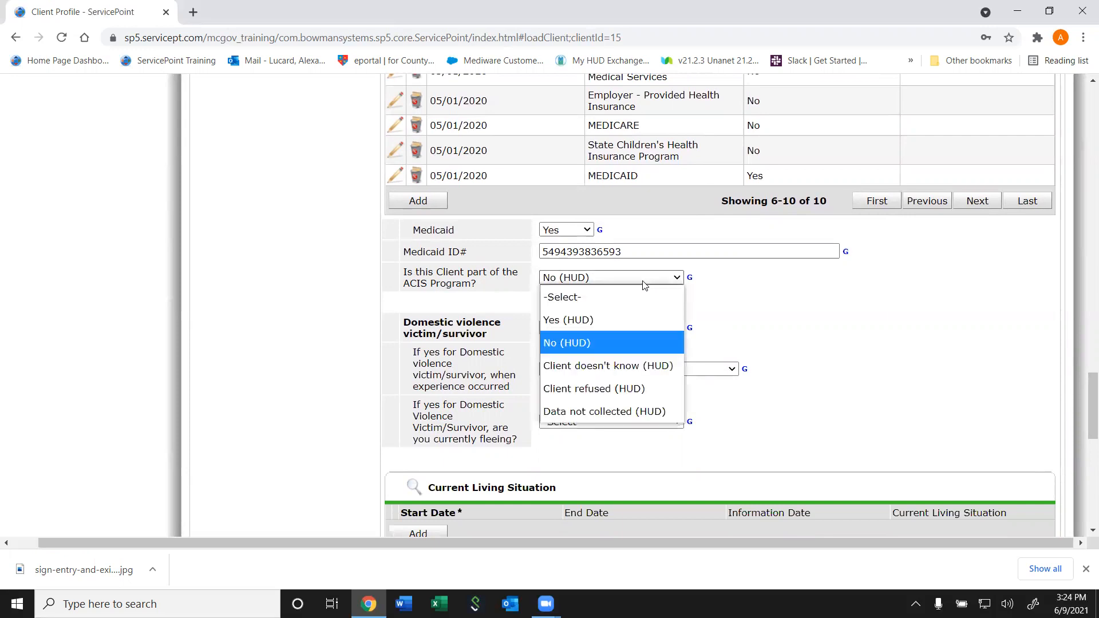
{"action": "left_click", "coordinate": [845, 316]}
{"action": "left_click_drag", "start_coordinate": [1088, 427], "coordinate": [1083, 450]}
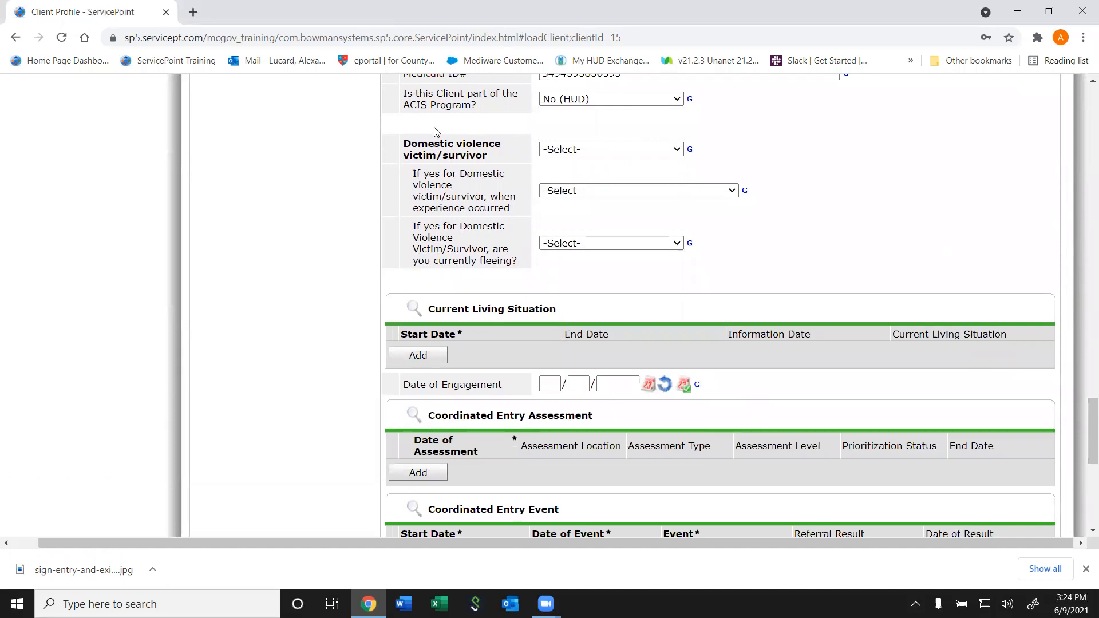
Answer No (HUD) to the domestic violence victim/survivor question
{"action": "left_click", "coordinate": [604, 155]}
{"action": "left_click", "coordinate": [586, 213]}
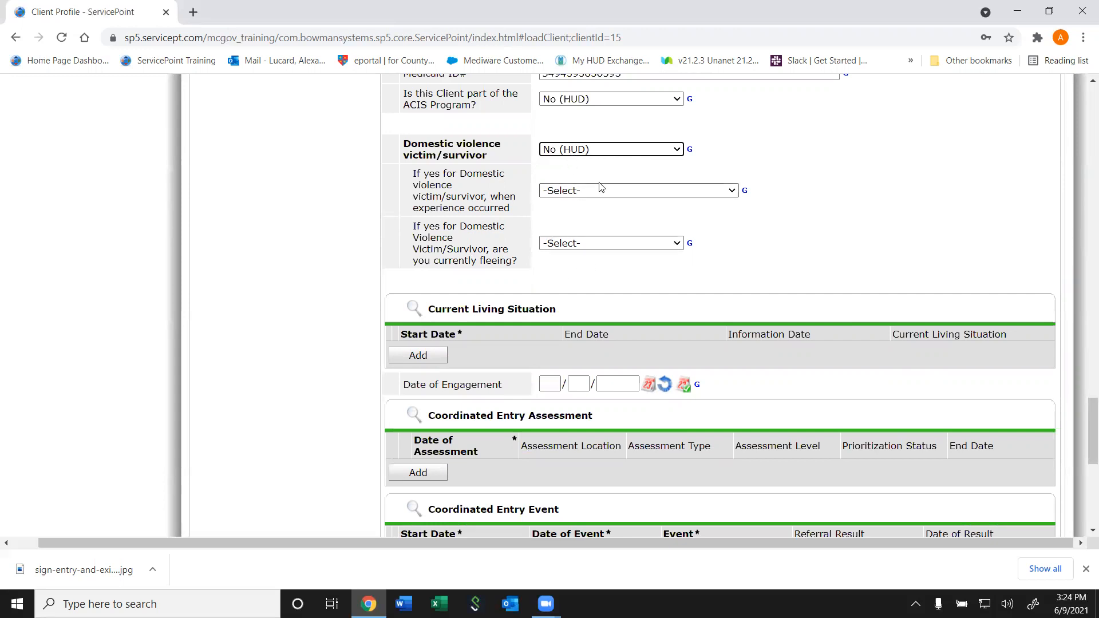
{"action": "scroll", "coordinate": [1082, 464], "scroll_direction": "down", "scroll_amount": 3}
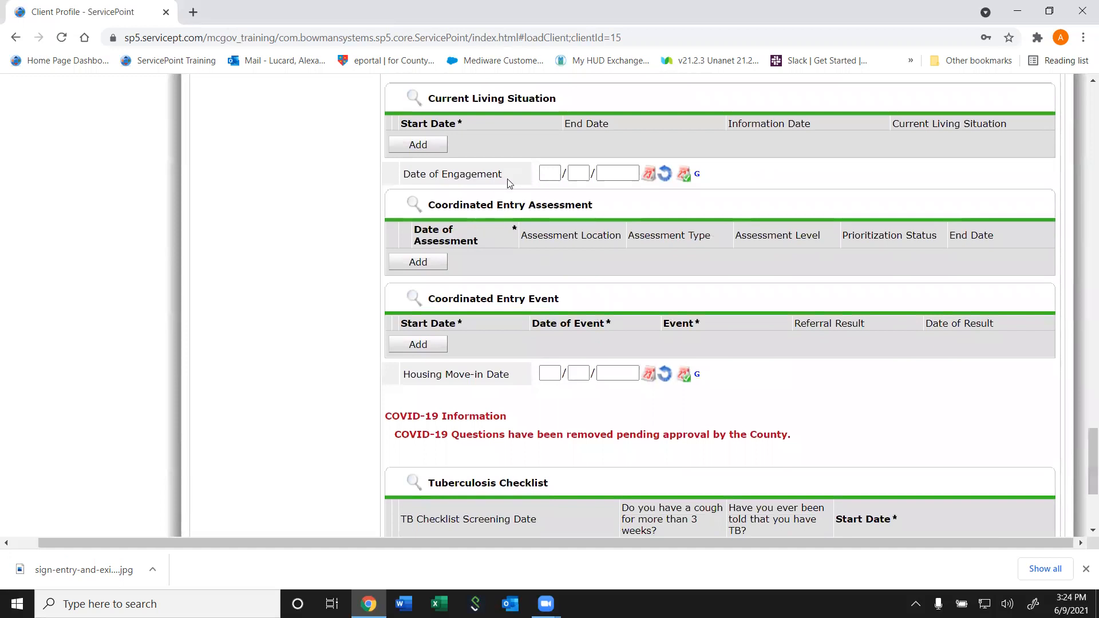
Start a new Current Living Situation as rental by client with other ongoing housing subsidy
{"action": "left_click", "coordinate": [430, 149]}
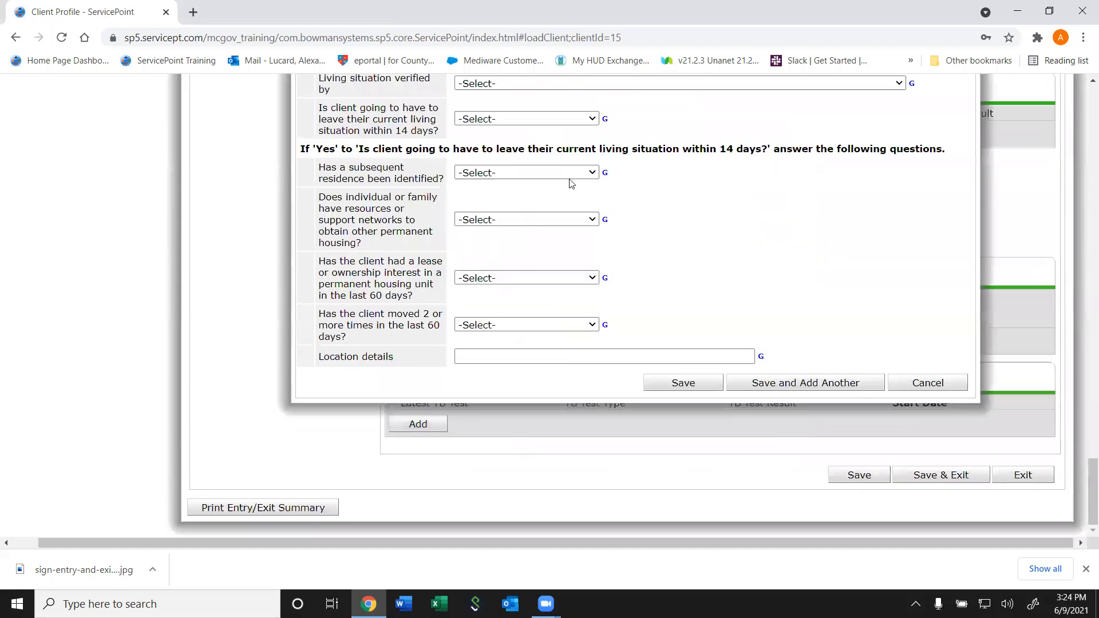
{"action": "mouse_move", "coordinate": [1083, 488]}
{"action": "left_mouse_down"}
{"action": "mouse_move", "coordinate": [1084, 416]}
{"action": "mouse_move", "coordinate": [1084, 468]}
{"action": "left_mouse_up"}
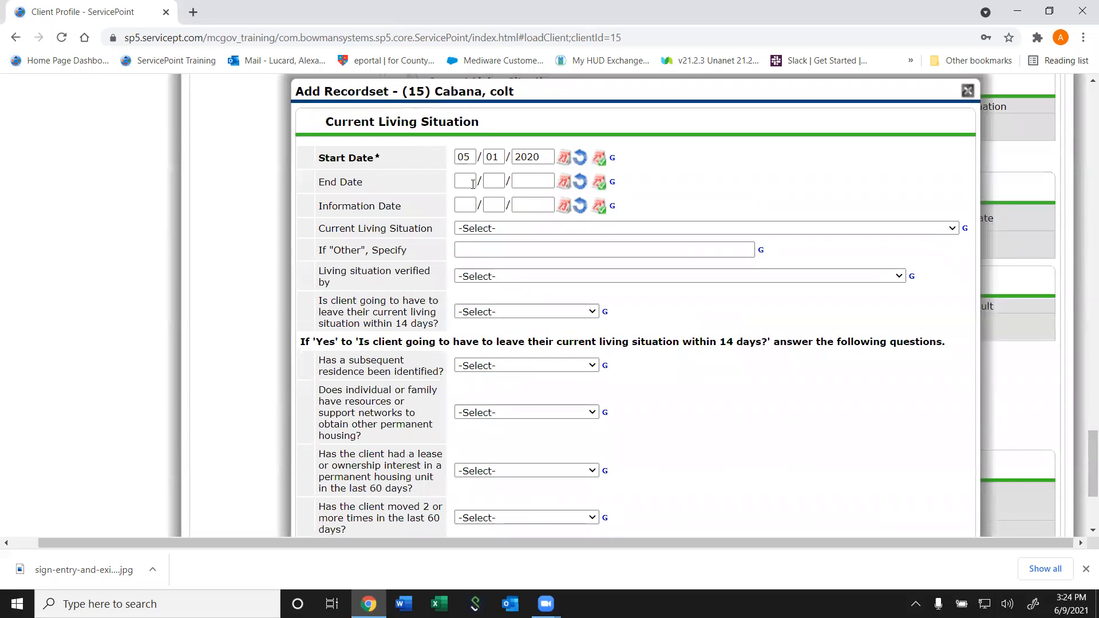
{"action": "left_click", "coordinate": [695, 231]}
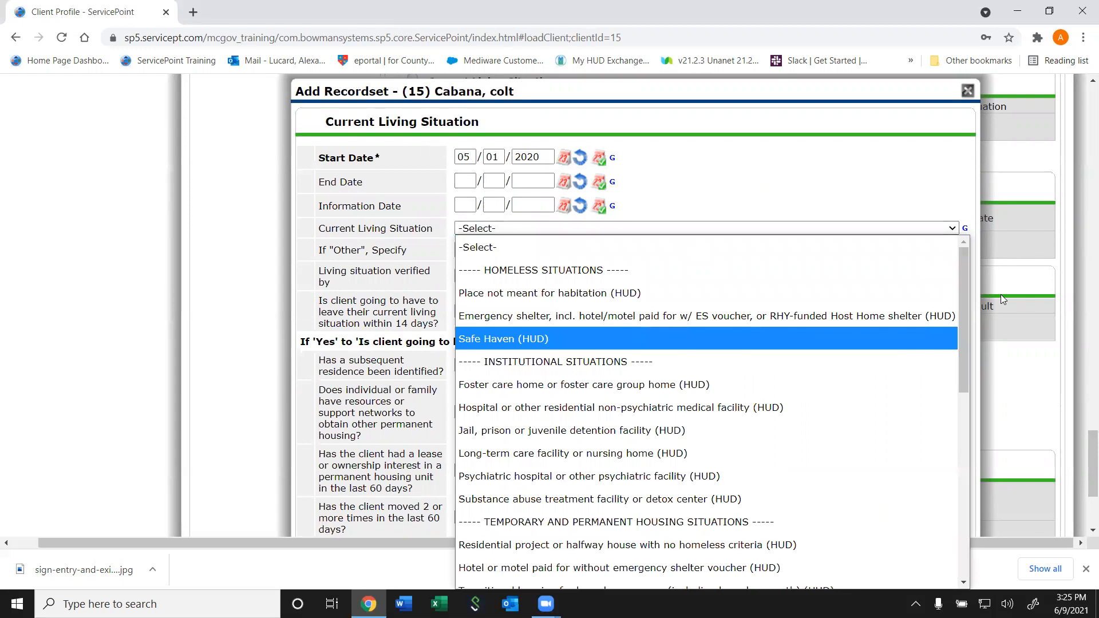
{"action": "left_click_drag", "start_coordinate": [962, 315], "coordinate": [933, 474]}
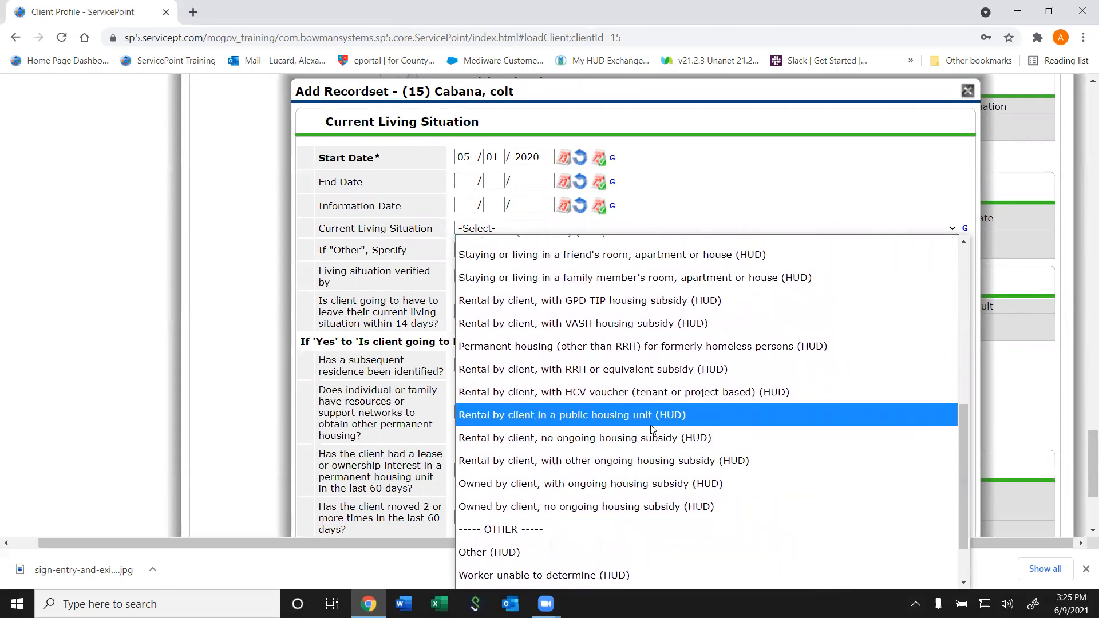
{"action": "left_click", "coordinate": [628, 461]}
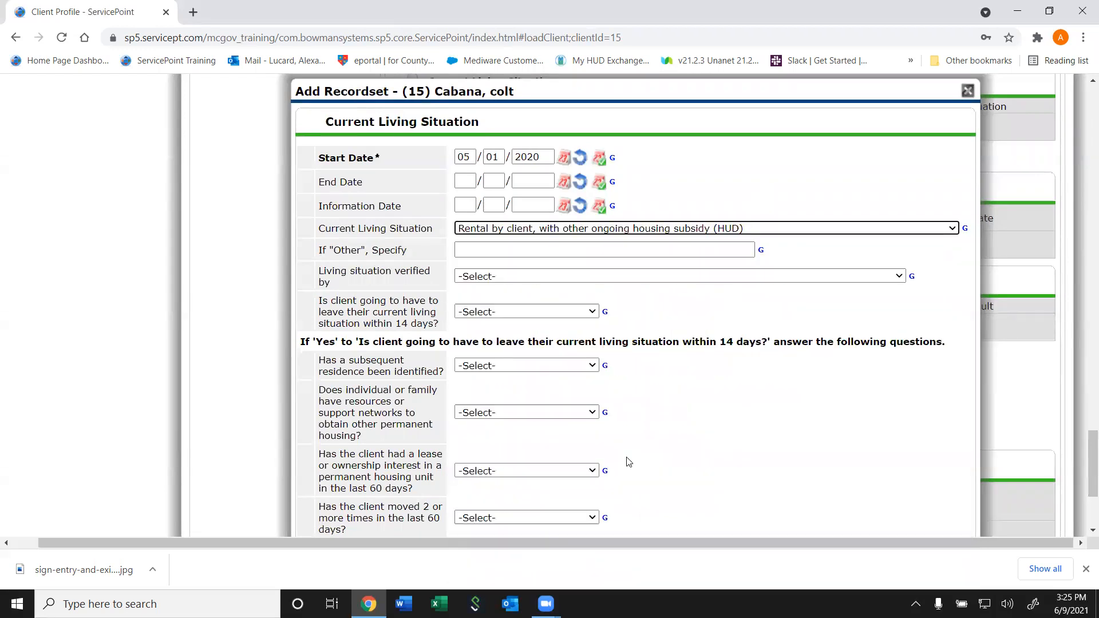
Set Rapid Re Housing Singles HSP Catholic Charities as verifier and No (HUD) for leaving within 14 days, then save
{"action": "left_click", "coordinate": [488, 281]}
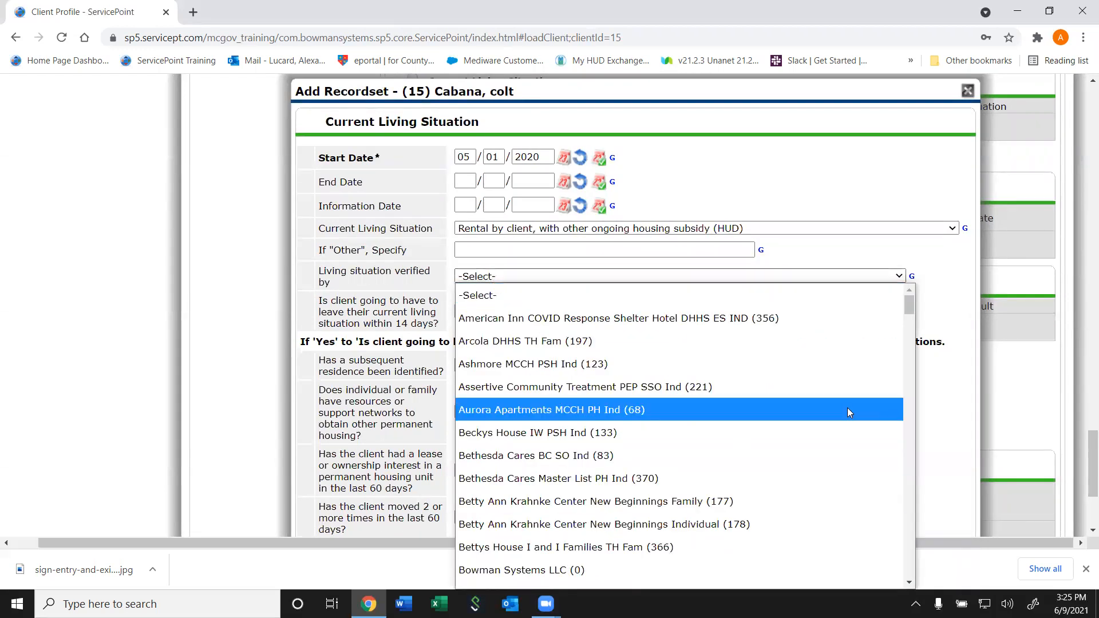
{"action": "left_click_drag", "start_coordinate": [913, 312], "coordinate": [890, 547]}
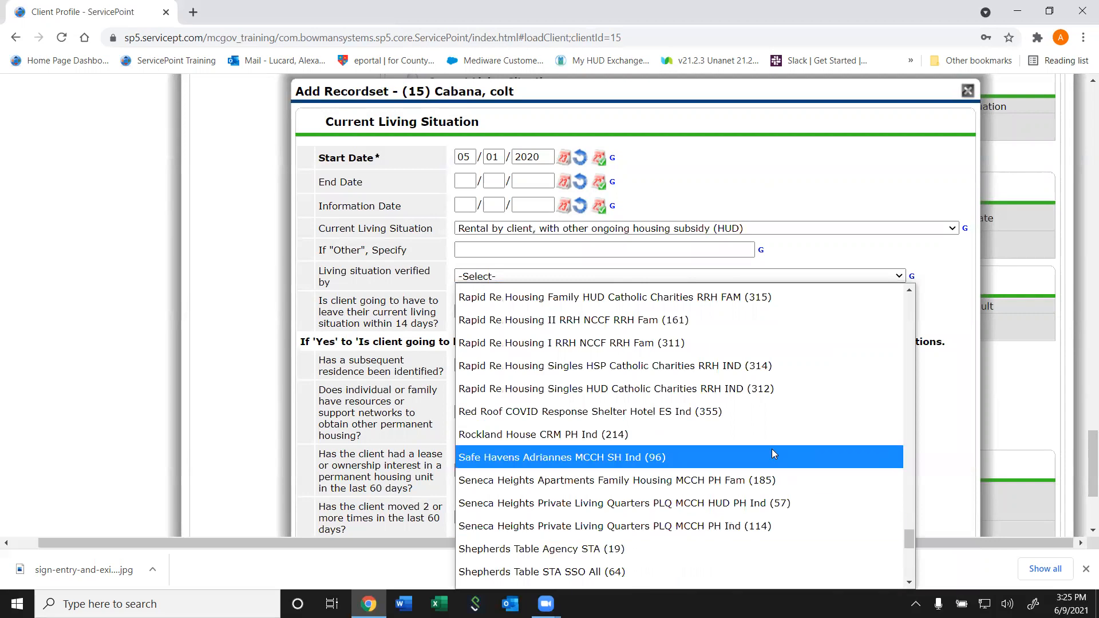
{"action": "left_click", "coordinate": [742, 364]}
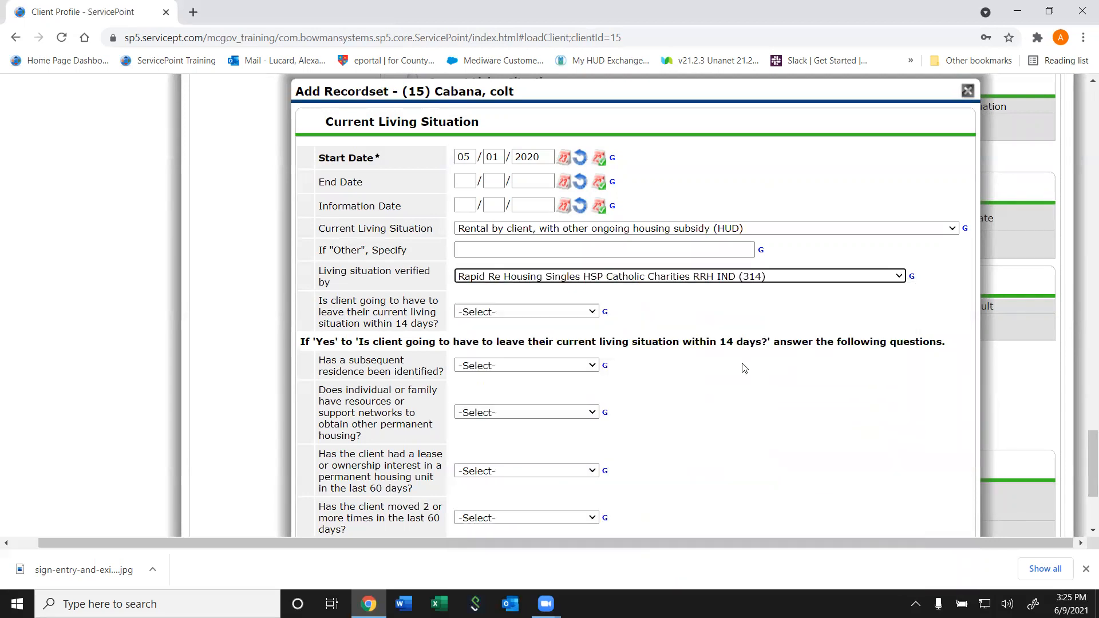
{"action": "left_click", "coordinate": [516, 314]}
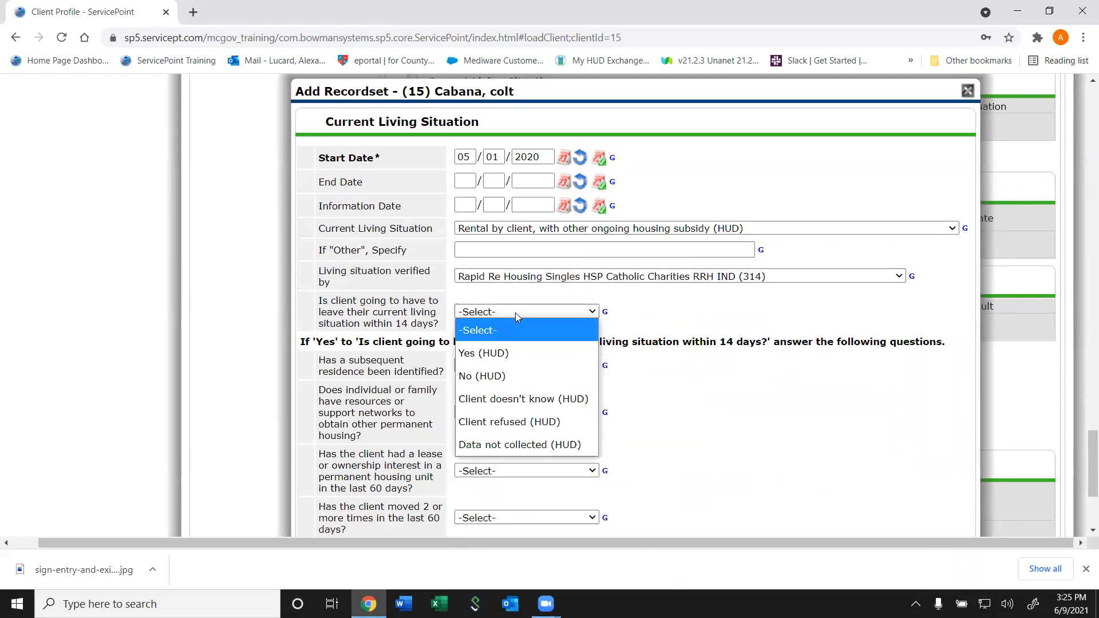
{"action": "left_click", "coordinate": [502, 377]}
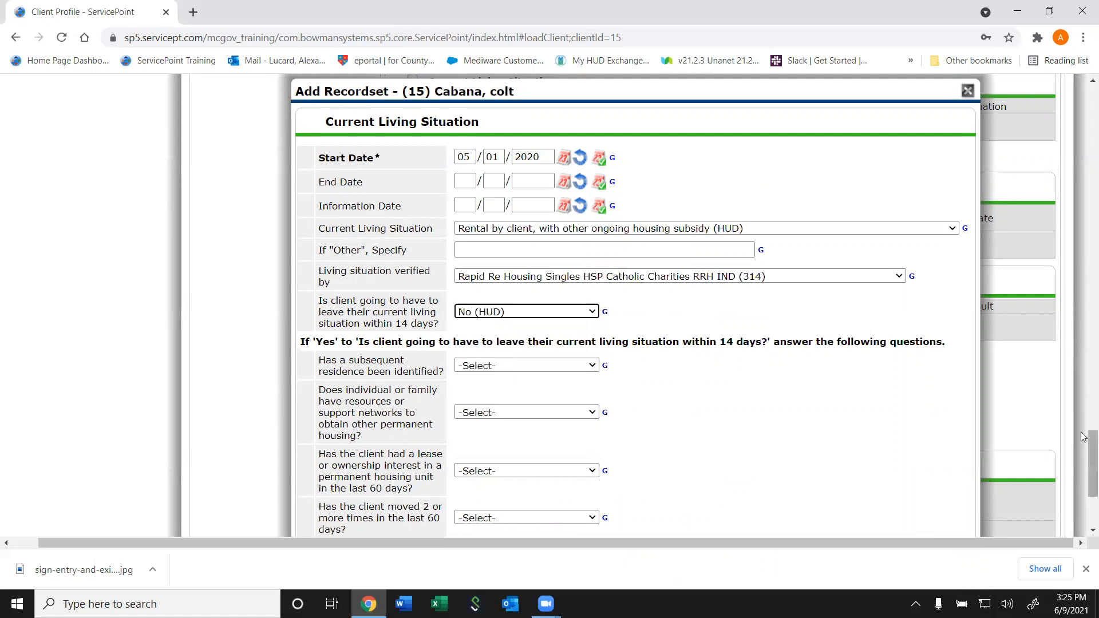
{"action": "scroll", "coordinate": [1083, 440], "scroll_direction": "down", "scroll_amount": 5}
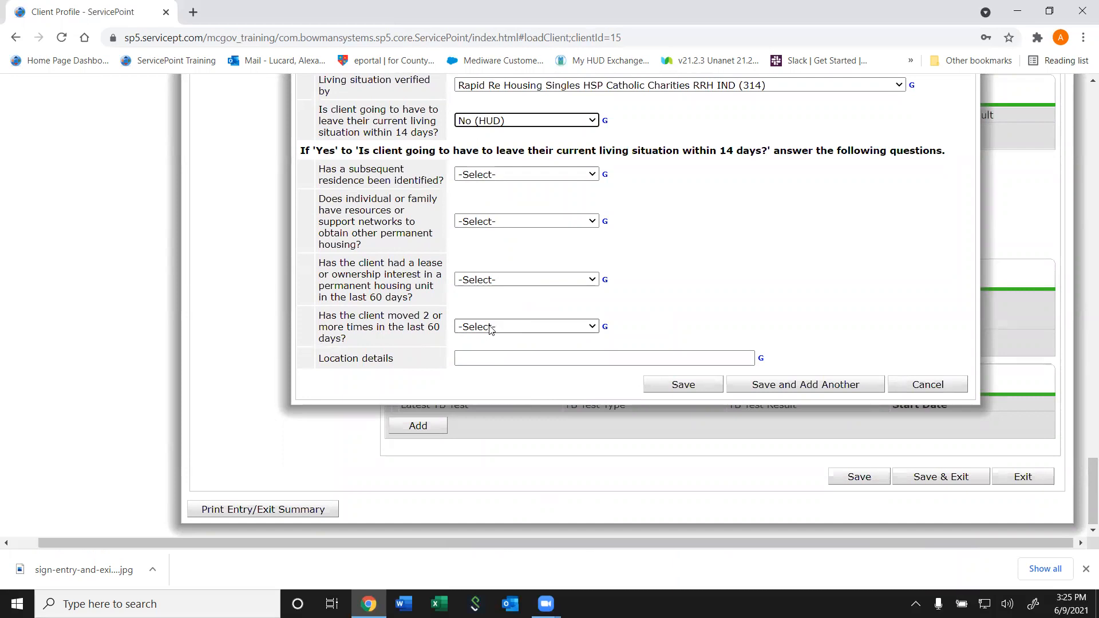
{"action": "left_click", "coordinate": [497, 352]}
{"action": "left_click", "coordinate": [721, 387]}
{"action": "left_click_drag", "start_coordinate": [1083, 504], "coordinate": [1034, 464]}
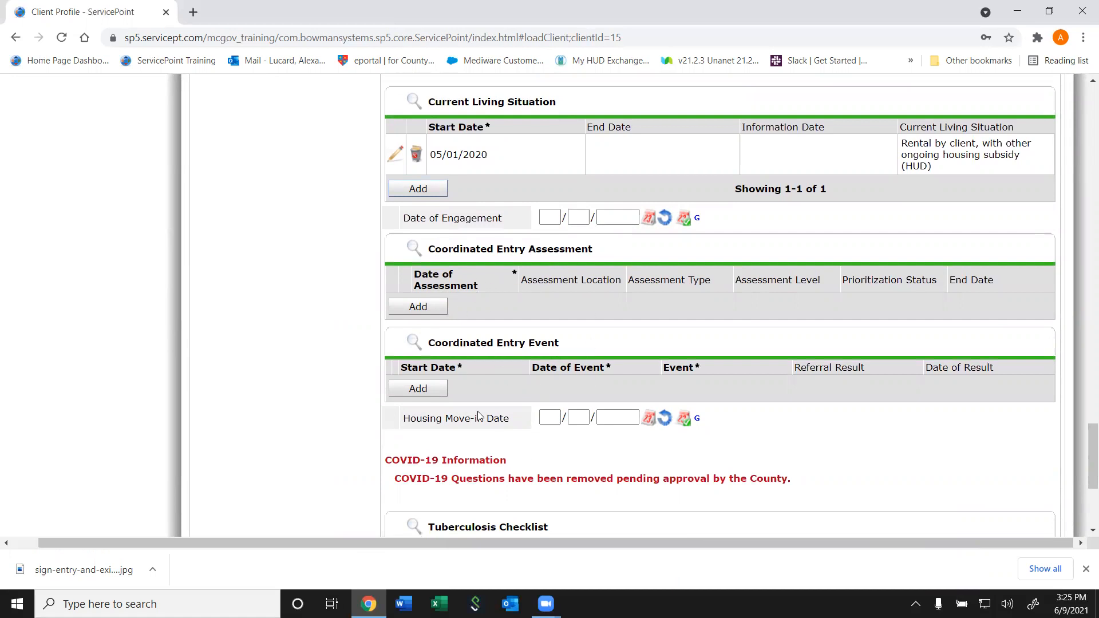
{"action": "left_click", "coordinate": [552, 217]}
{"action": "left_click", "coordinate": [421, 312]}
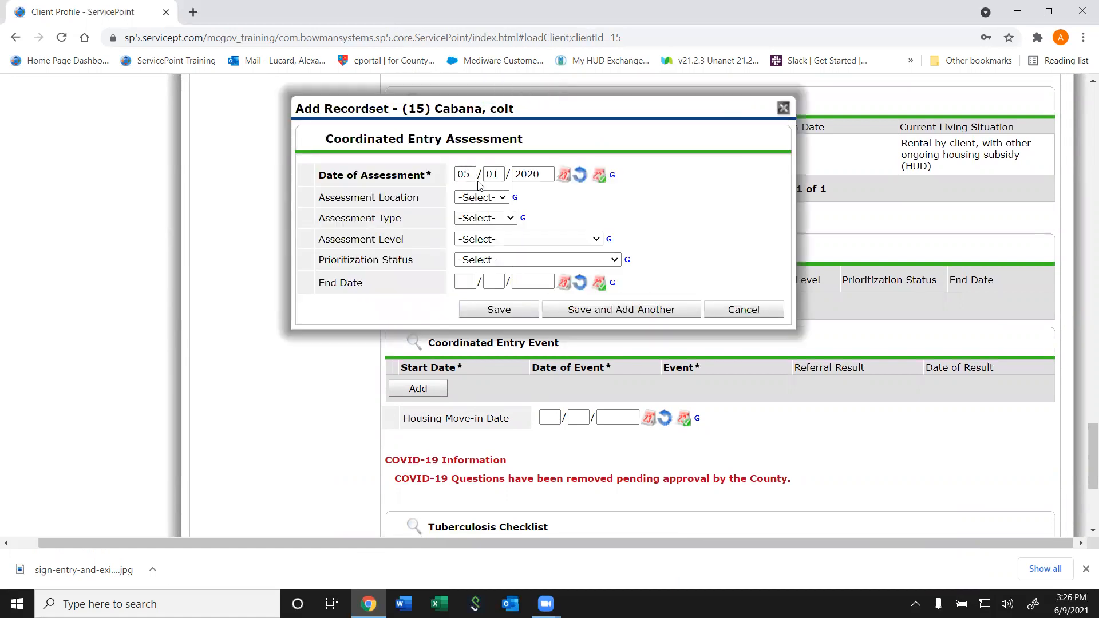
{"action": "left_click", "coordinate": [475, 198]}
{"action": "left_click", "coordinate": [578, 208]}
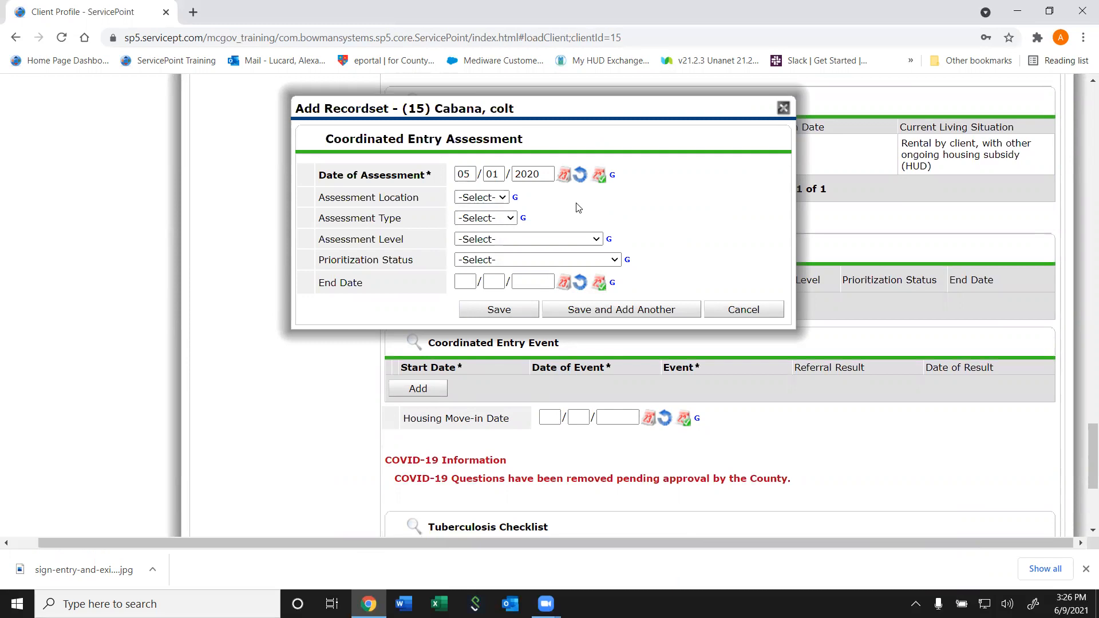
{"action": "left_click", "coordinate": [493, 220]}
{"action": "left_click", "coordinate": [561, 239]}
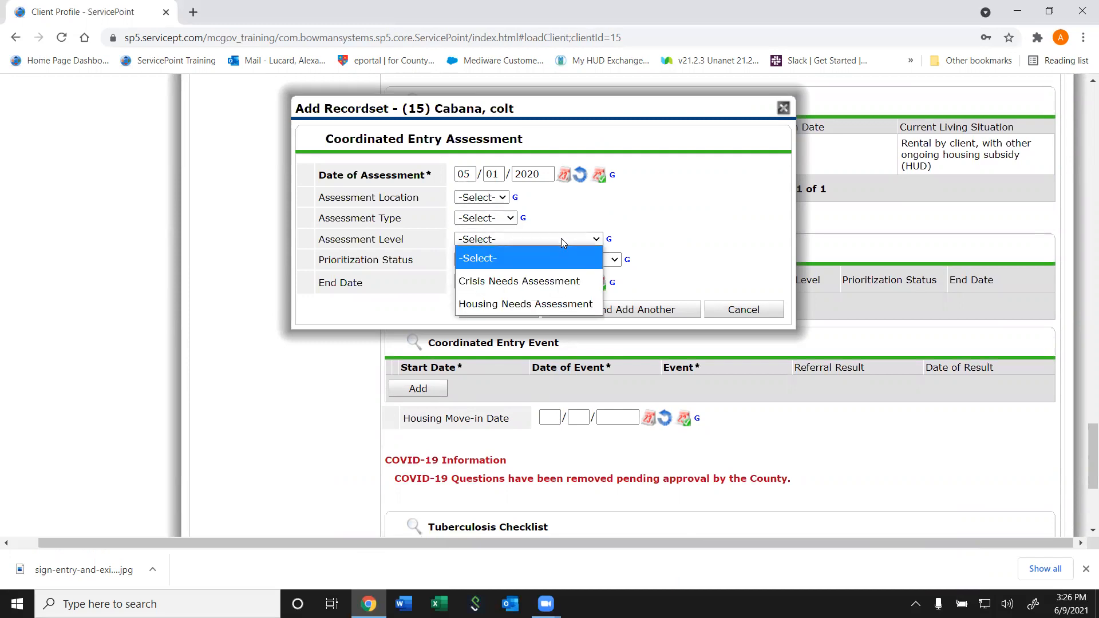
{"action": "left_click", "coordinate": [711, 142]}
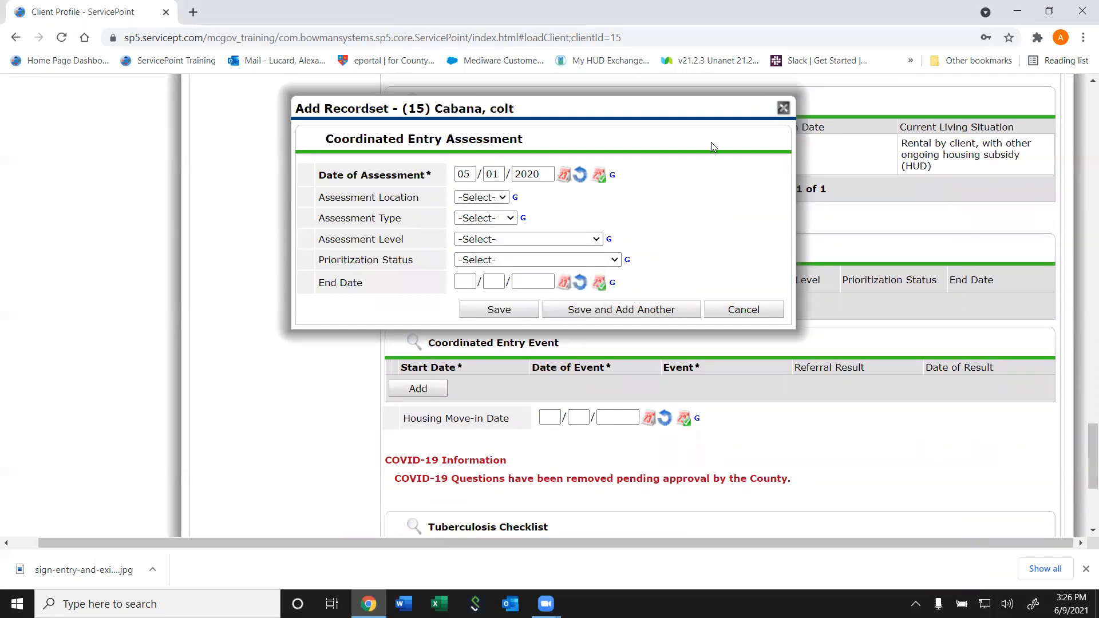
{"action": "left_click", "coordinate": [778, 109]}
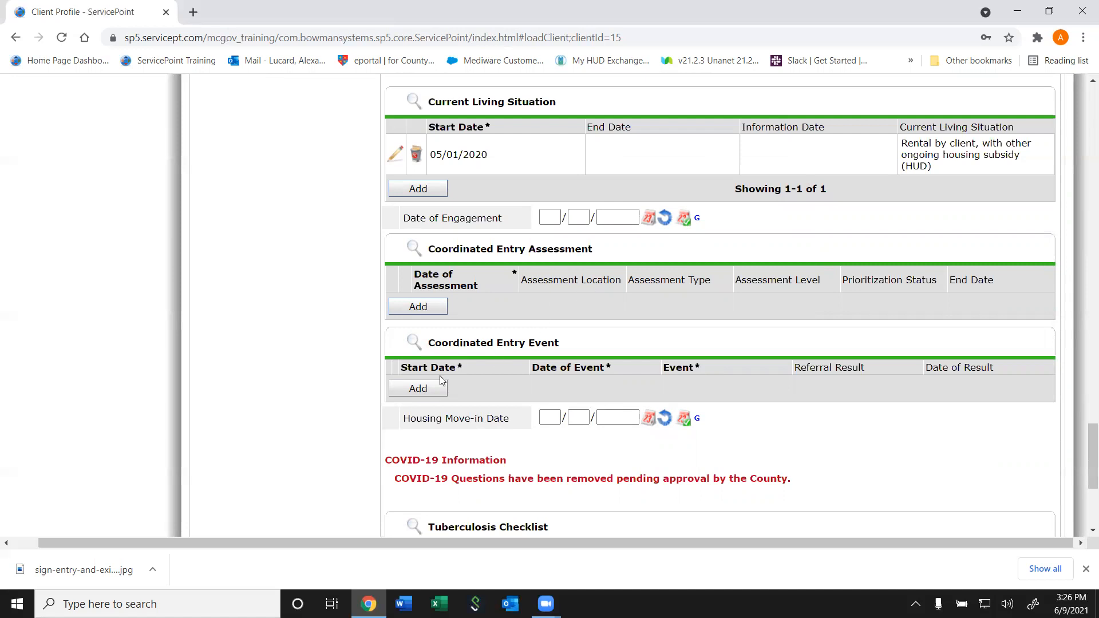
{"action": "left_click", "coordinate": [425, 388]}
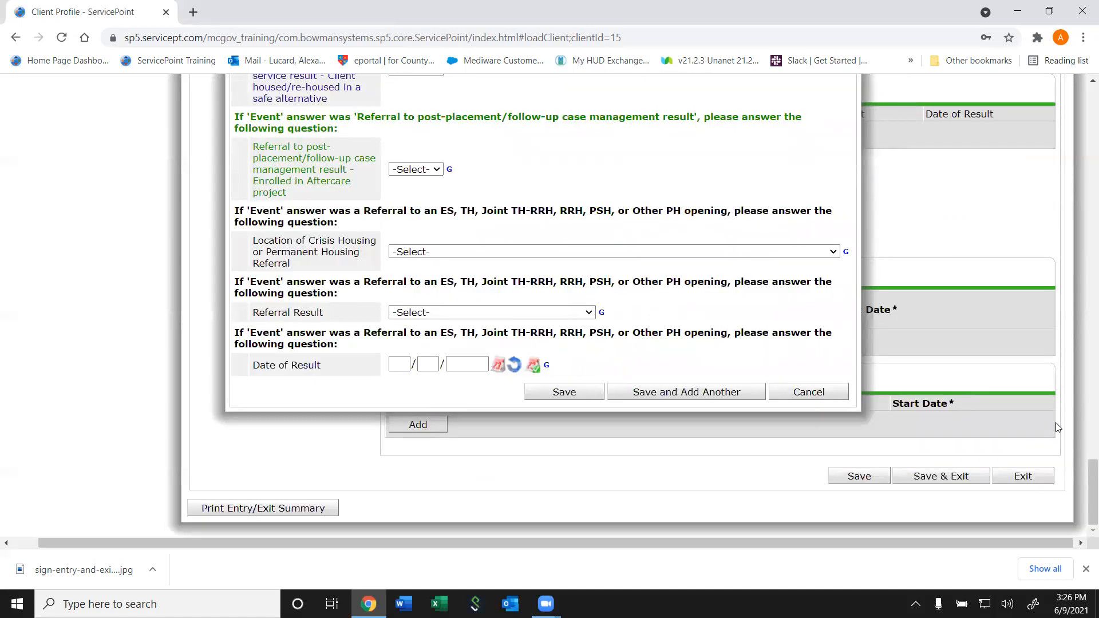
{"action": "scroll", "coordinate": [1084, 469], "scroll_direction": "up", "scroll_amount": 5}
{"action": "scroll", "coordinate": [1083, 468], "scroll_direction": "down", "scroll_amount": 4}
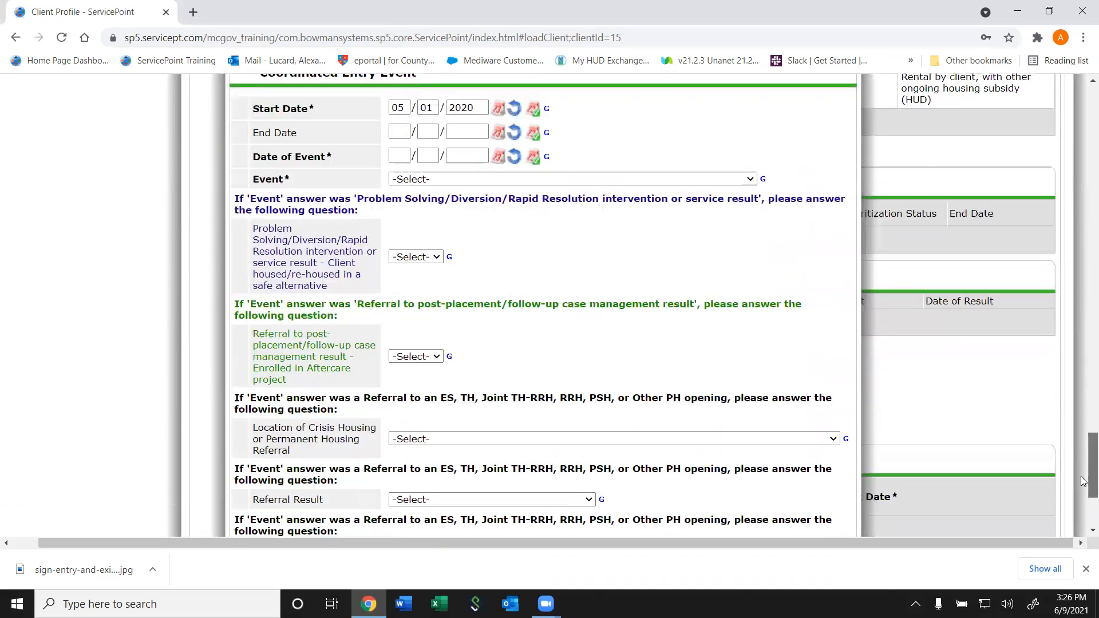
{"action": "scroll", "coordinate": [1084, 472], "scroll_direction": "up", "scroll_amount": 2}
{"action": "scroll", "coordinate": [1083, 474], "scroll_direction": "down", "scroll_amount": 3}
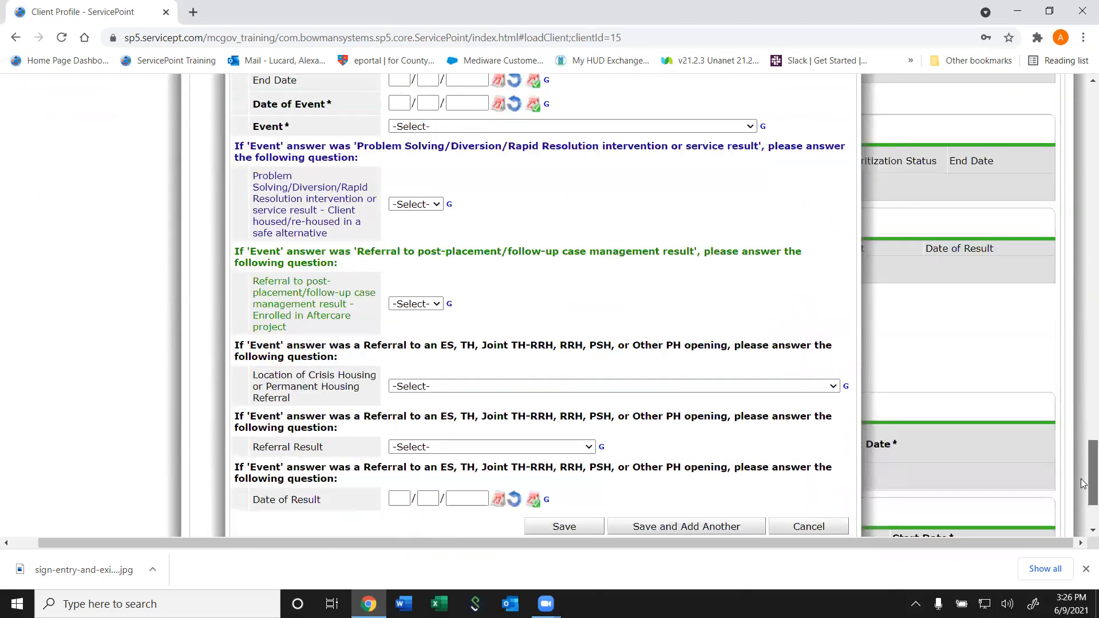
{"action": "left_click", "coordinate": [805, 478]}
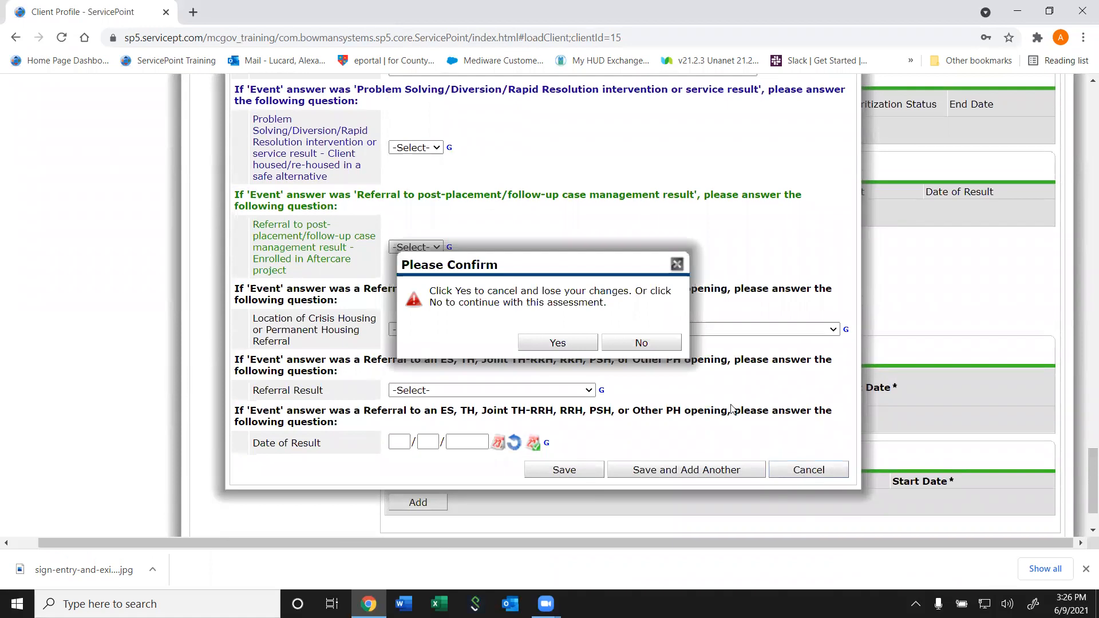
{"action": "left_click", "coordinate": [665, 348]}
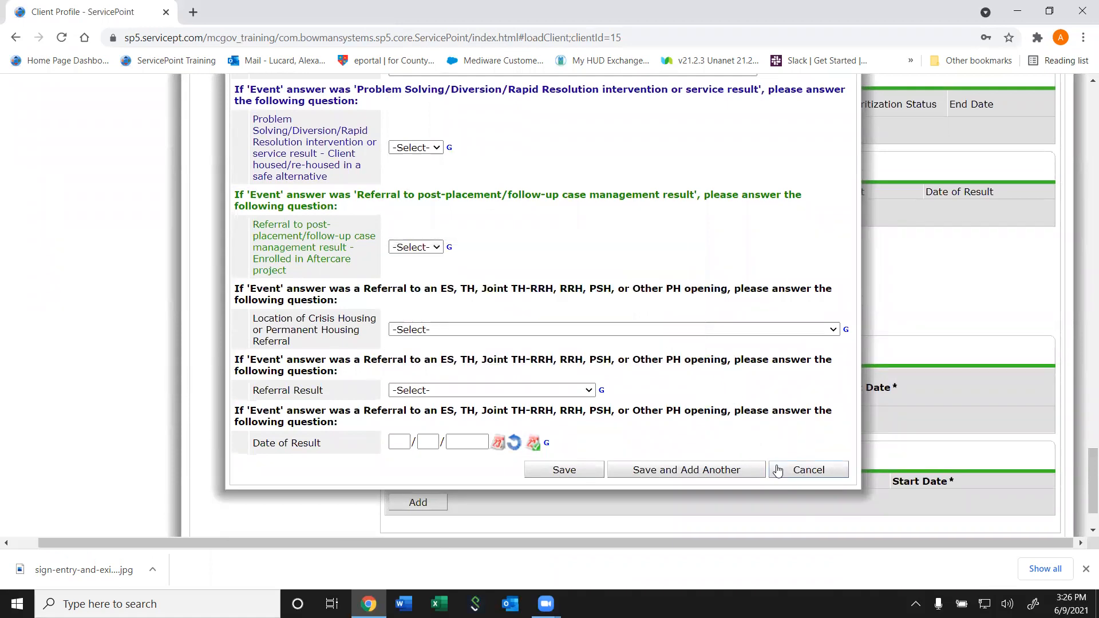
{"action": "left_click", "coordinate": [779, 471]}
{"action": "left_click", "coordinate": [552, 348]}
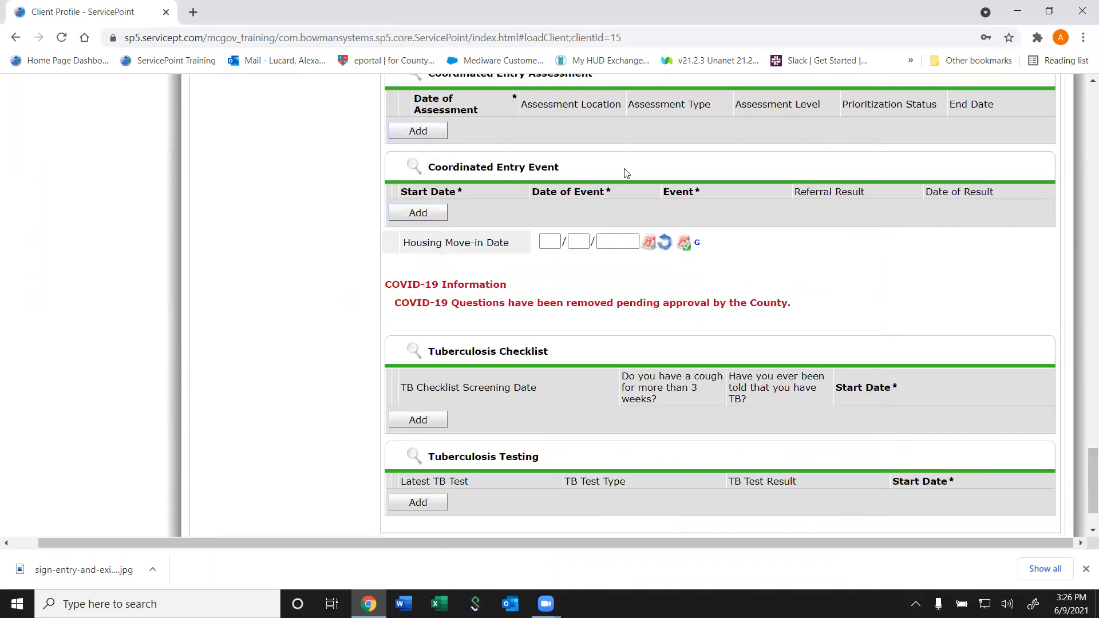
{"action": "scroll", "coordinate": [555, 147], "scroll_direction": "up", "scroll_amount": 2}
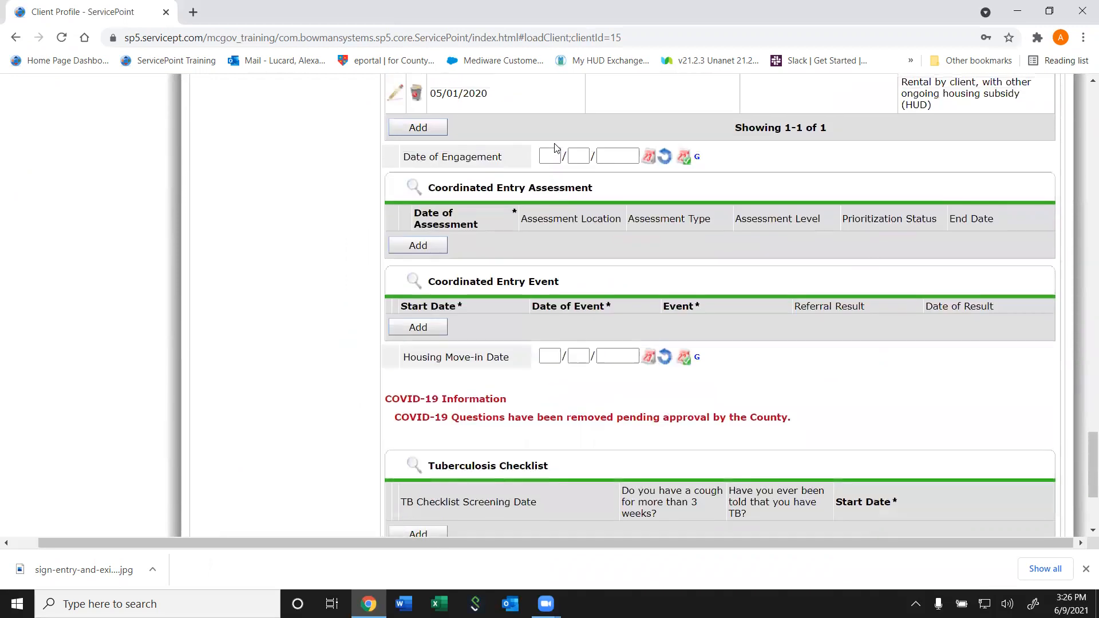
{"action": "left_click_drag", "start_coordinate": [1084, 490], "coordinate": [1084, 458]}
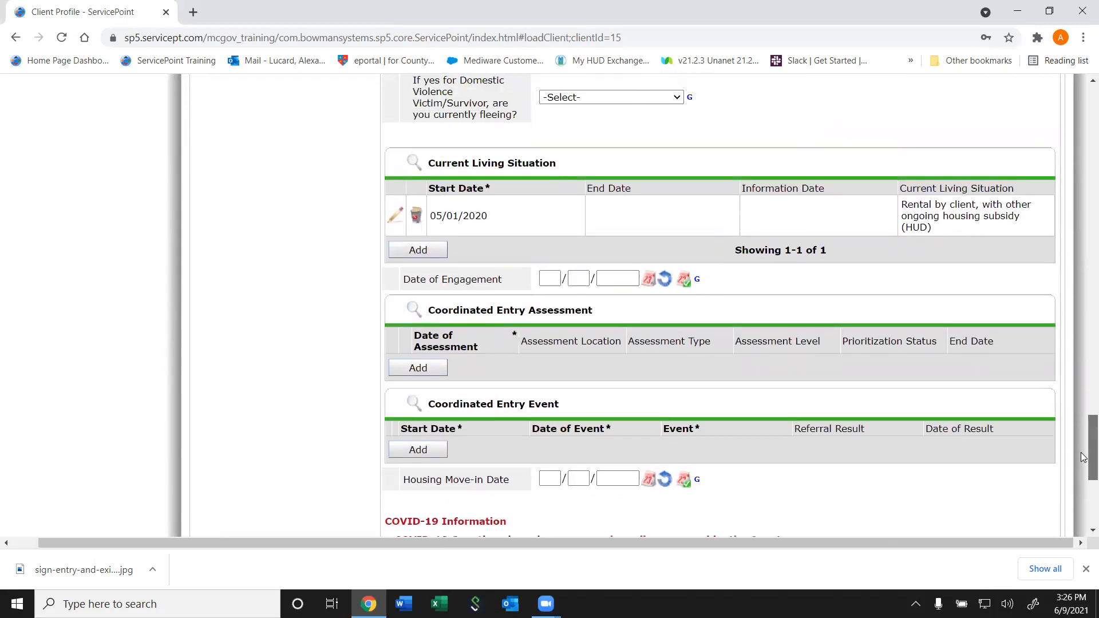
{"action": "scroll", "coordinate": [1084, 458], "scroll_direction": "down", "scroll_amount": 5}
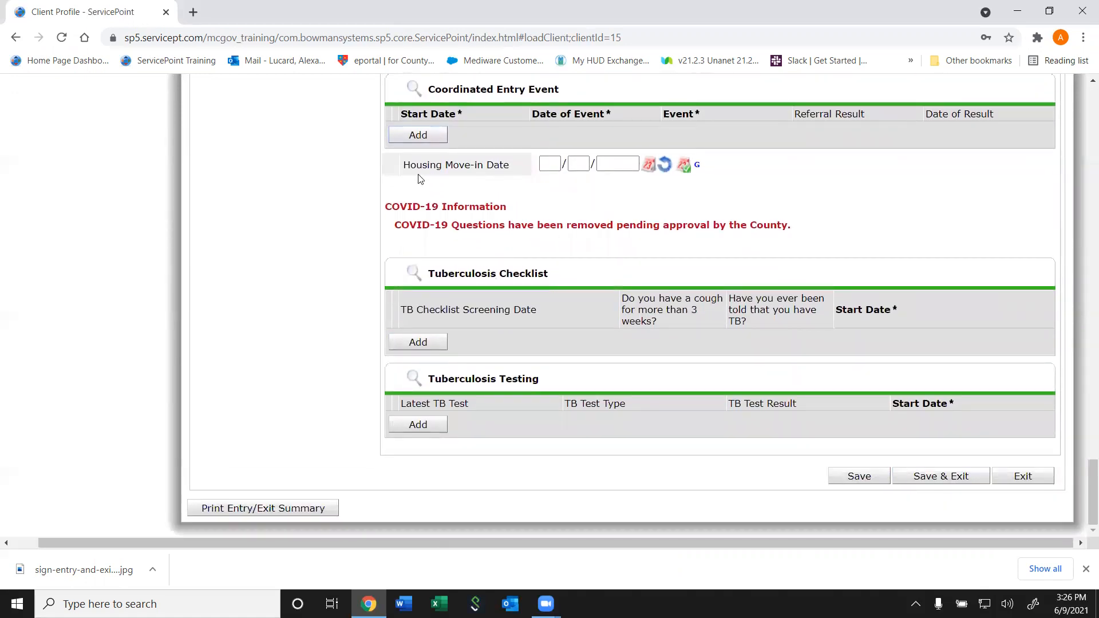
{"action": "left_click_drag", "start_coordinate": [404, 168], "coordinate": [589, 175]}
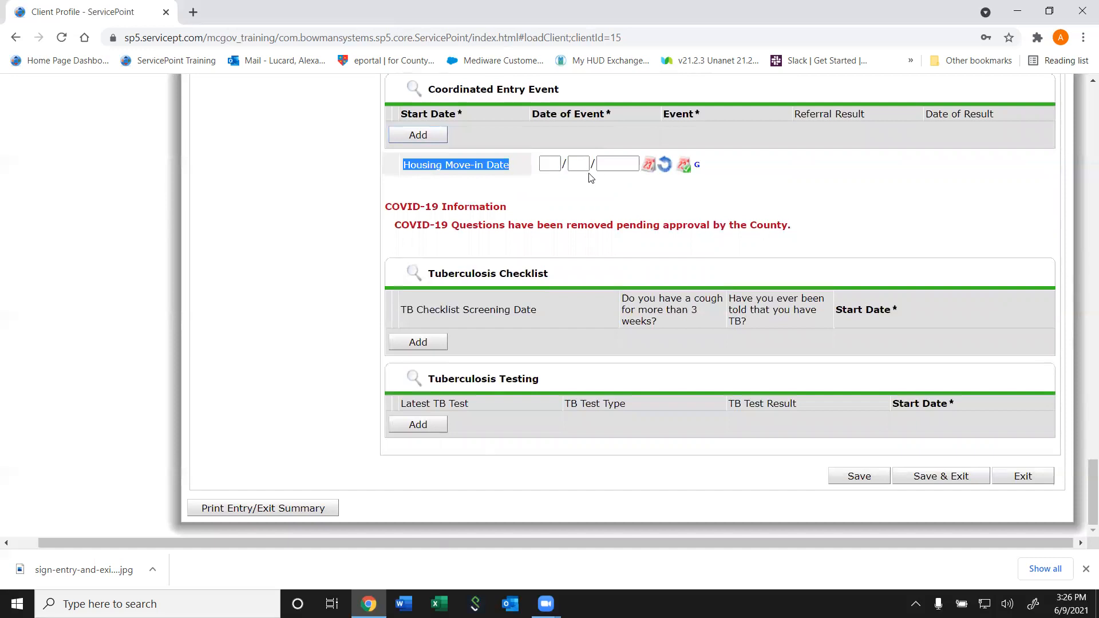
{"action": "left_click", "coordinate": [619, 167]}
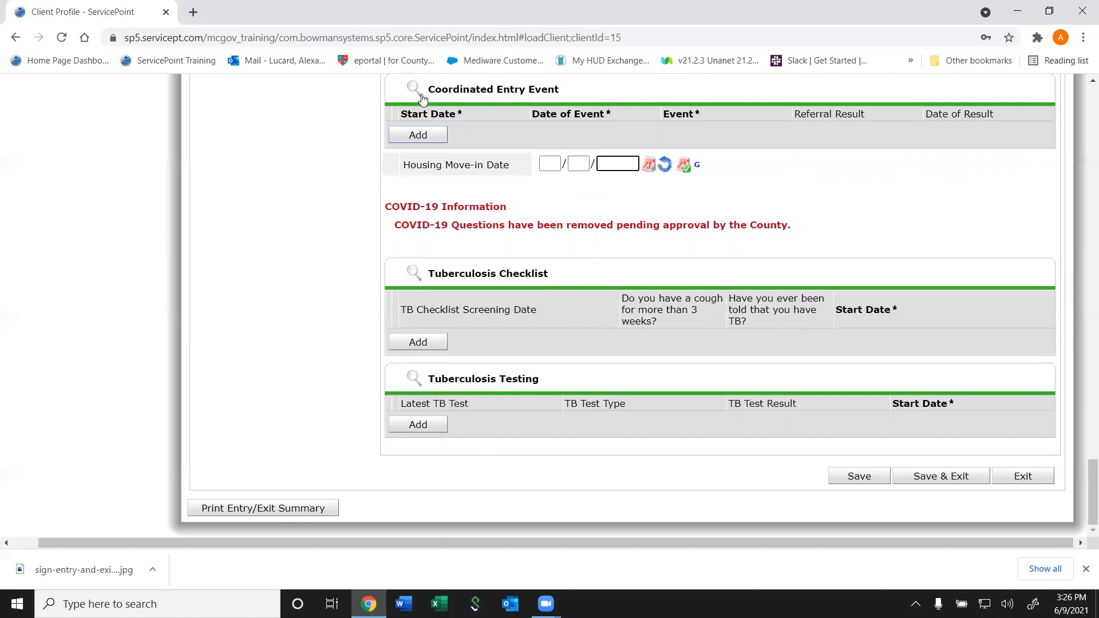
{"action": "left_click_drag", "start_coordinate": [1084, 495], "coordinate": [1076, 144]}
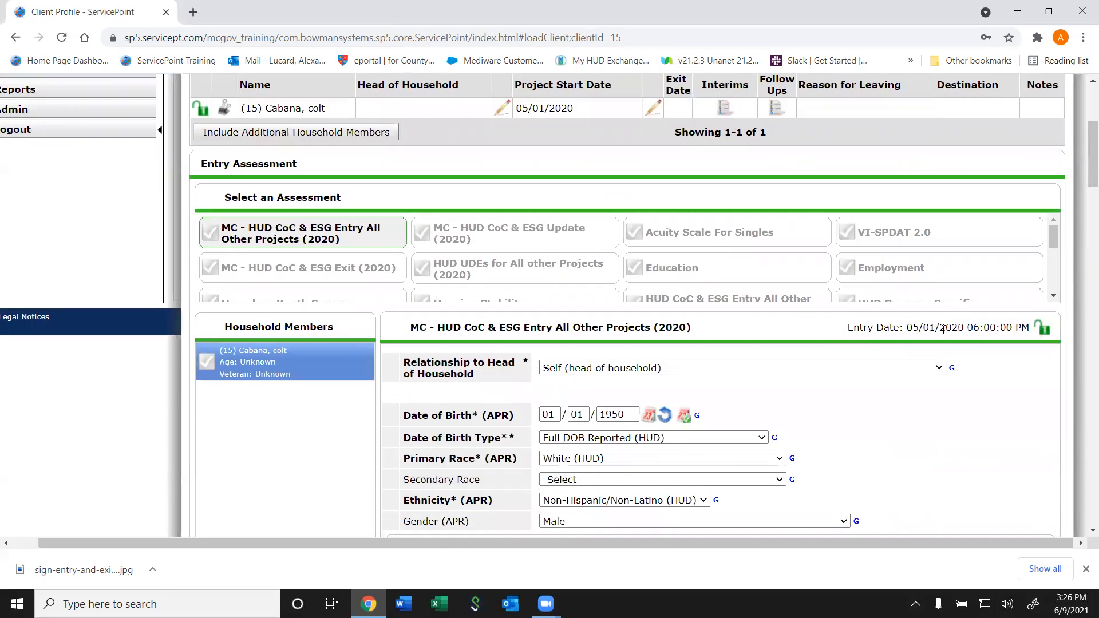
{"action": "left_click_drag", "start_coordinate": [1084, 199], "coordinate": [1084, 518]}
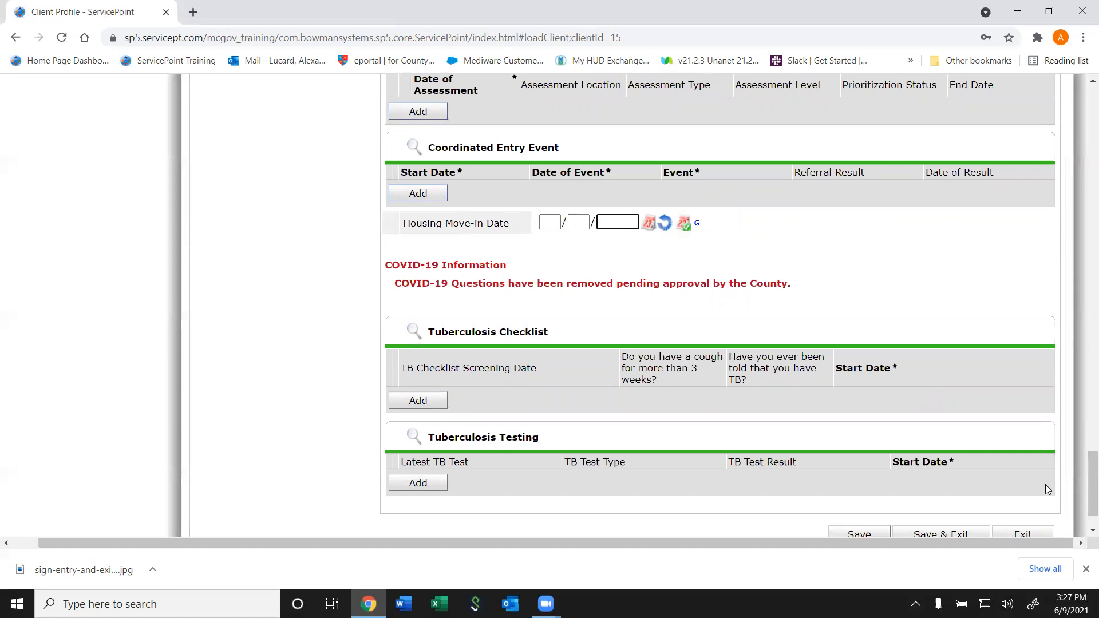
{"action": "scroll", "coordinate": [1082, 489], "scroll_direction": "down", "scroll_amount": 2}
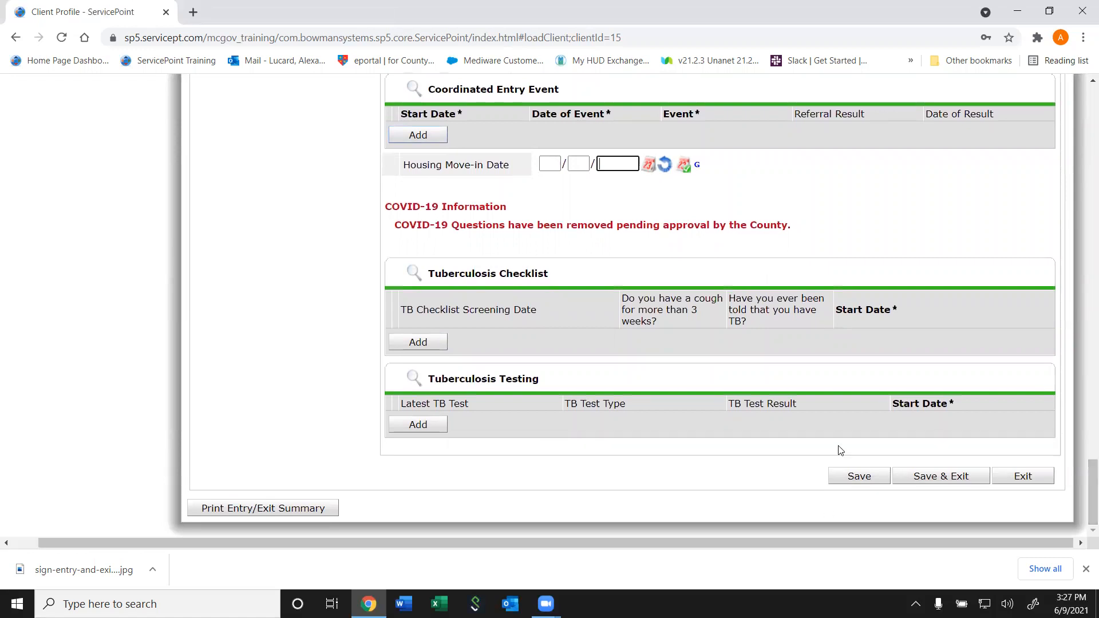
Add a TB checklist dated 04/01/2020: Yes to night sweats and weight loss, No to others
{"action": "left_click", "coordinate": [427, 342]}
{"action": "left_click", "coordinate": [465, 121]}
{"action": "type", "text": "0401"}
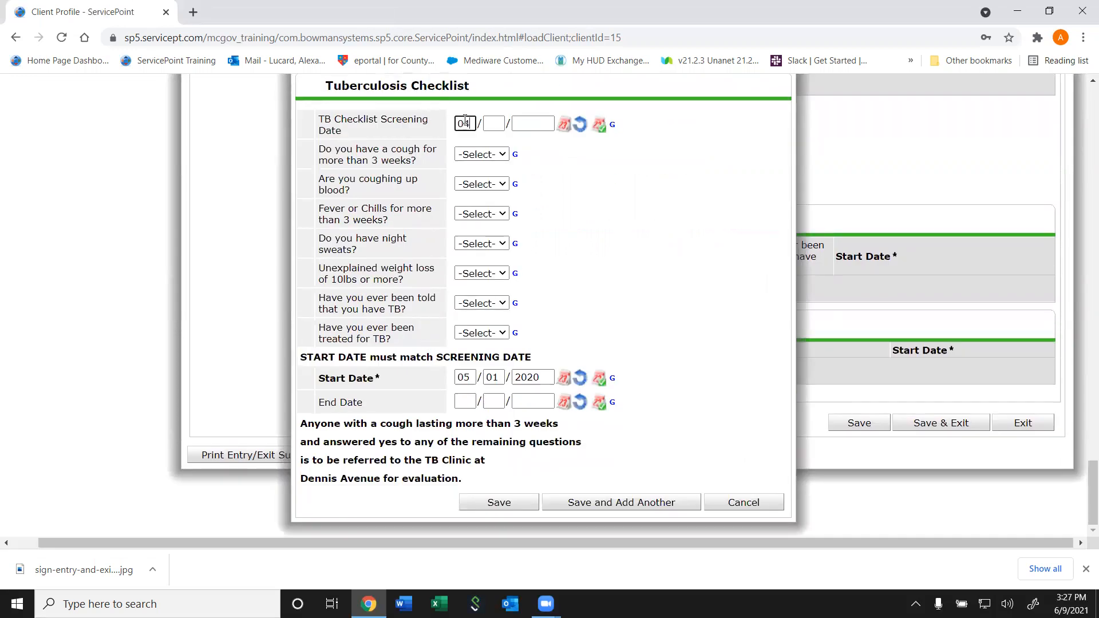
{"action": "type", "text": "2020n"}
{"action": "key", "text": "Tab"}
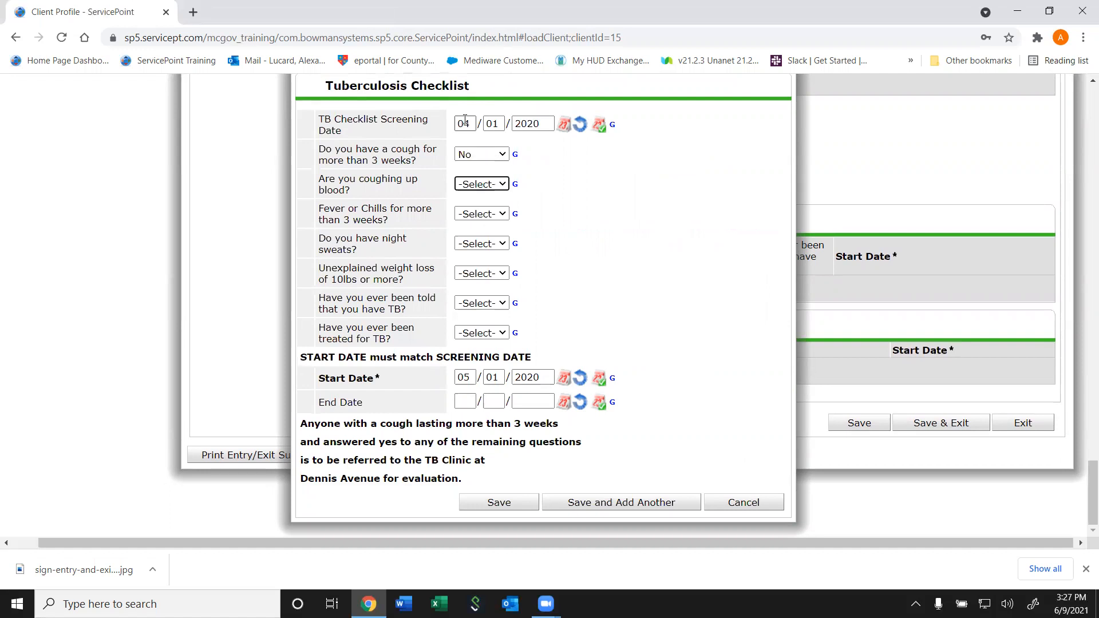
{"action": "key", "text": "n"}
{"action": "key", "text": "Tab"}
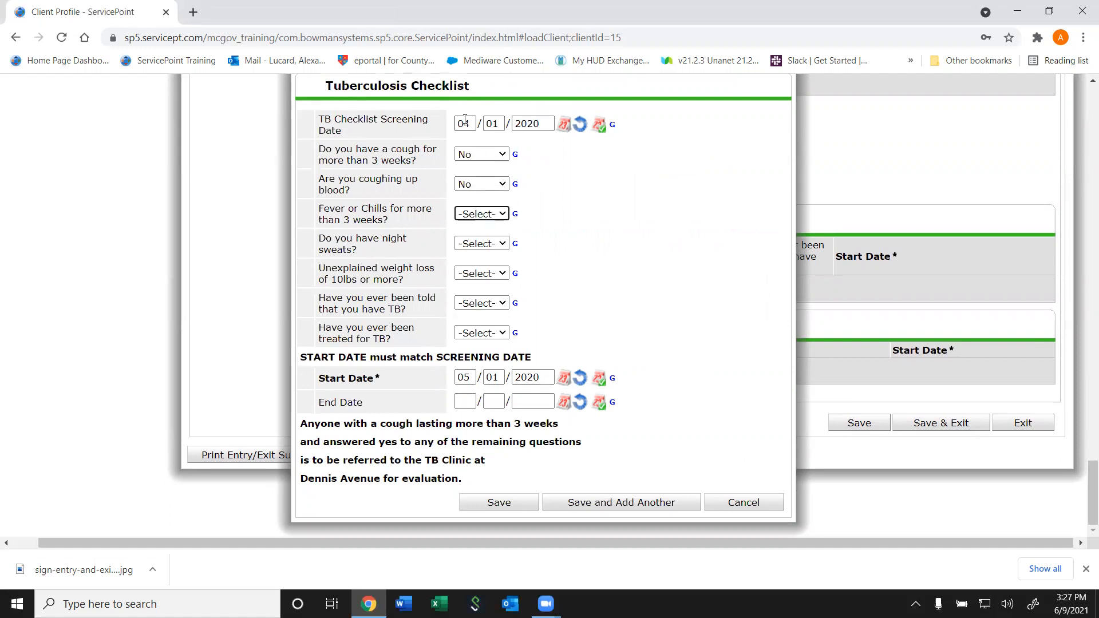
{"action": "key", "text": "n"}
{"action": "key", "text": "Tab"}
{"action": "key", "text": "y"}
{"action": "key", "text": "Tab"}
{"action": "key", "text": "y"}
{"action": "key", "text": "Tab"}
{"action": "key", "text": "n"}
{"action": "key", "text": "Tab"}
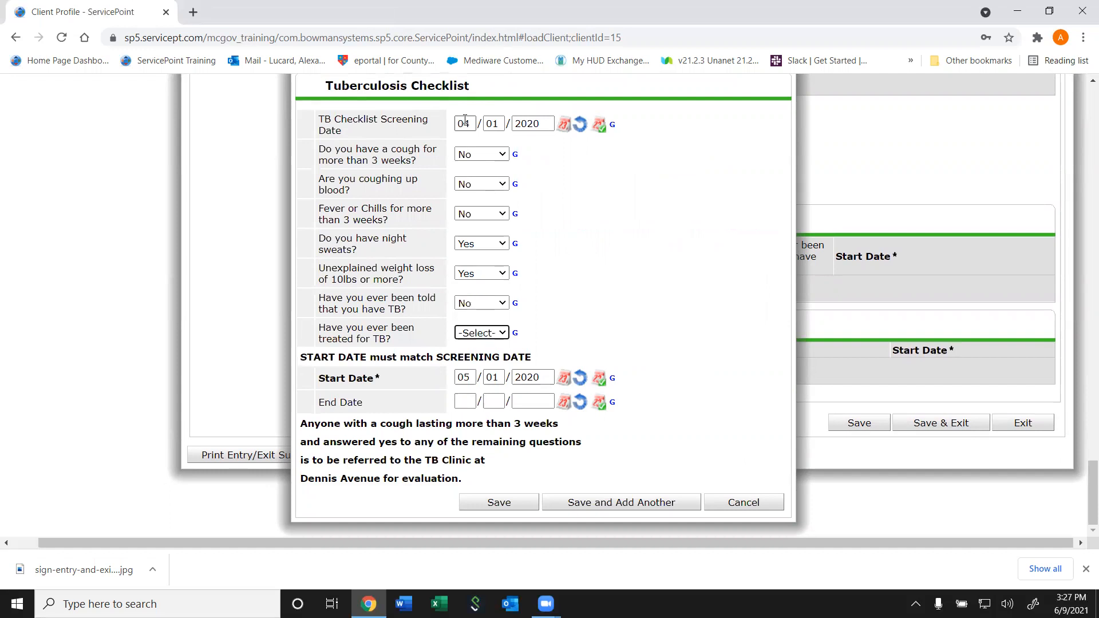
{"action": "key", "text": "n"}
{"action": "key", "text": "Tab"}
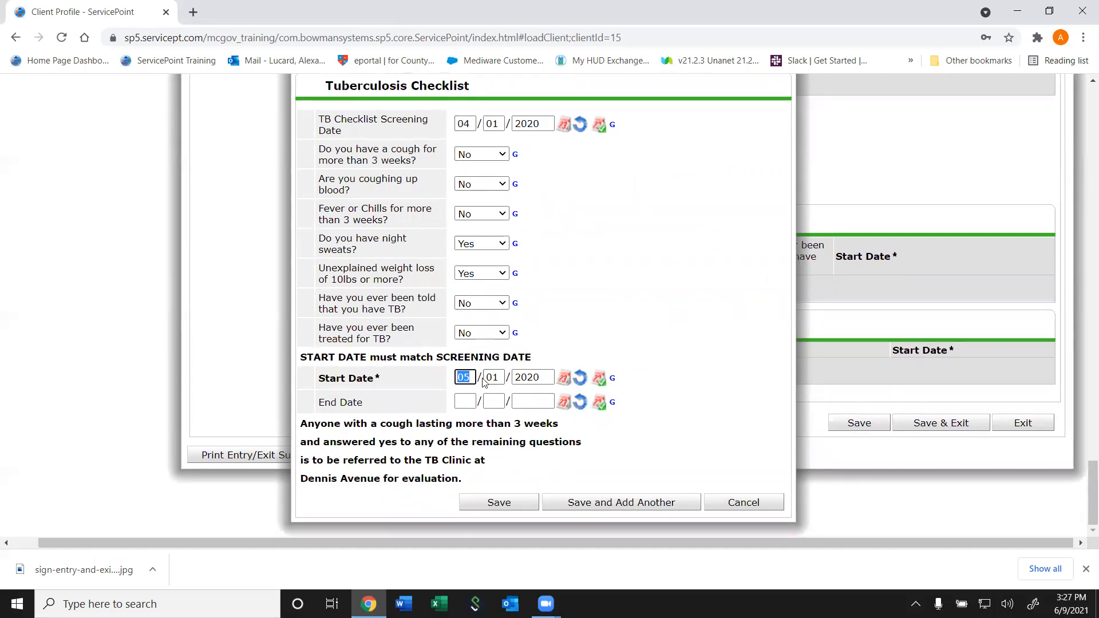
Set the checklist Start and End Dates to 04/01/2020 and save it
{"action": "type", "text": "0401"}
{"action": "key", "text": "Tab"}
{"action": "type", "text": "0402"}
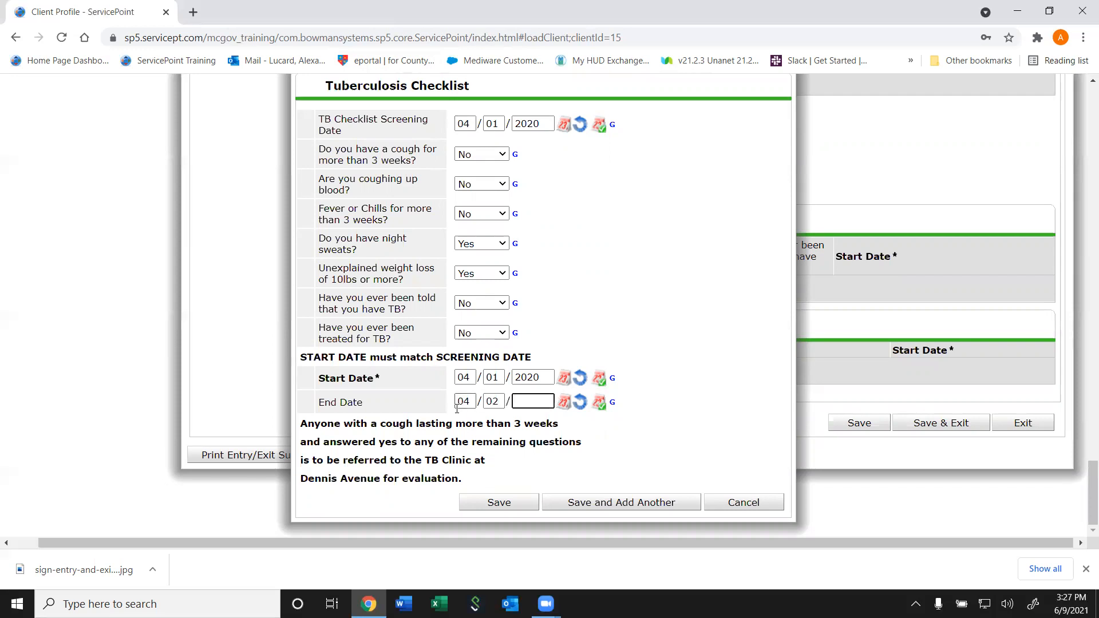
{"action": "left_click_drag", "start_coordinate": [502, 402], "coordinate": [494, 403]}
{"action": "type", "text": "1"}
{"action": "type", "text": "2020"}
{"action": "left_click", "coordinate": [503, 513]}
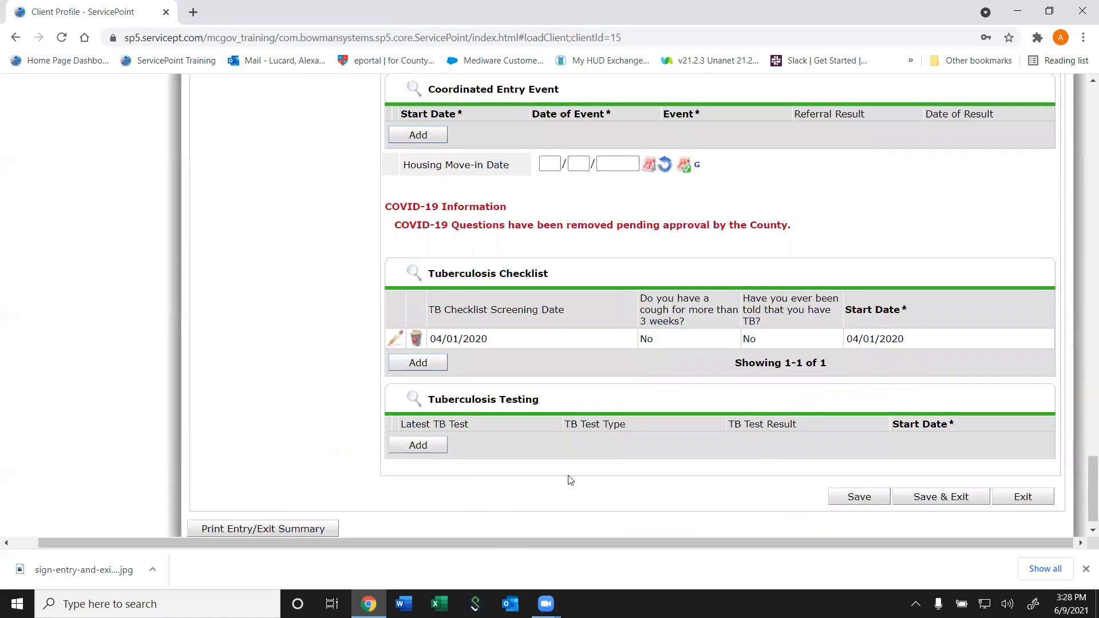
Add a Tuberculosis Testing record dated 04/01/2020 with PPD (Skin Test) and a Negative result
{"action": "left_click", "coordinate": [414, 450]}
{"action": "left_click", "coordinate": [466, 175]}
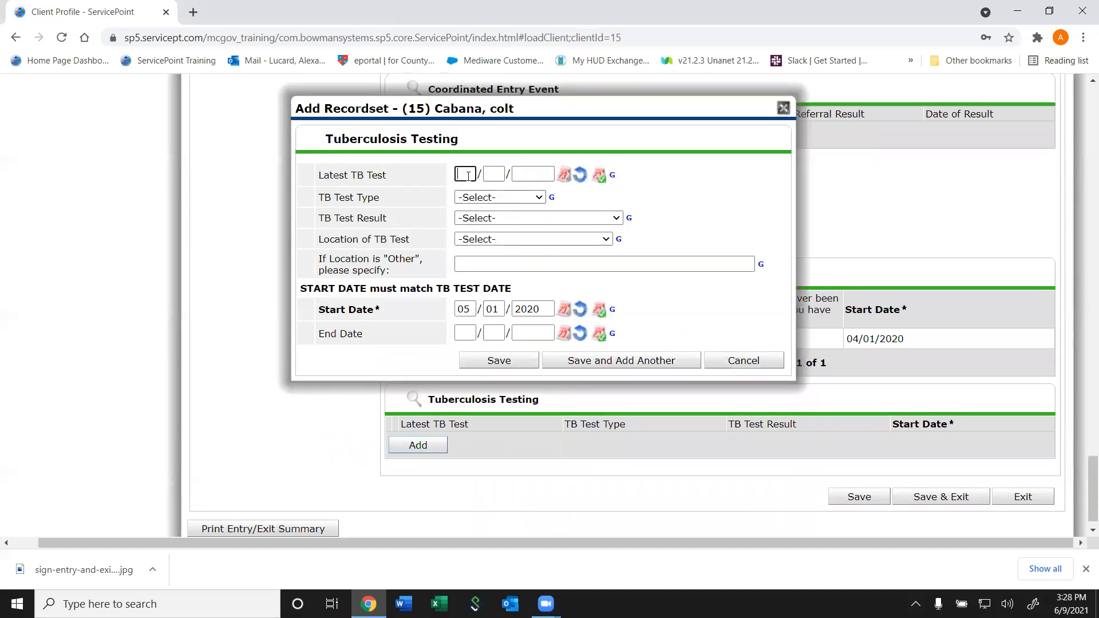
{"action": "type", "text": "04012020"}
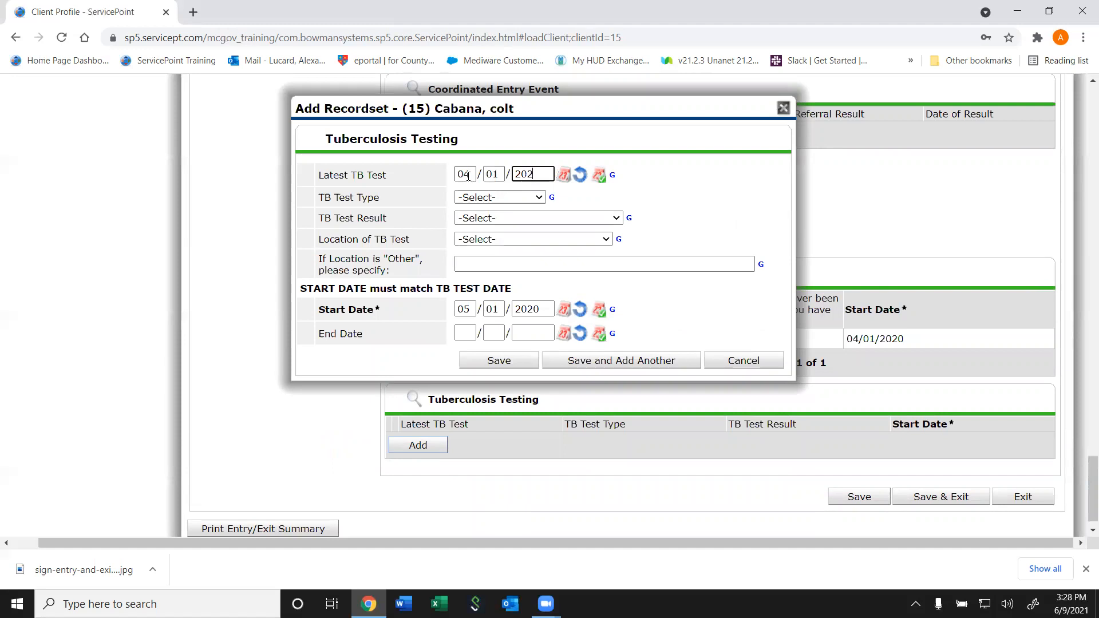
{"action": "left_click", "coordinate": [512, 197]}
{"action": "left_click", "coordinate": [506, 241]}
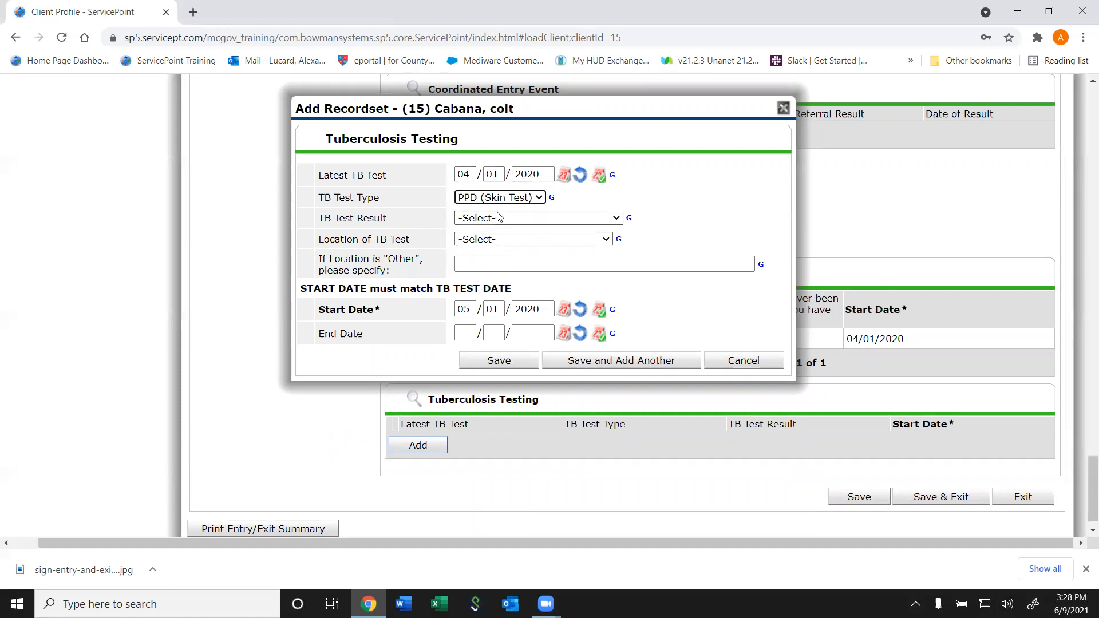
{"action": "left_click", "coordinate": [491, 219]}
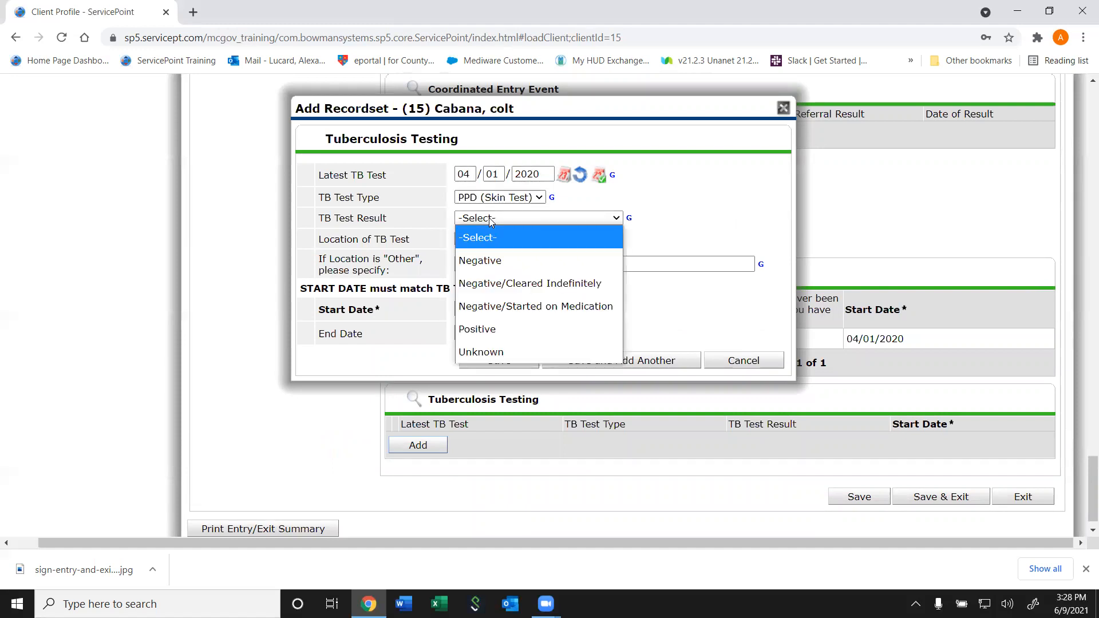
{"action": "left_click", "coordinate": [481, 267]}
Set the location to Dennis Avenue Health Center and start/end dates to 04/01/2020, then save
{"action": "left_click", "coordinate": [474, 242]}
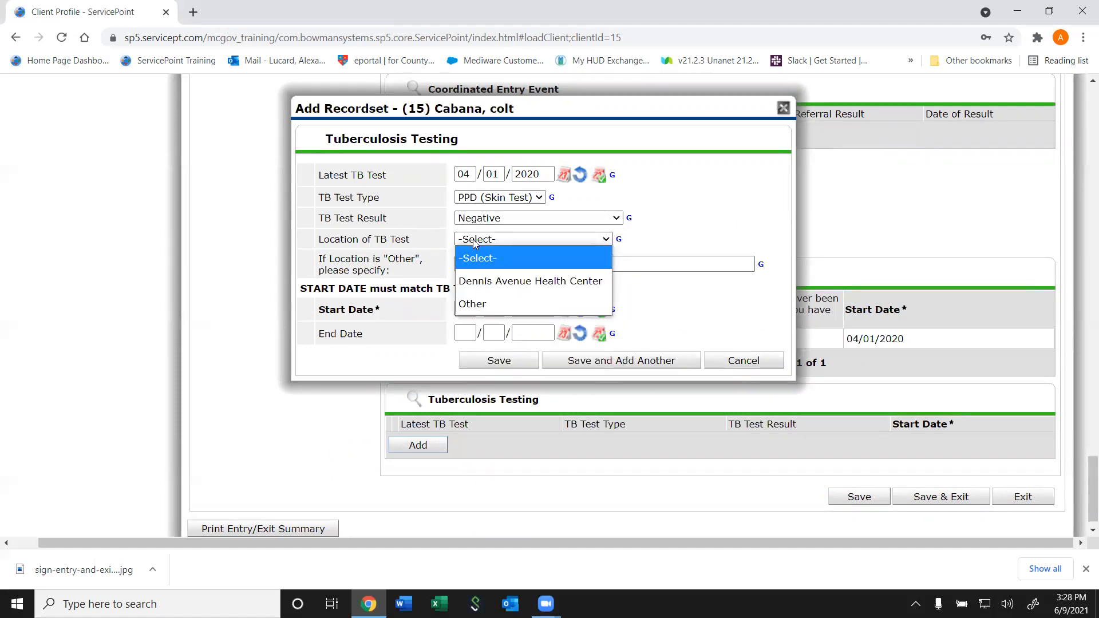
{"action": "left_click", "coordinate": [477, 280]}
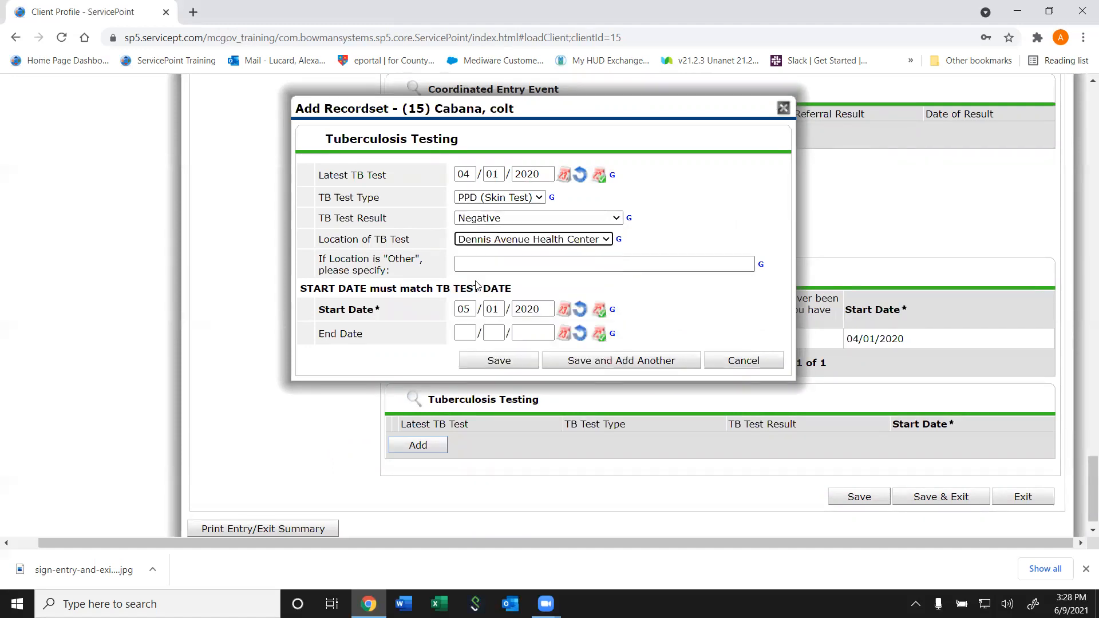
{"action": "double_click", "coordinate": [465, 309]}
{"action": "type", "text": "040"}
{"action": "type", "text": "12020040"}
{"action": "type", "text": "12020"}
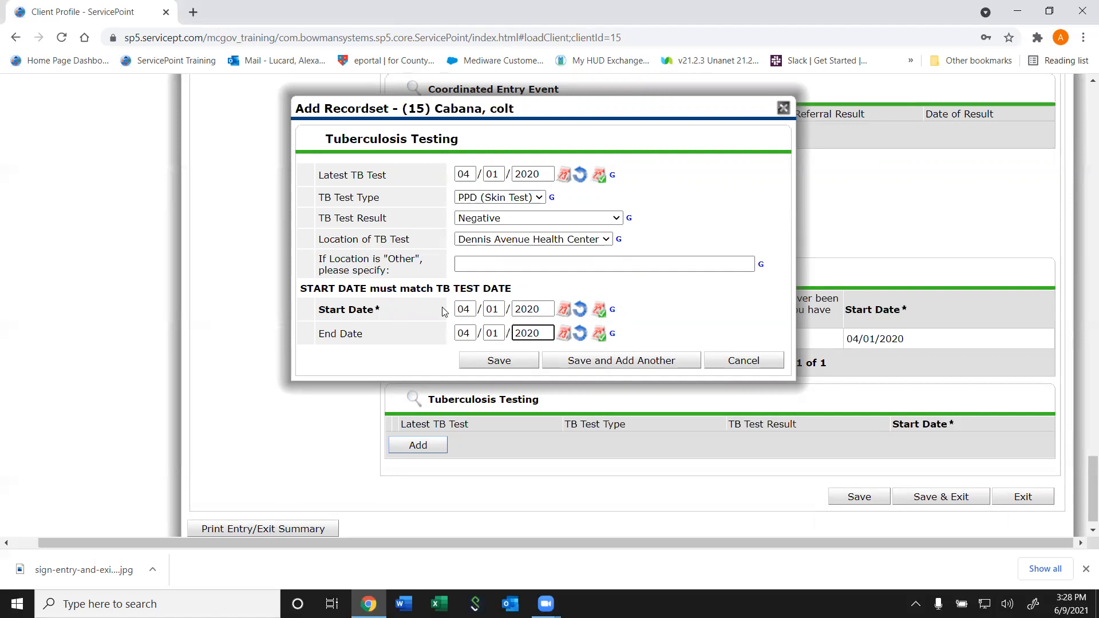
{"action": "left_click", "coordinate": [499, 361]}
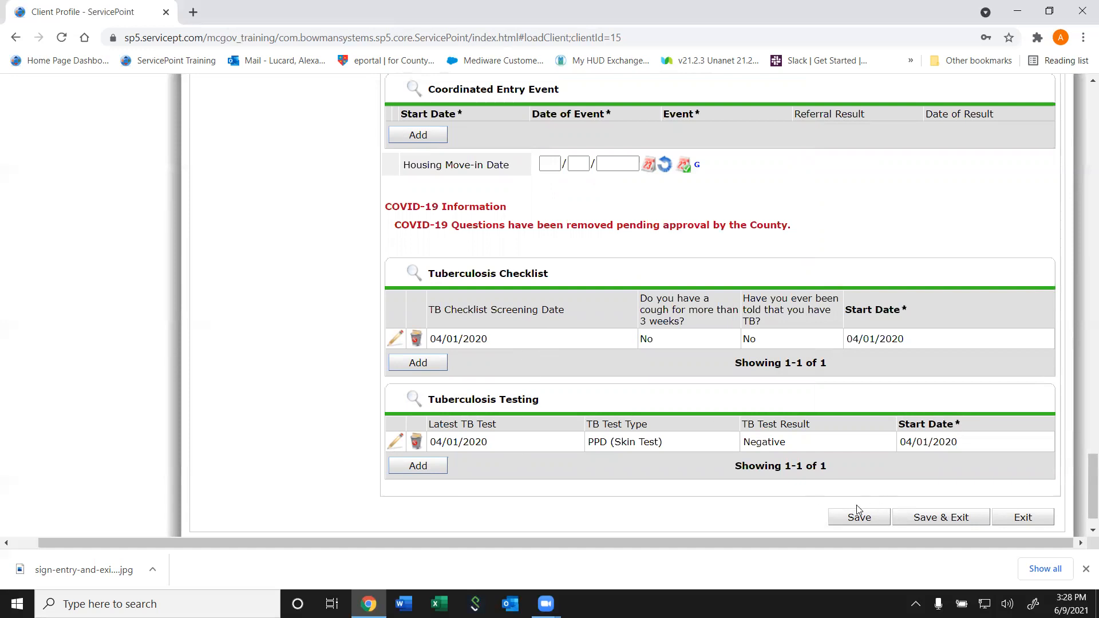
Save & Exit the entry assessment to return to the client's three Entry/Exits
{"action": "mouse_move", "coordinate": [1092, 487]}
{"action": "left_mouse_down"}
{"action": "mouse_move", "coordinate": [1077, 129]}
{"action": "mouse_move", "coordinate": [1084, 493]}
{"action": "left_mouse_up"}
{"action": "left_click", "coordinate": [933, 483]}
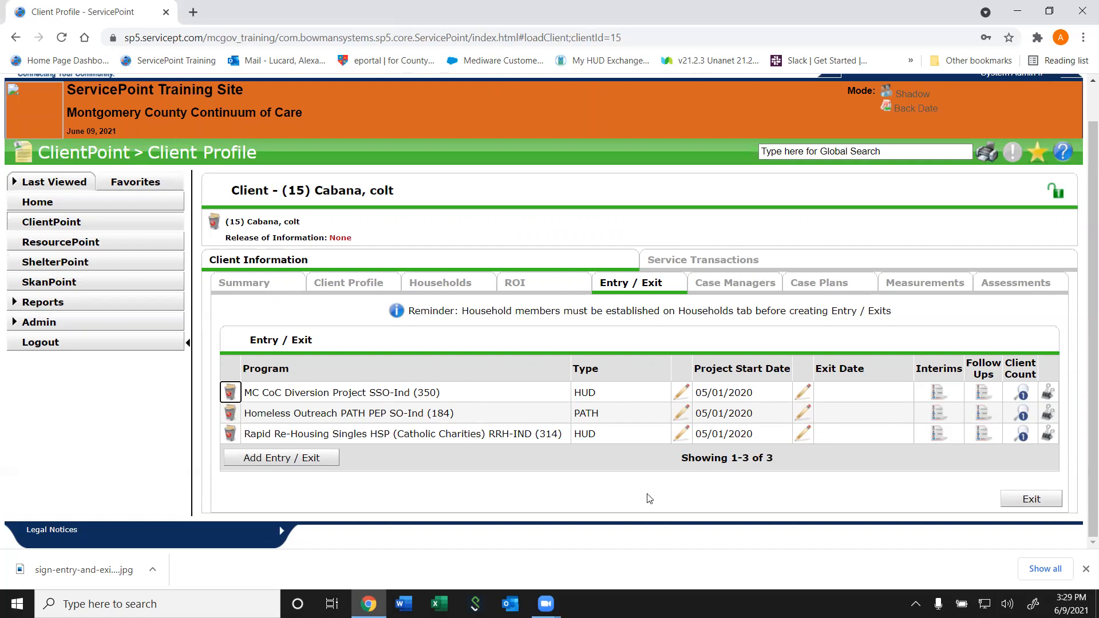
Open the Homeless Outreach PATH entry's MC - HHS PATH Entry for SO (2020) assessment, keeping start date 05/01/2020
{"action": "left_click", "coordinate": [684, 416]}
{"action": "left_click", "coordinate": [684, 415]}
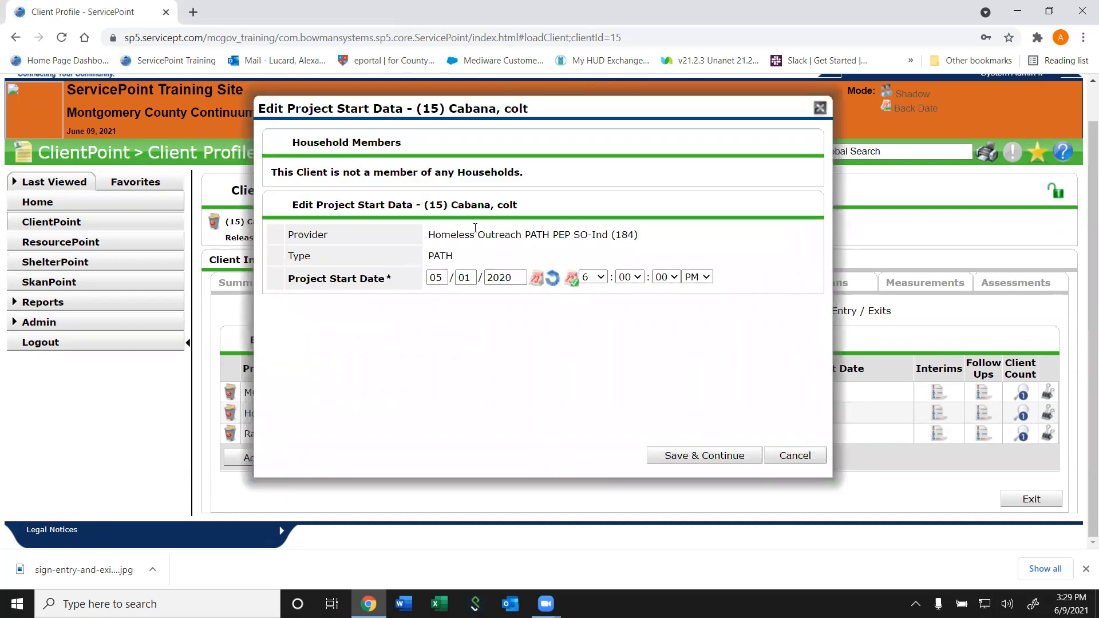
{"action": "left_click", "coordinate": [674, 456]}
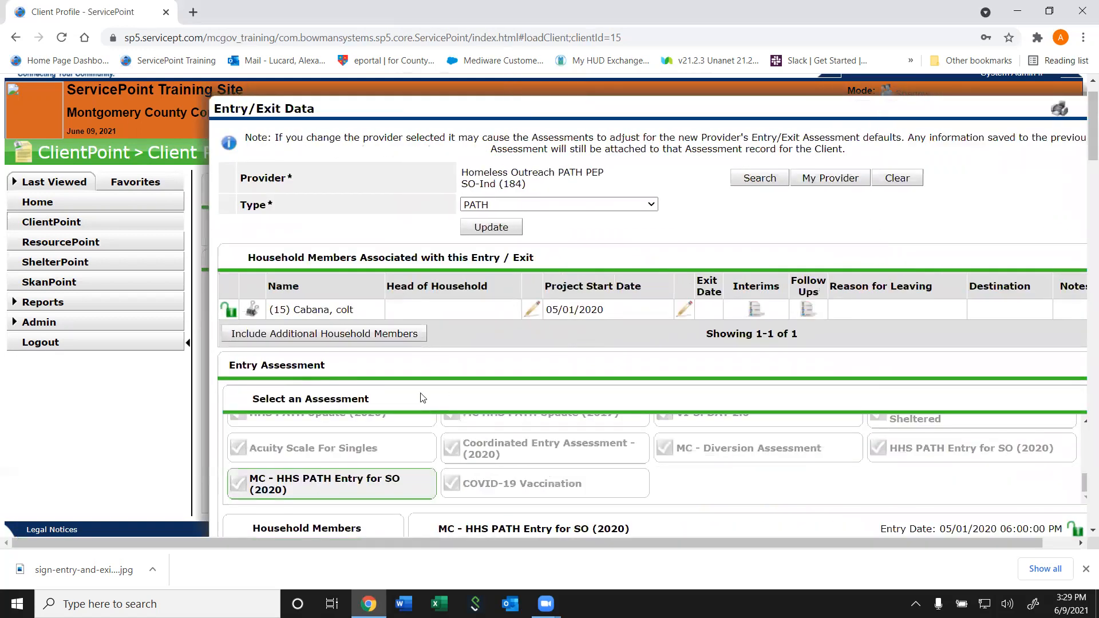
{"action": "left_click_drag", "start_coordinate": [1084, 112], "coordinate": [1082, 152]}
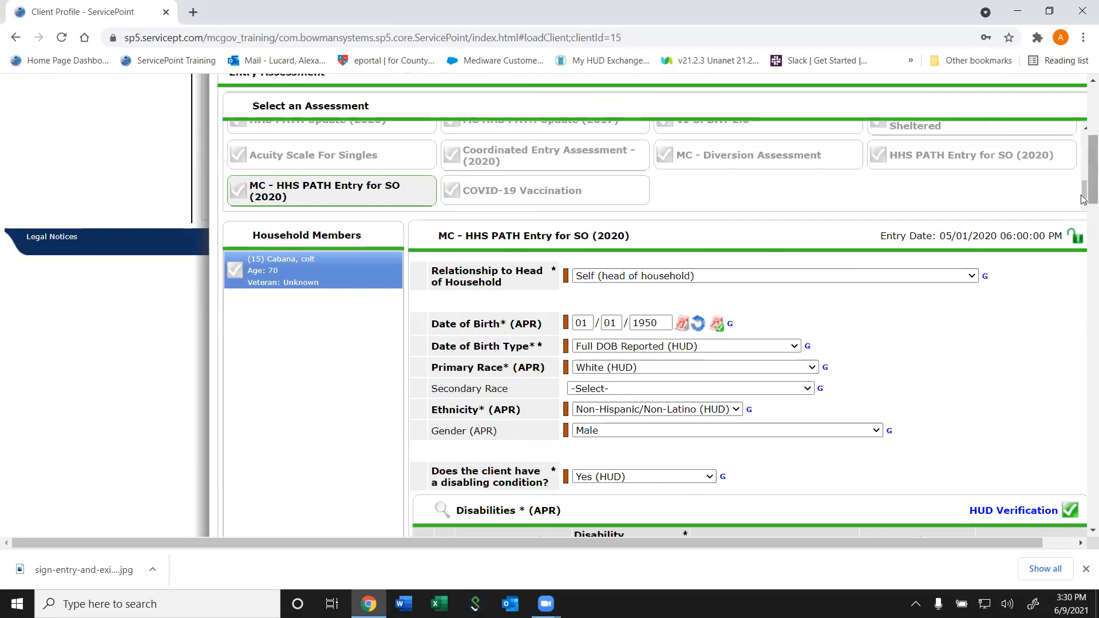
{"action": "scroll", "coordinate": [1084, 211], "scroll_direction": "down", "scroll_amount": 2}
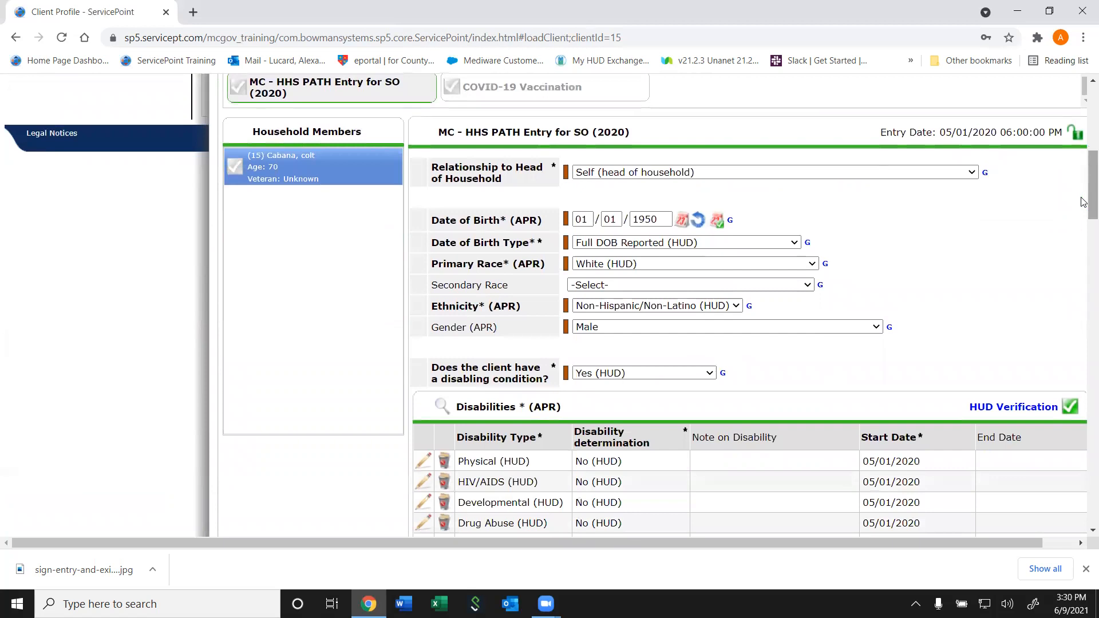
{"action": "scroll", "coordinate": [1084, 202], "scroll_direction": "right", "scroll_amount": 1}
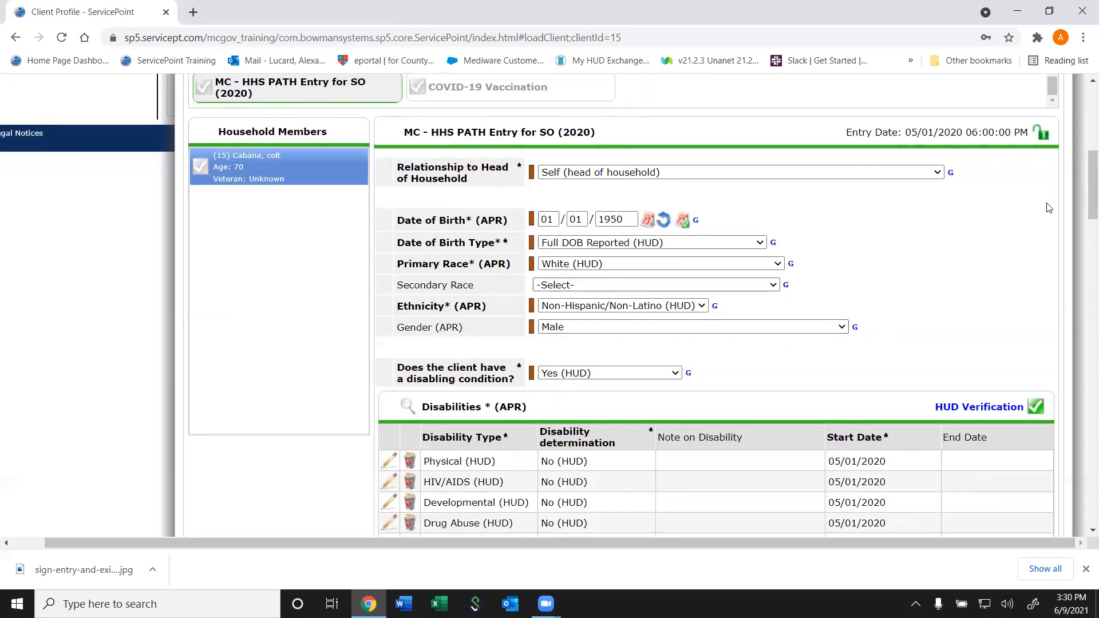
{"action": "scroll", "coordinate": [1084, 162], "scroll_direction": "up", "scroll_amount": 3}
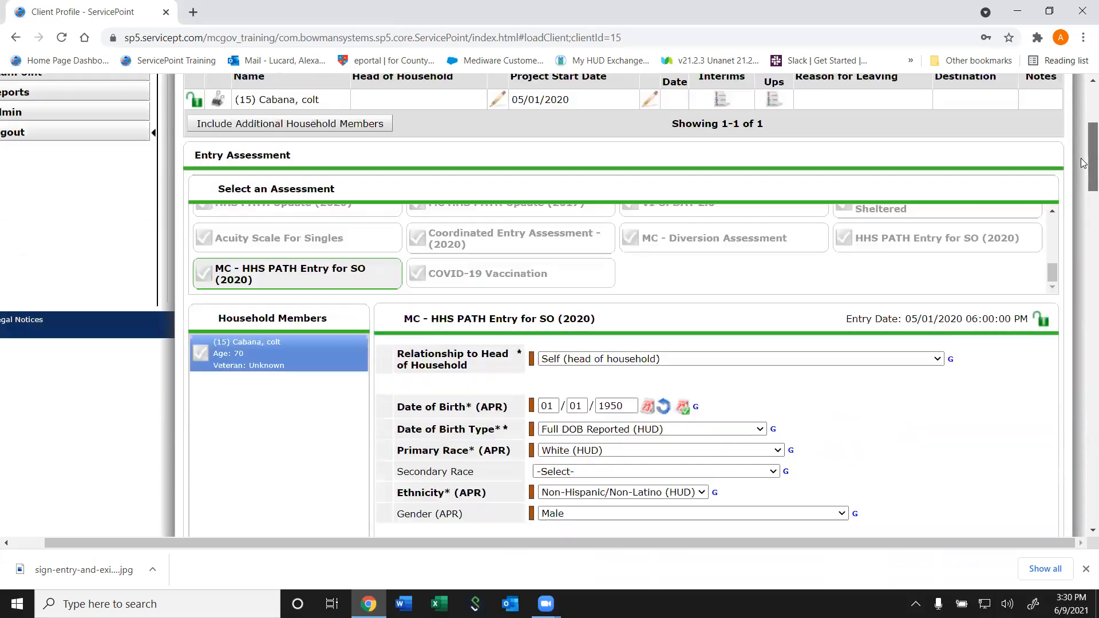
{"action": "scroll", "coordinate": [1084, 162], "scroll_direction": "up", "scroll_amount": 1}
{"action": "scroll", "coordinate": [1081, 177], "scroll_direction": "down", "scroll_amount": 5}
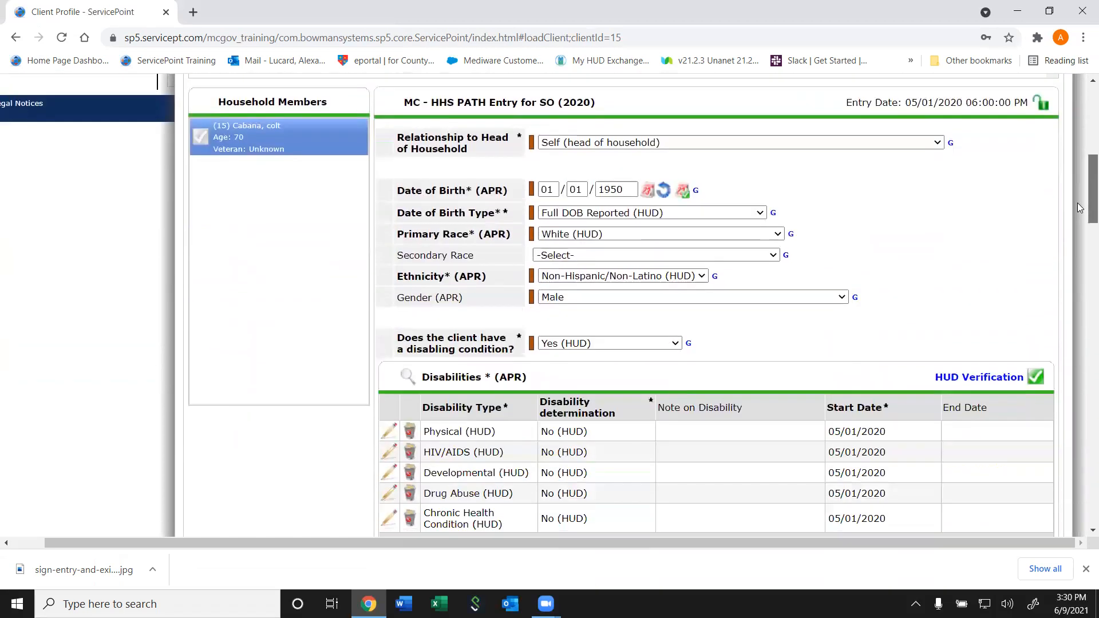
{"action": "scroll", "coordinate": [1079, 207], "scroll_direction": "up", "scroll_amount": 1}
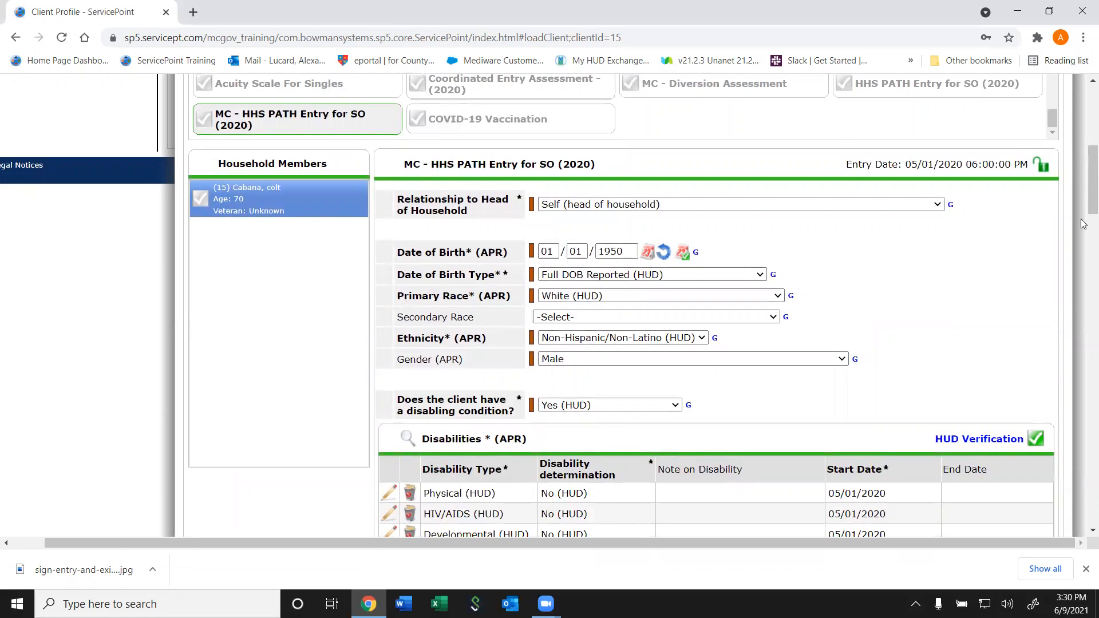
{"action": "scroll", "coordinate": [1083, 224], "scroll_direction": "down", "scroll_amount": 2}
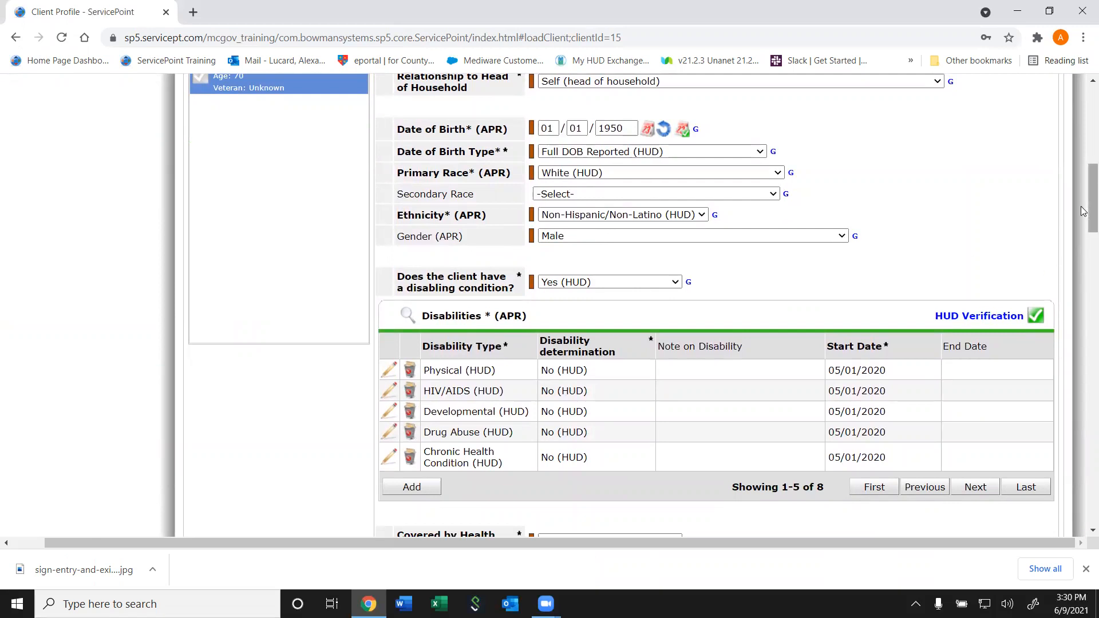
{"action": "left_click_drag", "start_coordinate": [1082, 207], "coordinate": [1067, 360]}
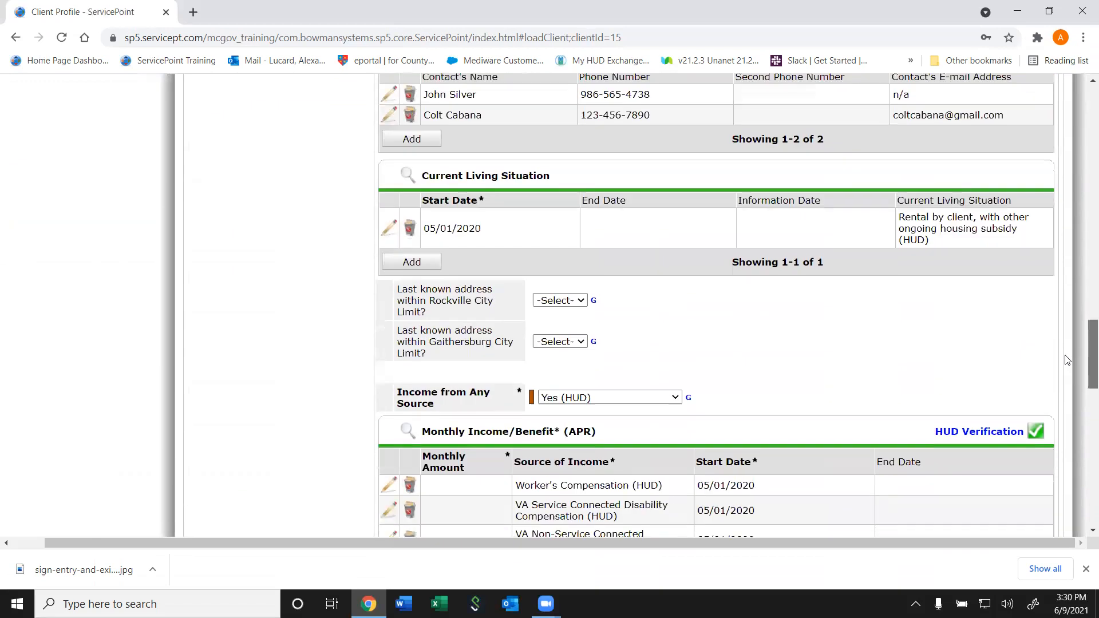
{"action": "scroll", "coordinate": [1059, 375], "scroll_direction": "down", "scroll_amount": 4}
{"action": "scroll", "coordinate": [1057, 376], "scroll_direction": "up", "scroll_amount": 3}
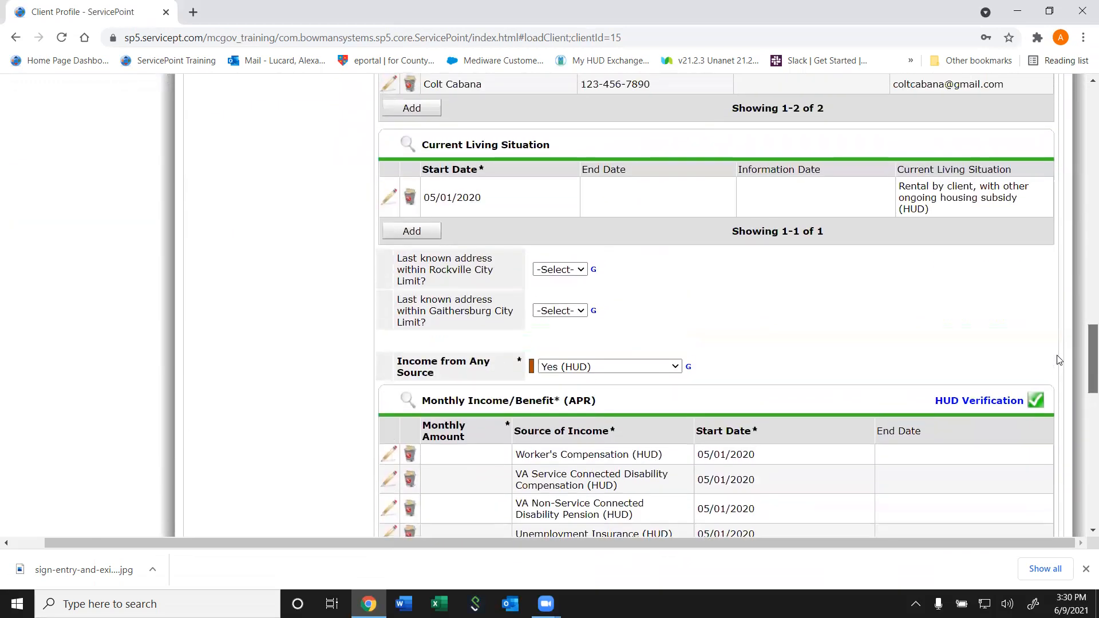
{"action": "scroll", "coordinate": [1055, 378], "scroll_direction": "down", "scroll_amount": 2}
{"action": "scroll", "coordinate": [1055, 378], "scroll_direction": "down", "scroll_amount": 1}
{"action": "scroll", "coordinate": [1055, 381], "scroll_direction": "down", "scroll_amount": 7}
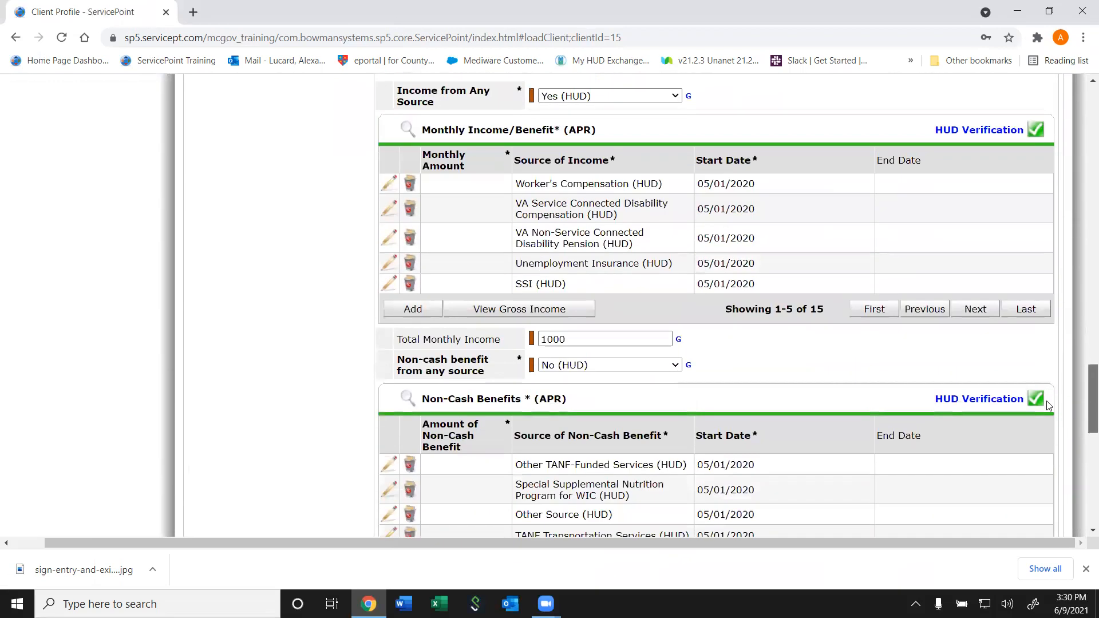
{"action": "scroll", "coordinate": [1040, 439], "scroll_direction": "up", "scroll_amount": 20}
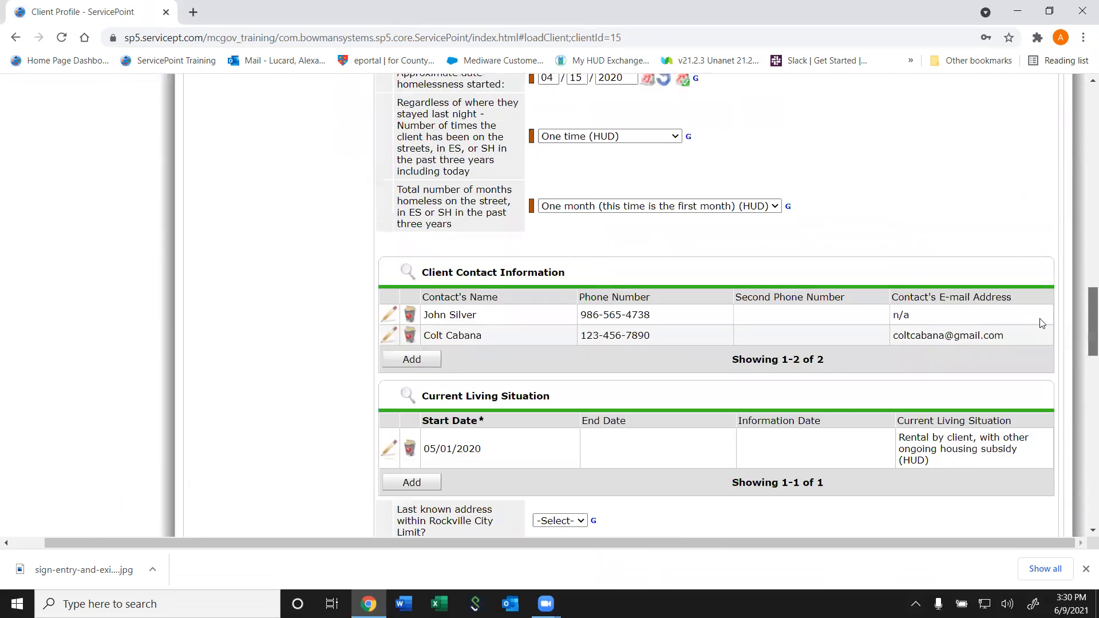
{"action": "scroll", "coordinate": [1028, 235], "scroll_direction": "up", "scroll_amount": 5}
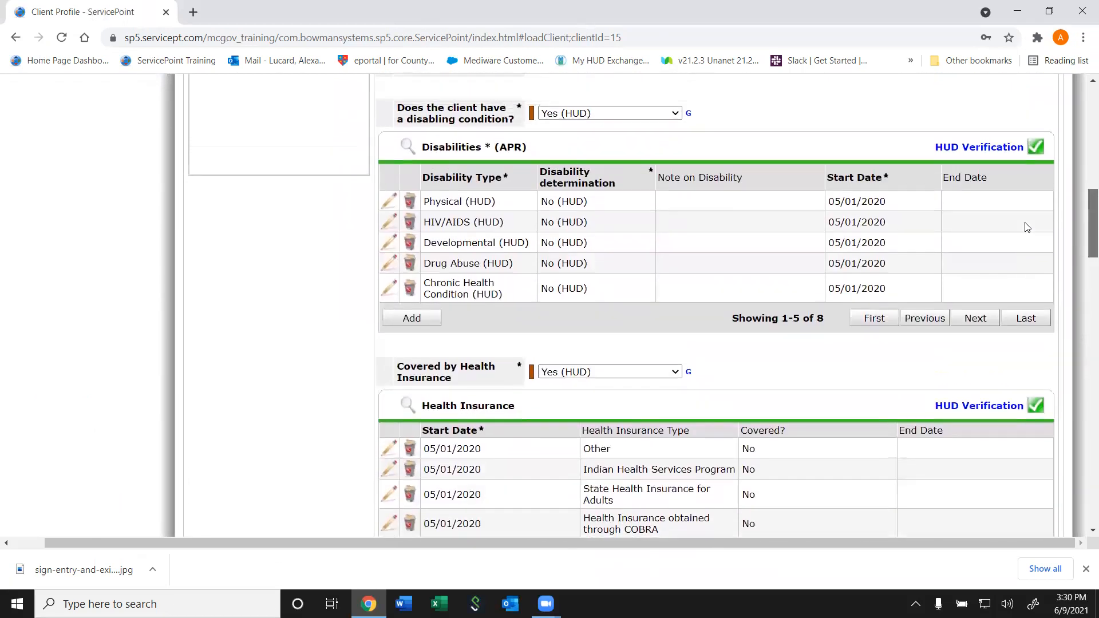
{"action": "scroll", "coordinate": [1014, 245], "scroll_direction": "down", "scroll_amount": 6}
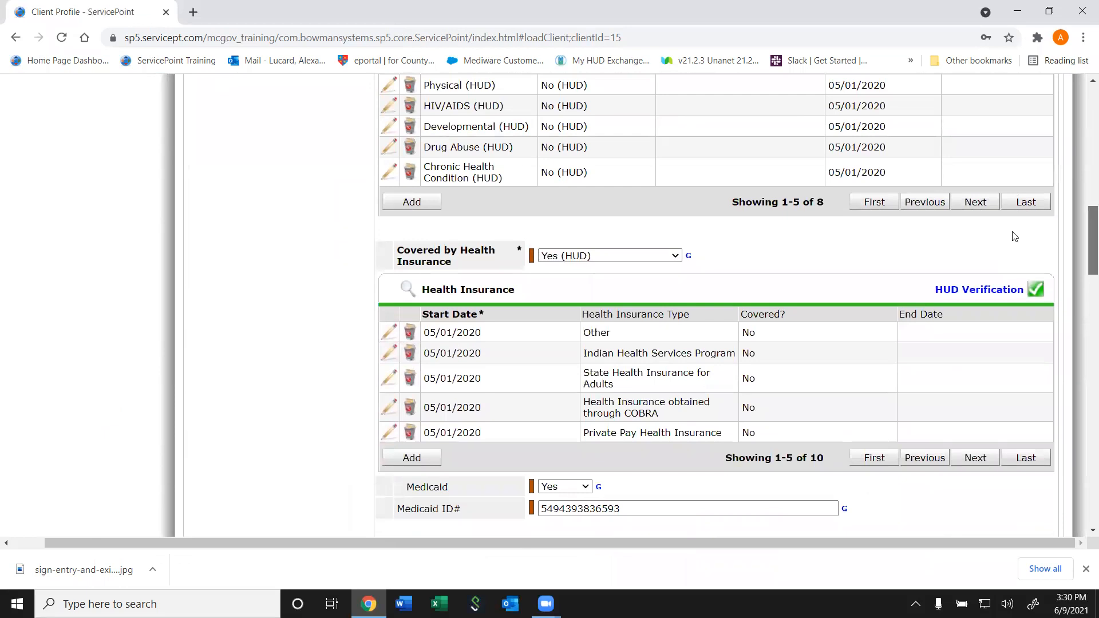
{"action": "scroll", "coordinate": [1014, 235], "scroll_direction": "up", "scroll_amount": 2}
{"action": "scroll", "coordinate": [1015, 229], "scroll_direction": "down", "scroll_amount": 7}
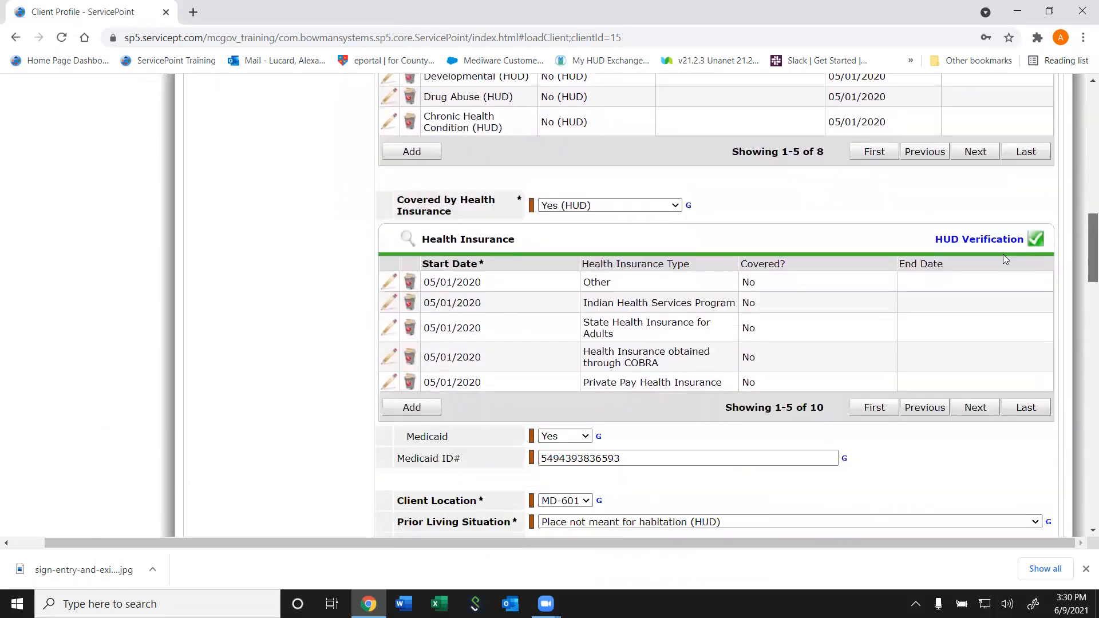
{"action": "scroll", "coordinate": [1001, 294], "scroll_direction": "down", "scroll_amount": 2}
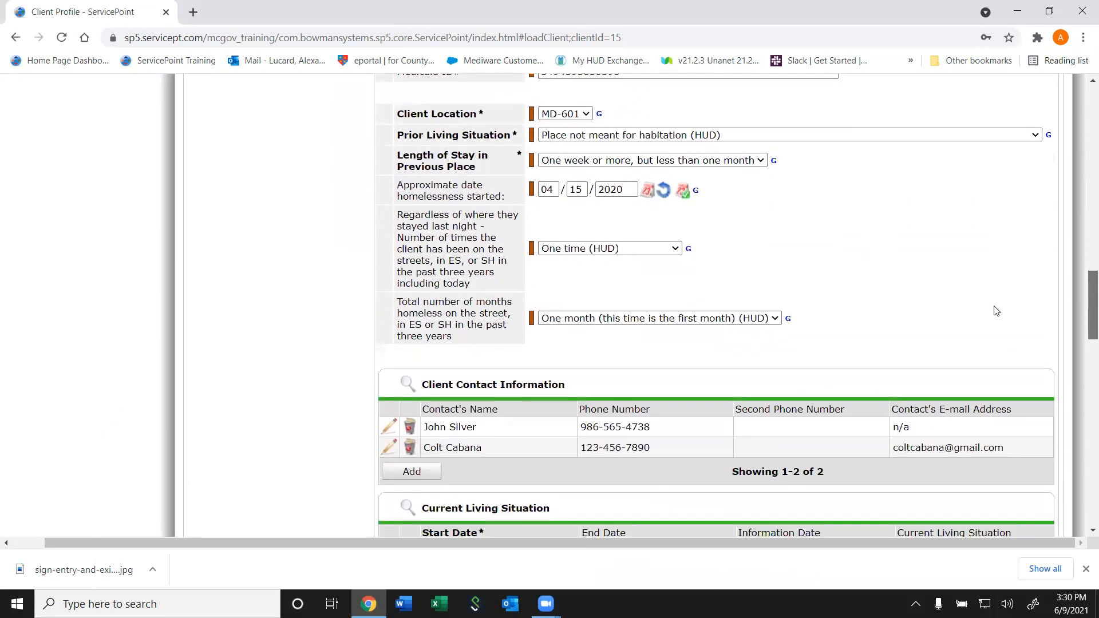
{"action": "scroll", "coordinate": [994, 320], "scroll_direction": "down", "scroll_amount": 2}
{"action": "scroll", "coordinate": [988, 344], "scroll_direction": "up", "scroll_amount": 10}
{"action": "scroll", "coordinate": [1007, 343], "scroll_direction": "down", "scroll_amount": 11}
{"action": "scroll", "coordinate": [1030, 344], "scroll_direction": "down", "scroll_amount": 10}
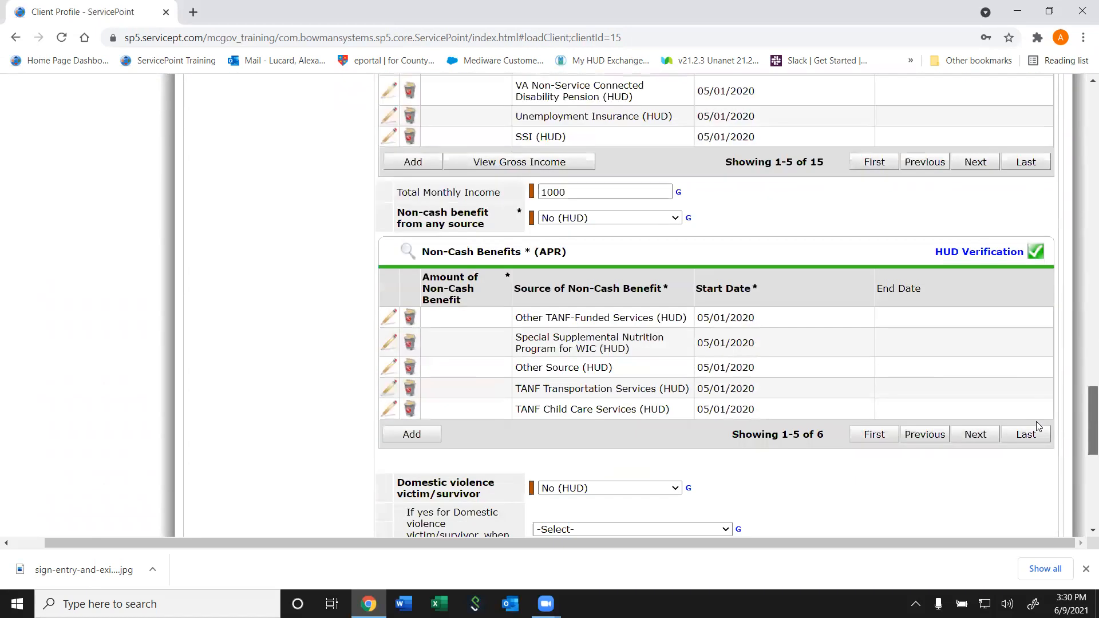
{"action": "scroll", "coordinate": [1036, 421], "scroll_direction": "up", "scroll_amount": 6}
{"action": "scroll", "coordinate": [1046, 372], "scroll_direction": "up", "scroll_amount": 1}
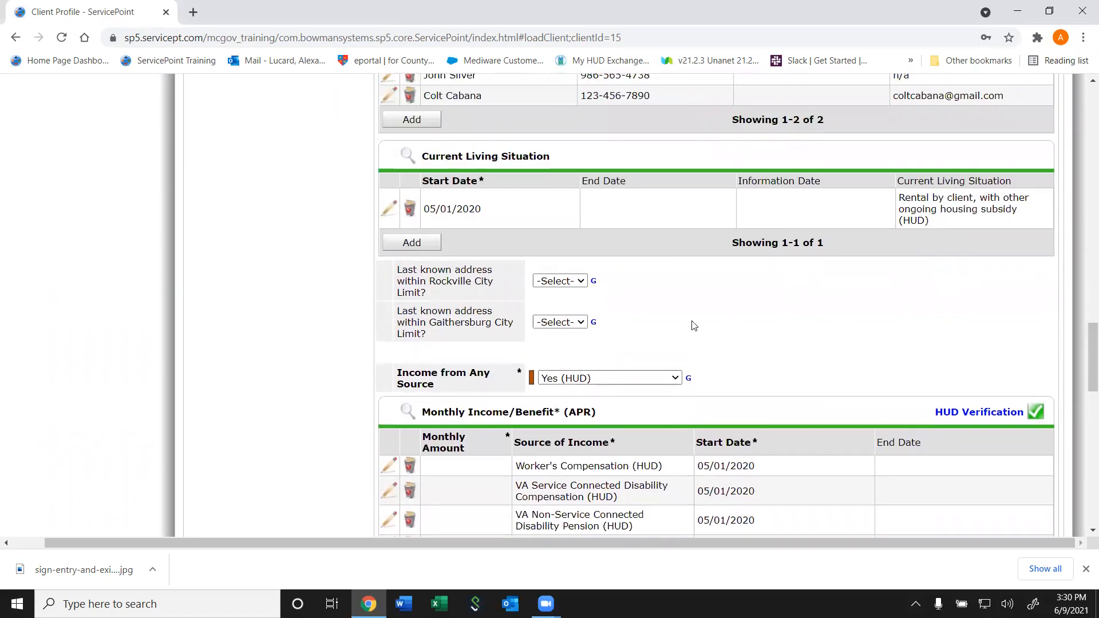
Answer Yes for inside Rockville city limits and No for inside Gaithersburg city limits
{"action": "left_click", "coordinate": [538, 281]}
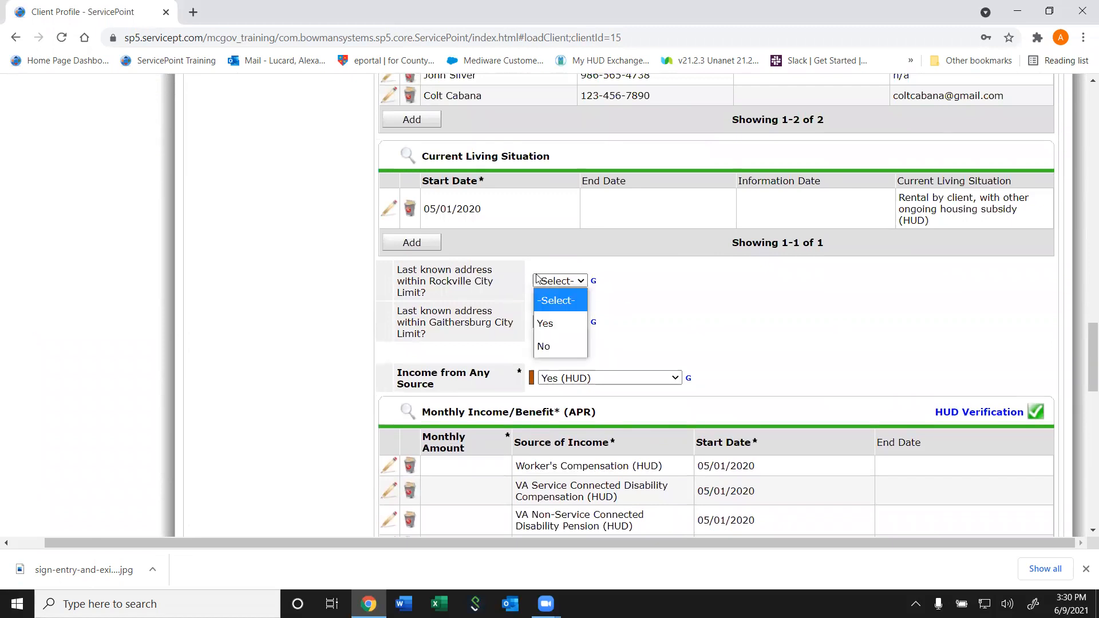
{"action": "left_click", "coordinate": [541, 324]}
{"action": "left_click", "coordinate": [559, 321]}
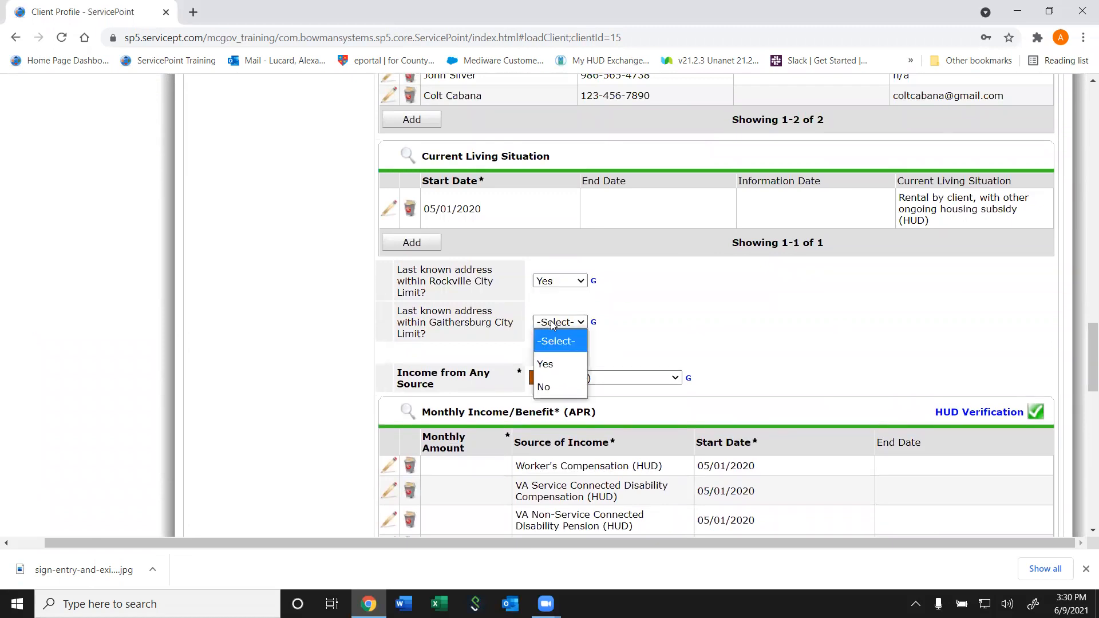
{"action": "left_click", "coordinate": [552, 388]}
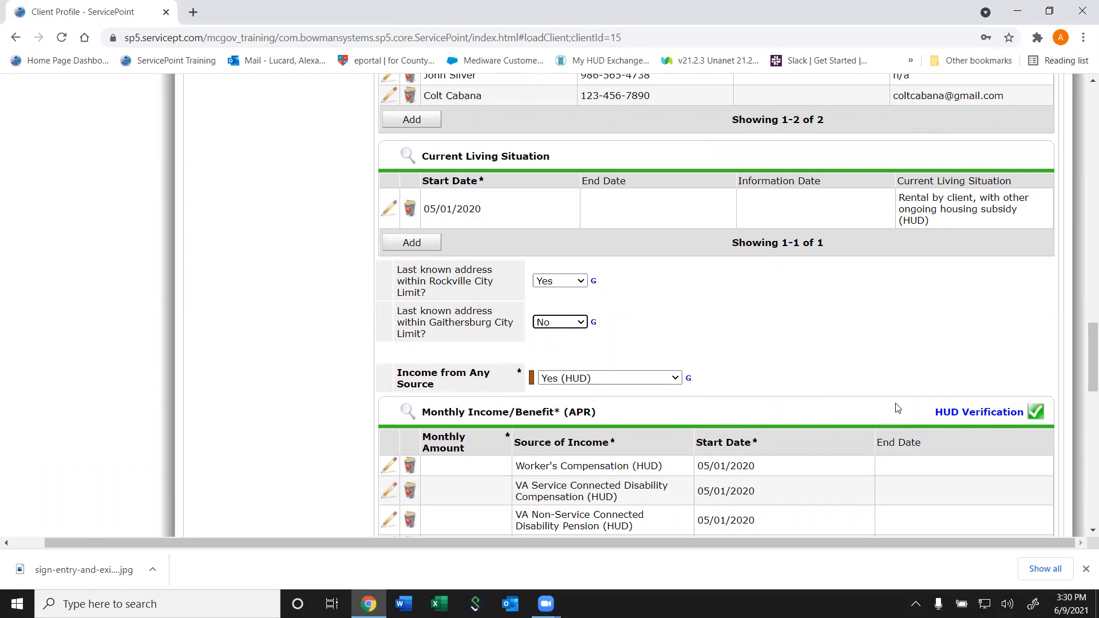
{"action": "left_click_drag", "start_coordinate": [1082, 383], "coordinate": [882, 471]}
{"action": "left_click_drag", "start_coordinate": [1084, 463], "coordinate": [1084, 483]}
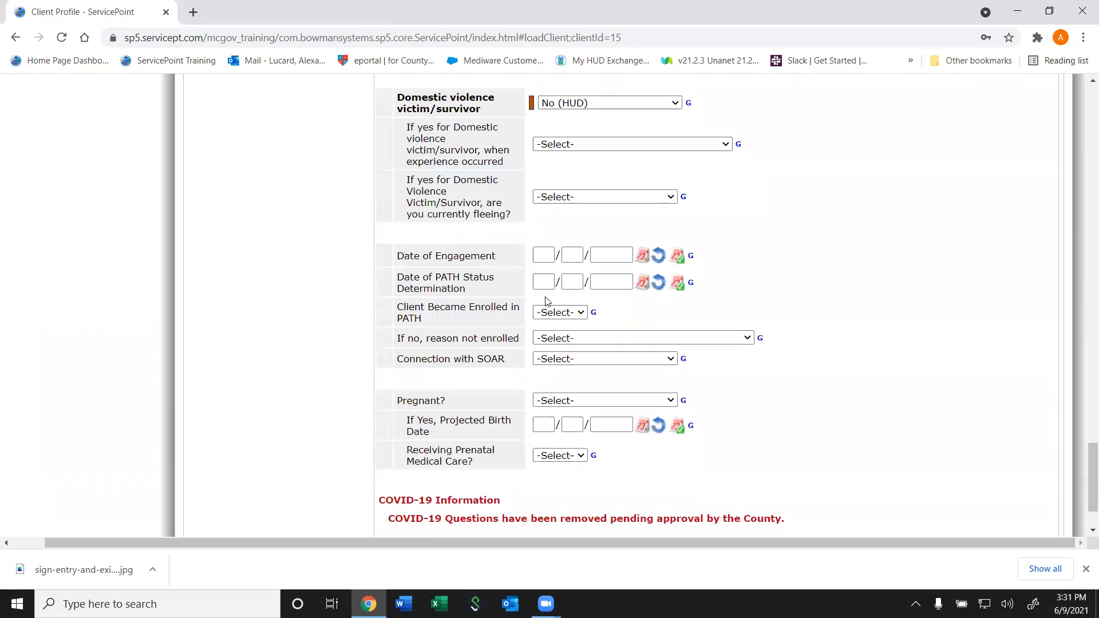
Leave Client Became Enrolled in PATH unanswered and Save & Exit the PATH entry
{"action": "left_click", "coordinate": [559, 315]}
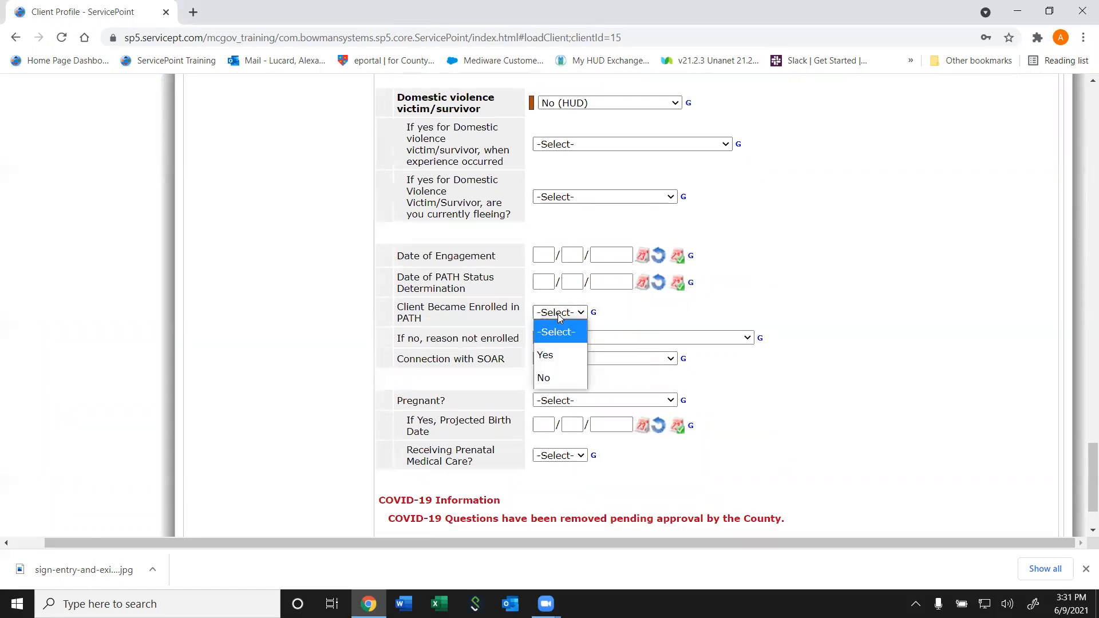
{"action": "left_click", "coordinate": [588, 379]}
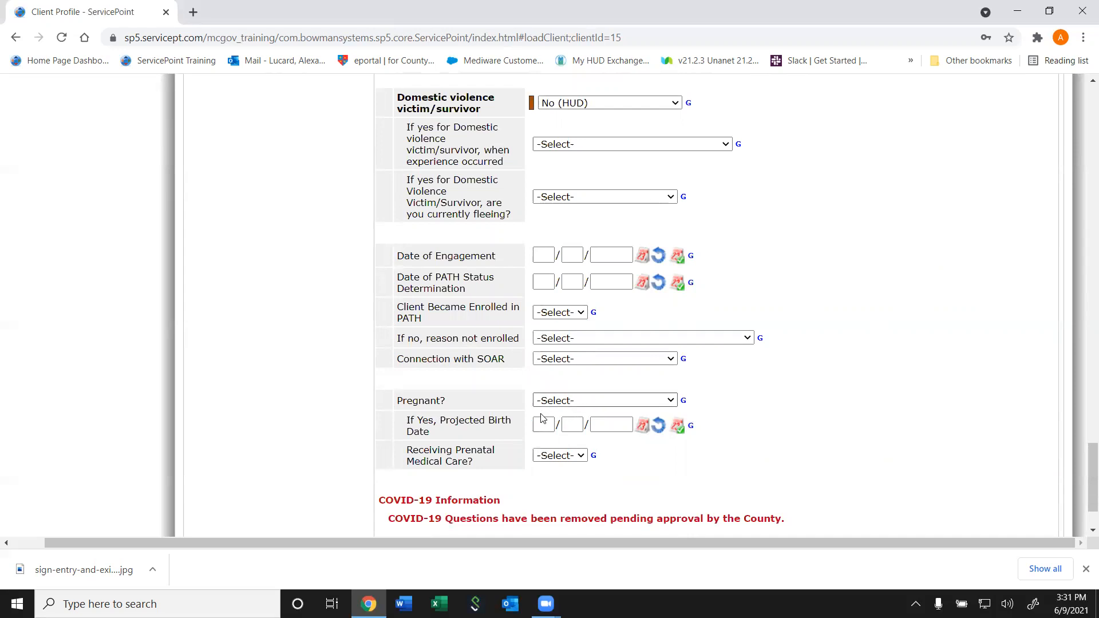
{"action": "mouse_move", "coordinate": [1084, 463]}
{"action": "left_mouse_down"}
{"action": "mouse_move", "coordinate": [1084, 476]}
{"action": "mouse_move", "coordinate": [1083, 457]}
{"action": "left_mouse_up"}
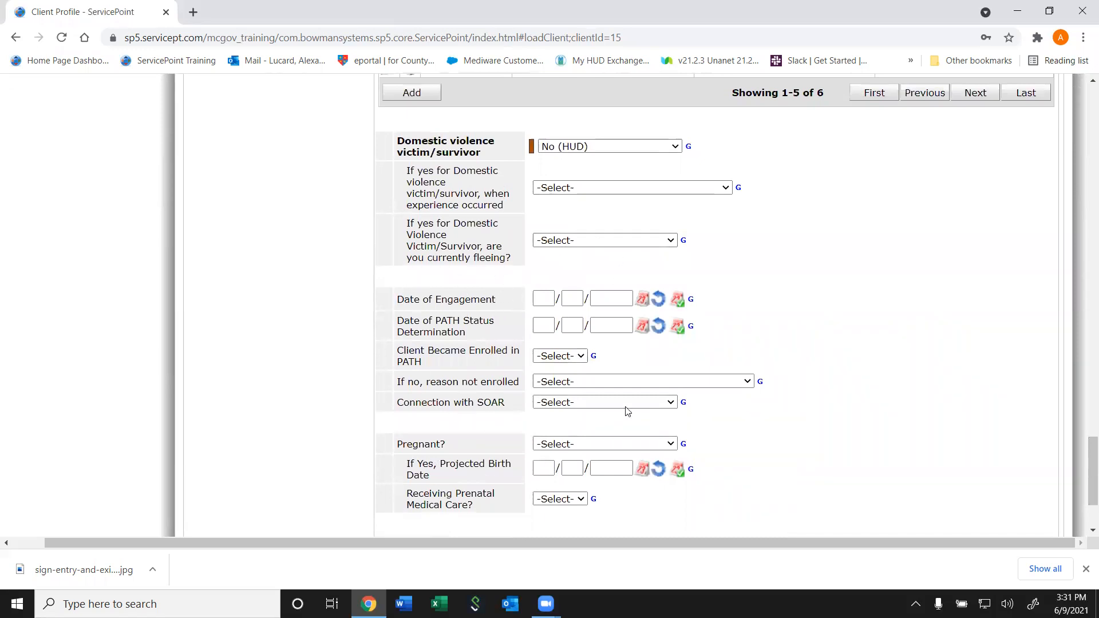
{"action": "left_click_drag", "start_coordinate": [1084, 467], "coordinate": [1041, 536]}
{"action": "left_click", "coordinate": [939, 477]}
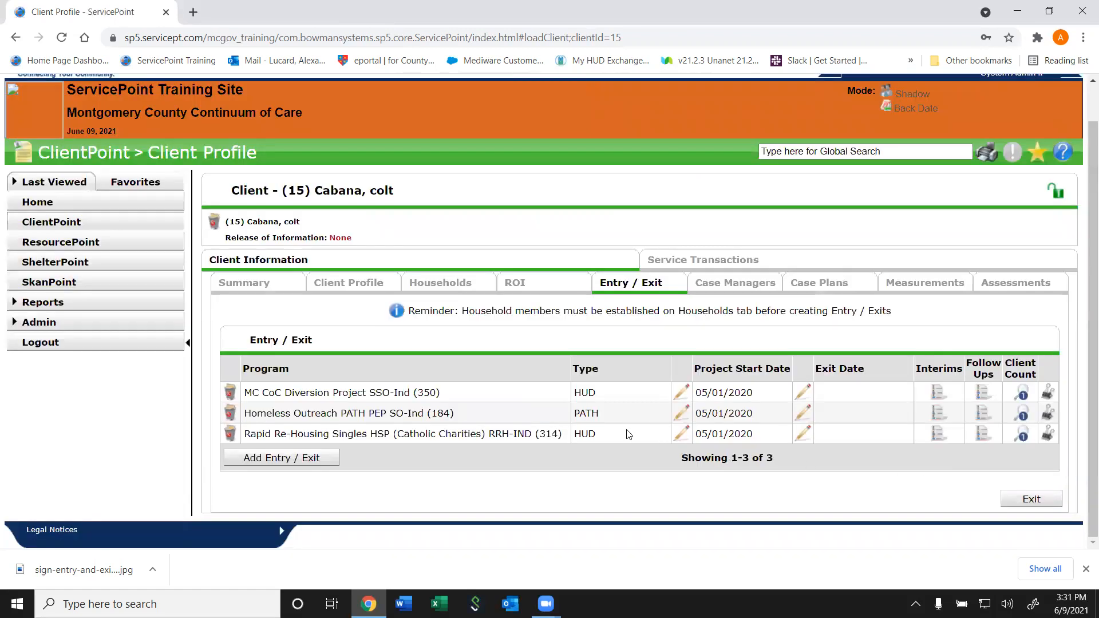
Open the MC CoC Diversion Project entry and scroll to its Diversion Assessment's Current Living Situation record
{"action": "left_click", "coordinate": [680, 391]}
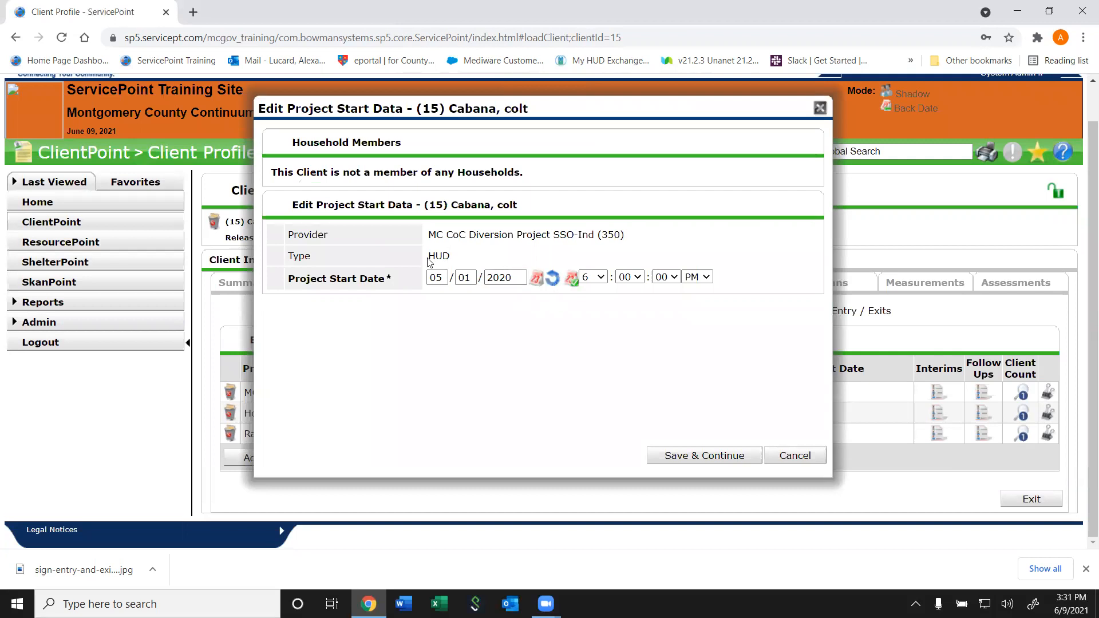
{"action": "left_click", "coordinate": [677, 453]}
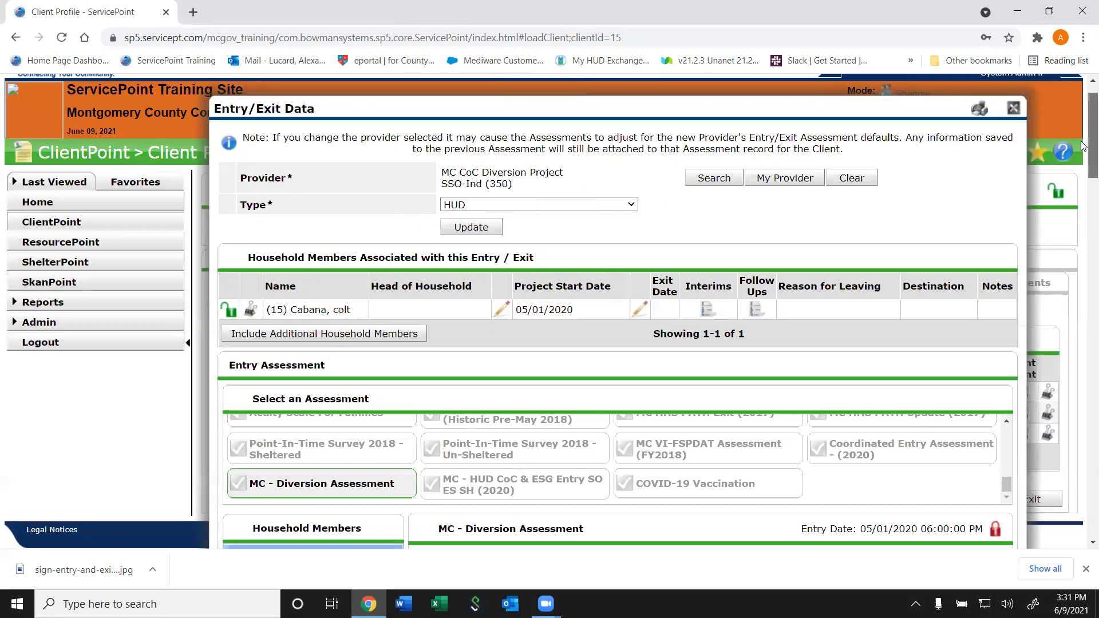
{"action": "scroll", "coordinate": [579, 202], "scroll_direction": "down", "scroll_amount": 5}
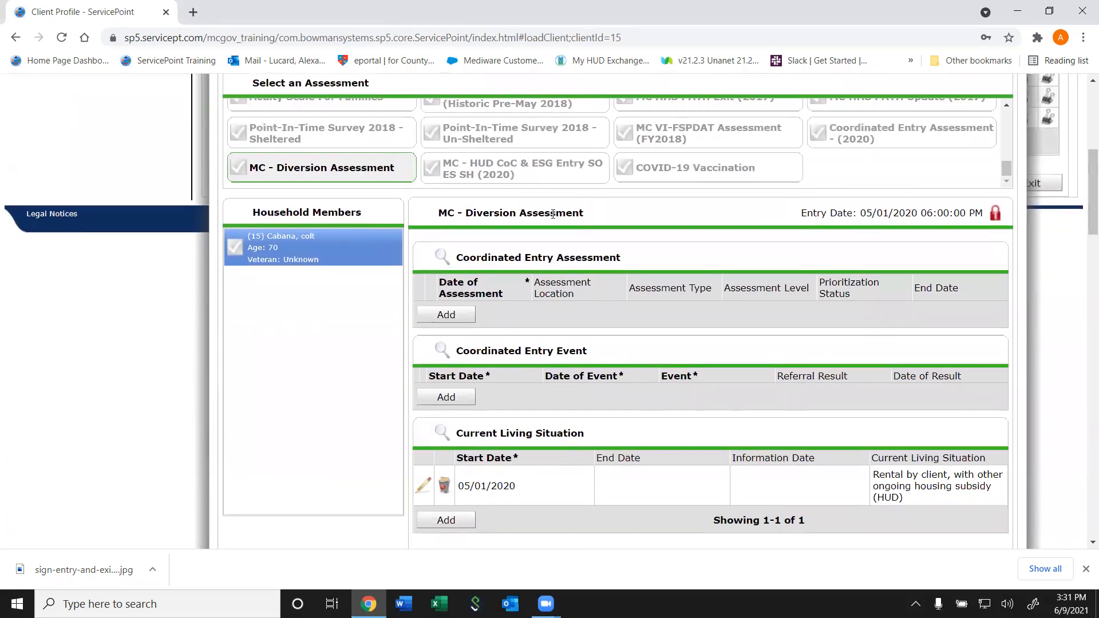
{"action": "left_click_drag", "start_coordinate": [591, 210], "coordinate": [463, 214]}
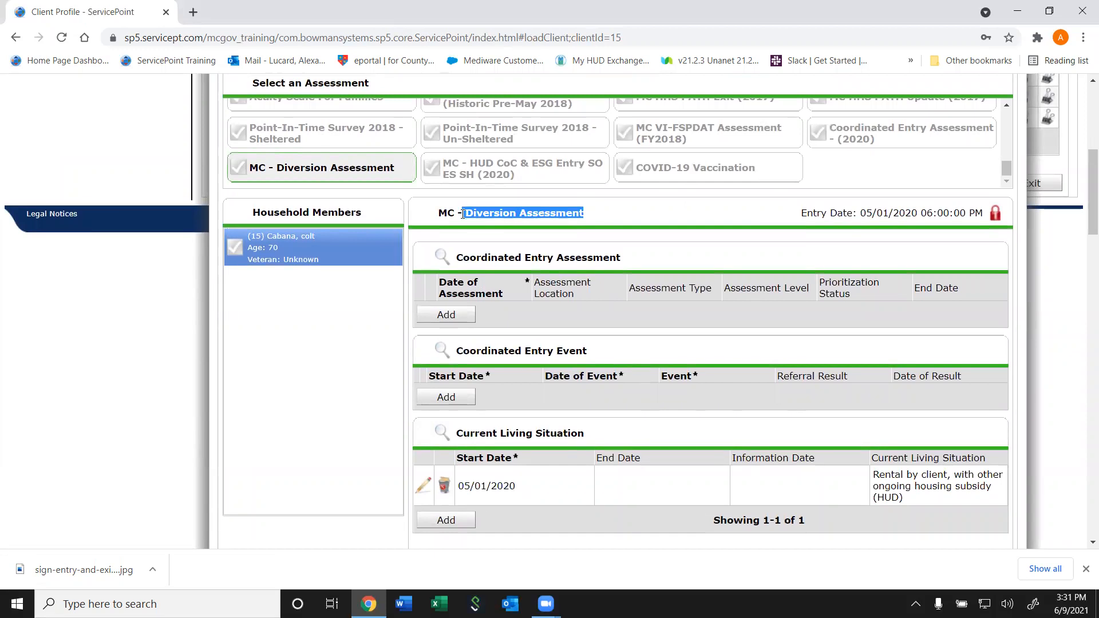
{"action": "left_click", "coordinate": [462, 213]}
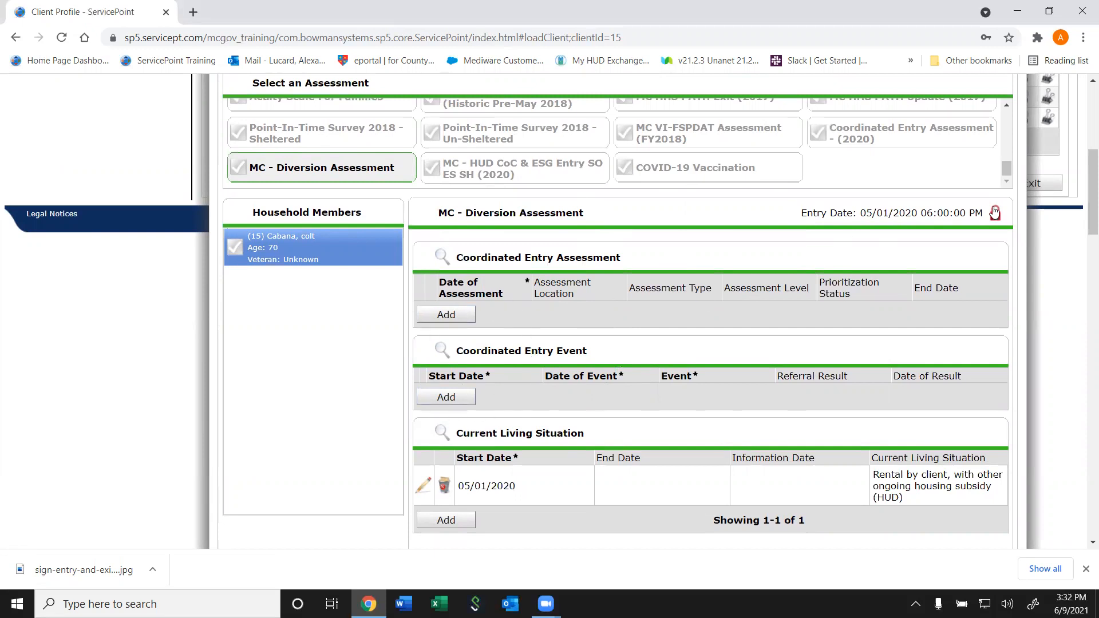
{"action": "mouse_move", "coordinate": [1090, 191]}
{"action": "left_mouse_down"}
{"action": "mouse_move", "coordinate": [1090, 218]}
{"action": "mouse_move", "coordinate": [1089, 208]}
{"action": "left_mouse_up"}
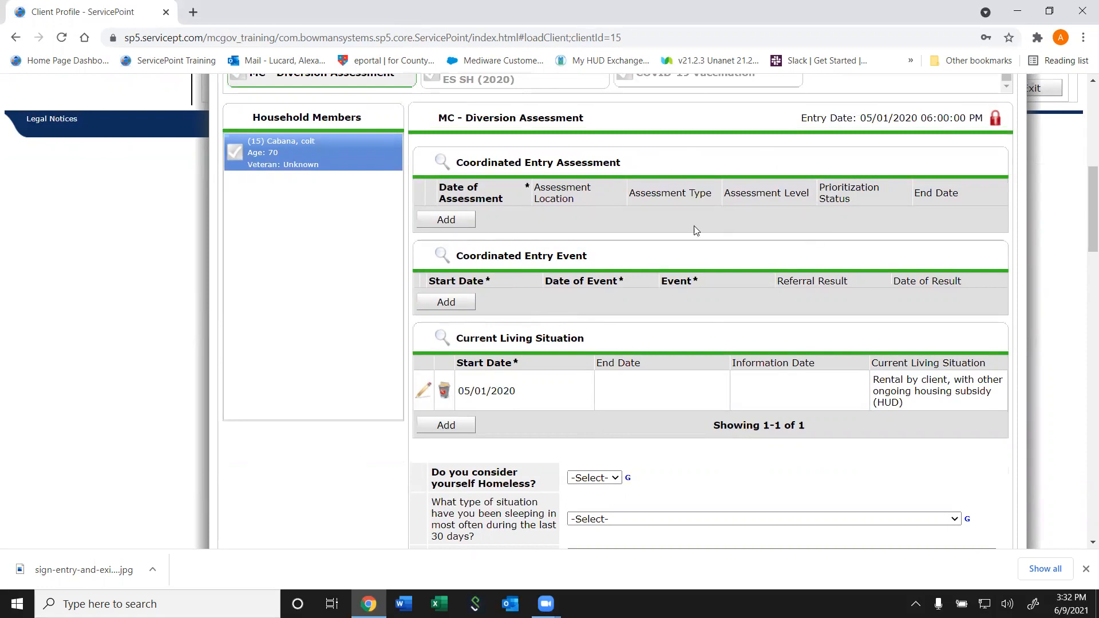
Answer homeless Yes, sleeping in a place not meant for human habitation, jurisdiction Montgomery County
{"action": "left_click_drag", "start_coordinate": [1088, 217], "coordinate": [1083, 267]}
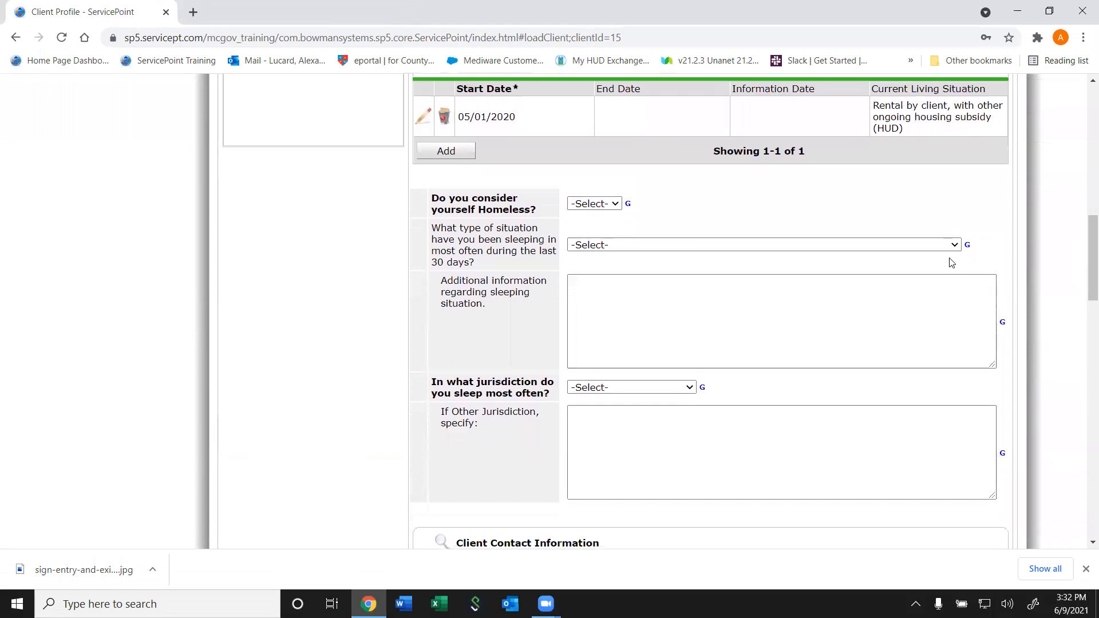
{"action": "left_click", "coordinate": [579, 203]}
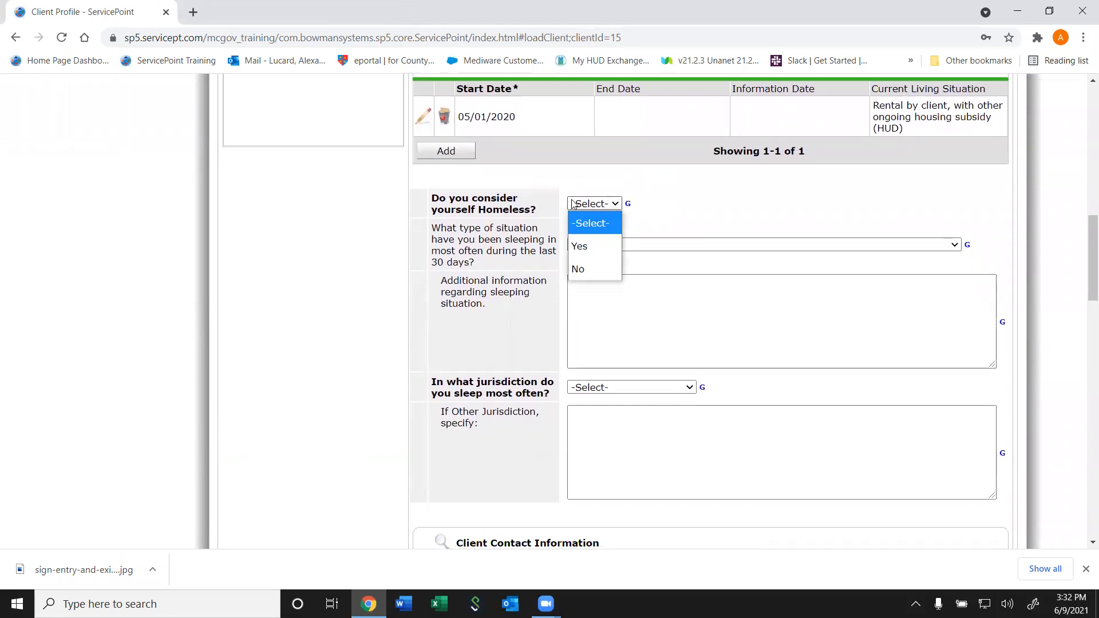
{"action": "left_click", "coordinate": [589, 245]}
{"action": "left_click", "coordinate": [600, 245]}
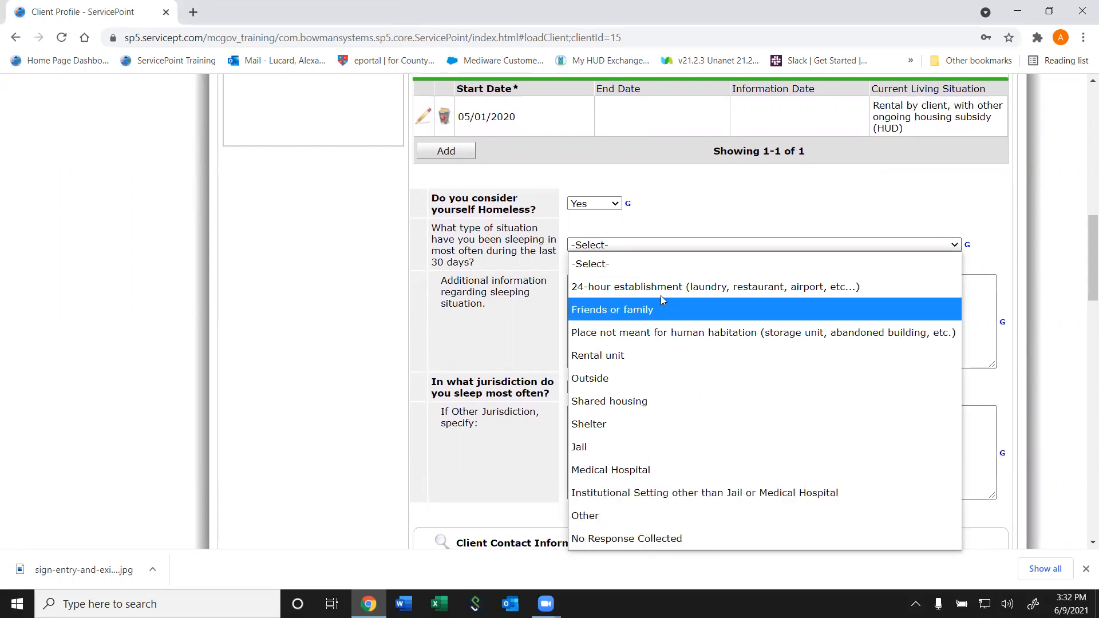
{"action": "left_click", "coordinate": [661, 337]}
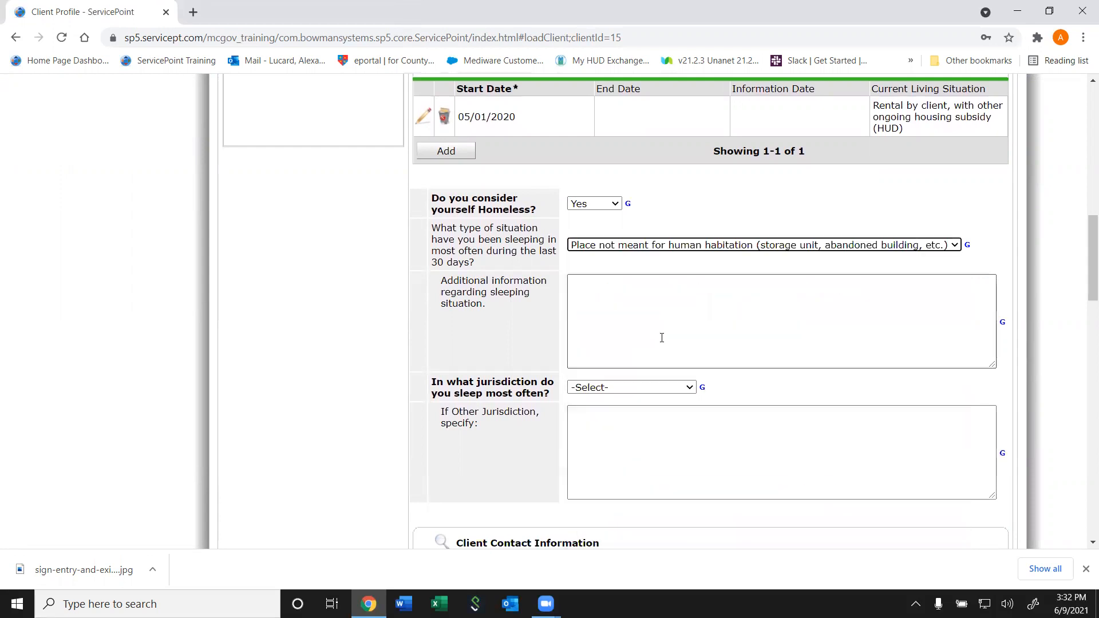
{"action": "left_click", "coordinate": [640, 390]}
{"action": "scroll", "coordinate": [696, 215], "scroll_direction": "down", "scroll_amount": 1}
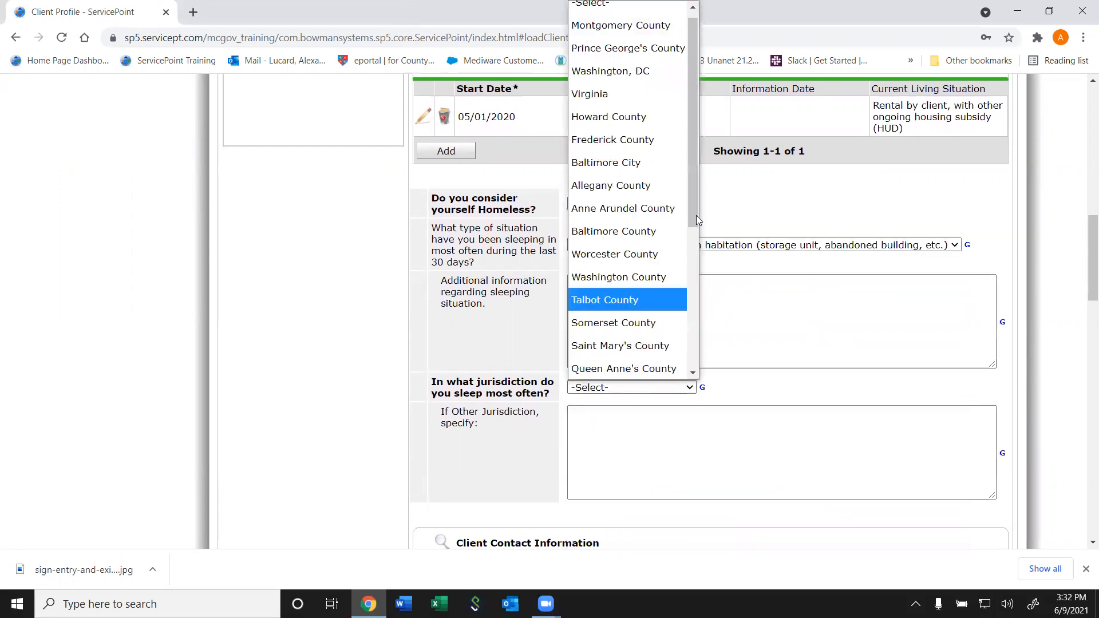
{"action": "left_click_drag", "start_coordinate": [692, 60], "coordinate": [659, 81]}
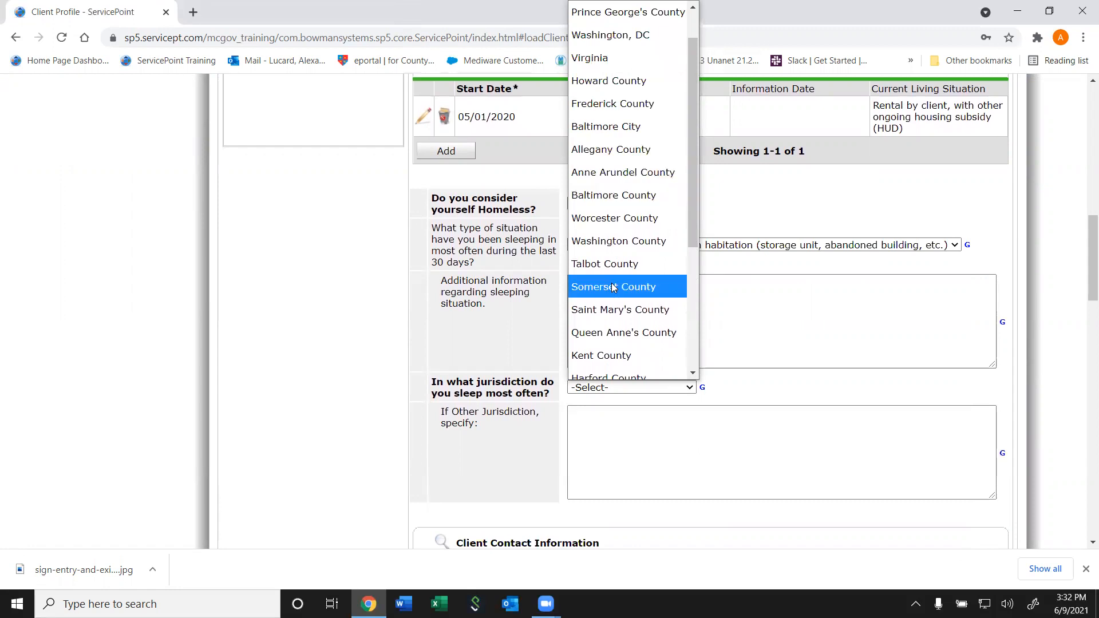
{"action": "left_click_drag", "start_coordinate": [693, 130], "coordinate": [686, 93]}
{"action": "left_click", "coordinate": [639, 35]}
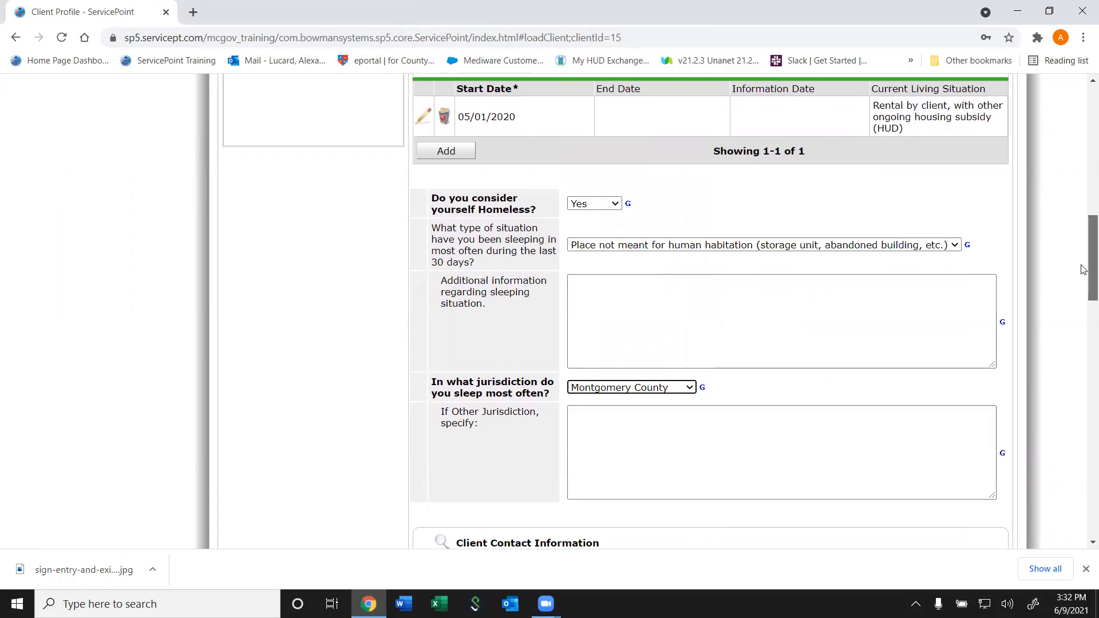
{"action": "left_click_drag", "start_coordinate": [1083, 270], "coordinate": [1083, 329]}
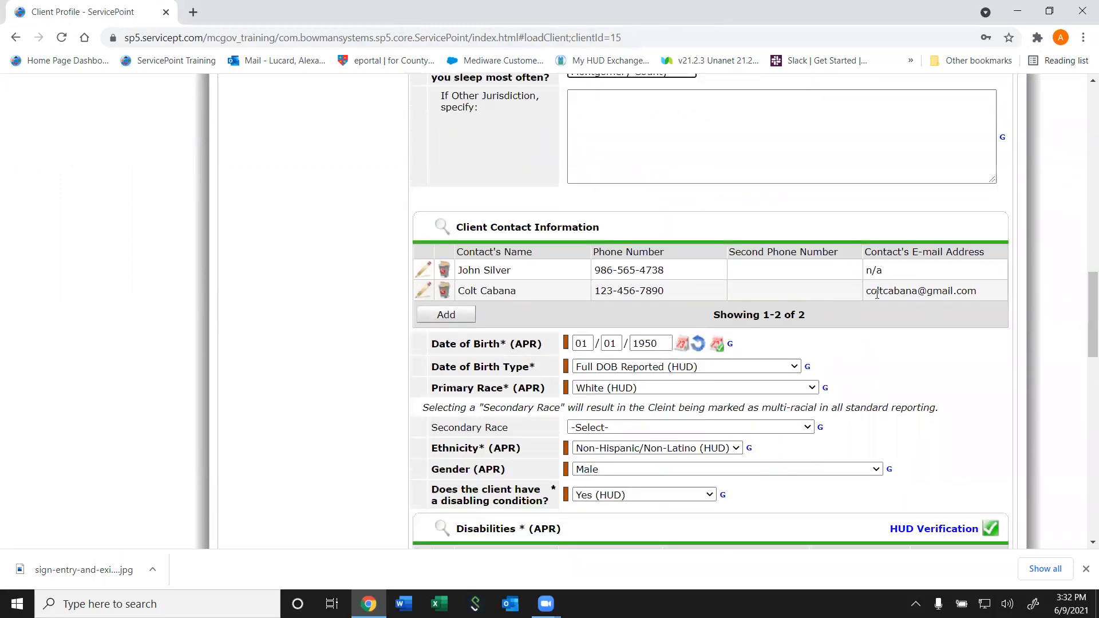
Start an Employment History record, then cancel and discard the empty form
{"action": "left_click_drag", "start_coordinate": [1089, 339], "coordinate": [1065, 505]}
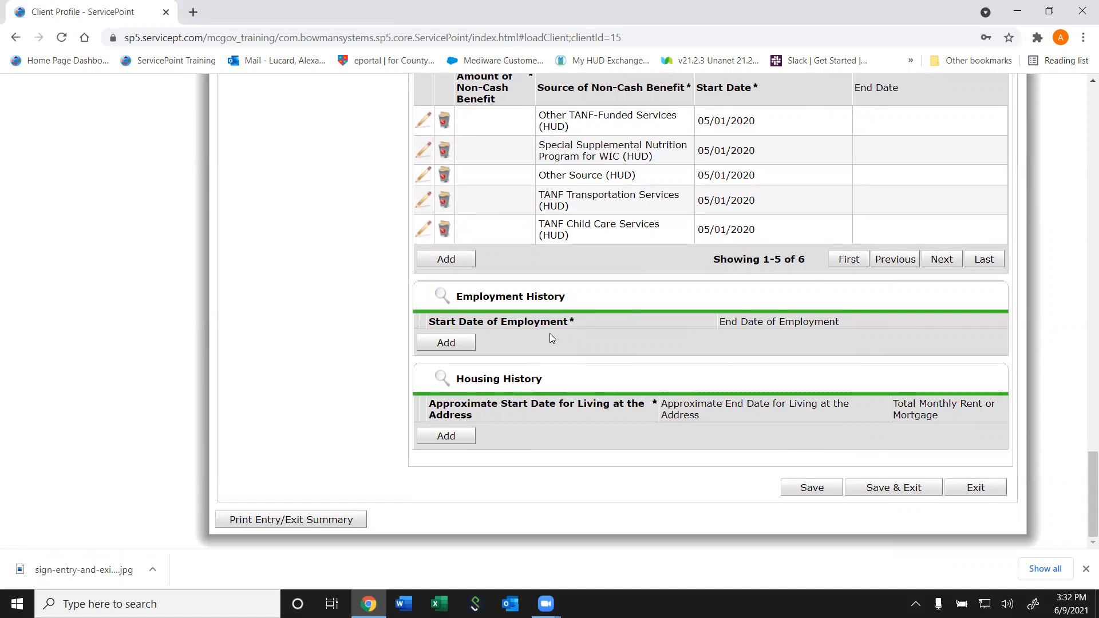
{"action": "left_click", "coordinate": [464, 348]}
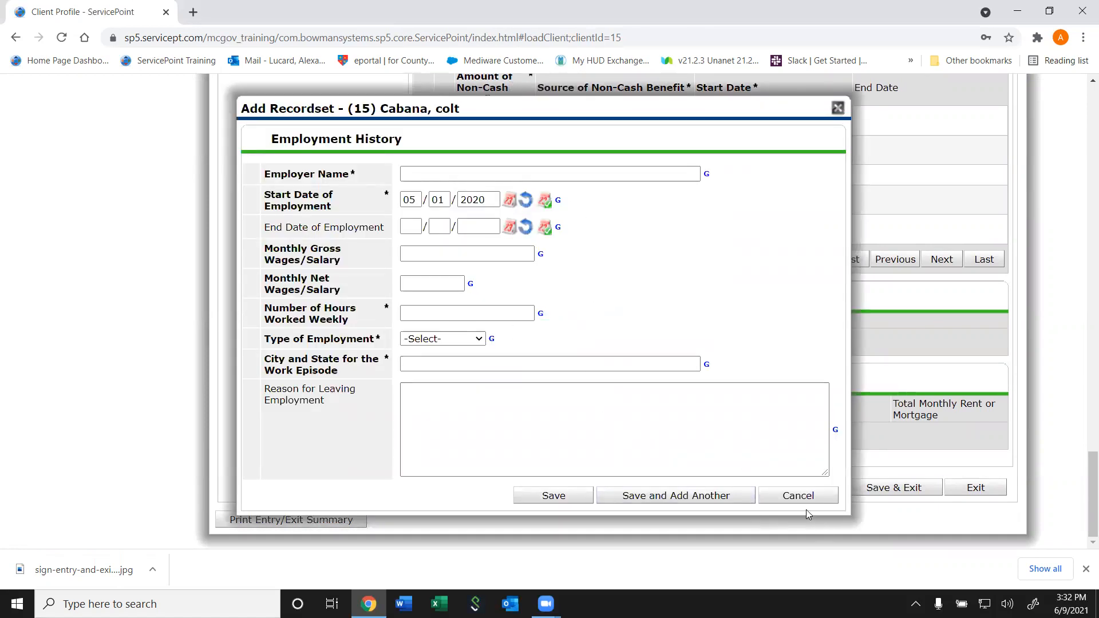
{"action": "left_click", "coordinate": [794, 499]}
{"action": "left_click", "coordinate": [794, 497]}
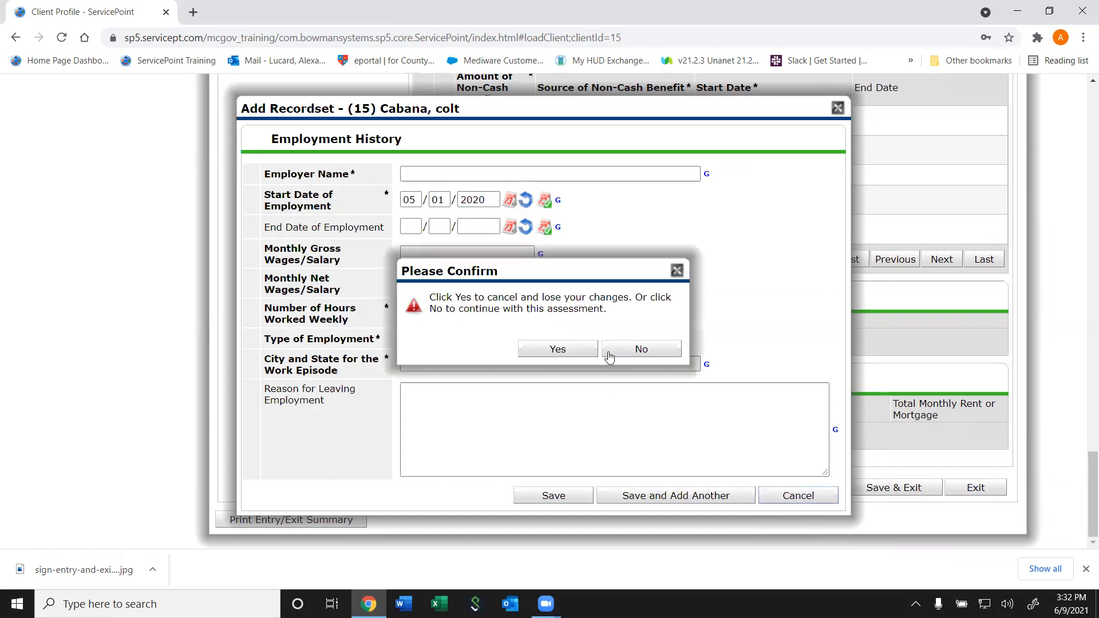
{"action": "left_click", "coordinate": [573, 348]}
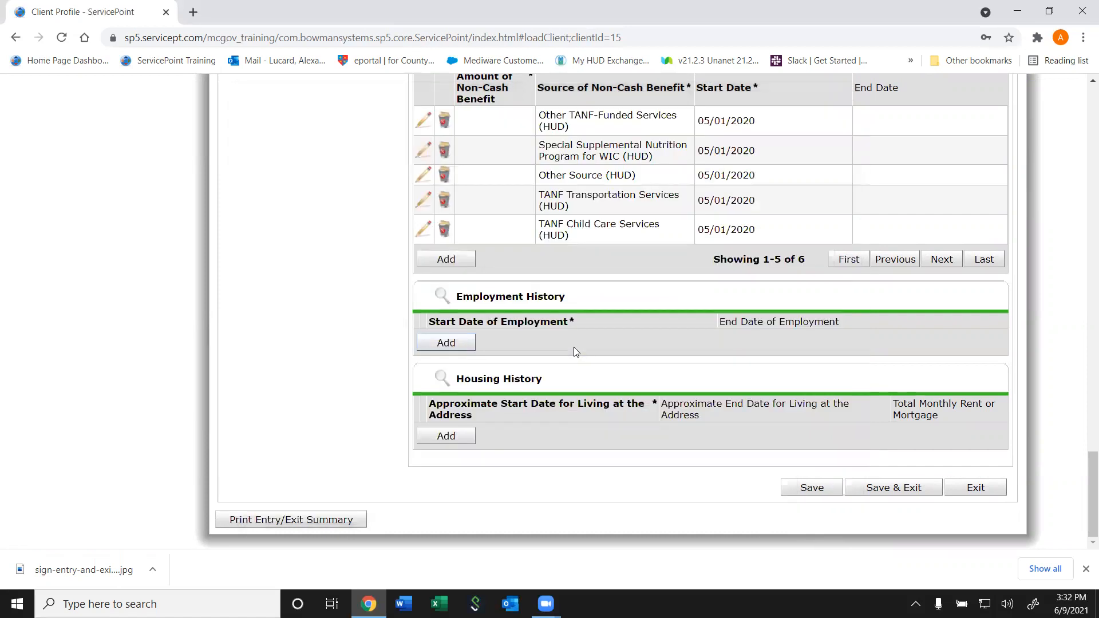
Close an empty Housing History form unsaved, then Save & Exit the diversion entry
{"action": "left_click", "coordinate": [447, 435]}
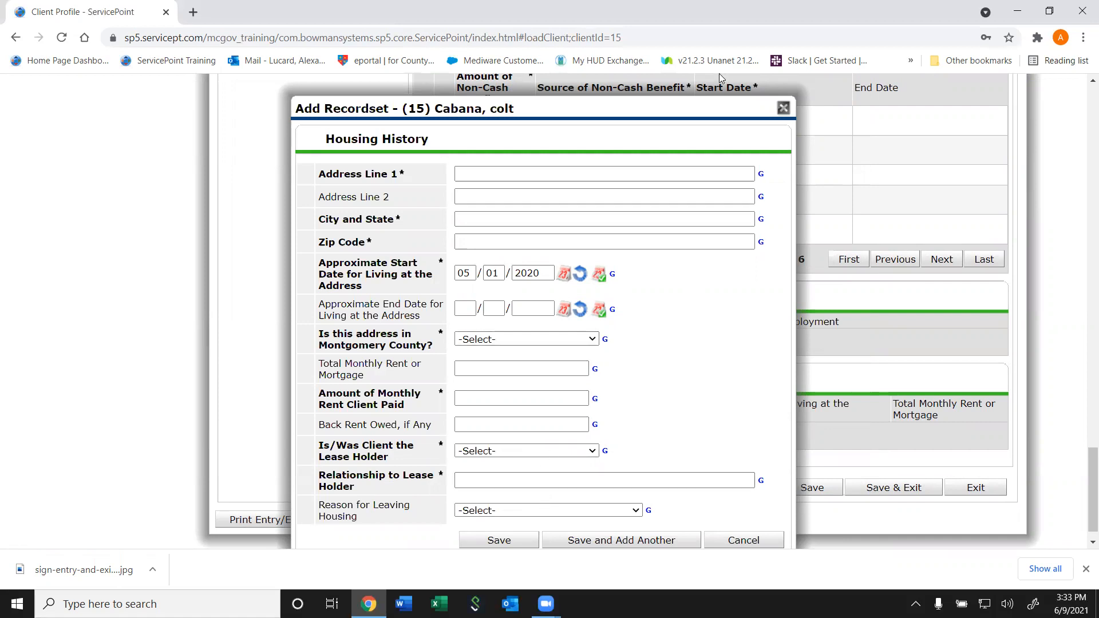
{"action": "left_click", "coordinate": [783, 108]}
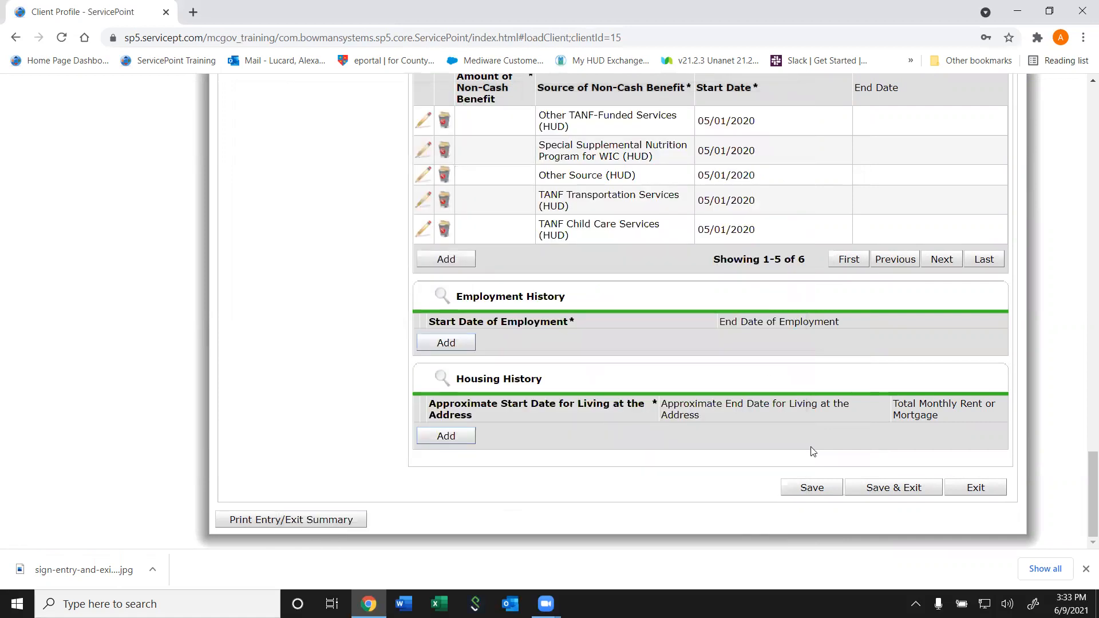
{"action": "left_click", "coordinate": [929, 490]}
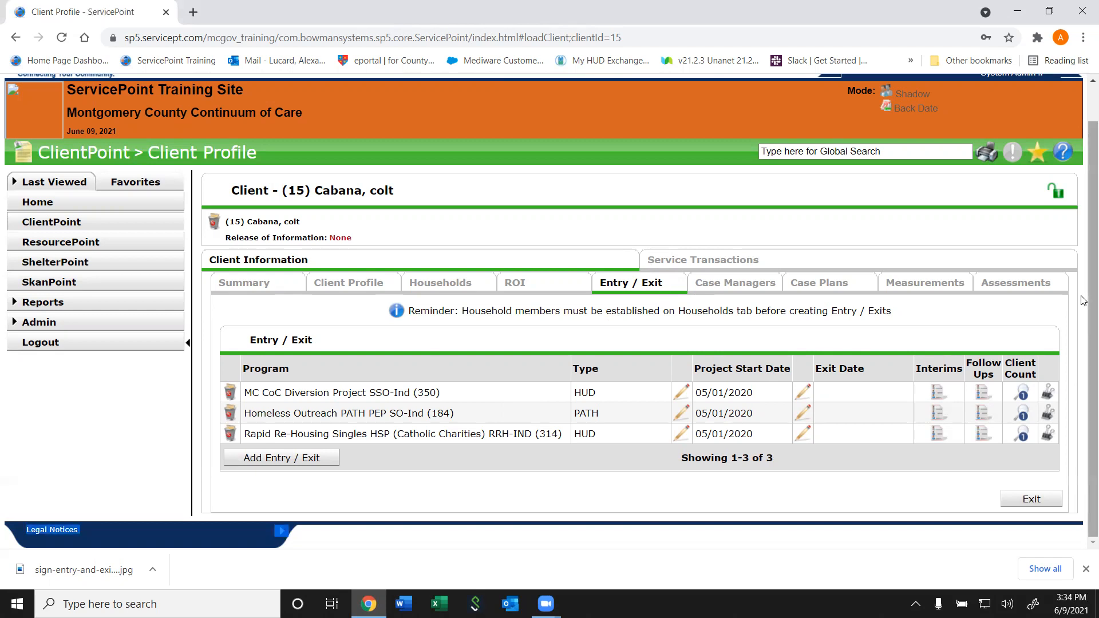
{"action": "scroll", "coordinate": [1011, 222], "scroll_direction": "up", "scroll_amount": 1}
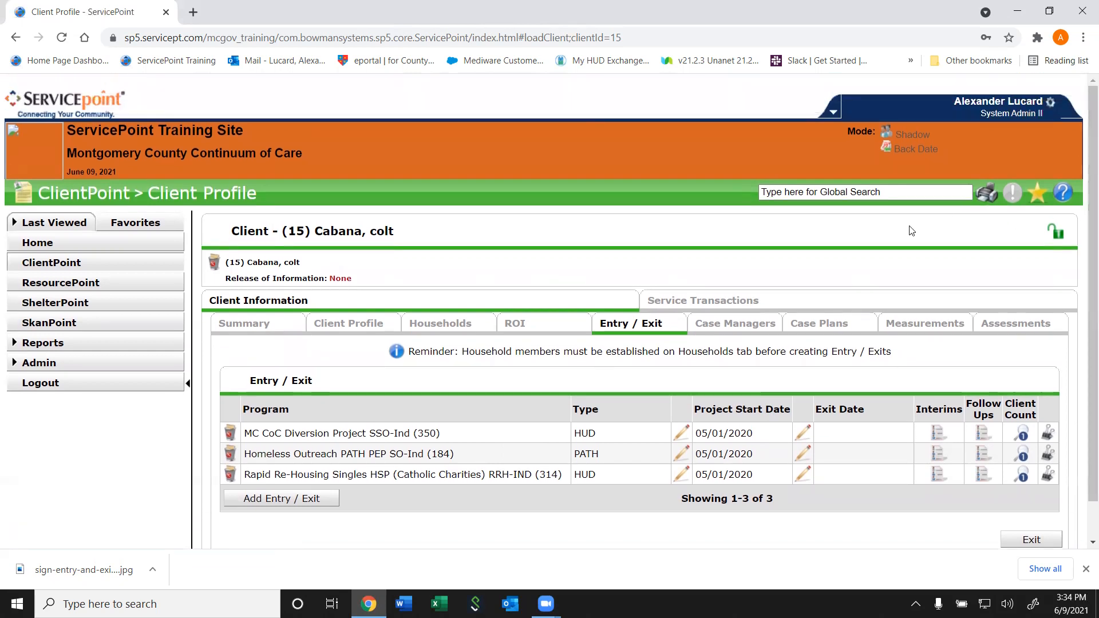